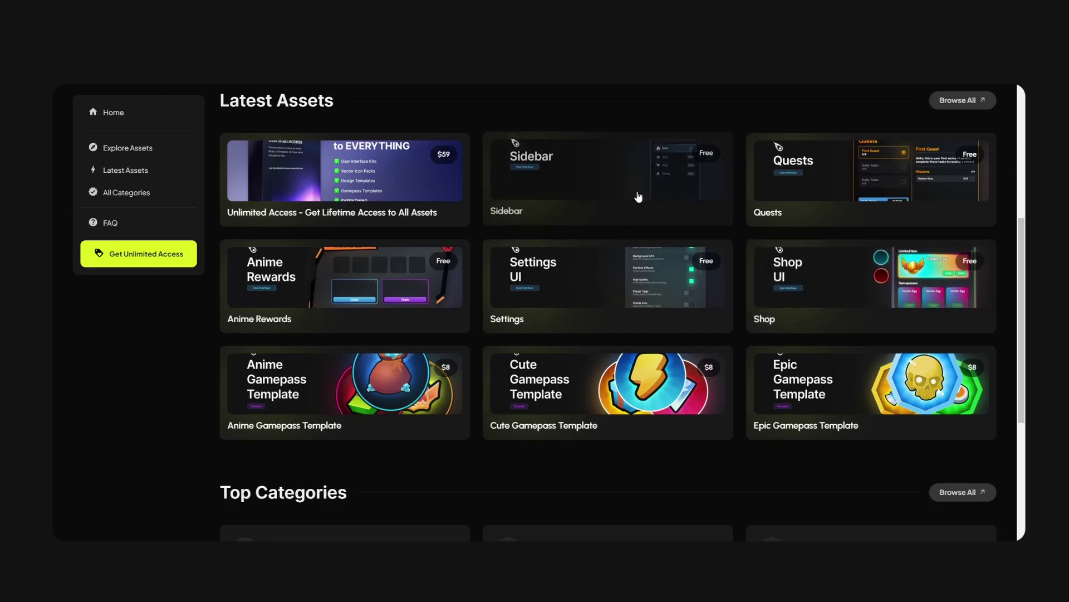
Browse the gfxcomet site's latest assets and view the Unlimited Access listing.
{"action": "scroll", "coordinate": [669, 223], "scroll_direction": "up", "scroll_amount": 1}
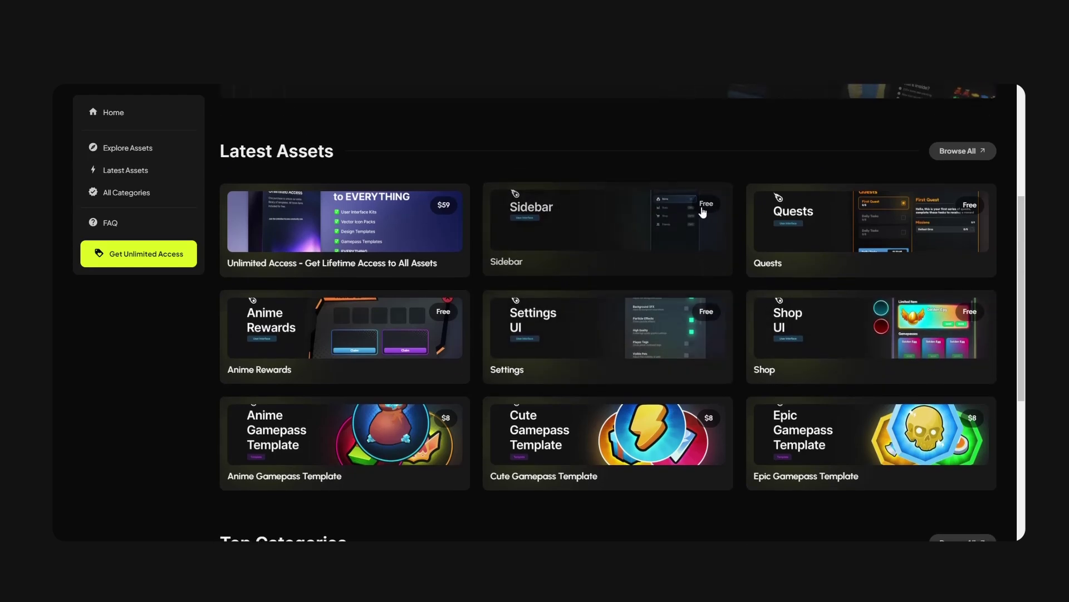
{"action": "scroll", "coordinate": [555, 306], "scroll_direction": "up", "scroll_amount": 1}
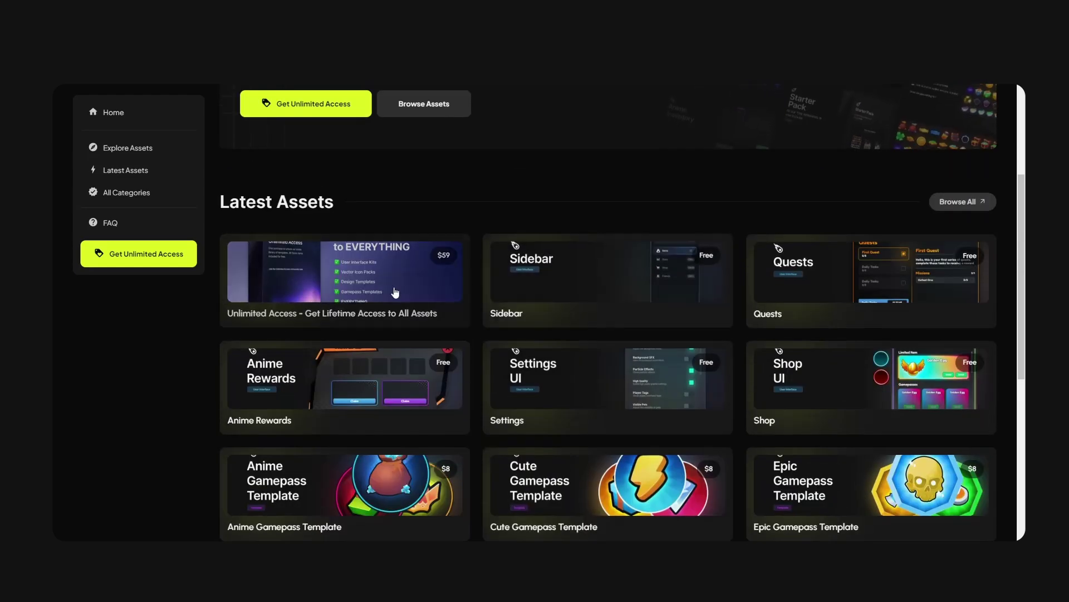
{"action": "left_click", "coordinate": [373, 291]}
{"action": "scroll", "coordinate": [379, 260], "scroll_direction": "up", "scroll_amount": 6}
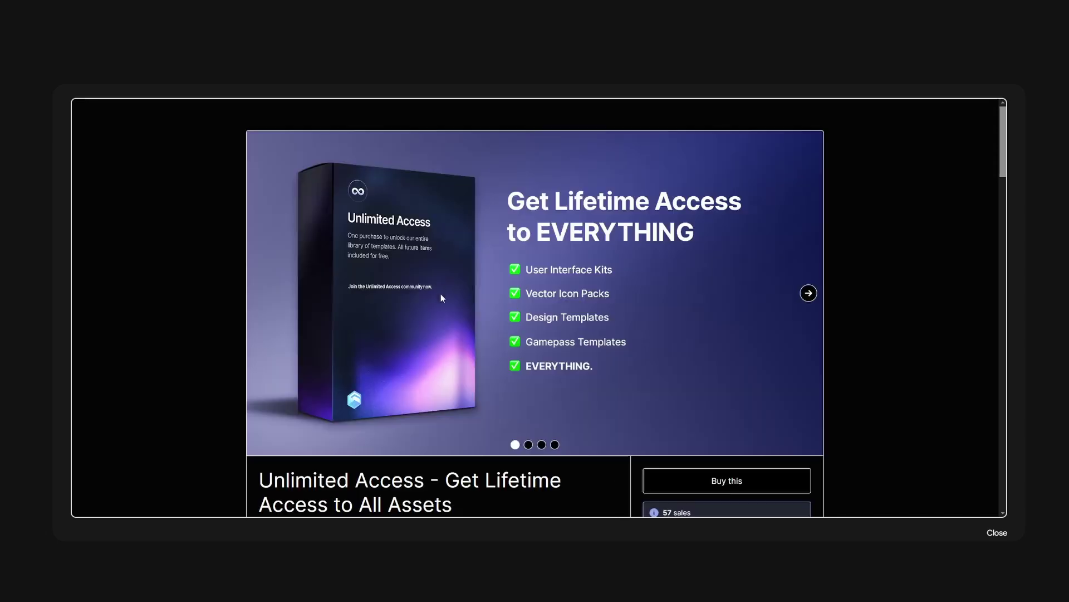
{"action": "left_click", "coordinate": [997, 532]}
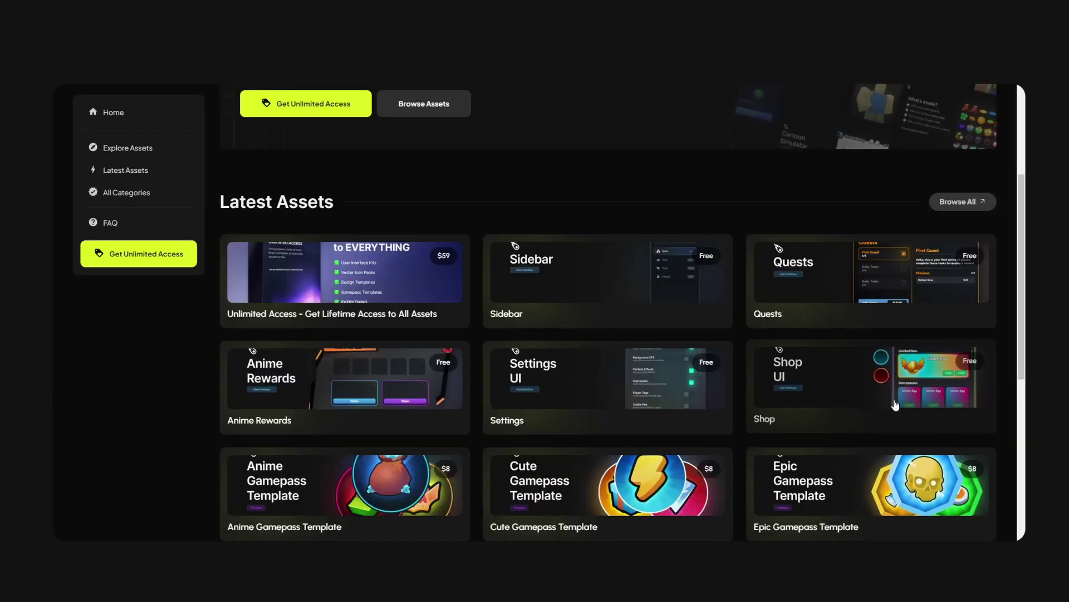
{"action": "scroll", "coordinate": [916, 406], "scroll_direction": "up", "scroll_amount": 5}
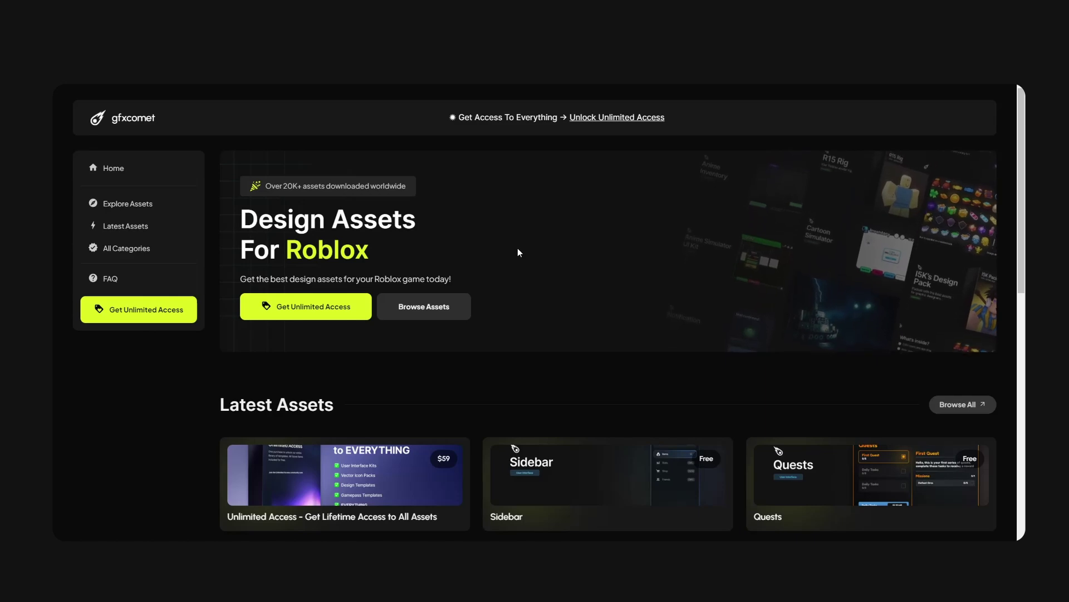
{"action": "scroll", "coordinate": [630, 210], "scroll_direction": "down", "scroll_amount": 5}
{"action": "scroll", "coordinate": [637, 208], "scroll_direction": "down", "scroll_amount": 2}
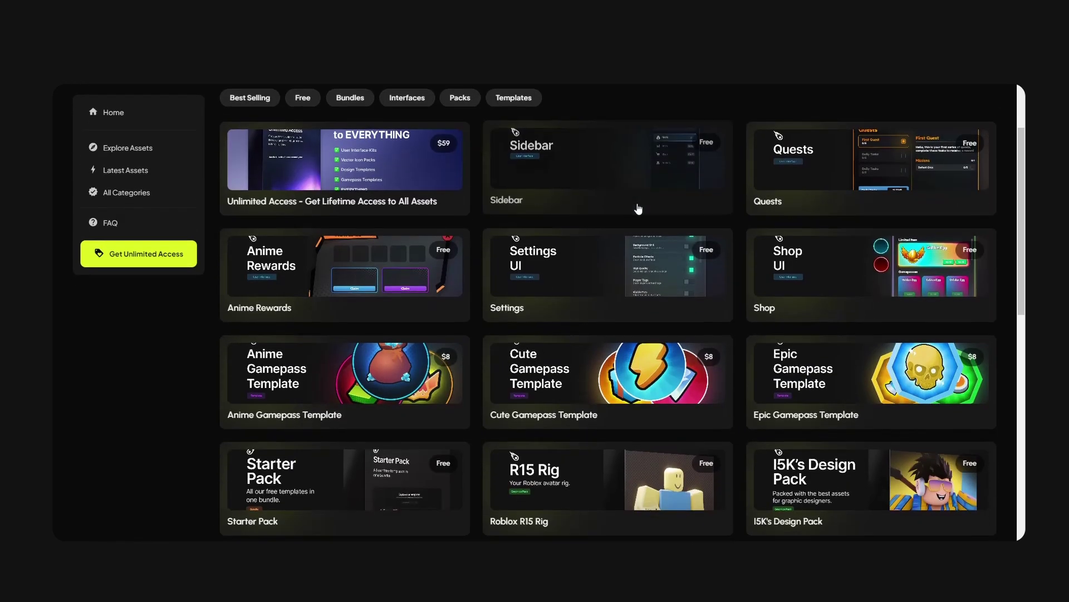
{"action": "scroll", "coordinate": [636, 208], "scroll_direction": "down", "scroll_amount": 3}
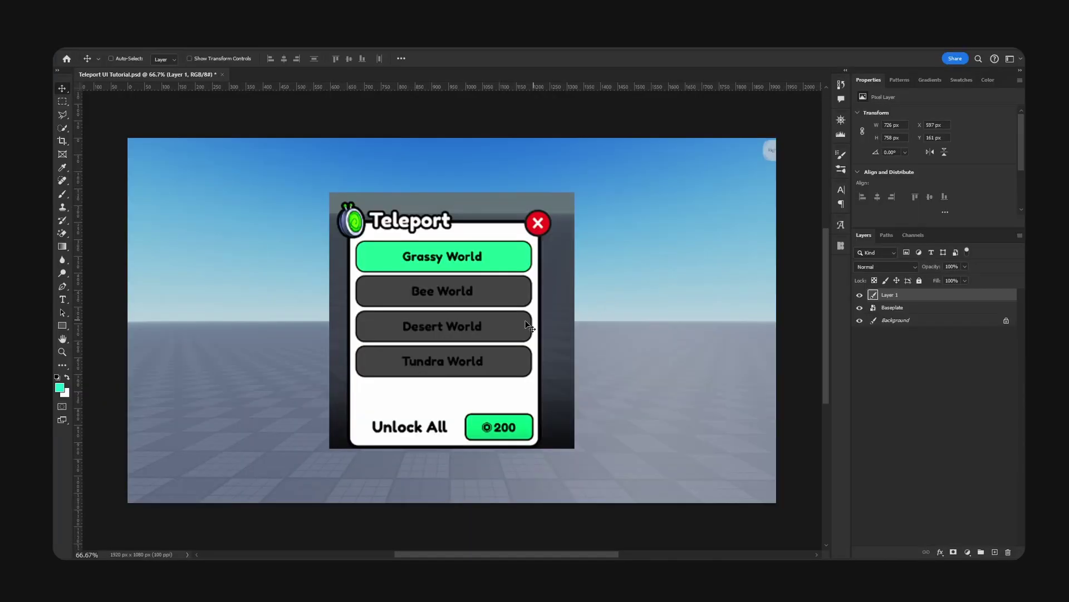
Move the Teleport reference image to the left side of the canvas, at about X 101 px, Y 161 px.
{"action": "mouse_move", "coordinate": [505, 323]}
{"action": "left_mouse_down"}
{"action": "mouse_move", "coordinate": [474, 341]}
{"action": "mouse_move", "coordinate": [510, 314]}
{"action": "left_mouse_up"}
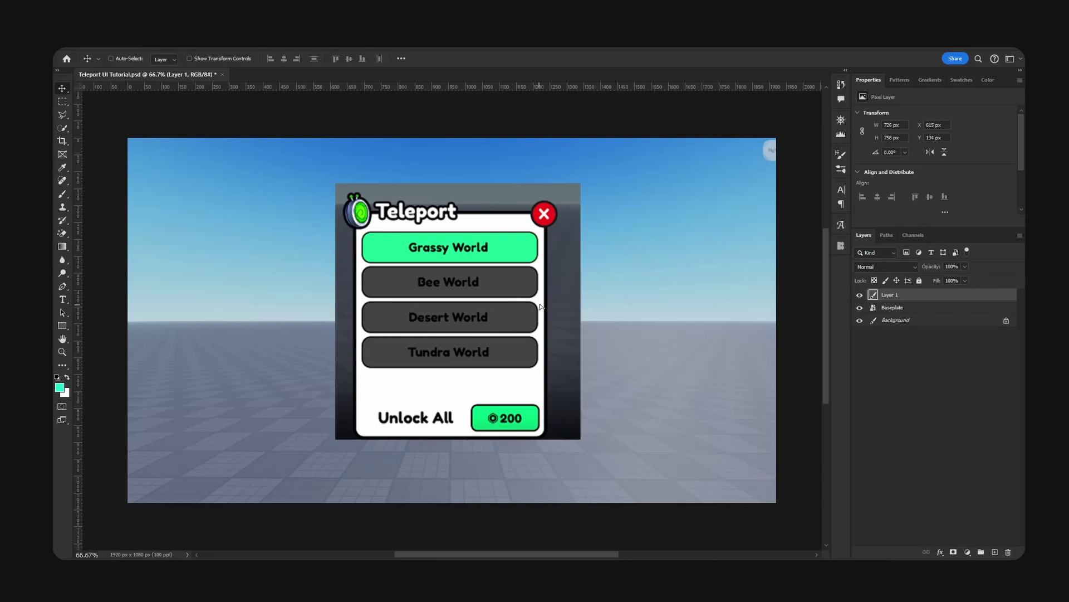
{"action": "left_click_drag", "start_coordinate": [511, 317], "coordinate": [535, 330]}
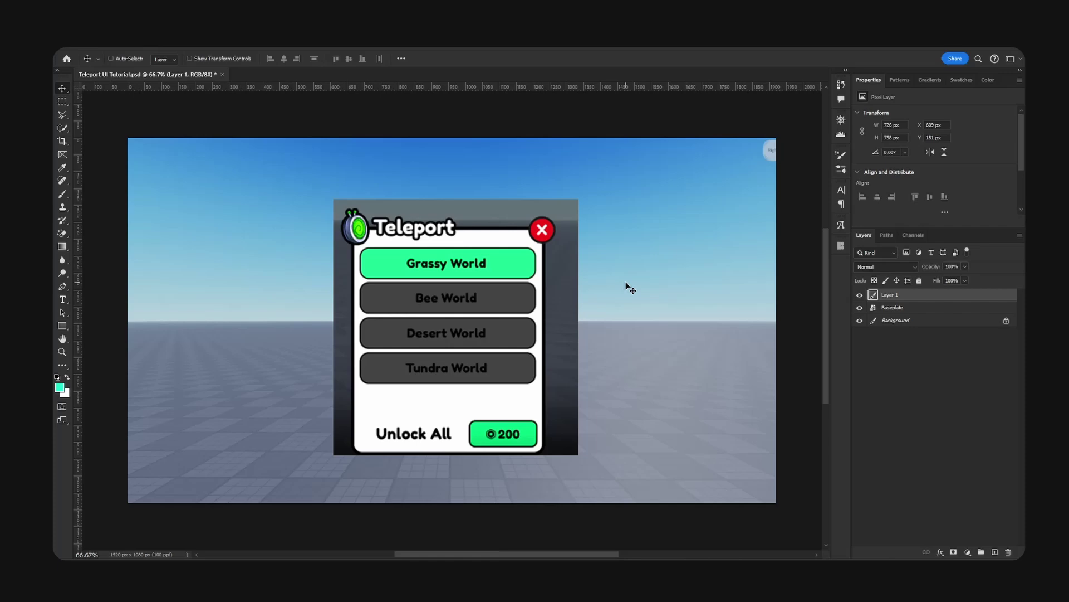
{"action": "left_click_drag", "start_coordinate": [591, 290], "coordinate": [582, 257]}
{"action": "left_click_drag", "start_coordinate": [613, 316], "coordinate": [448, 341]}
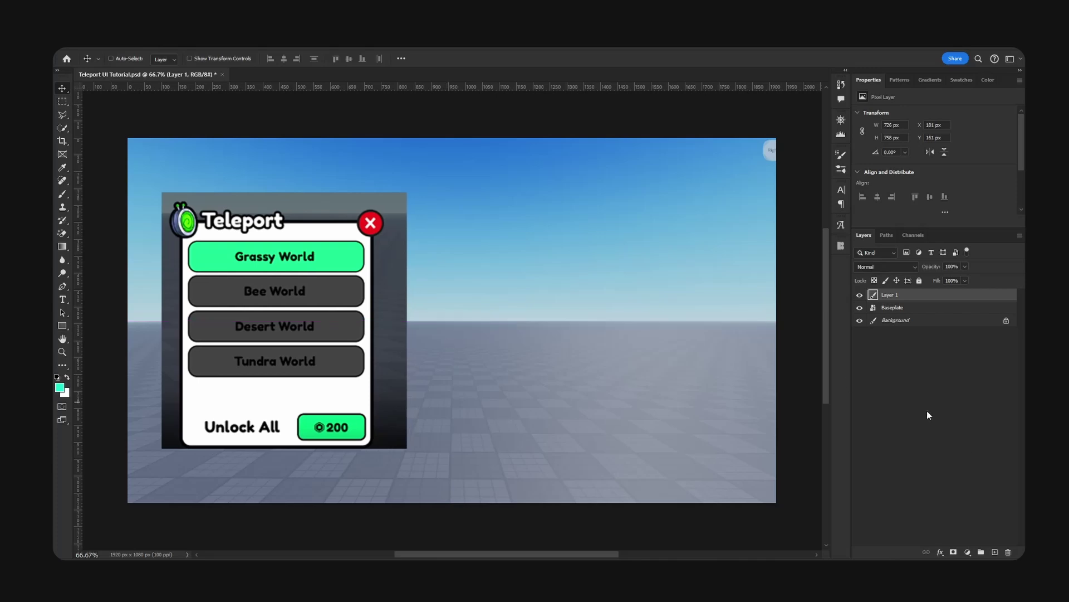
Add a new layer and set the Rectangle tool's fill colour to white.
{"action": "left_click", "coordinate": [994, 552]}
{"action": "left_click", "coordinate": [62, 325]}
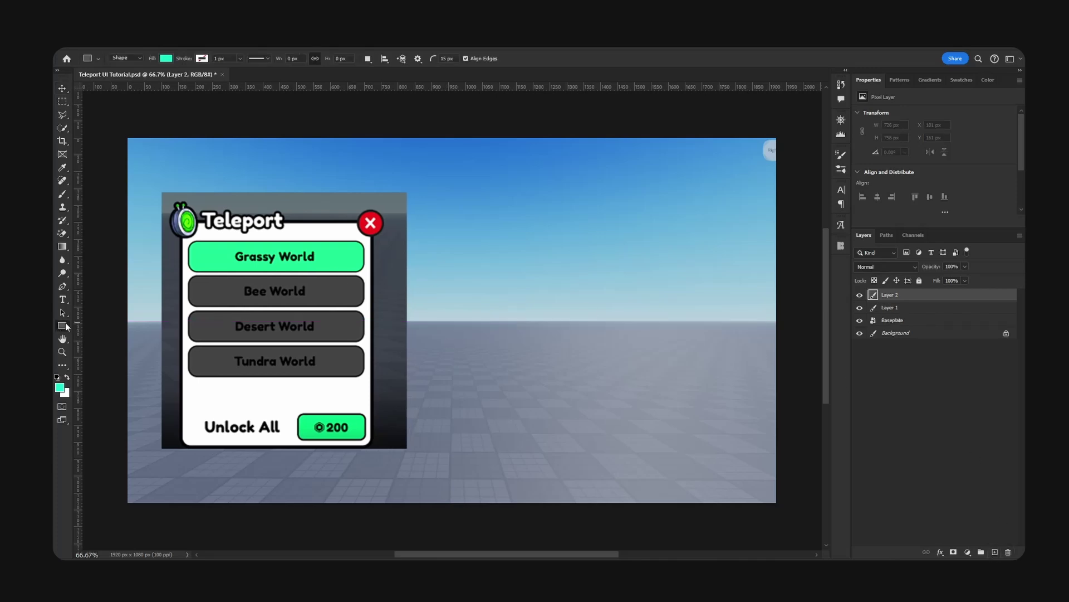
{"action": "key", "text": "d"}
{"action": "left_click", "coordinate": [165, 58]}
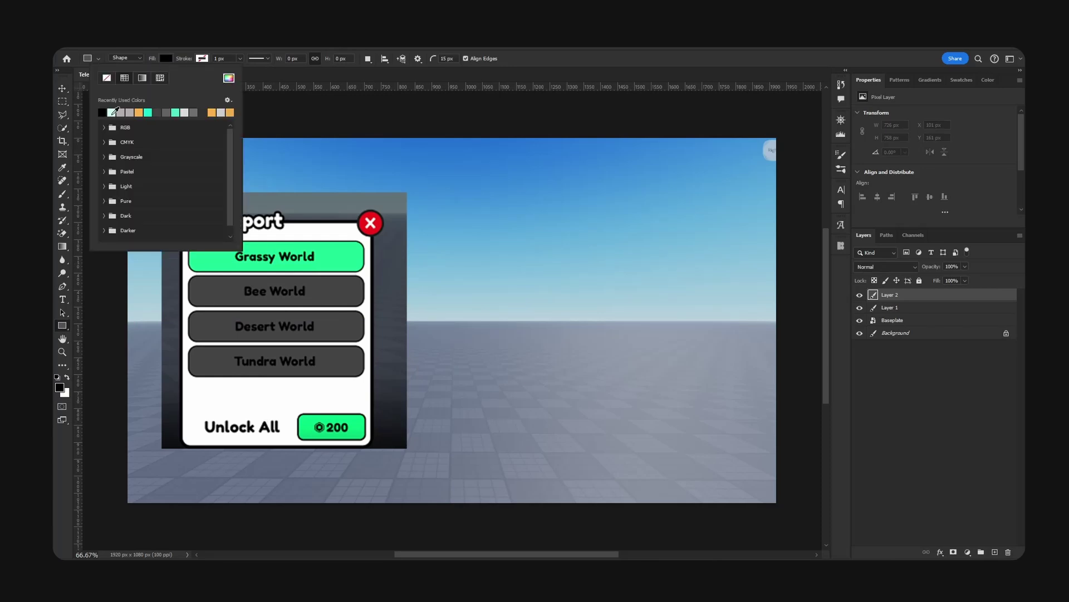
{"action": "left_click", "coordinate": [228, 79]}
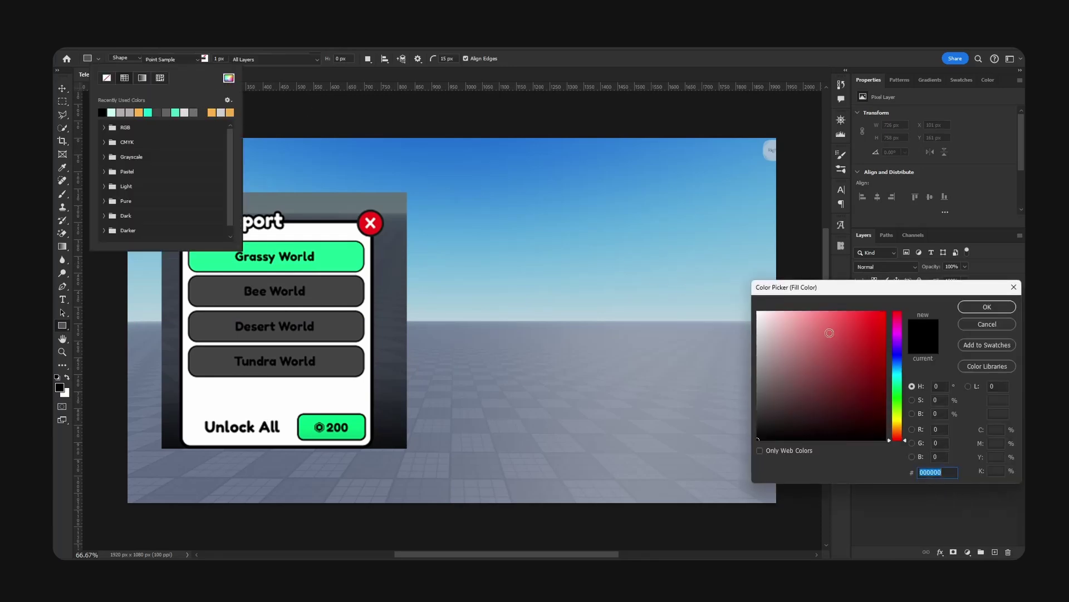
{"action": "left_click_drag", "start_coordinate": [831, 334], "coordinate": [756, 309]}
{"action": "left_click", "coordinate": [958, 301]}
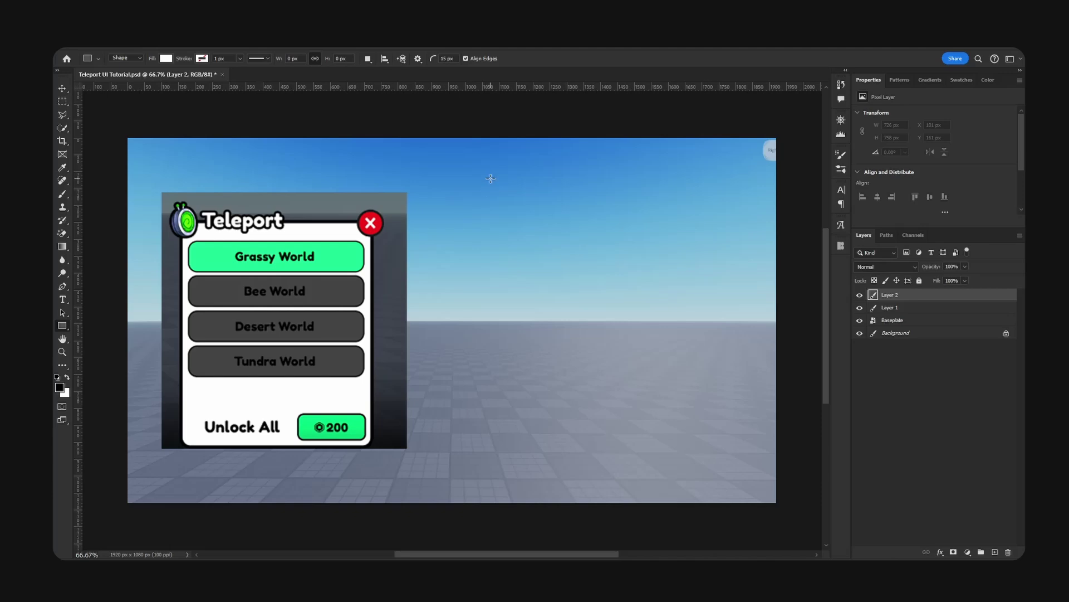
Draw a white rectangle about 657 by 779 px with 25 px corners beside the reference image and adjust its position.
{"action": "left_click", "coordinate": [454, 58]}
{"action": "left_click", "coordinate": [453, 59]}
{"action": "key", "text": "Return"}
{"action": "left_click_drag", "start_coordinate": [497, 178], "coordinate": [721, 438]}
{"action": "key", "text": "v"}
{"action": "left_click_drag", "start_coordinate": [663, 288], "coordinate": [638, 301]}
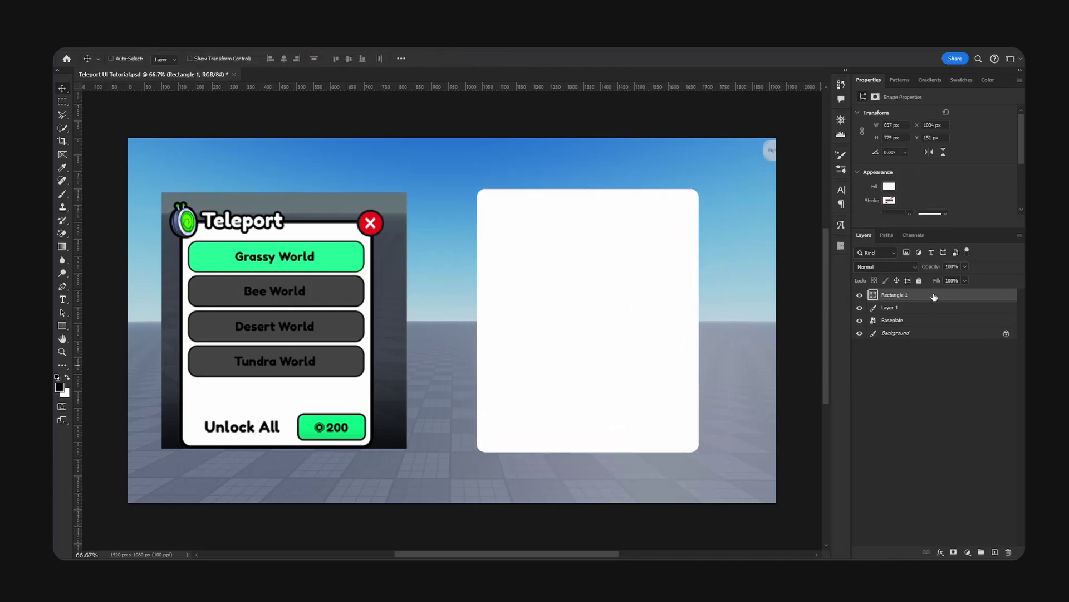
Set the white rectangle's corner radius to 30 px and scale it down around its centre to about 590 by 700 px.
{"action": "scroll", "coordinate": [947, 149], "scroll_direction": "down", "scroll_amount": 5}
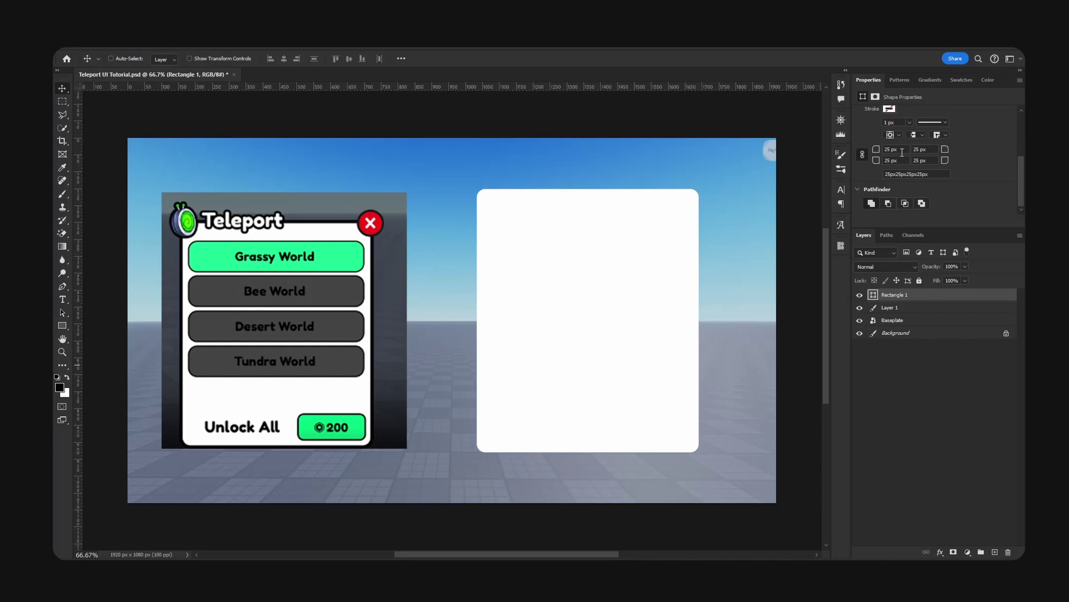
{"action": "left_click", "coordinate": [902, 149]}
{"action": "type", "text": "30"}
{"action": "key", "text": "ctrl+t"}
{"action": "left_click_drag", "start_coordinate": [698, 190], "coordinate": [686, 198], "text": "alt"}
{"action": "key", "text": "Return"}
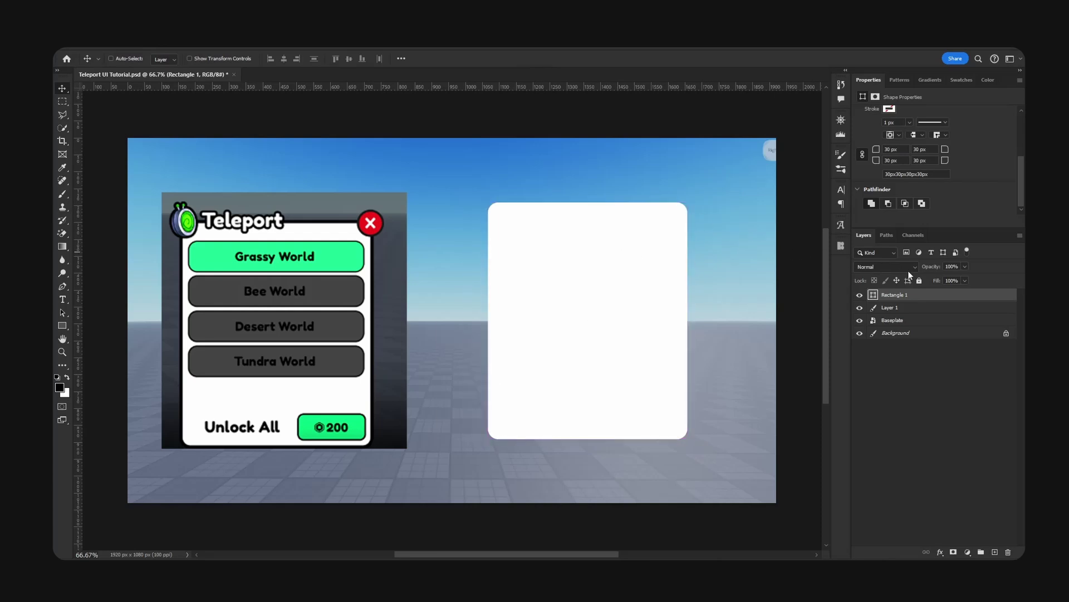
Open the white rectangle's layer style and enable a Stroke effect.
{"action": "right_click", "coordinate": [913, 296]}
{"action": "left_click", "coordinate": [926, 119]}
{"action": "double_click", "coordinate": [958, 295]}
{"action": "mouse_move", "coordinate": [682, 243]}
{"action": "left_mouse_down"}
{"action": "mouse_move", "coordinate": [650, 249]}
{"action": "mouse_move", "coordinate": [718, 223]}
{"action": "mouse_move", "coordinate": [652, 231]}
{"action": "mouse_move", "coordinate": [665, 202]}
{"action": "mouse_move", "coordinate": [673, 219]}
{"action": "left_mouse_up"}
{"action": "left_click", "coordinate": [644, 301]}
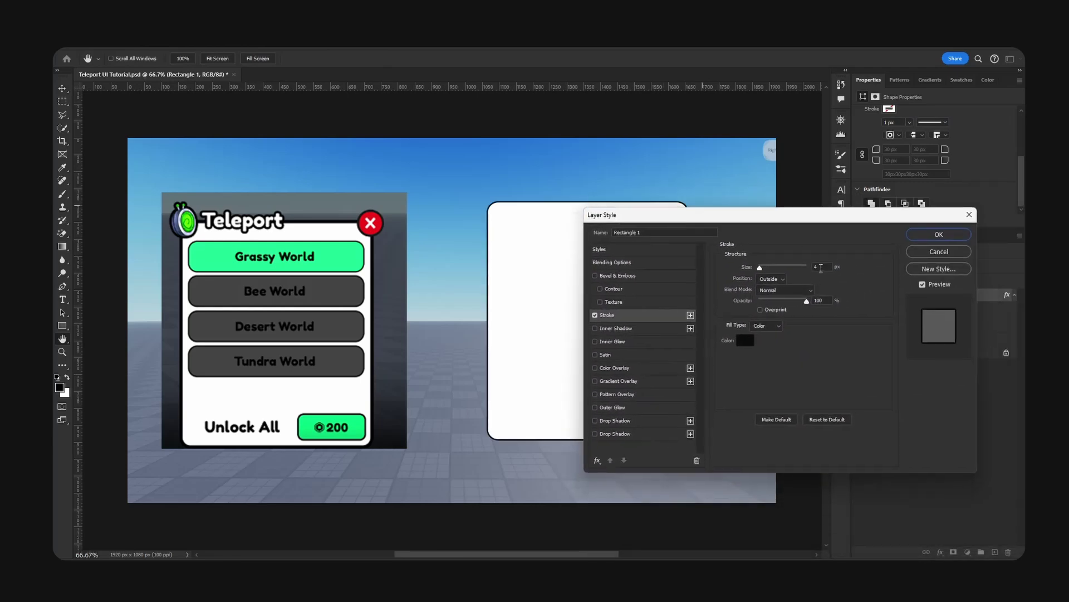
Make the rectangle's outside stroke black with a size of 8 px and apply the layer style.
{"action": "left_click", "coordinate": [745, 340]}
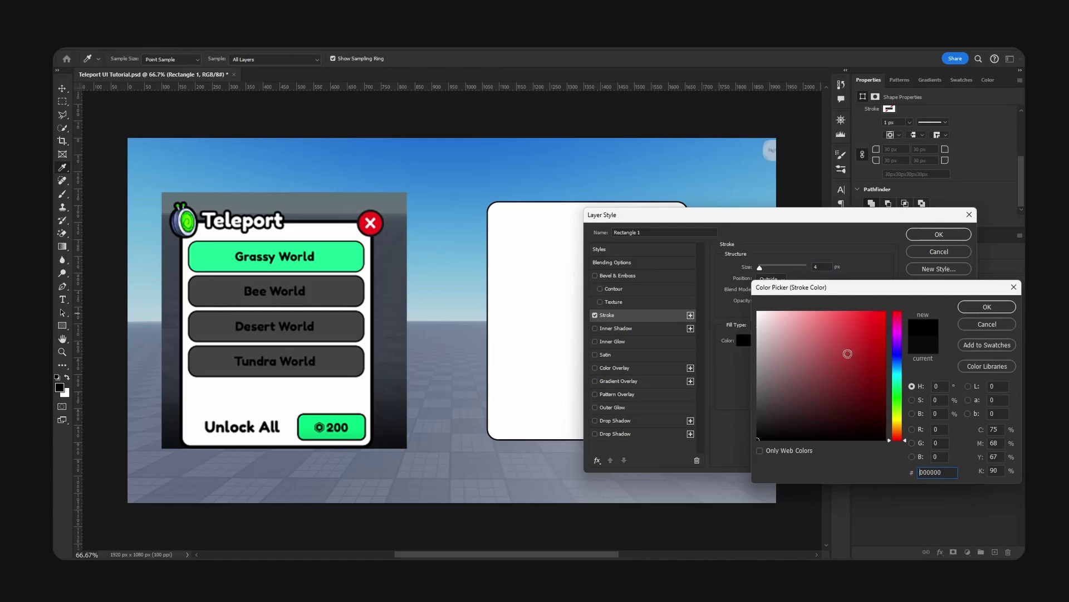
{"action": "left_click", "coordinate": [987, 325]}
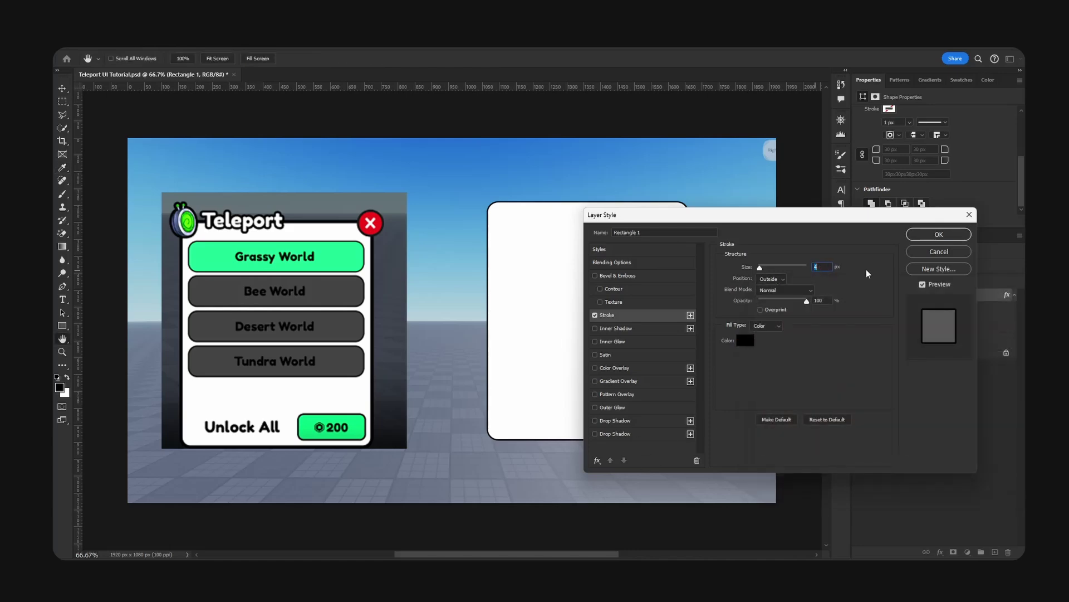
{"action": "type", "text": "8"}
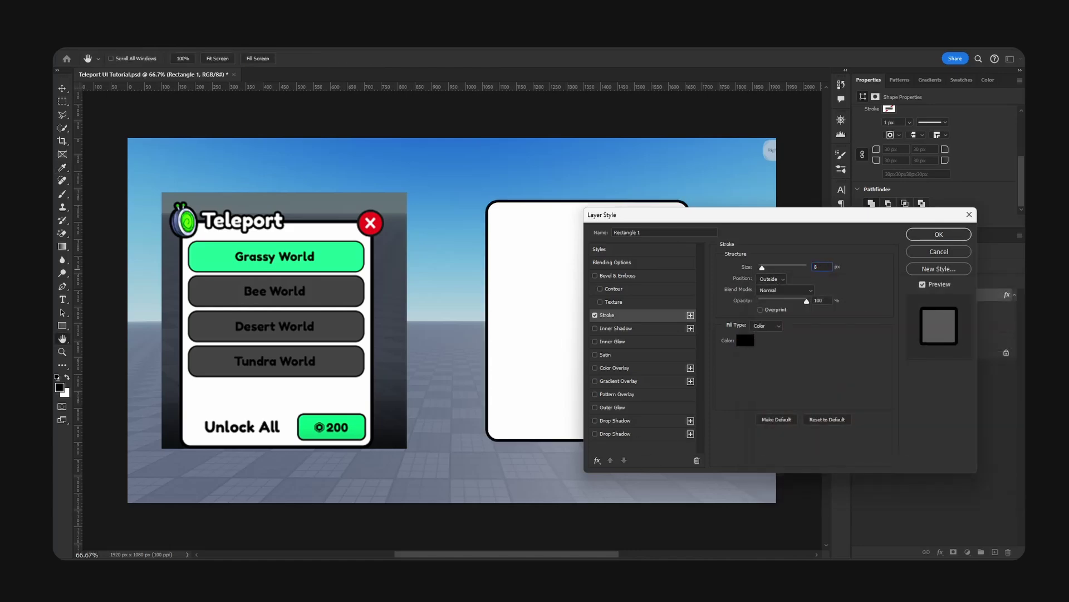
{"action": "left_click_drag", "start_coordinate": [780, 216], "coordinate": [830, 233]}
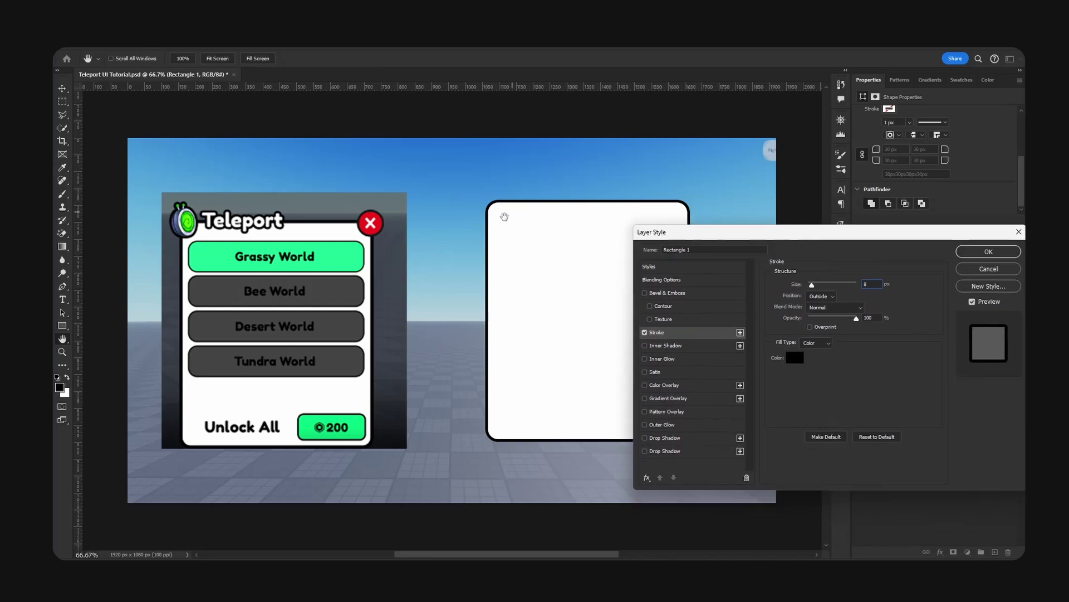
{"action": "left_click_drag", "start_coordinate": [677, 234], "coordinate": [609, 268]}
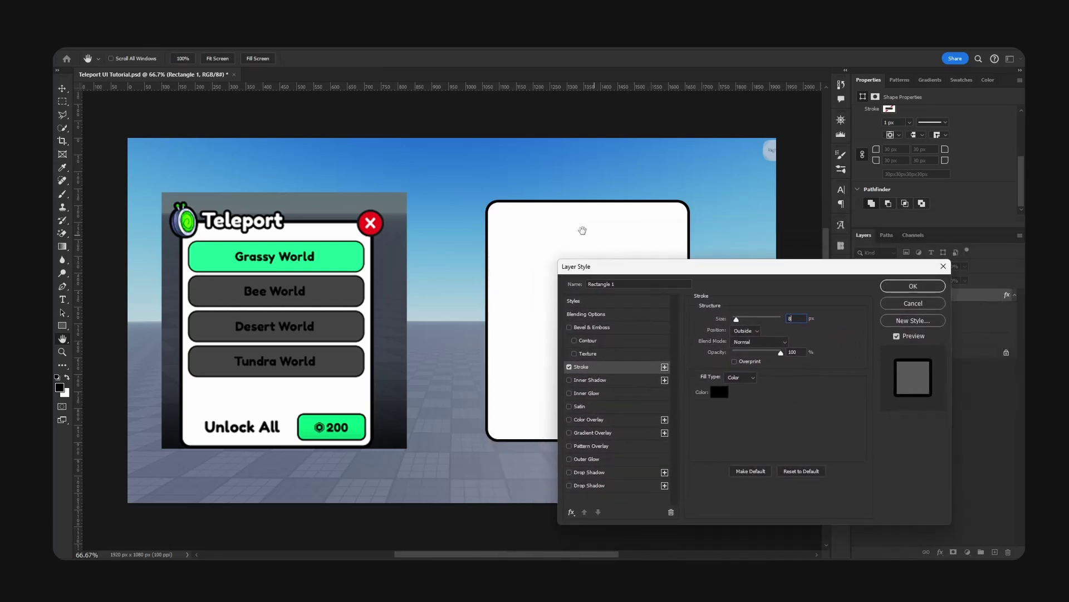
{"action": "left_click_drag", "start_coordinate": [726, 266], "coordinate": [606, 223]}
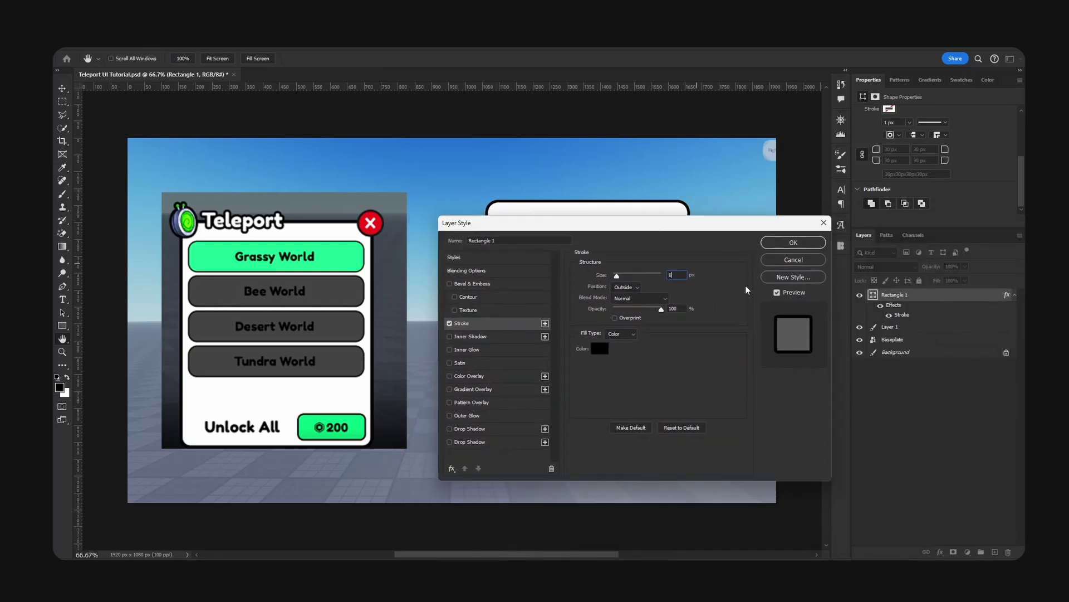
{"action": "left_click", "coordinate": [782, 244]}
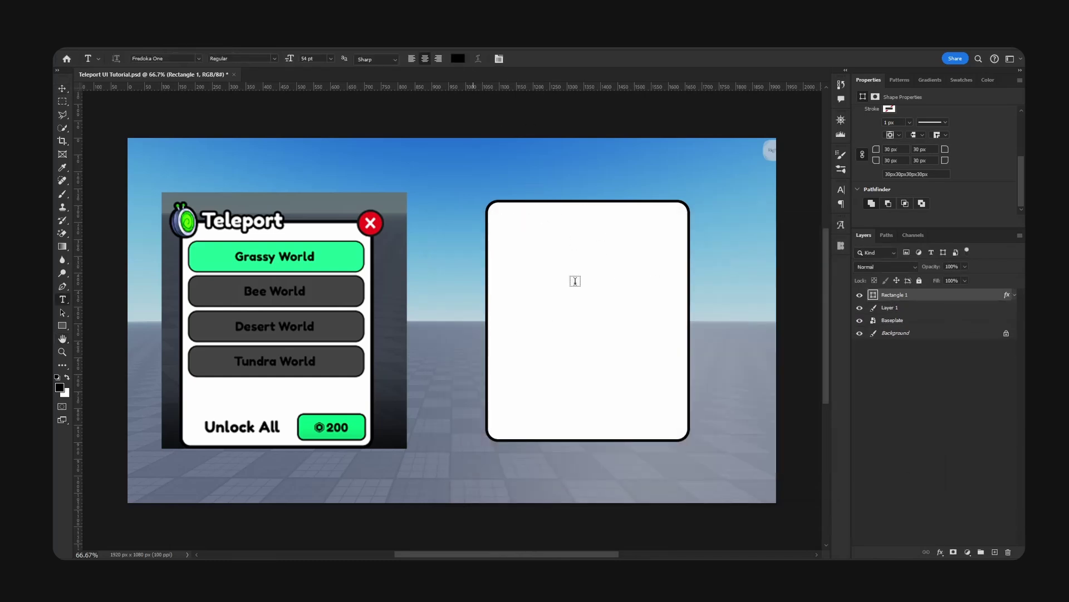
Add the white title text "Teleport" in Fredoka One over the rectangle's upper-left corner.
{"action": "key", "text": "x"}
{"action": "left_click", "coordinate": [528, 230]}
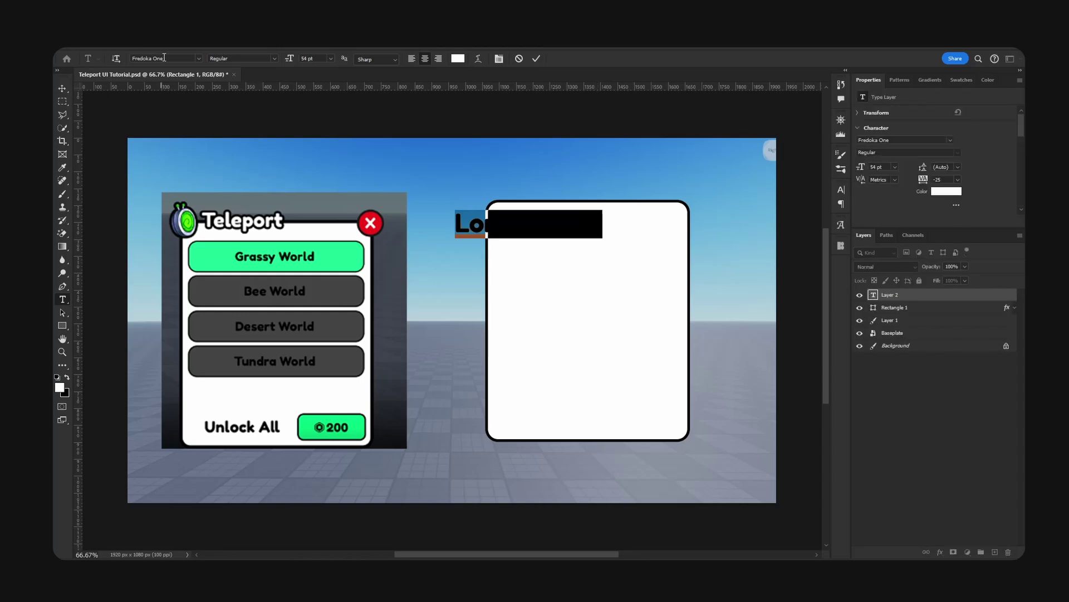
{"action": "type", "text": "Teleport"}
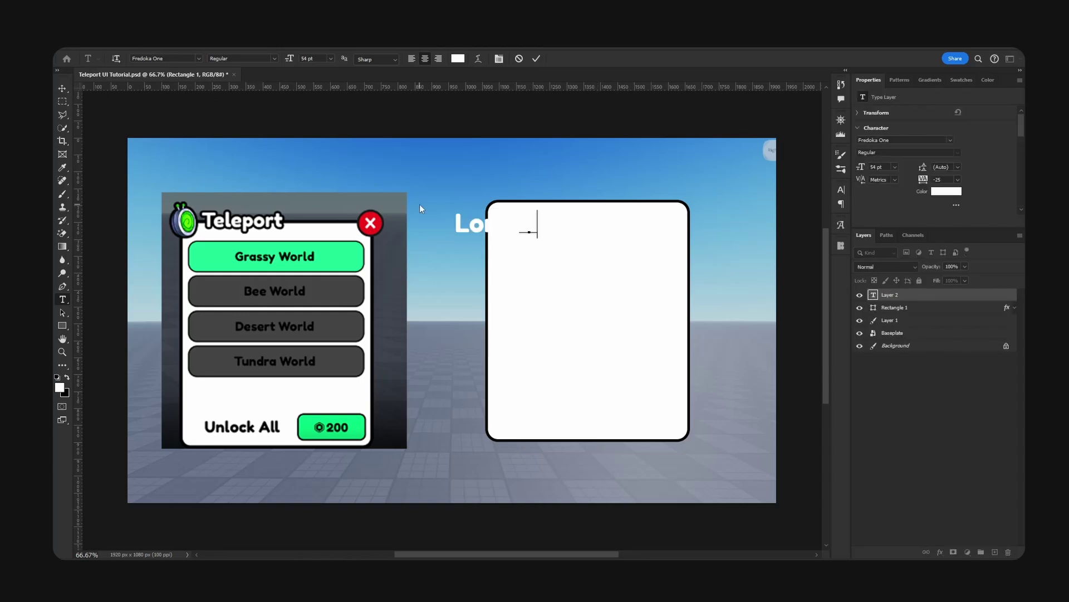
{"action": "key", "text": "ctrl+Return"}
Copy the rectangle's layer style onto the Teleport text layer.
{"action": "right_click", "coordinate": [928, 316]}
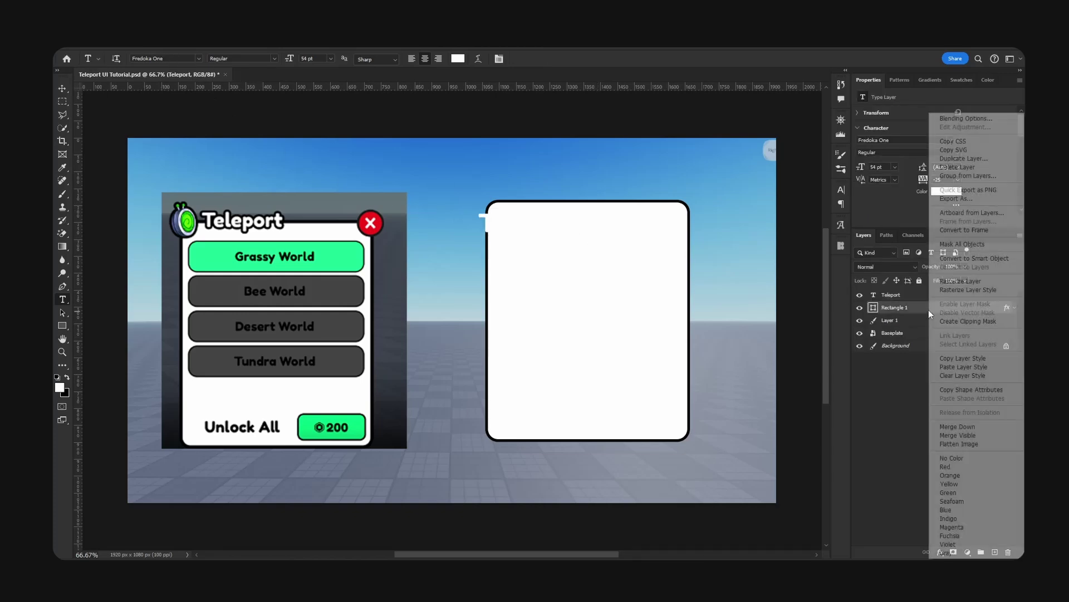
{"action": "left_click", "coordinate": [965, 360]}
{"action": "right_click", "coordinate": [915, 297]}
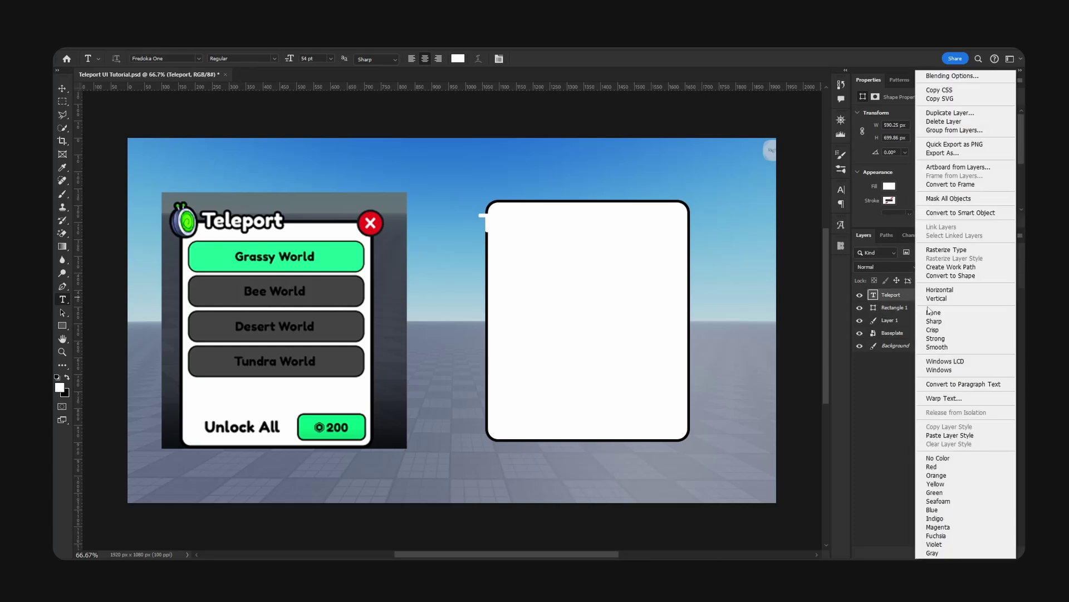
{"action": "left_click", "coordinate": [969, 438]}
Move the Teleport title onto the rectangle's upper edge and scale it down to about 80.62%.
{"action": "key", "text": "v"}
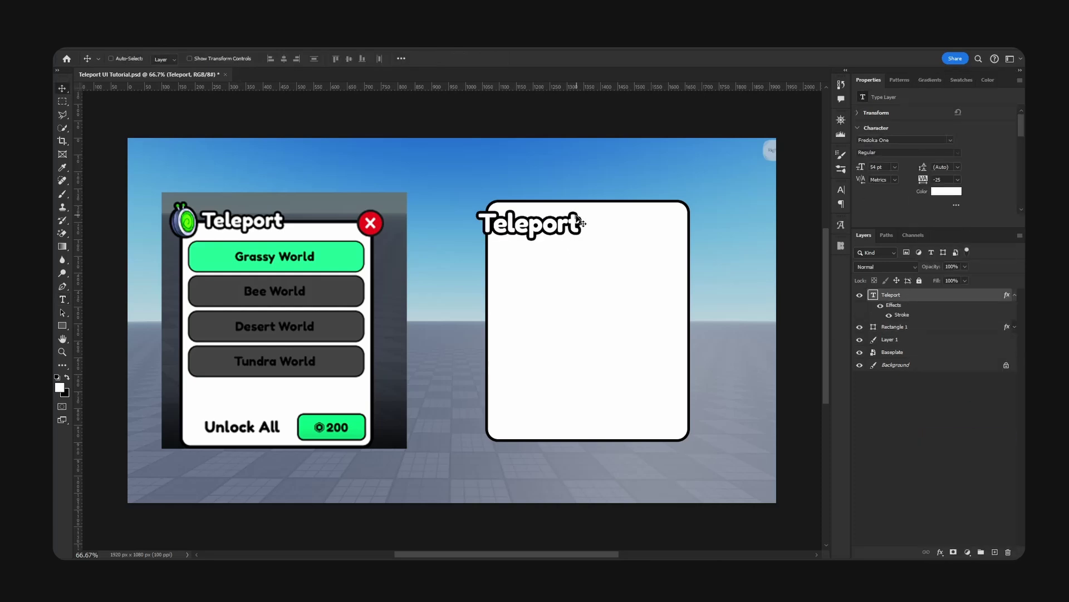
{"action": "left_click_drag", "start_coordinate": [603, 216], "coordinate": [586, 187]}
{"action": "key", "text": "ctrl+t"}
{"action": "key", "text": "Return"}
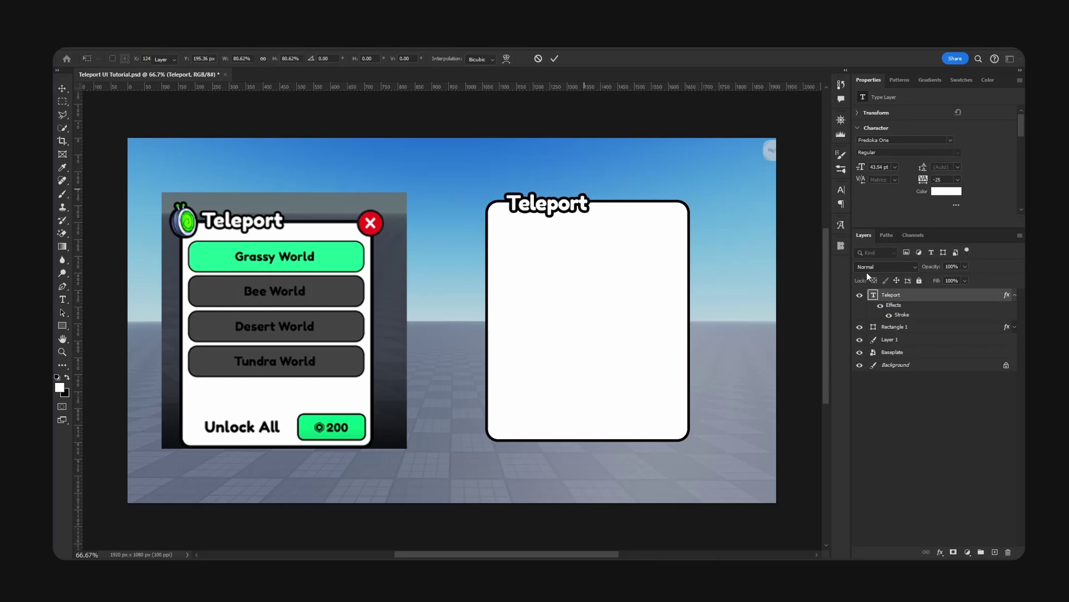
Set the Teleport title's stroke size to 5 px.
{"action": "double_click", "coordinate": [928, 296]}
{"action": "left_click", "coordinate": [473, 323]}
{"action": "left_click_drag", "start_coordinate": [683, 229], "coordinate": [848, 244]}
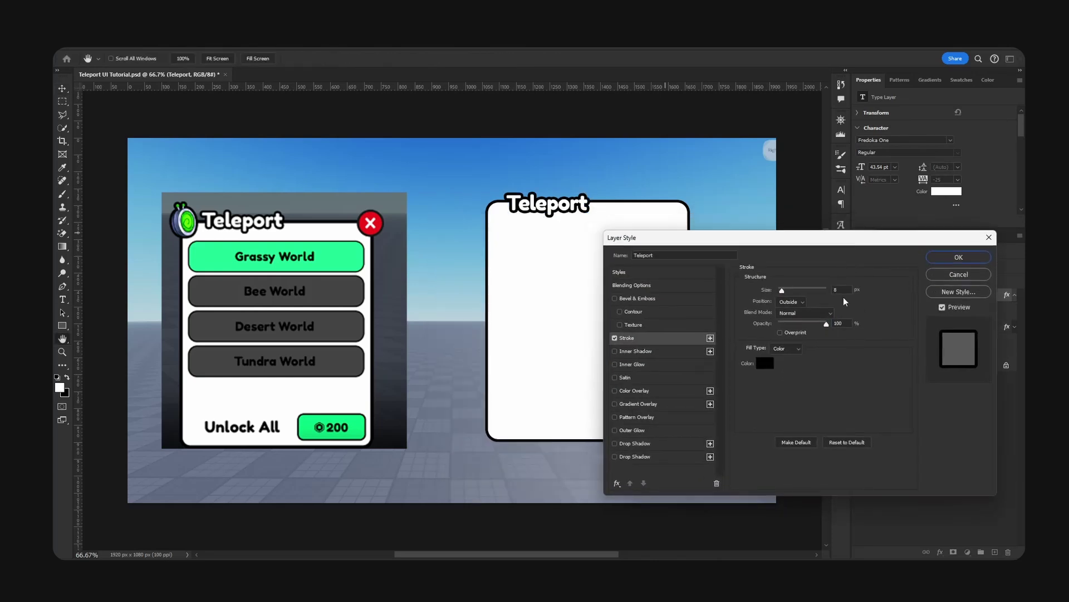
{"action": "left_click", "coordinate": [842, 289]}
{"action": "type", "text": "5"}
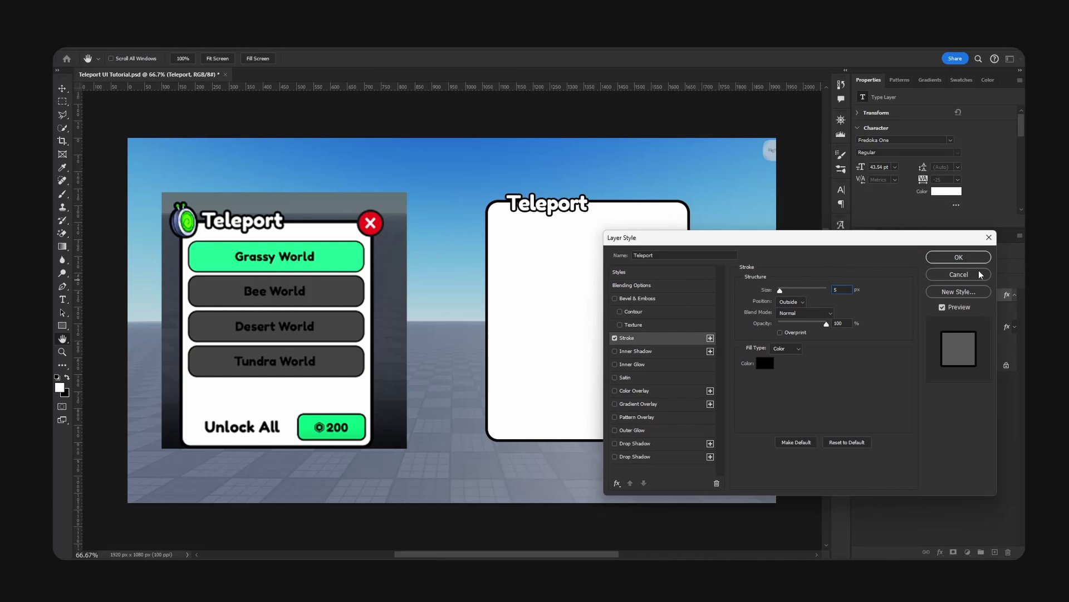
{"action": "left_click", "coordinate": [959, 257]}
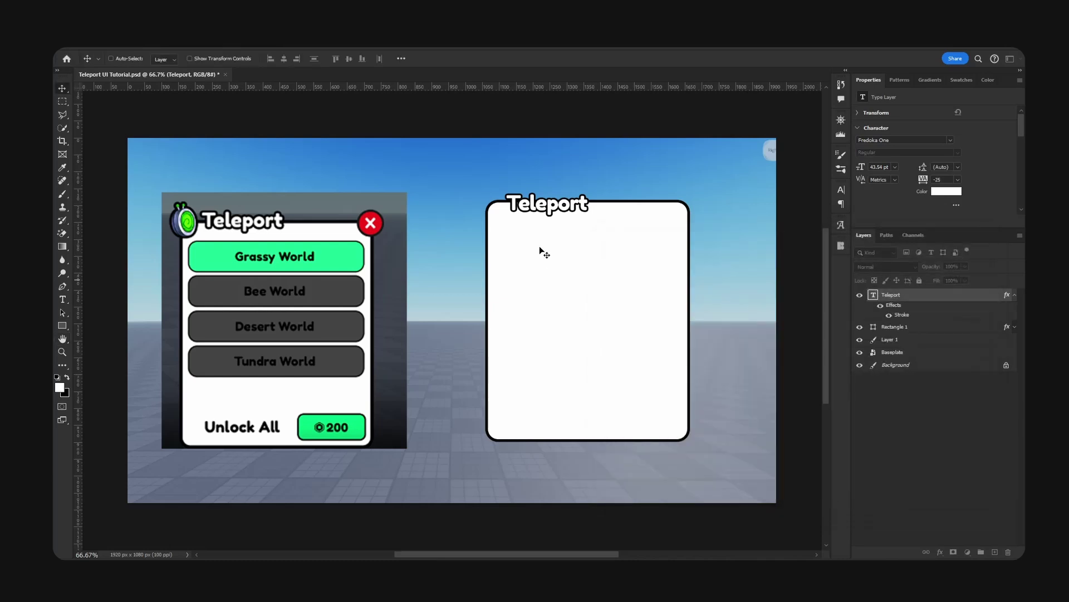
Fine-tune the Teleport title's vertical position over the rectangle's upper edge.
{"action": "left_click_drag", "start_coordinate": [588, 216], "coordinate": [589, 214]}
{"action": "key", "text": "Down"}
{"action": "key", "text": "Down"}
{"action": "key", "text": "Down"}
{"action": "key", "text": "Down"}
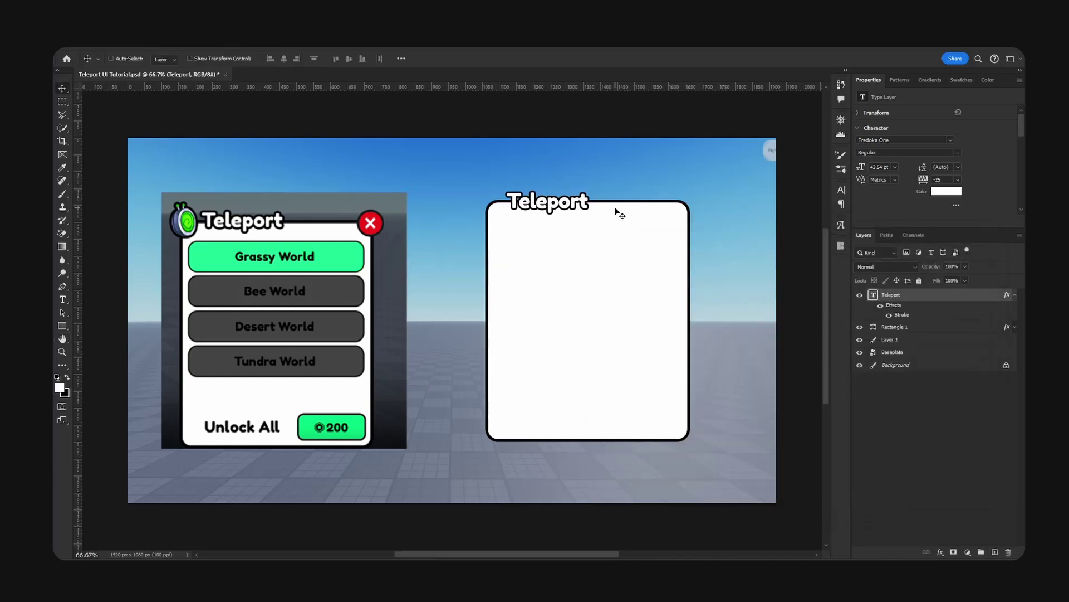
Nudge the Teleport title slightly to the right along the panel's upper edge.
{"action": "key", "text": "Right"}
{"action": "key", "text": "Right"}
{"action": "key", "text": "Right"}
{"action": "key", "text": "Right"}
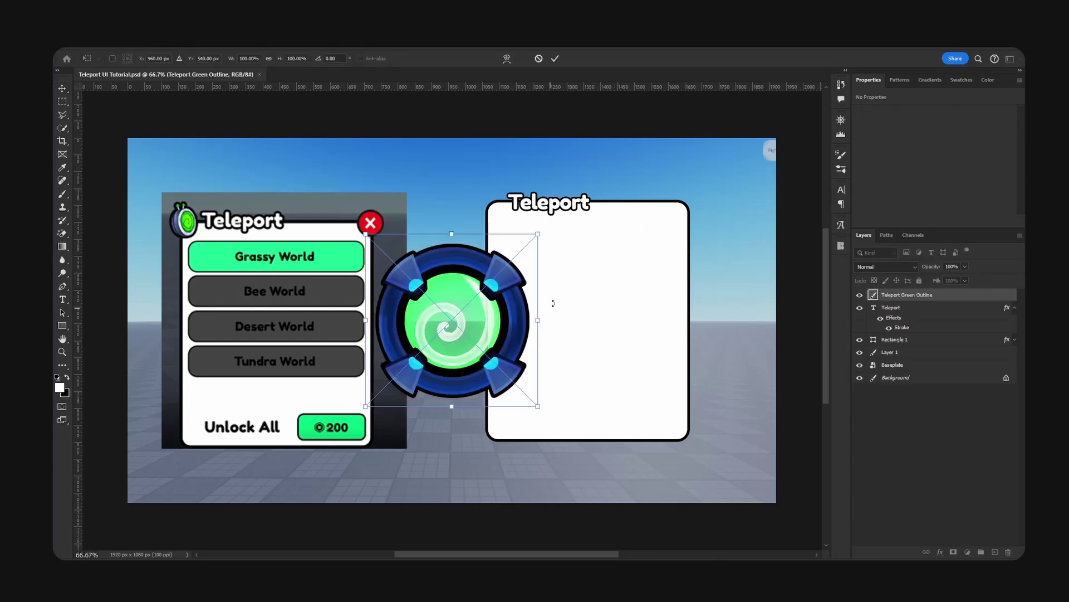
Scale the placed teleporter icon down to about 89 px and position it just before the Teleport title on the panel's corner.
{"action": "left_click_drag", "start_coordinate": [502, 294], "coordinate": [552, 215]}
{"action": "left_click_drag", "start_coordinate": [583, 145], "coordinate": [499, 230], "text": "alt"}
{"action": "key", "text": "Return"}
{"action": "left_click_drag", "start_coordinate": [539, 262], "coordinate": [541, 240]}
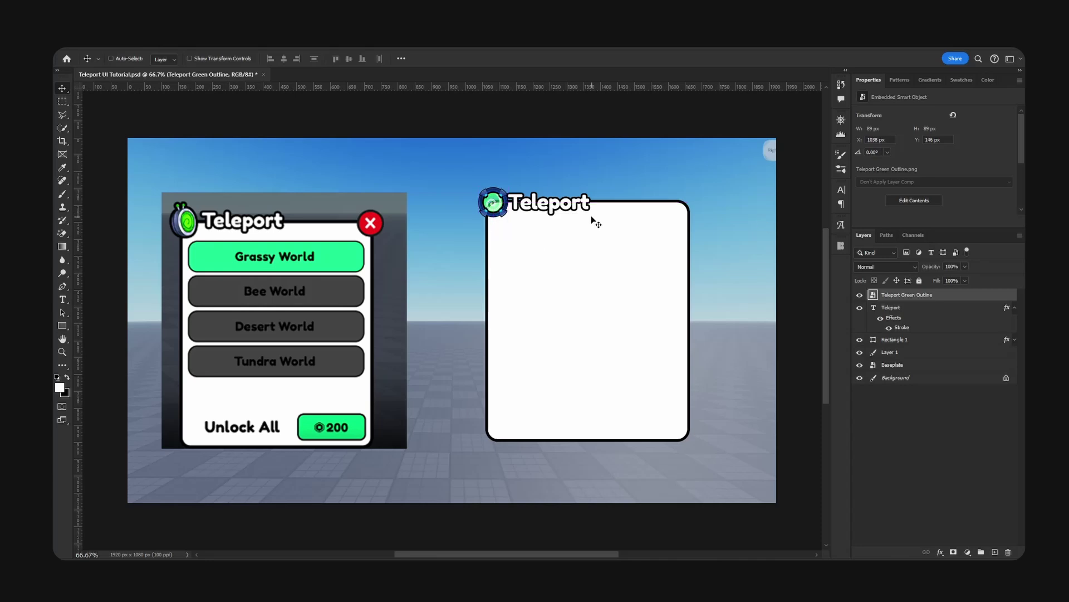
Shift the teleporter icon further left and nudge the Teleport title right so they sit side by side without overlapping.
{"action": "left_click", "coordinate": [569, 208], "text": "ctrl"}
{"action": "left_click_drag", "start_coordinate": [587, 207], "coordinate": [530, 213], "text": "ctrl"}
{"action": "left_click", "coordinate": [496, 207], "text": "ctrl"}
{"action": "left_click", "coordinate": [583, 205], "text": "ctrl"}
{"action": "left_click_drag", "start_coordinate": [600, 207], "coordinate": [592, 206]}
{"action": "key", "text": "Right"}
{"action": "key", "text": "Right"}
{"action": "key", "text": "Right"}
{"action": "key", "text": "Right"}
{"action": "key", "text": "Right"}
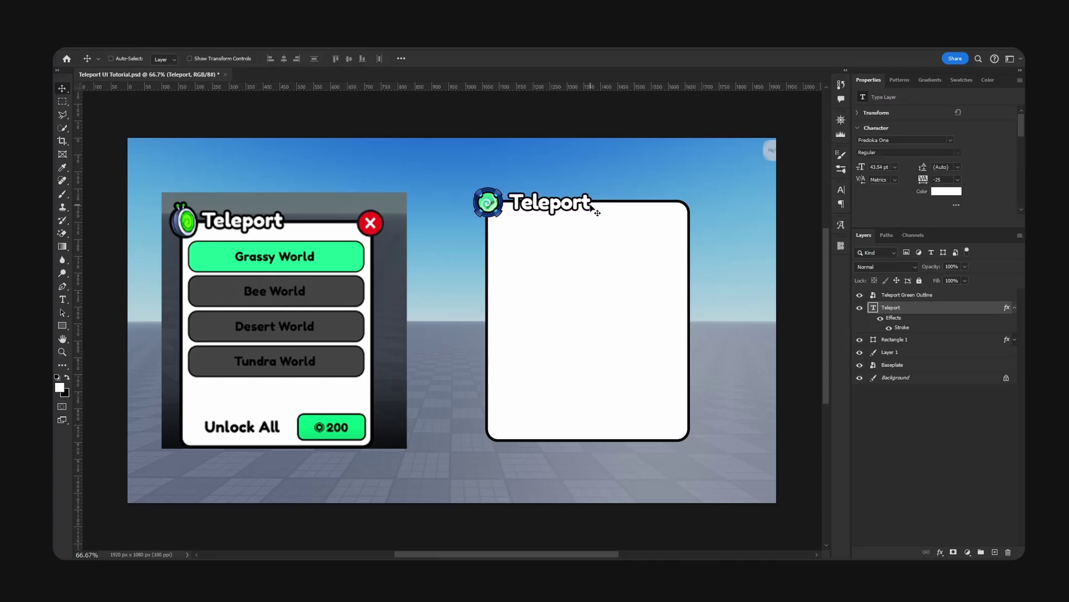
{"action": "key", "text": "ctrl+plus"}
{"action": "key", "text": "ctrl+minus"}
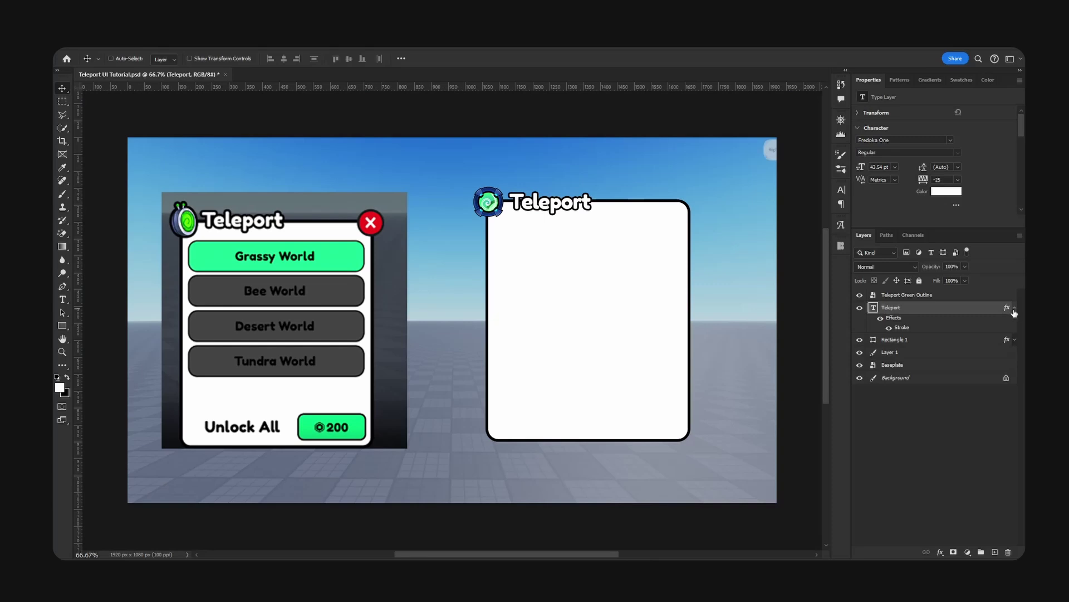
Add a 2 px black outside stroke to the teleporter icon layer.
{"action": "left_click", "coordinate": [1014, 309]}
{"action": "left_click", "coordinate": [973, 295]}
{"action": "double_click", "coordinate": [973, 296]}
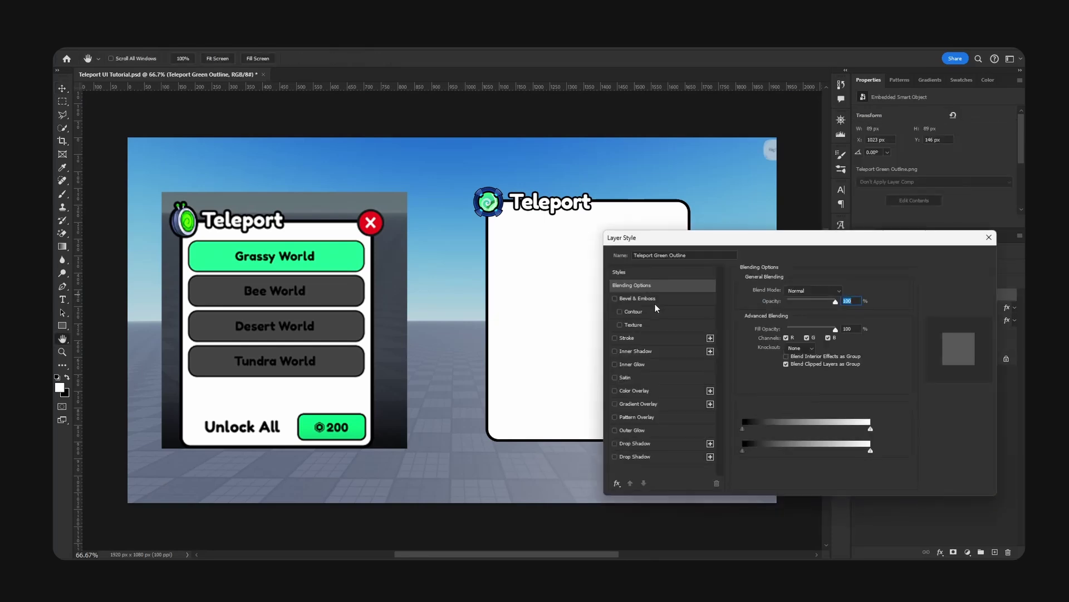
{"action": "left_click", "coordinate": [625, 337]}
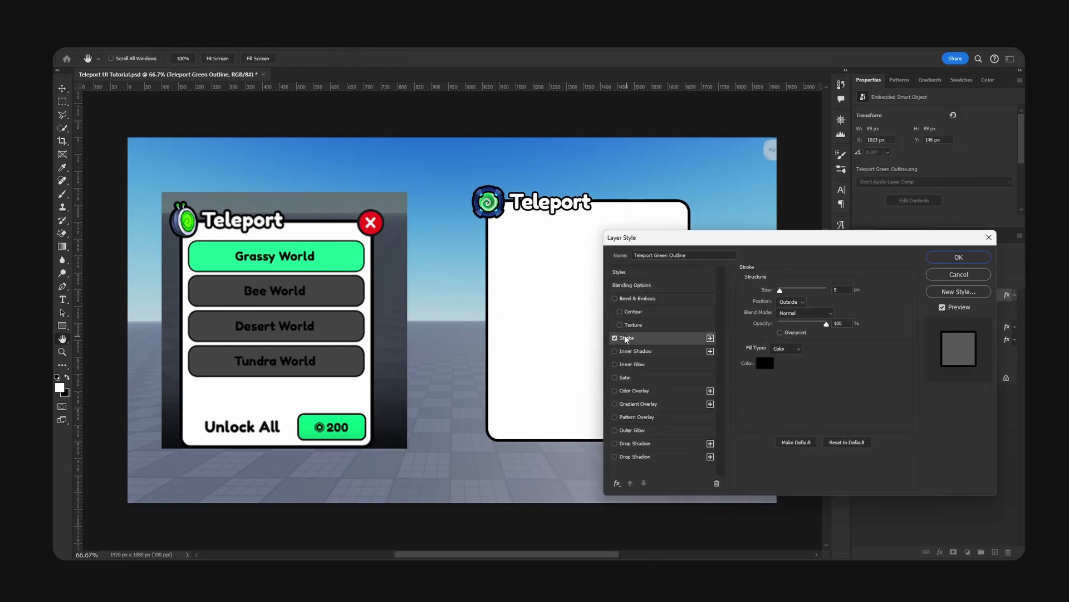
{"action": "double_click", "coordinate": [844, 291]}
{"action": "type", "text": "3"}
{"action": "key", "text": "Down"}
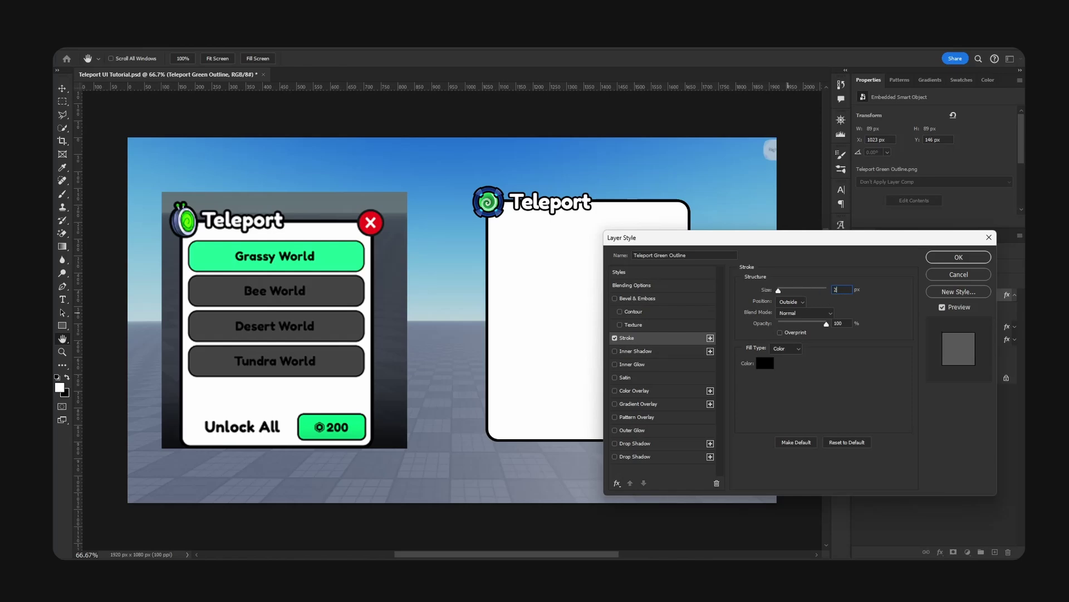
{"action": "left_click", "coordinate": [969, 258]}
Draw a red circle about 78 px wide centred on the panel's upper-right corner, with its fill matched to the reference close button.
{"action": "key", "text": "ctrl+shift+alt+n"}
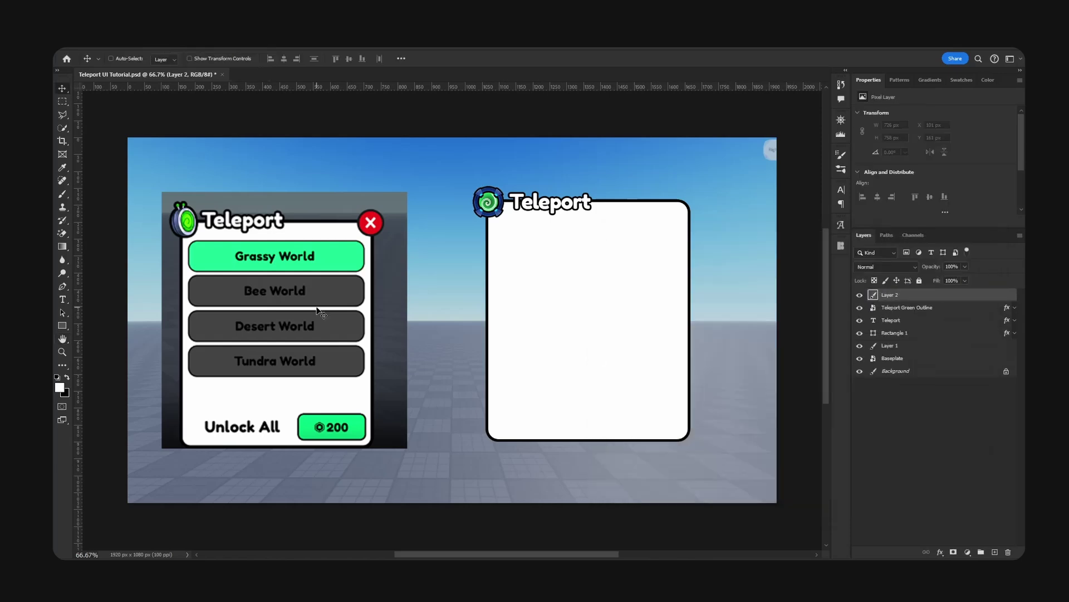
{"action": "right_click", "coordinate": [61, 328]}
{"action": "left_click", "coordinate": [103, 338]}
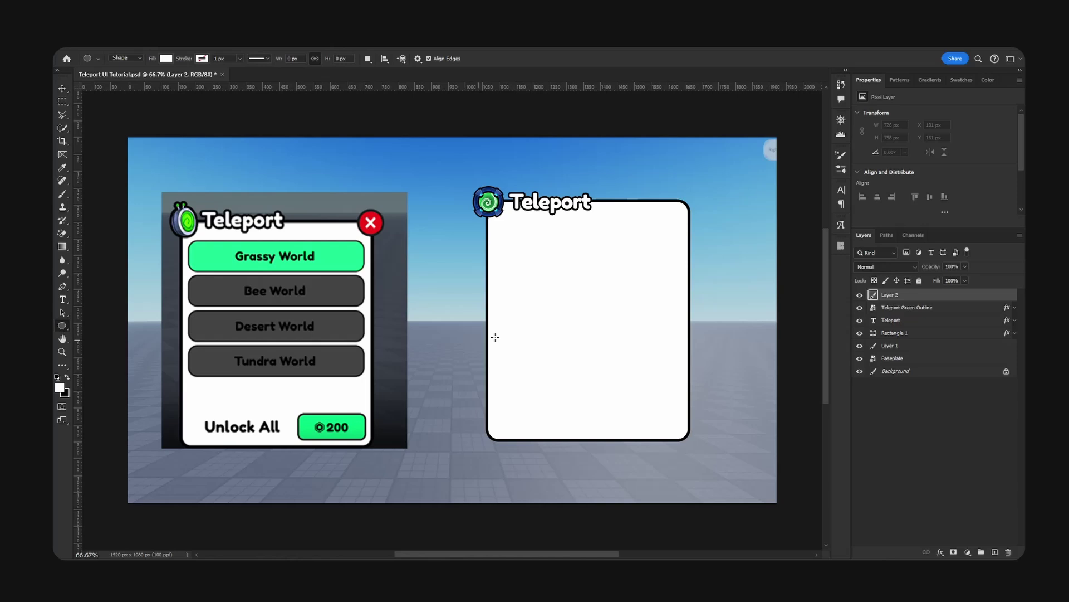
{"action": "left_click", "coordinate": [375, 213]}
{"action": "left_click_drag", "start_coordinate": [370, 222], "coordinate": [701, 205]}
{"action": "key", "text": "v"}
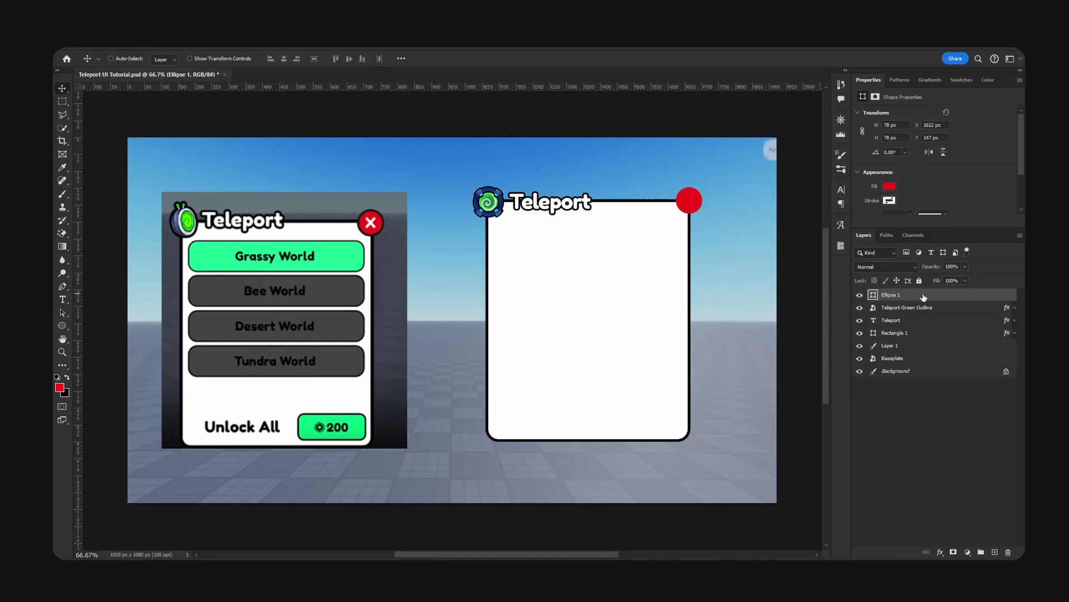
Add a 5 px black outside stroke to the red circle.
{"action": "double_click", "coordinate": [864, 293]}
{"action": "left_click", "coordinate": [638, 339]}
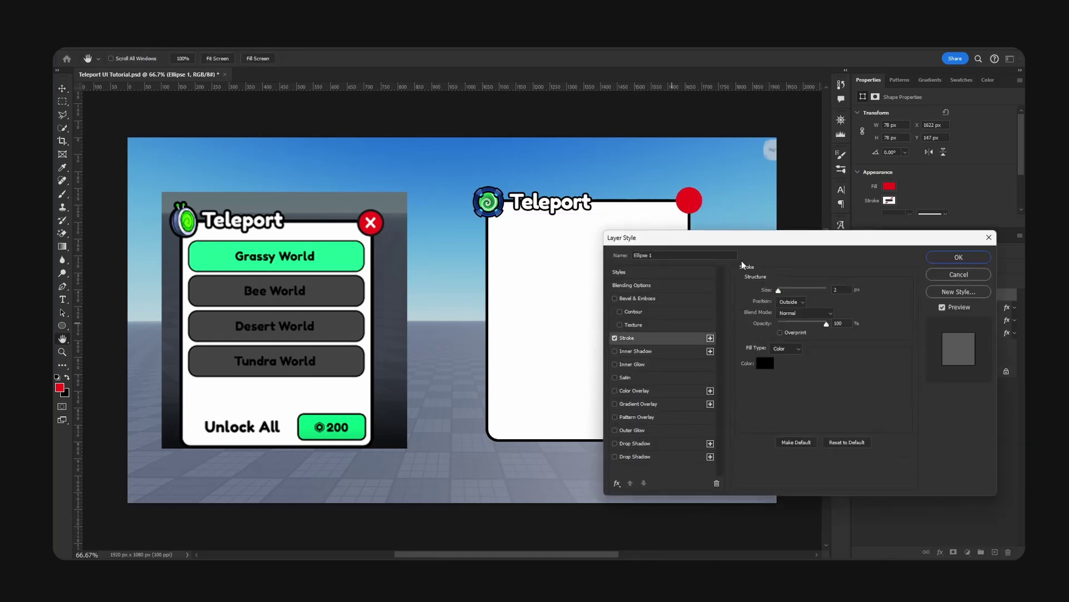
{"action": "double_click", "coordinate": [842, 289]}
{"action": "type", "text": "5"}
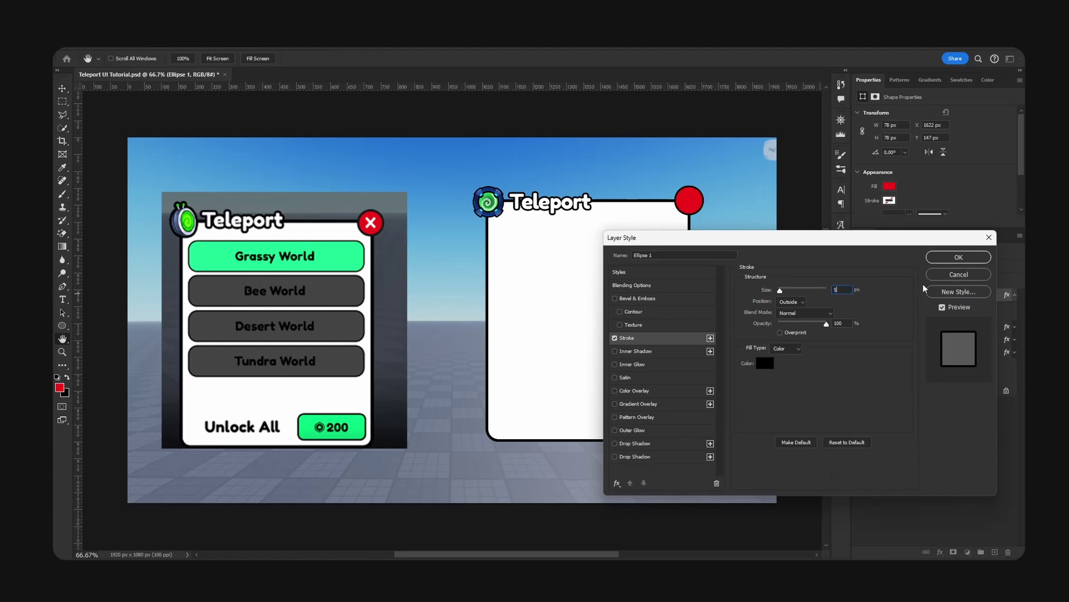
{"action": "left_click", "coordinate": [946, 256]}
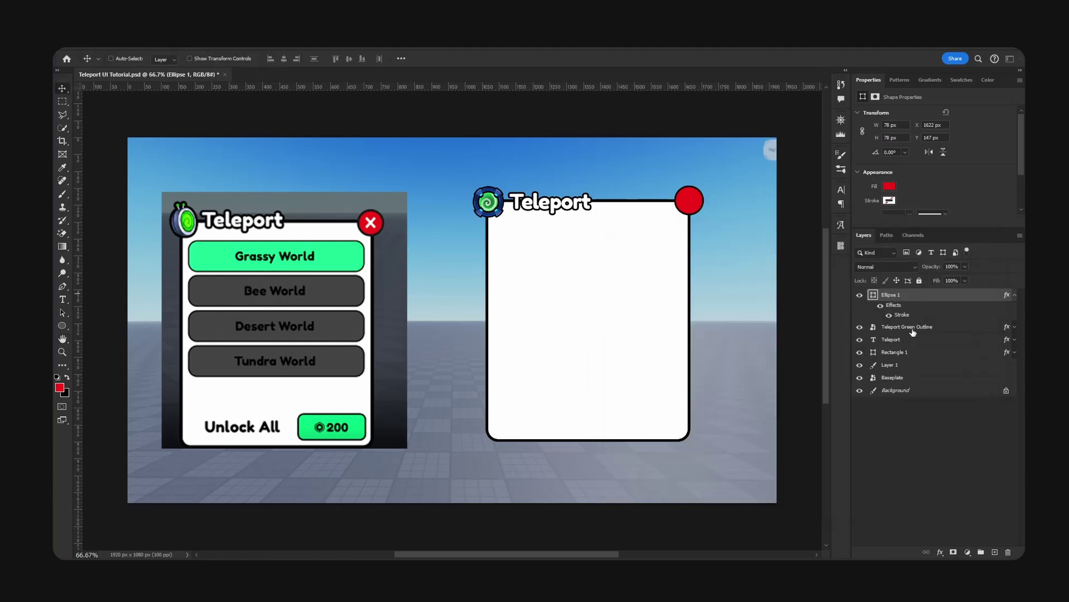
Brighten the red circle's fill colour to fc2020.
{"action": "double_click", "coordinate": [872, 295]}
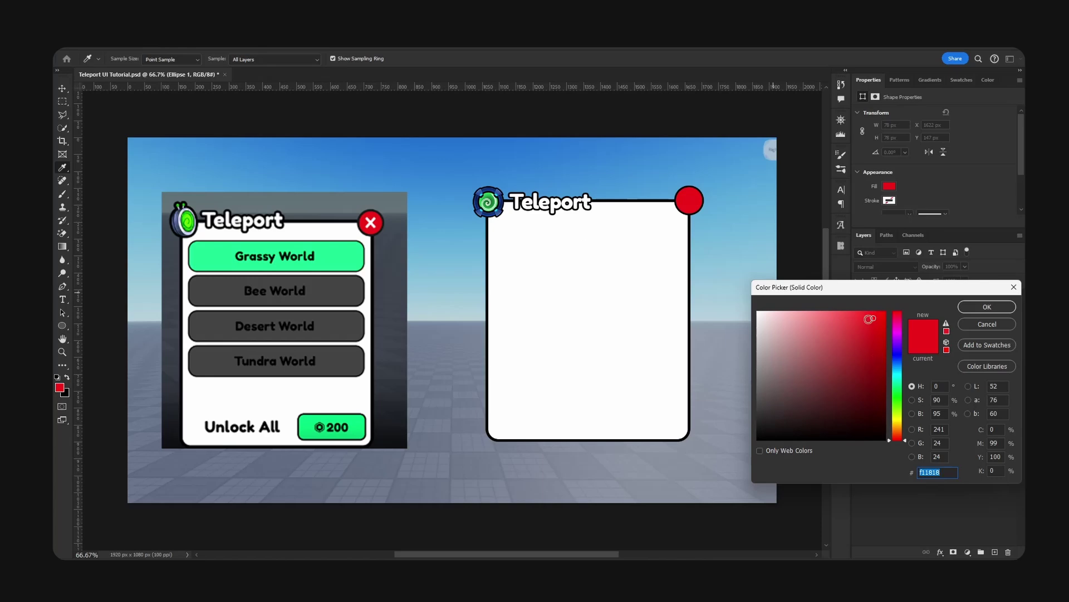
{"action": "left_click", "coordinate": [870, 315]}
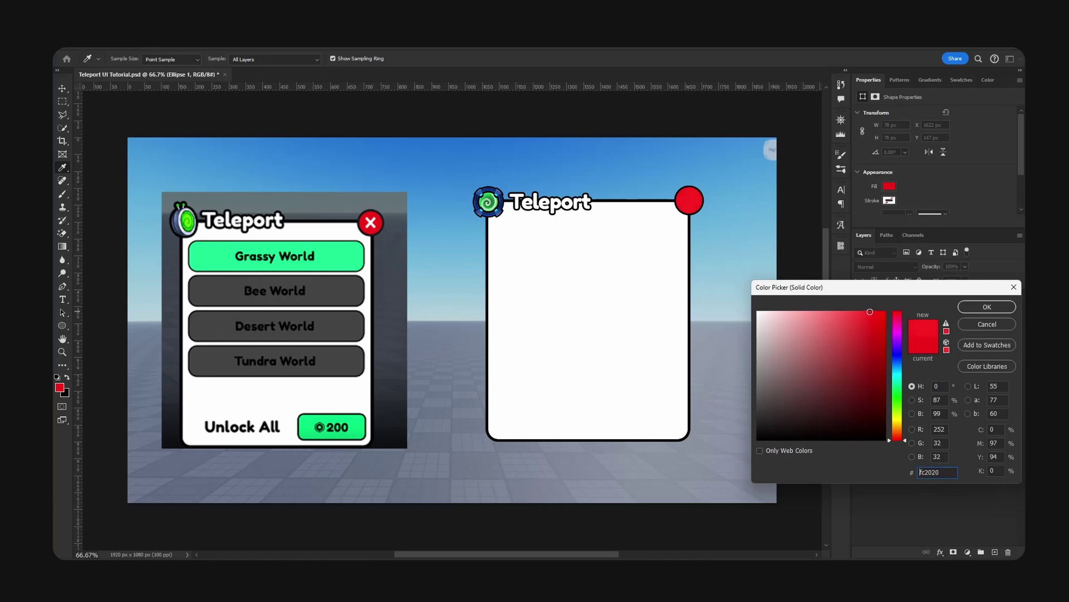
{"action": "left_click", "coordinate": [987, 307]}
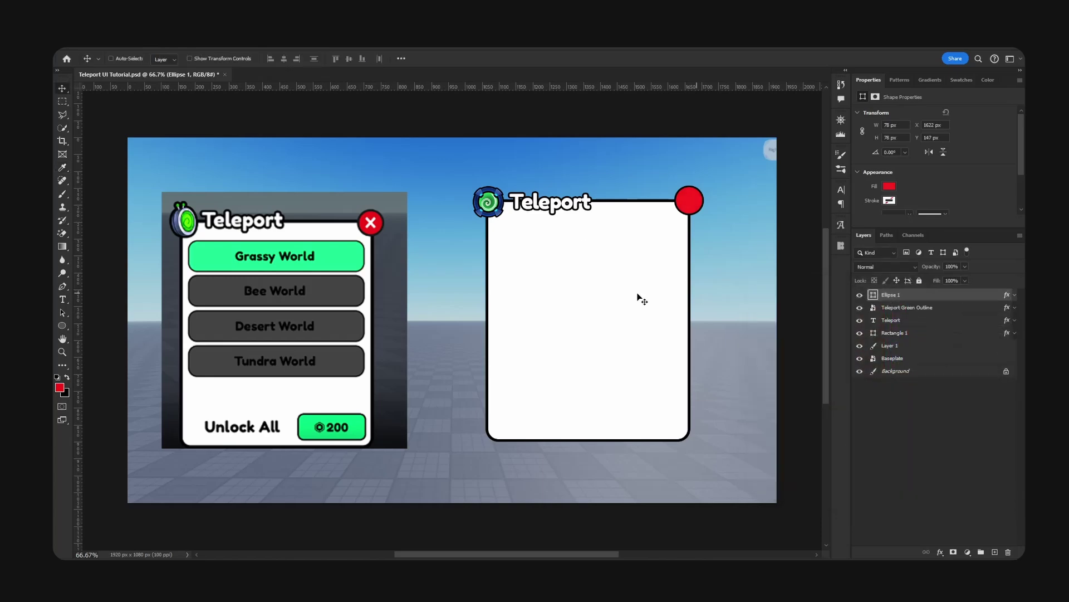
Duplicate the Teleport title, centre the copy over the red circle and remove its stroke effect.
{"action": "left_click", "coordinate": [903, 321]}
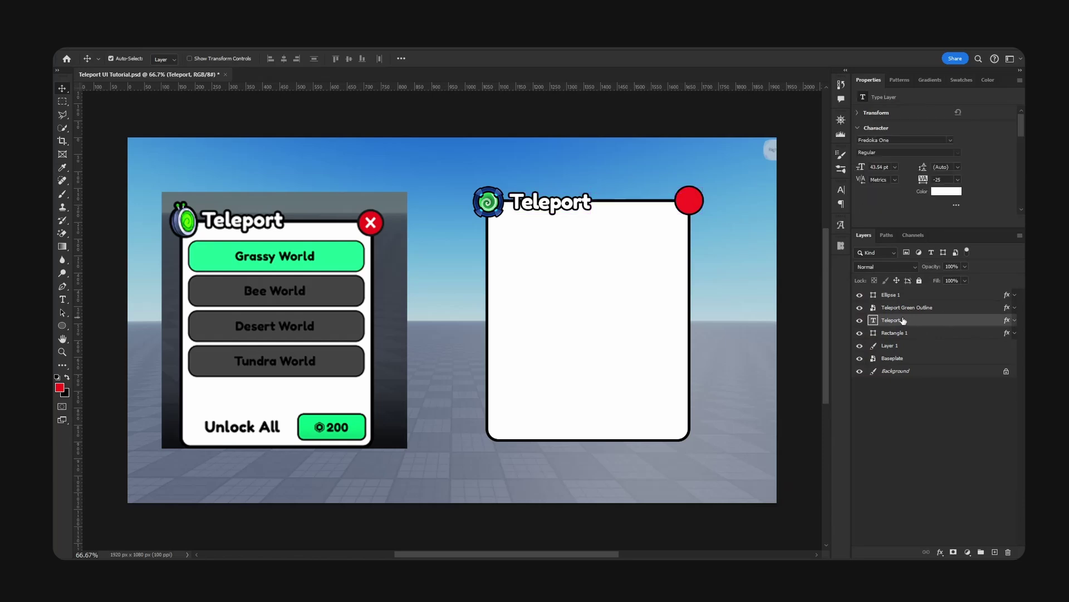
{"action": "key", "text": "ctrl+j"}
{"action": "left_click_drag", "start_coordinate": [592, 231], "coordinate": [728, 227]}
{"action": "left_click_drag", "start_coordinate": [1007, 296], "coordinate": [1008, 552]}
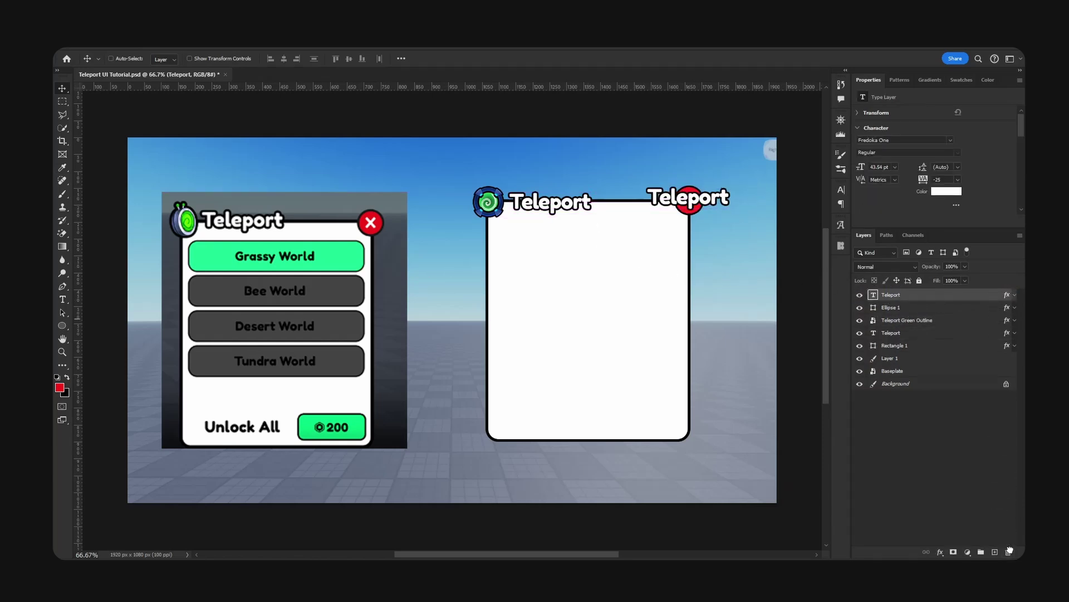
Replace the duplicated title's text with X.
{"action": "double_click", "coordinate": [697, 198]}
{"action": "key", "text": "ctrl+a"}
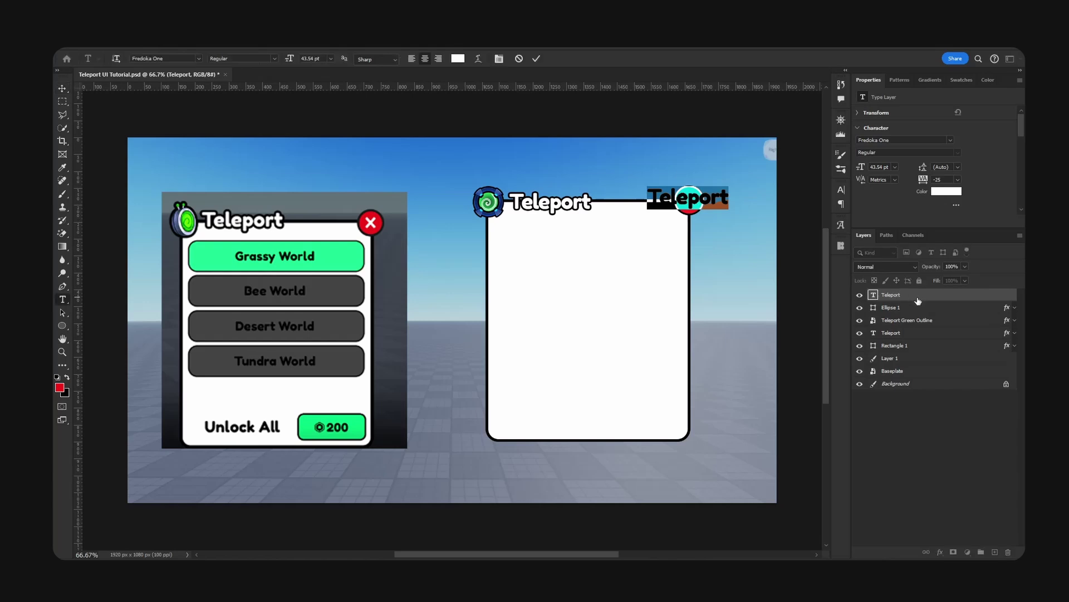
{"action": "type", "text": "X"}
{"action": "key", "text": "ctrl+Return"}
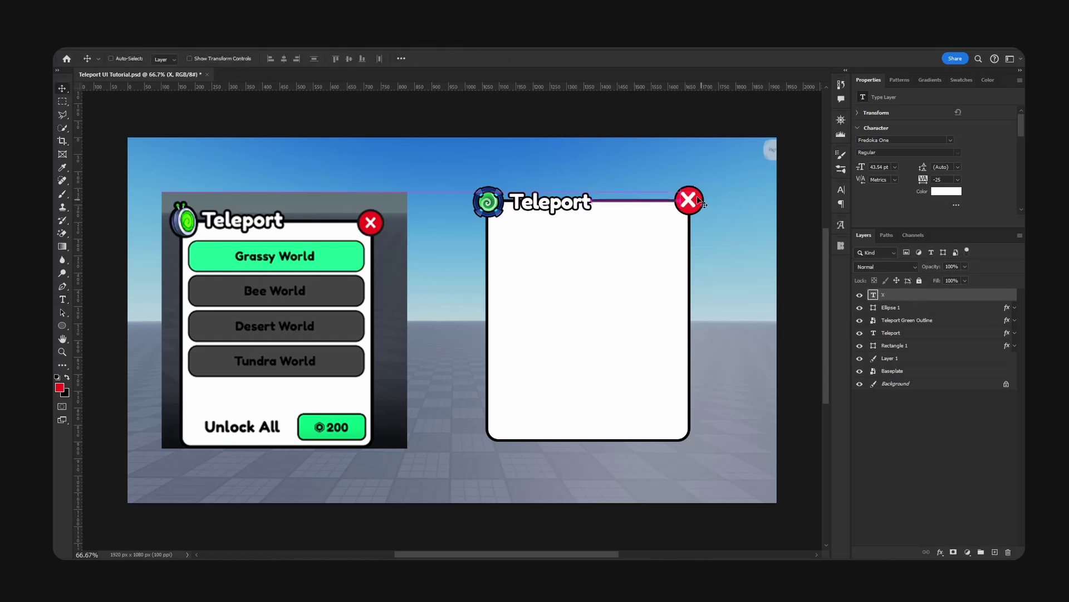
Scale the X down to about 82.41% and set its font size to 30 pt.
{"action": "key", "text": "ctrl+t"}
{"action": "left_click_drag", "start_coordinate": [698, 186], "coordinate": [696, 188]}
{"action": "key", "text": "Return"}
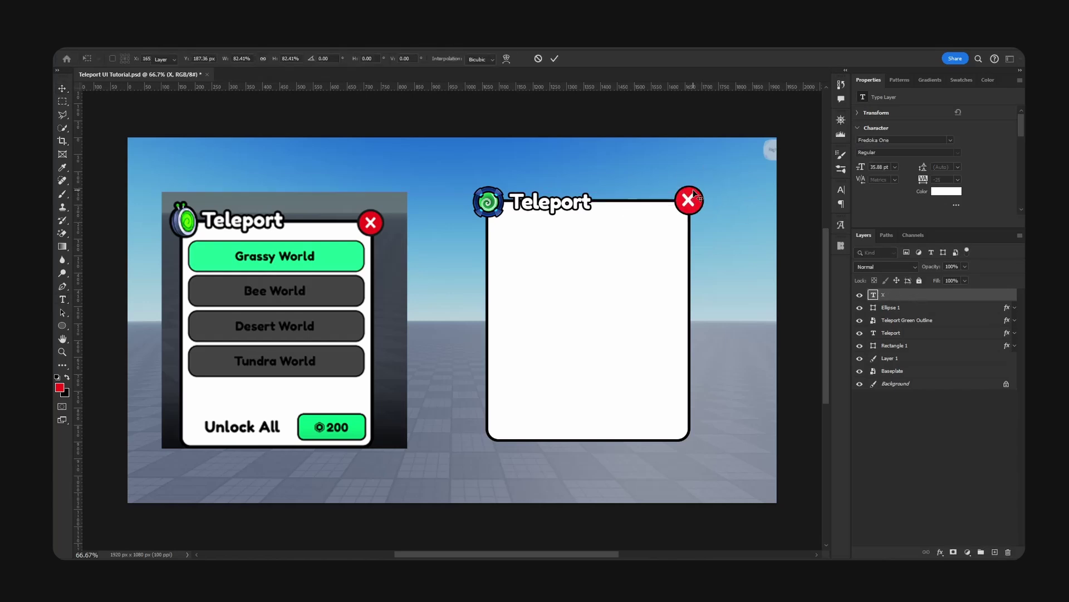
{"action": "left_click_drag", "start_coordinate": [321, 59], "coordinate": [248, 75]}
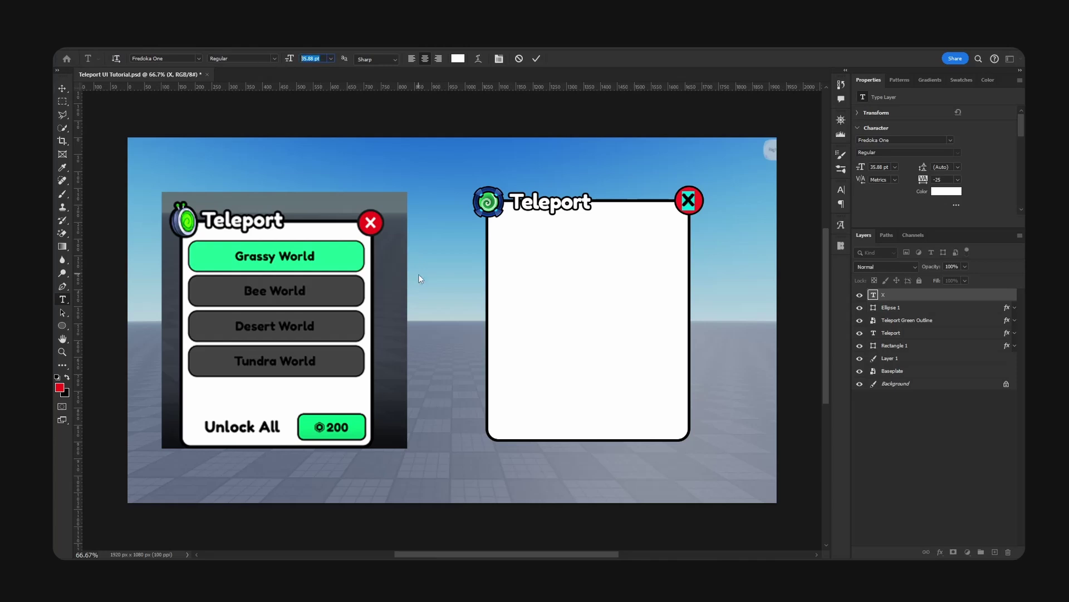
{"action": "type", "text": "30"}
{"action": "key", "text": "Return"}
{"action": "left_click", "coordinate": [62, 88]}
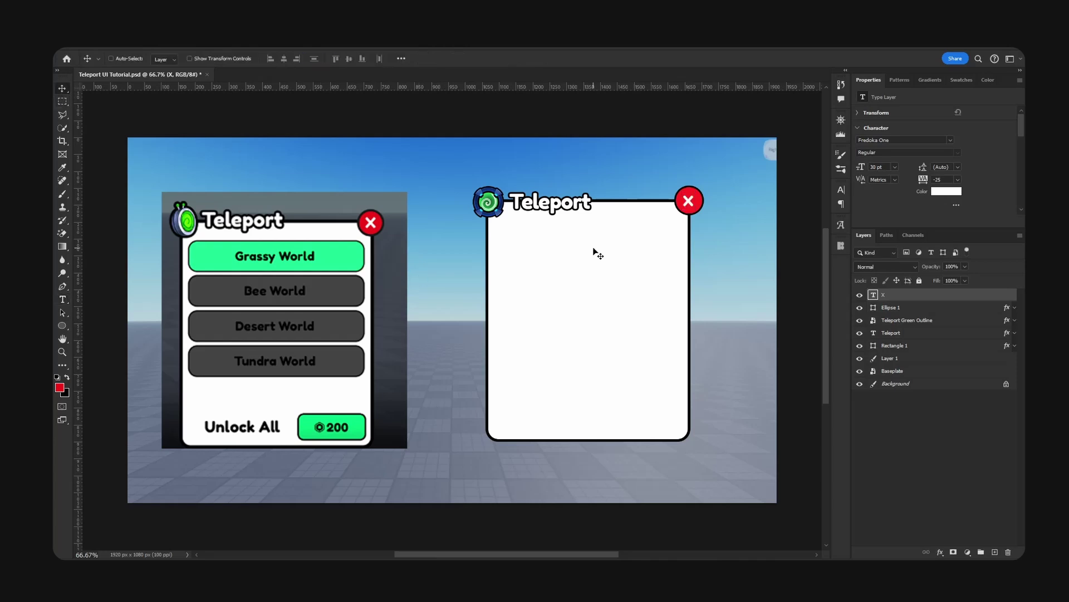
Set the X's font size to 34 pt and save the document.
{"action": "double_click", "coordinate": [690, 200]}
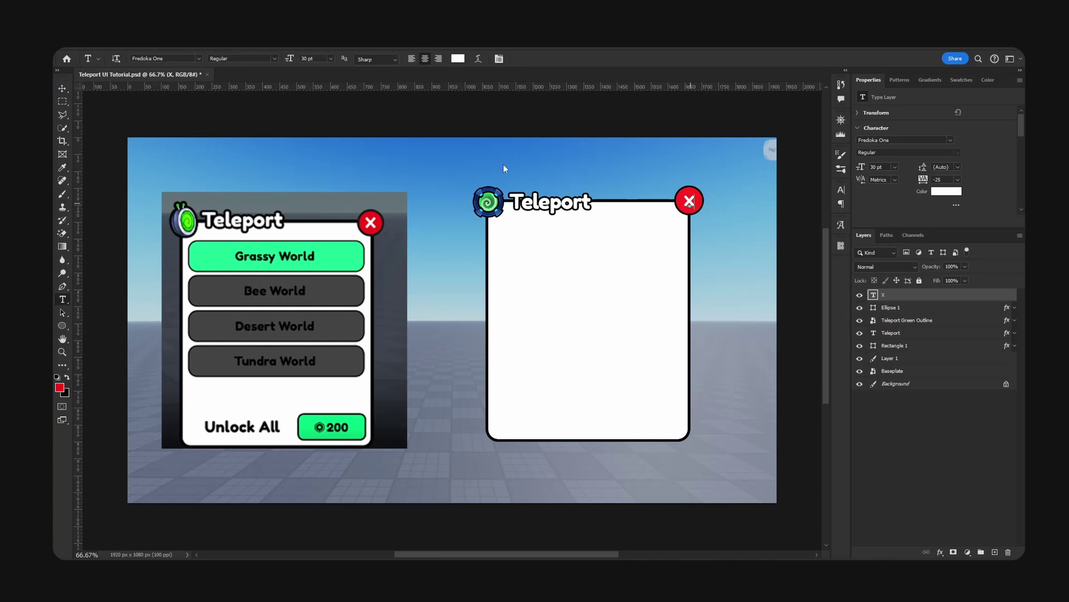
{"action": "left_click", "coordinate": [318, 58]}
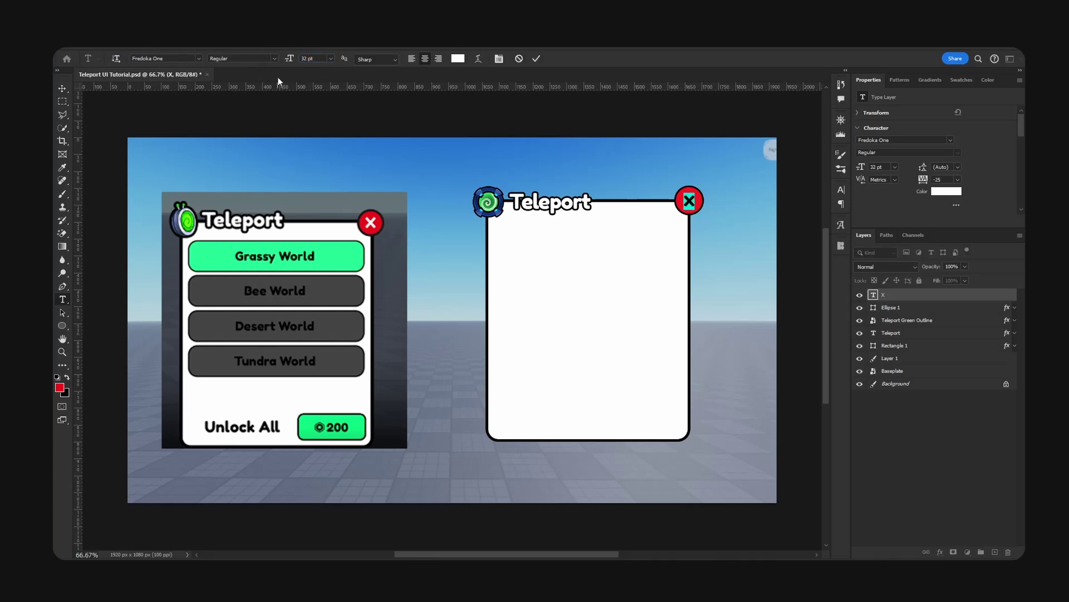
{"action": "type", "text": "34"}
{"action": "key", "text": "Return"}
{"action": "left_click", "coordinate": [62, 88]}
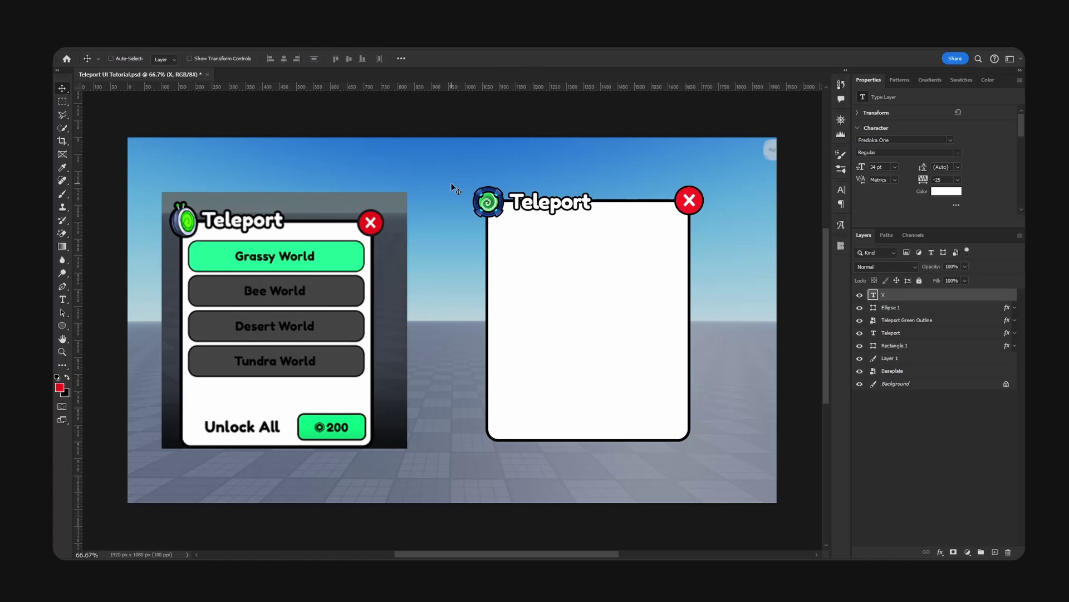
{"action": "key", "text": "ctrl+s"}
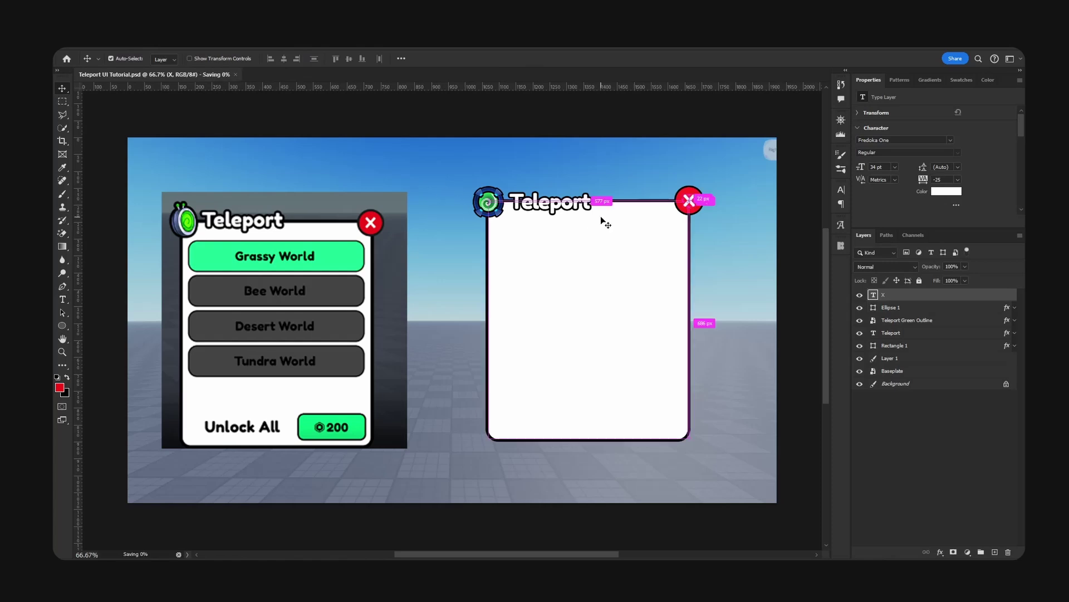
Add a new empty layer above the X layer and activate the Rectangle tool.
{"action": "left_click", "coordinate": [995, 552]}
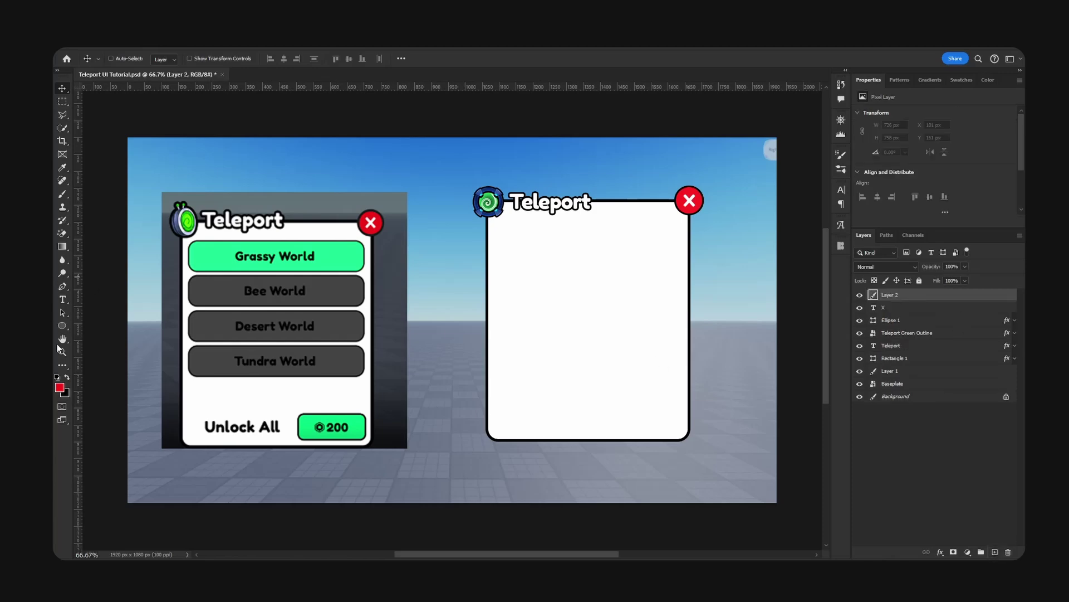
{"action": "left_click", "coordinate": [62, 325]}
{"action": "right_click", "coordinate": [62, 325]}
{"action": "left_click", "coordinate": [97, 325]}
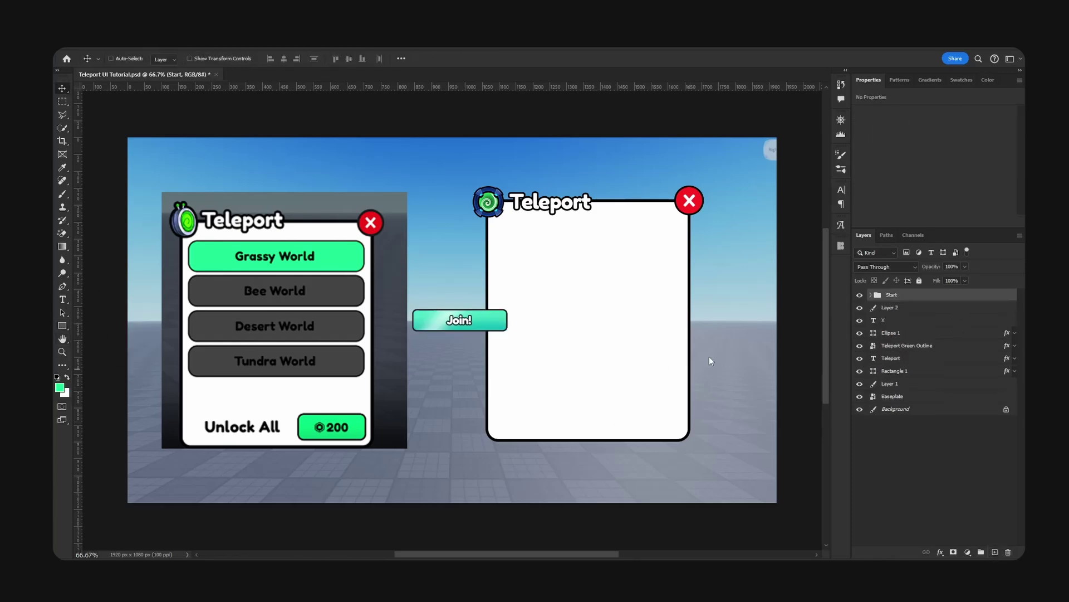
Examine the Join! example button up close and move its group to the right, onto the white panel's side edge.
{"action": "key", "text": "ctrl+plus"}
{"action": "key", "text": "ctrl+plus"}
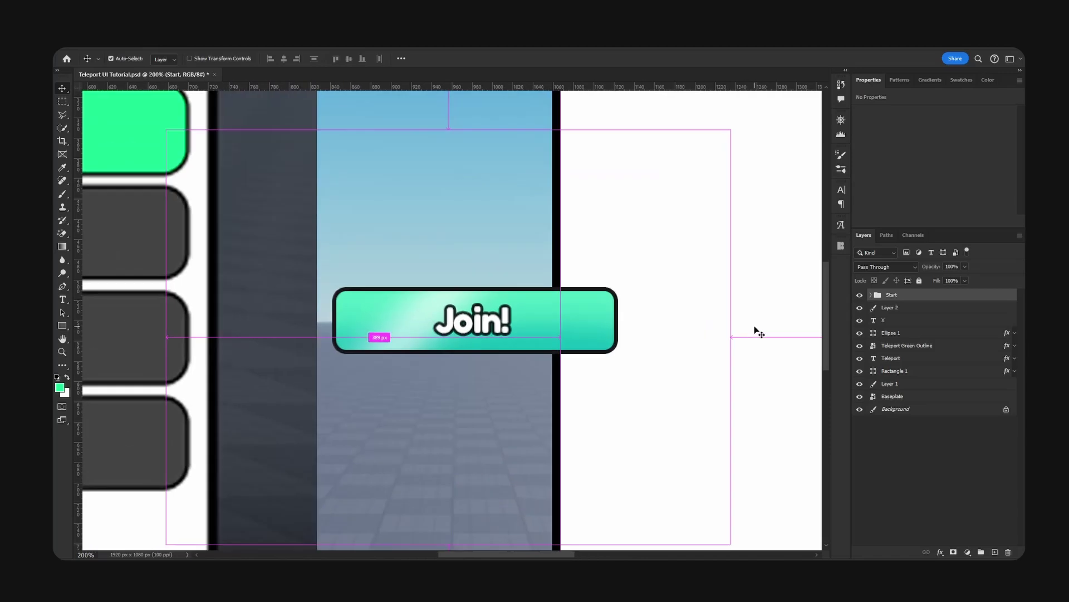
{"action": "key", "text": "ctrl+minus"}
{"action": "key", "text": "ctrl+minus"}
{"action": "left_click_drag", "start_coordinate": [512, 338], "coordinate": [571, 329]}
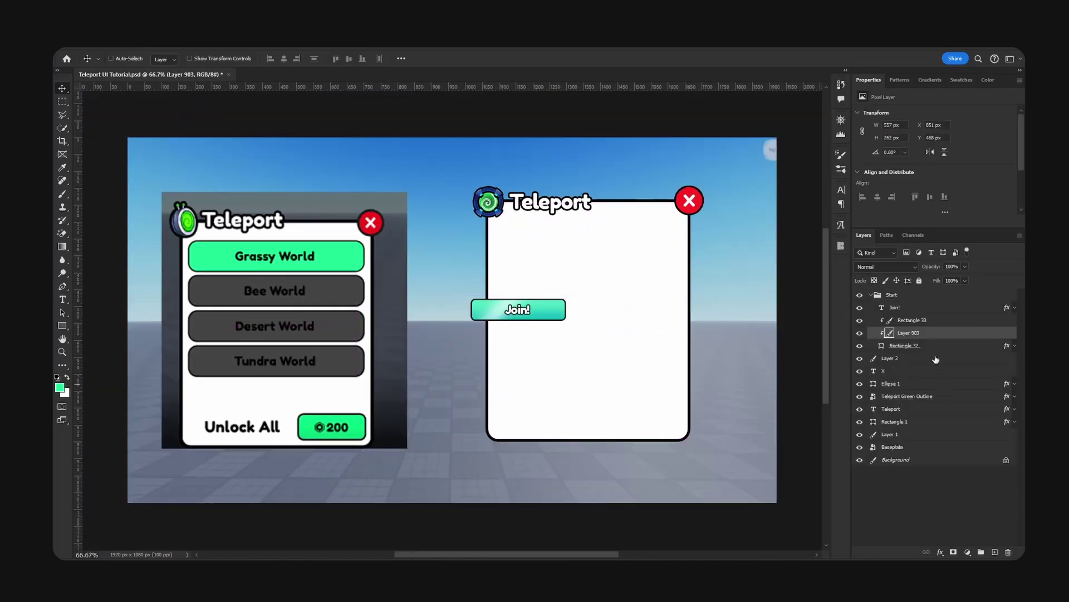
Examine how the Join! button is built, checking its base rectangle's layer style and toggling the clipped gradient layer's visibility.
{"action": "left_click", "coordinate": [941, 345]}
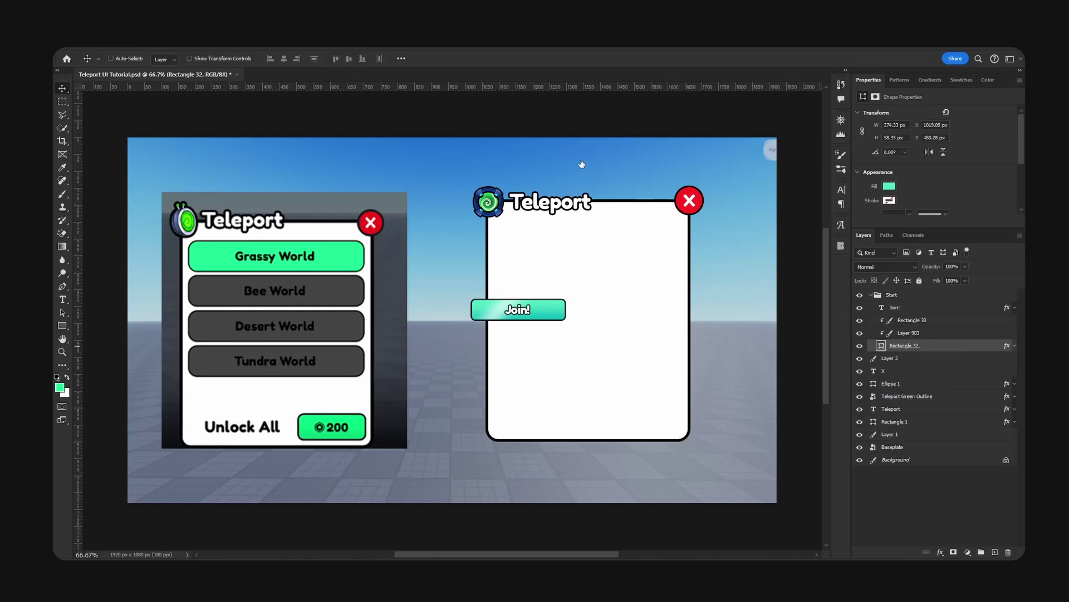
{"action": "left_click_drag", "start_coordinate": [699, 243], "coordinate": [690, 183]}
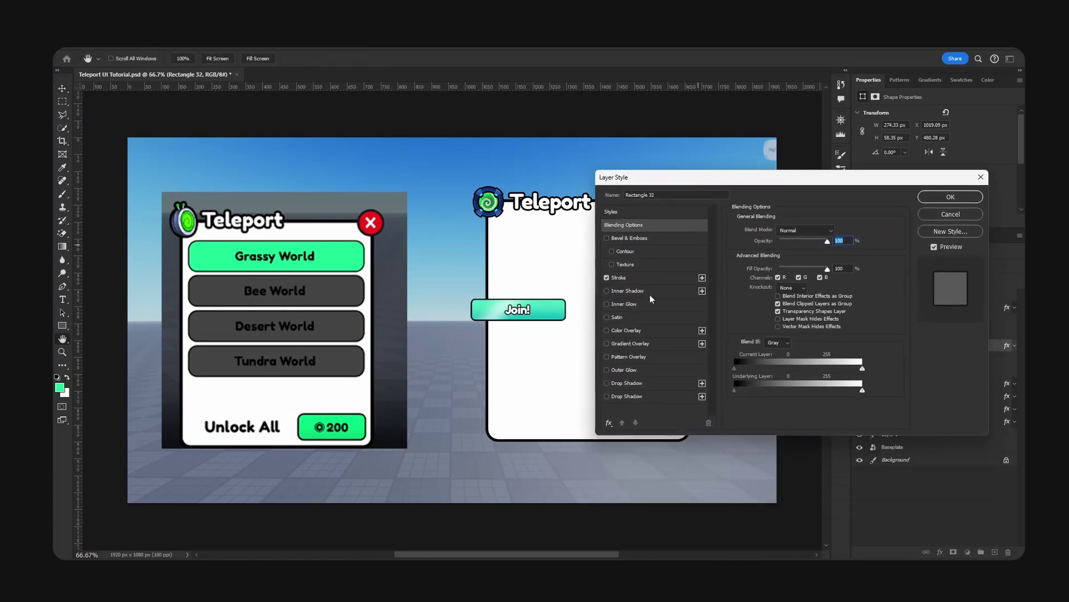
{"action": "left_click", "coordinate": [950, 214]}
{"action": "key", "text": "ctrl+plus"}
{"action": "key", "text": "ctrl+plus"}
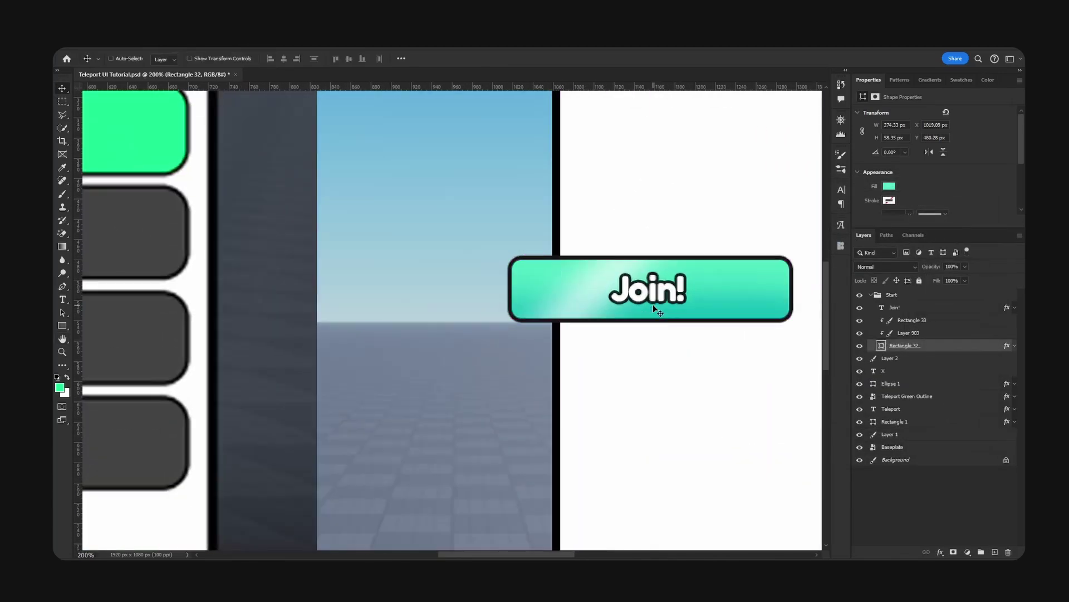
{"action": "left_click", "coordinate": [859, 332]}
{"action": "left_click", "coordinate": [859, 333]}
{"action": "left_click", "coordinate": [941, 333]}
{"action": "key", "text": "space"}
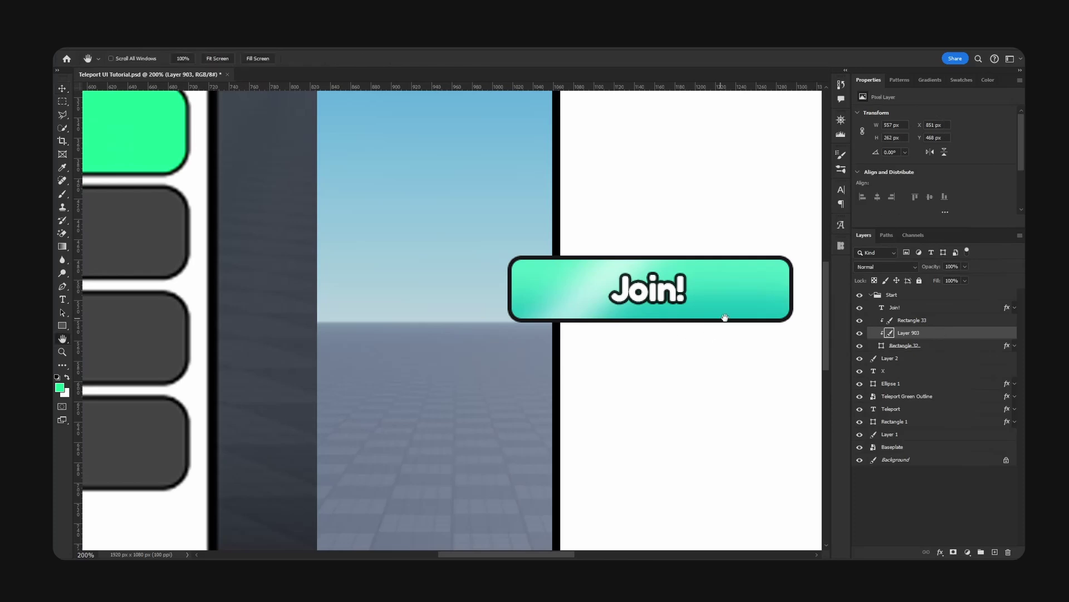
{"action": "left_click_drag", "start_coordinate": [725, 317], "coordinate": [532, 319]}
{"action": "left_click", "coordinate": [906, 345]}
{"action": "left_click", "coordinate": [63, 167]}
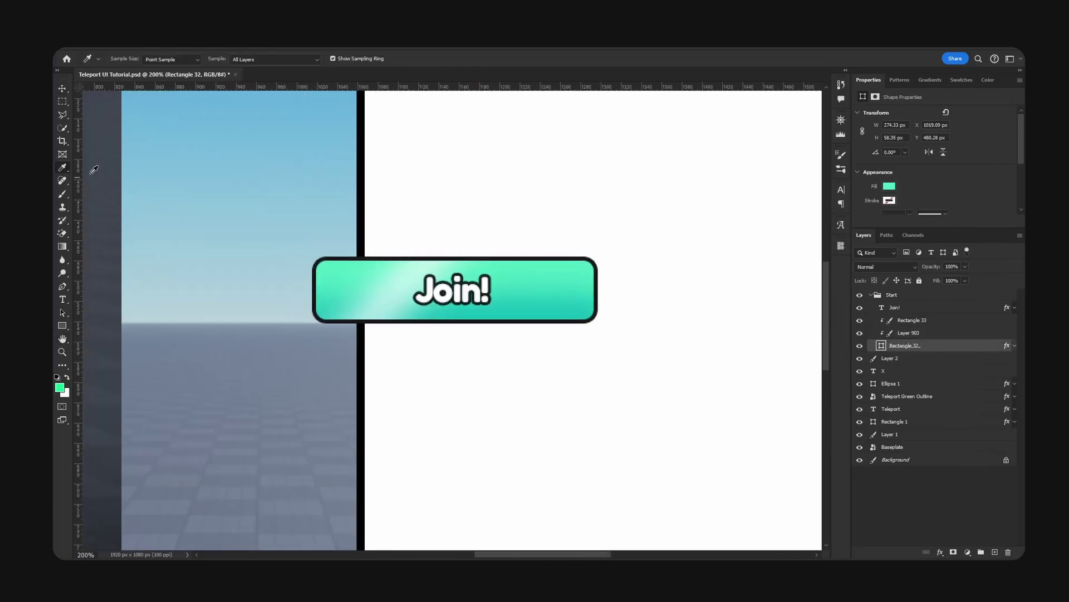
{"action": "left_click", "coordinate": [528, 311]}
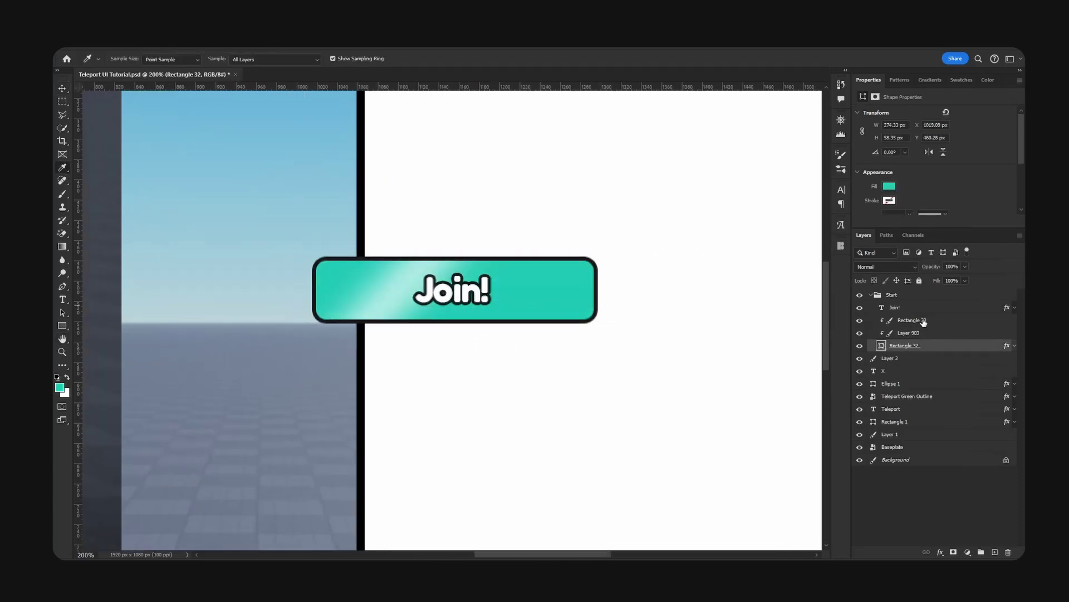
{"action": "key", "text": "ctrl+z"}
With the Start group selected, sample the Join! button's dark teal 16bdb6 and light green 4be3c1, checking both in the Color Picker.
{"action": "left_click", "coordinate": [916, 297]}
{"action": "key", "text": "x"}
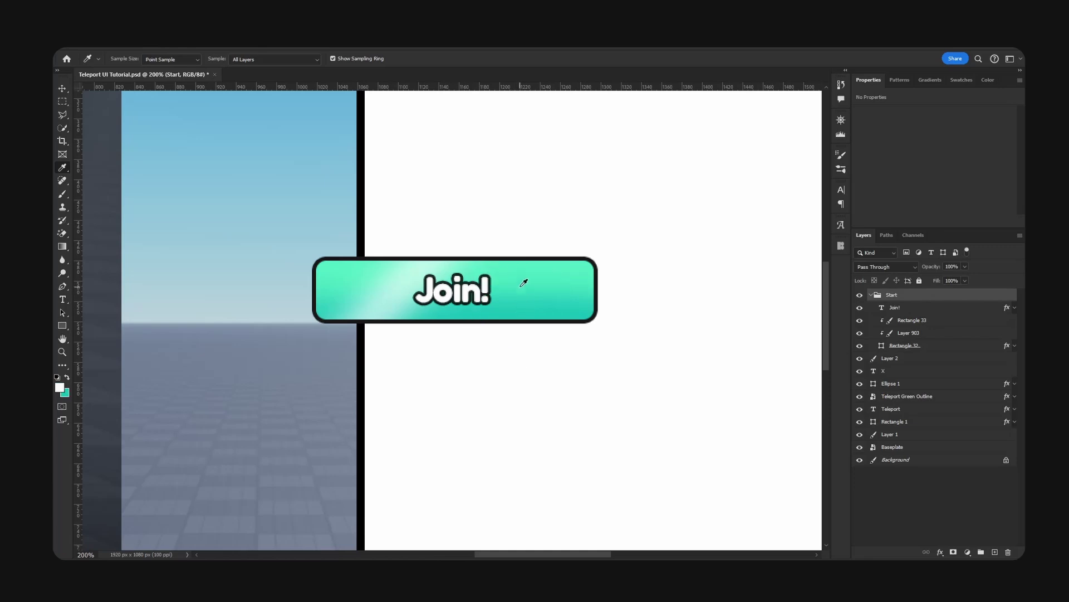
{"action": "key", "text": "x"}
{"action": "left_click", "coordinate": [59, 387]}
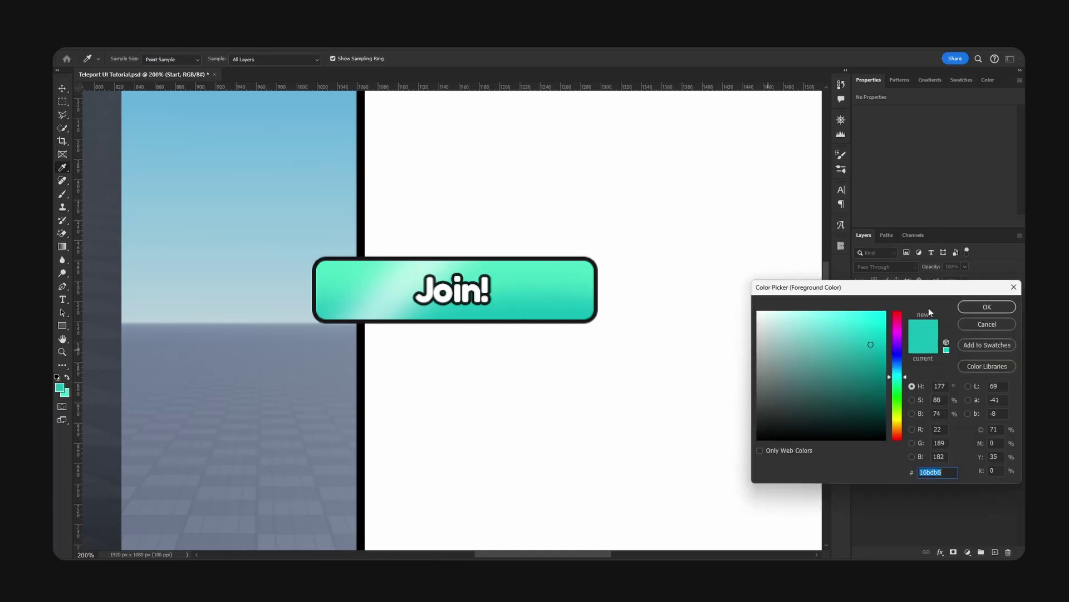
{"action": "left_click_drag", "start_coordinate": [897, 293], "coordinate": [730, 224]}
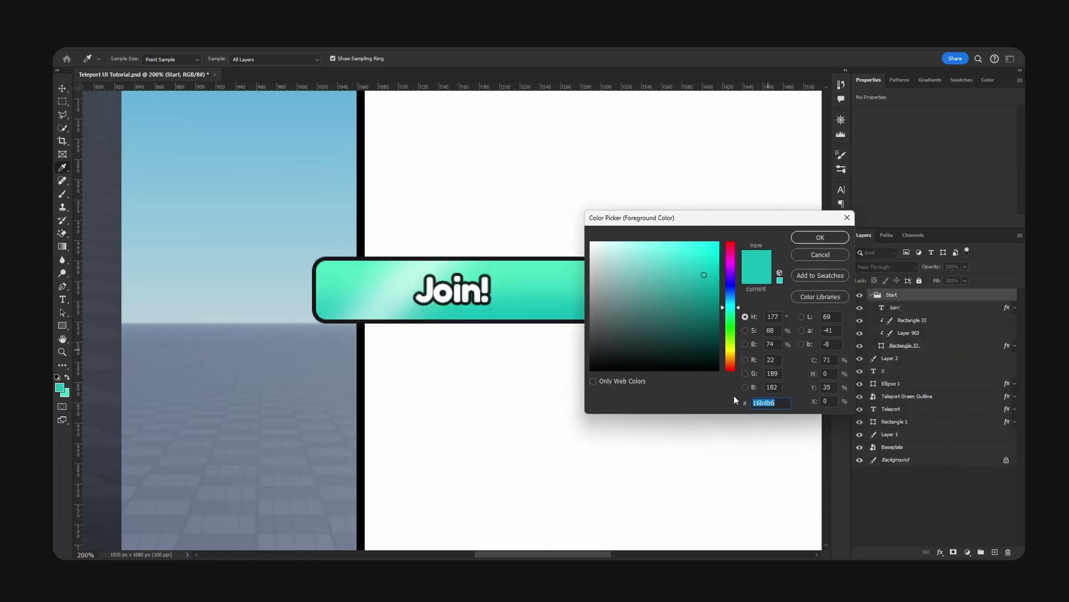
{"action": "left_click", "coordinate": [677, 255]}
{"action": "key", "text": "Return"}
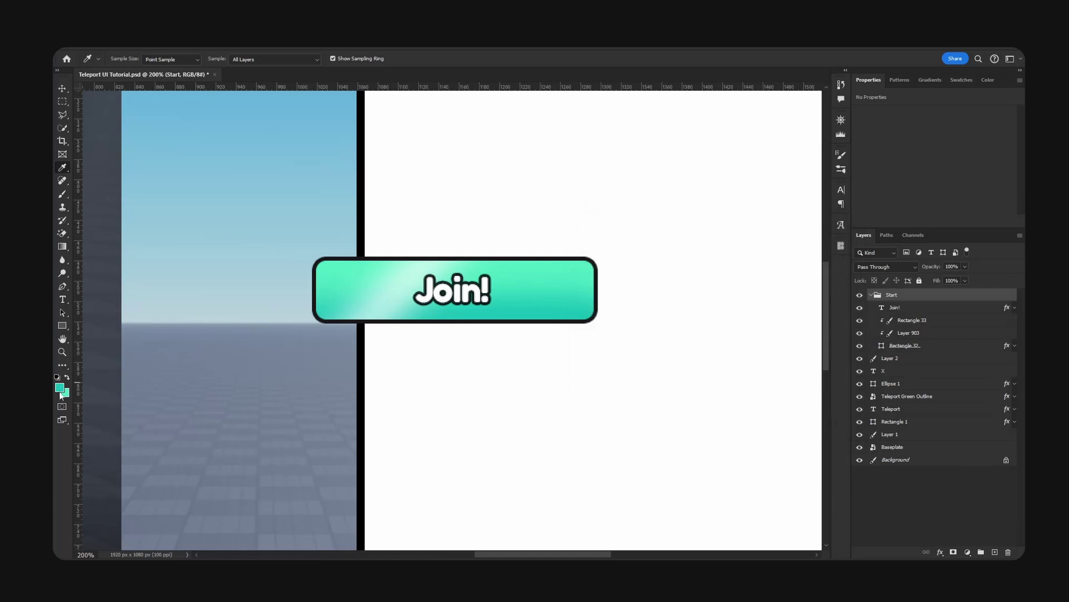
{"action": "left_click", "coordinate": [59, 387]}
{"action": "left_click_drag", "start_coordinate": [738, 225], "coordinate": [683, 202]}
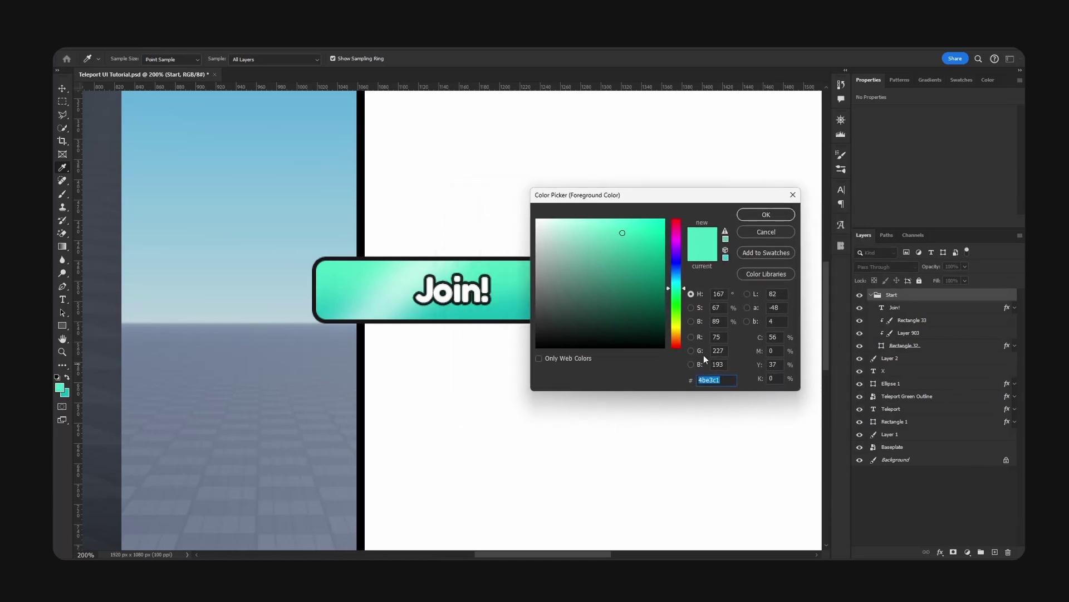
{"action": "left_click", "coordinate": [767, 231]}
Hide the Join! text and shine layers, and move the button's base rectangle and gradient together inside the white panel's upper corner.
{"action": "key", "text": "ctrl+1"}
{"action": "key", "text": "h"}
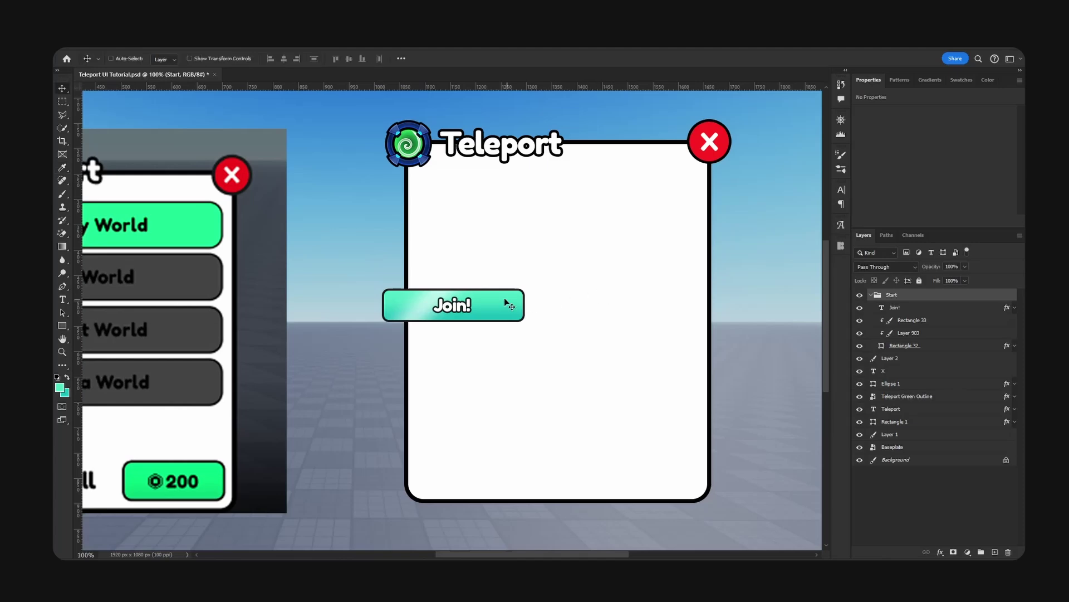
{"action": "left_click_drag", "start_coordinate": [604, 287], "coordinate": [785, 278]}
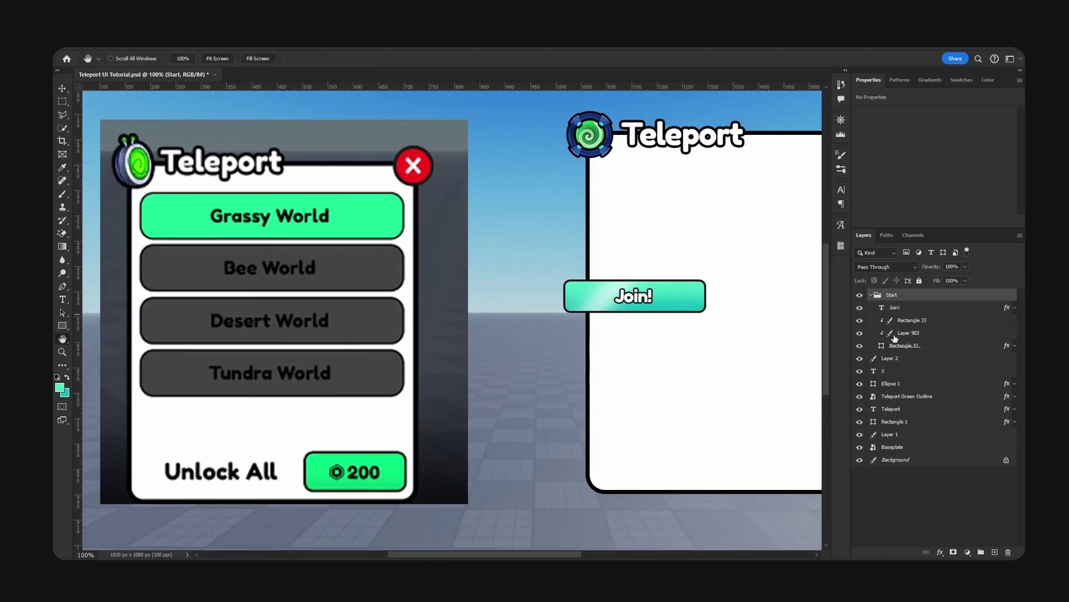
{"action": "left_click", "coordinate": [859, 321]}
{"action": "left_click", "coordinate": [942, 347]}
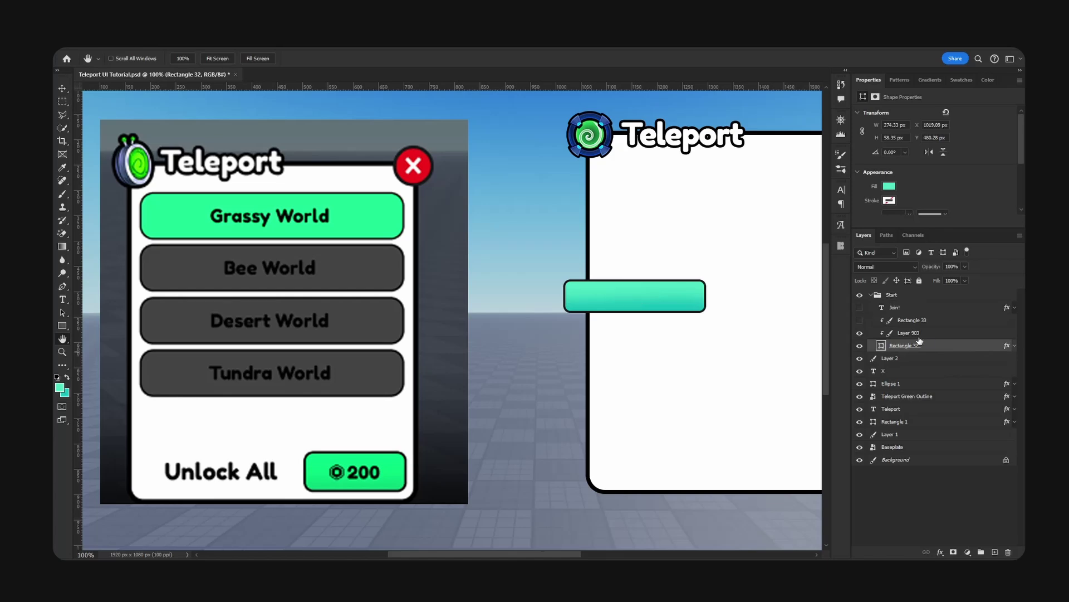
{"action": "left_click", "coordinate": [922, 335], "text": "shift"}
{"action": "left_click_drag", "start_coordinate": [631, 291], "coordinate": [575, 324]}
{"action": "key", "text": "v"}
{"action": "left_click_drag", "start_coordinate": [574, 326], "coordinate": [604, 225]}
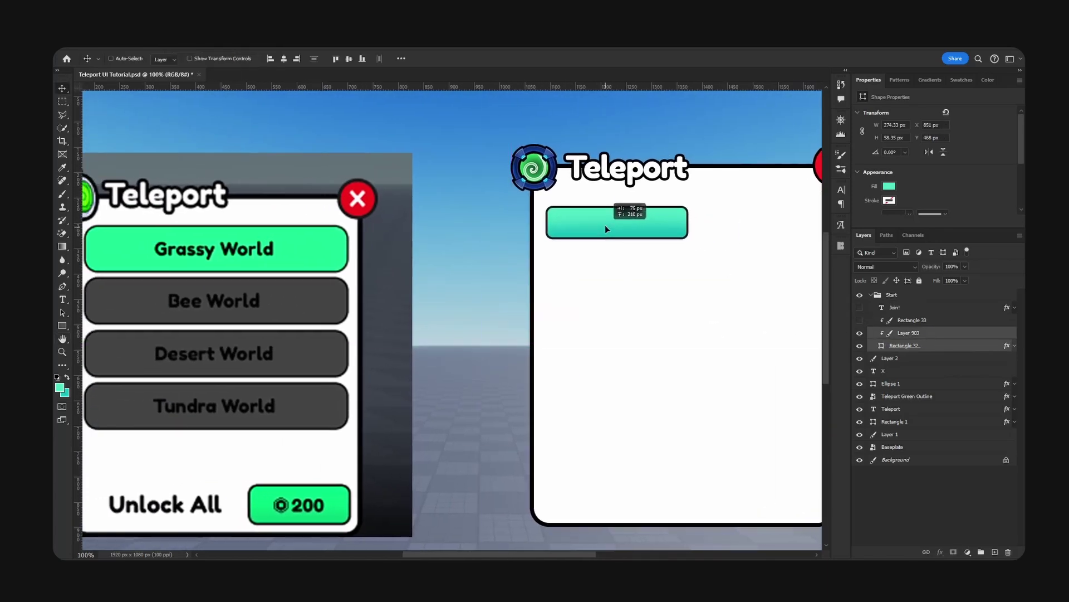
Resize the button's base rectangle to about 512 by 83 px so it spans the white panel's inner width.
{"action": "left_click_drag", "start_coordinate": [691, 239], "coordinate": [666, 258]}
{"action": "left_click", "coordinate": [885, 345]}
{"action": "key", "text": "ctrl+t"}
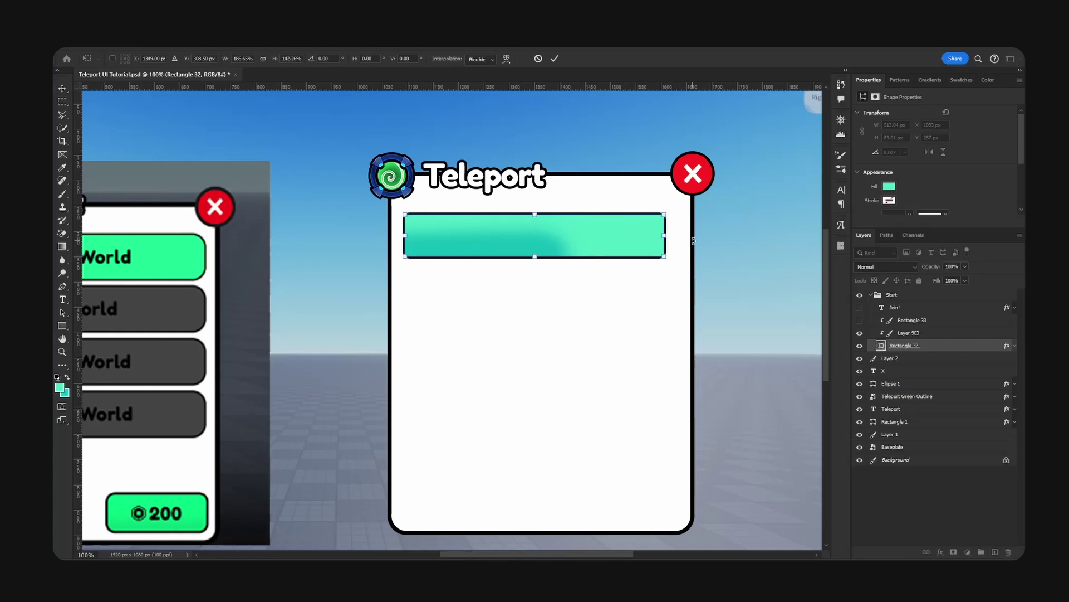
{"action": "key", "text": "Return"}
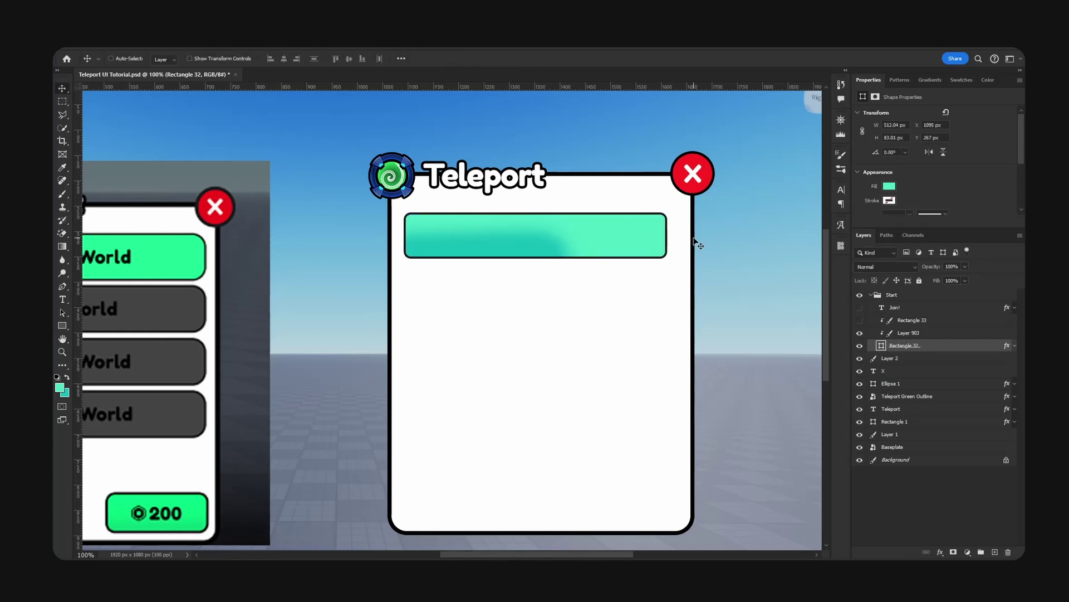
Stretch the clipped gradient layer to about 974 px wide and shift it to cover the whole button.
{"action": "key", "text": "alt+bracketright"}
{"action": "key", "text": "ctrl+t"}
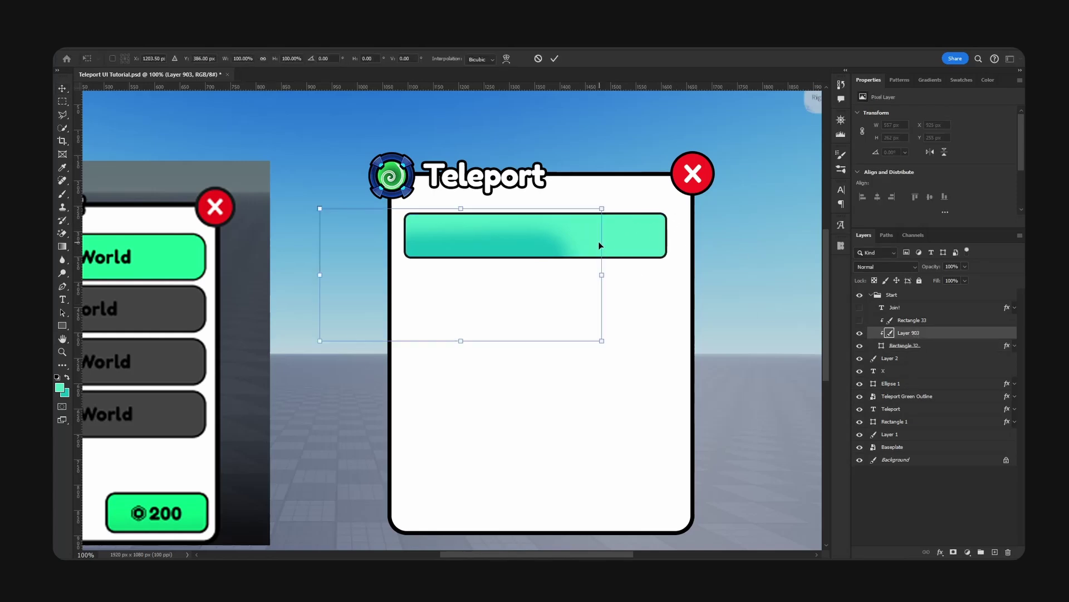
{"action": "left_click_drag", "start_coordinate": [602, 274], "coordinate": [813, 274]}
{"action": "key", "text": "Return"}
{"action": "left_click_drag", "start_coordinate": [704, 264], "coordinate": [672, 272]}
Apply a Gaussian Blur with a 15.3 px radius to the gradient layer and move it down about 10 px.
{"action": "left_click", "coordinate": [194, 47]}
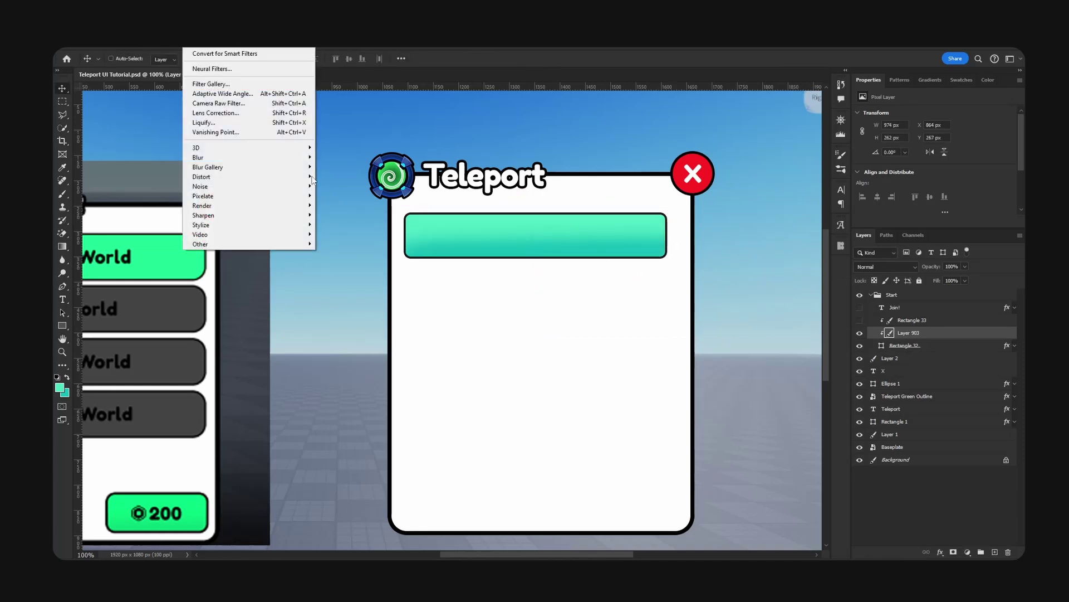
{"action": "mouse_move", "coordinate": [300, 158]}
{"action": "left_click", "coordinate": [341, 195]}
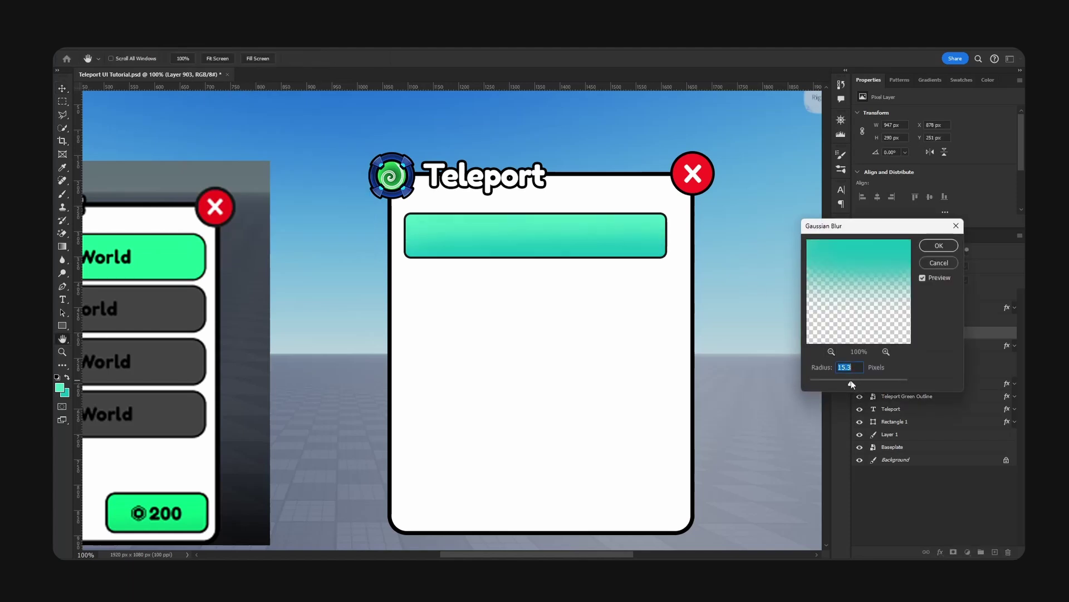
{"action": "left_click", "coordinate": [939, 246]}
{"action": "key", "text": "v"}
{"action": "mouse_move", "coordinate": [670, 210]}
{"action": "left_mouse_down"}
{"action": "mouse_move", "coordinate": [671, 279]}
{"action": "mouse_move", "coordinate": [672, 215]}
{"action": "left_mouse_up"}
Try corner radii of 15 and 25 px on the button's base rectangle, settle on 20 px, and save the document.
{"action": "left_click", "coordinate": [955, 345]}
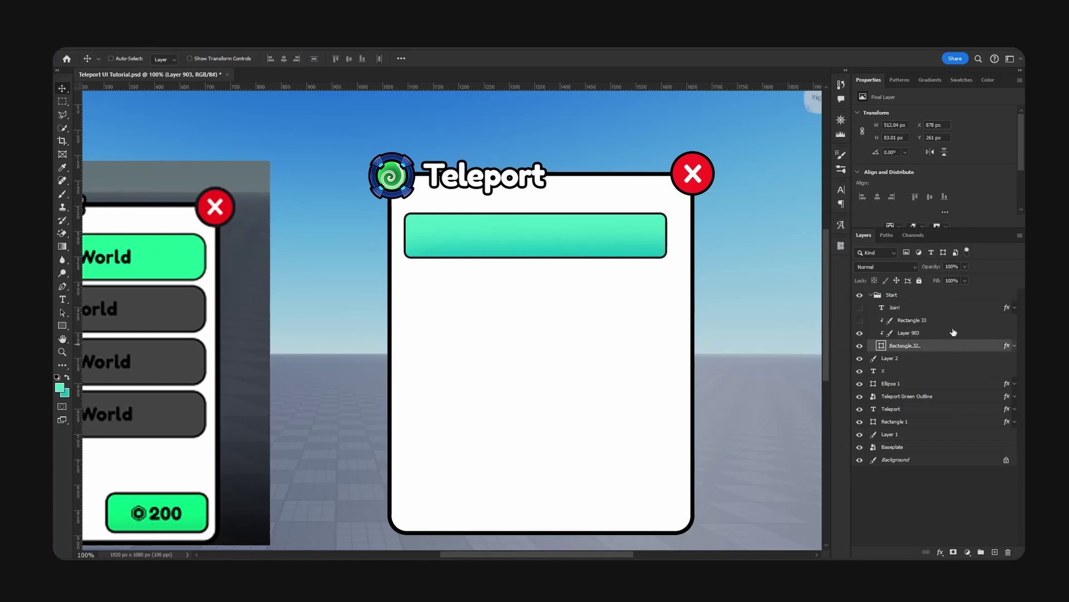
{"action": "left_click", "coordinate": [903, 201]}
{"action": "type", "text": "15"}
{"action": "key", "text": "Return"}
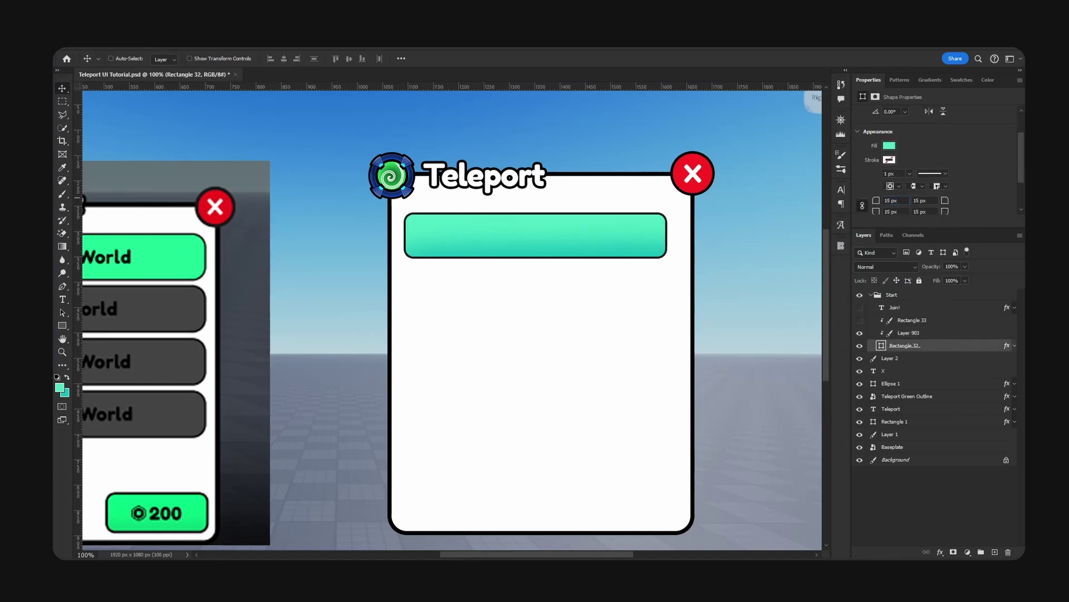
{"action": "key", "text": "ctrl+minus"}
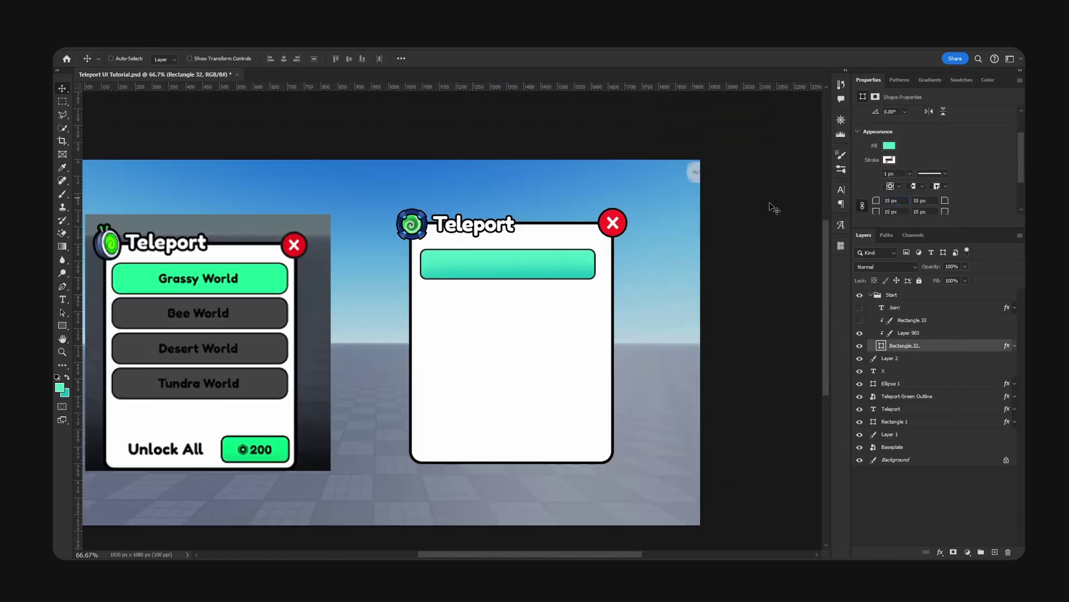
{"action": "left_click", "coordinate": [903, 201]}
{"action": "type", "text": "25"}
{"action": "key", "text": "Return"}
{"action": "type", "text": "20"}
{"action": "key", "text": "Return"}
{"action": "key", "text": "ctrl+s"}
Show the Join! text layer, move it onto the wide button, and change its wording to "Grassy World".
{"action": "left_click", "coordinate": [504, 228], "text": "ctrl"}
{"action": "left_click", "coordinate": [903, 409]}
{"action": "left_click", "coordinate": [894, 307]}
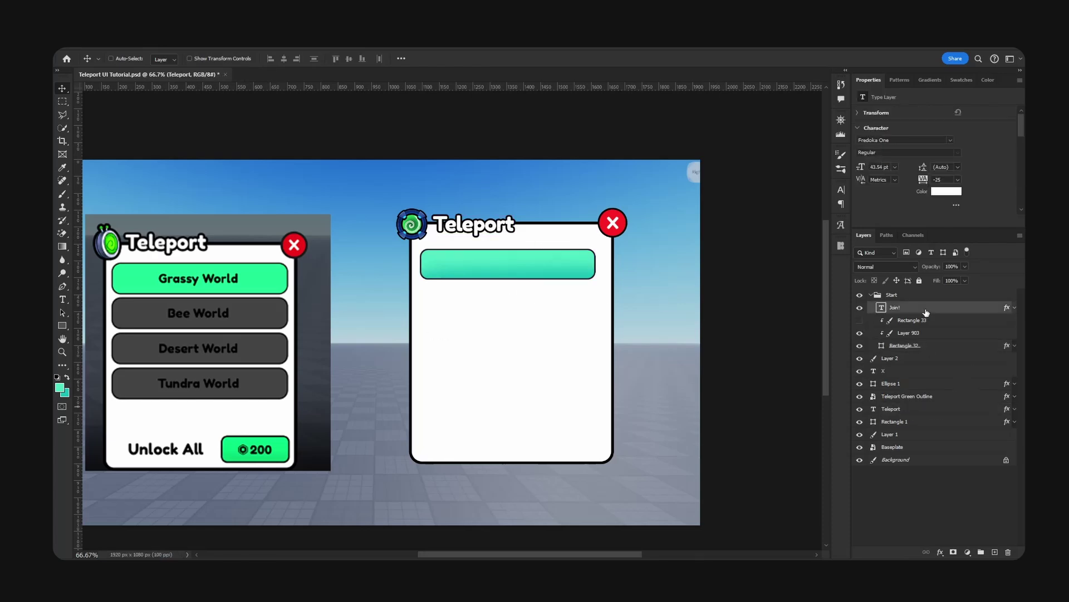
{"action": "left_click", "coordinate": [859, 307]}
{"action": "left_click_drag", "start_coordinate": [475, 347], "coordinate": [527, 276]}
{"action": "double_click", "coordinate": [513, 264]}
{"action": "type", "text": "Grassy World"}
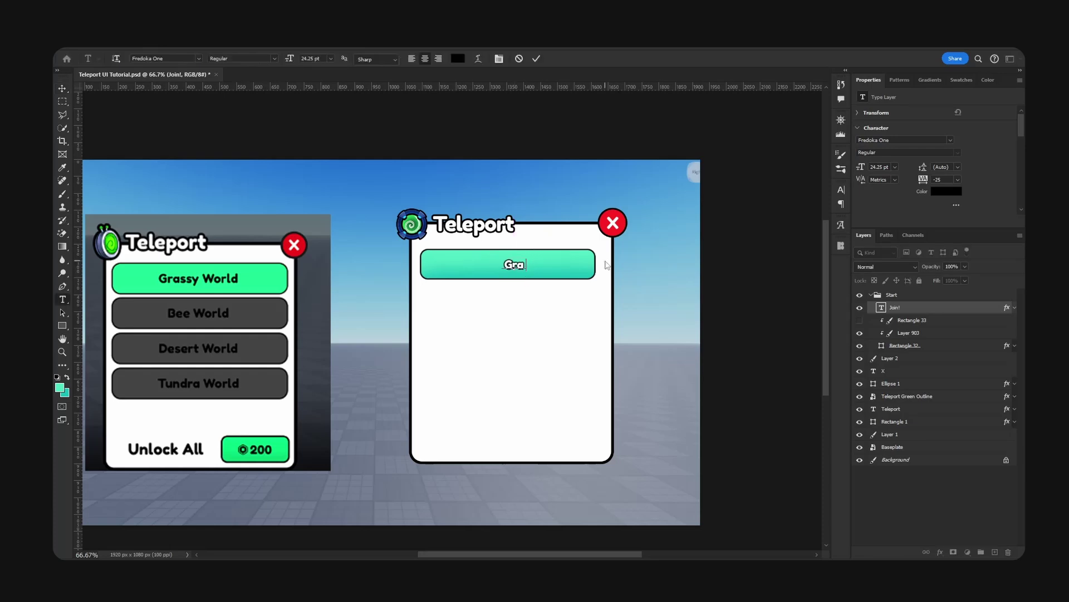
{"action": "left_click", "coordinate": [62, 89]}
{"action": "left_click", "coordinate": [565, 285]}
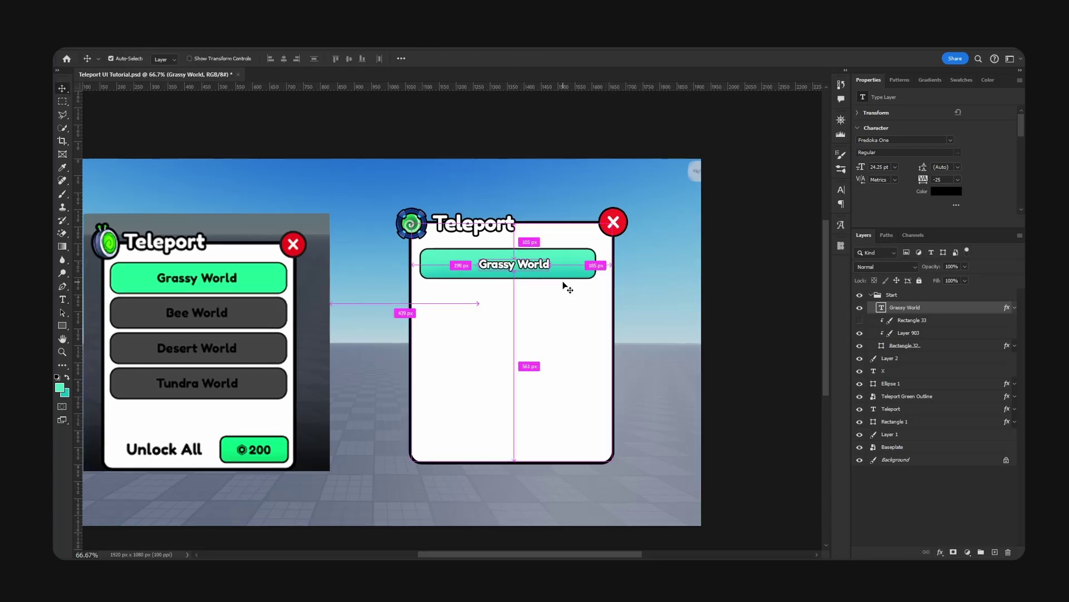
Set the font size of the whole Grassy World label to 28 pt.
{"action": "key", "text": "ctrl+plus"}
{"action": "double_click", "coordinate": [574, 235]}
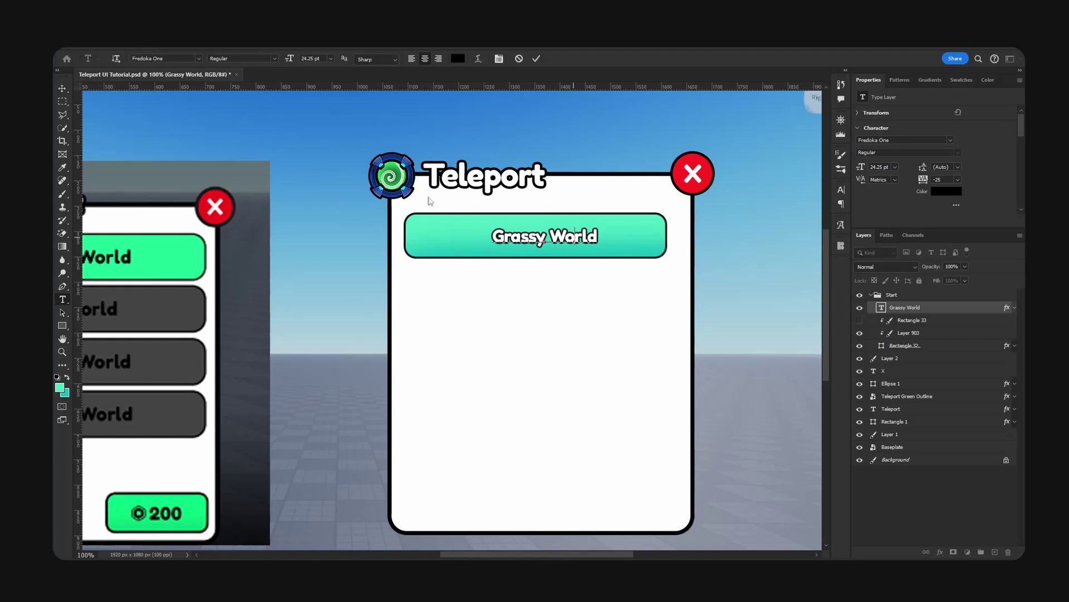
{"action": "key", "text": "ctrl+a"}
{"action": "left_click", "coordinate": [313, 58]}
{"action": "type", "text": "28"}
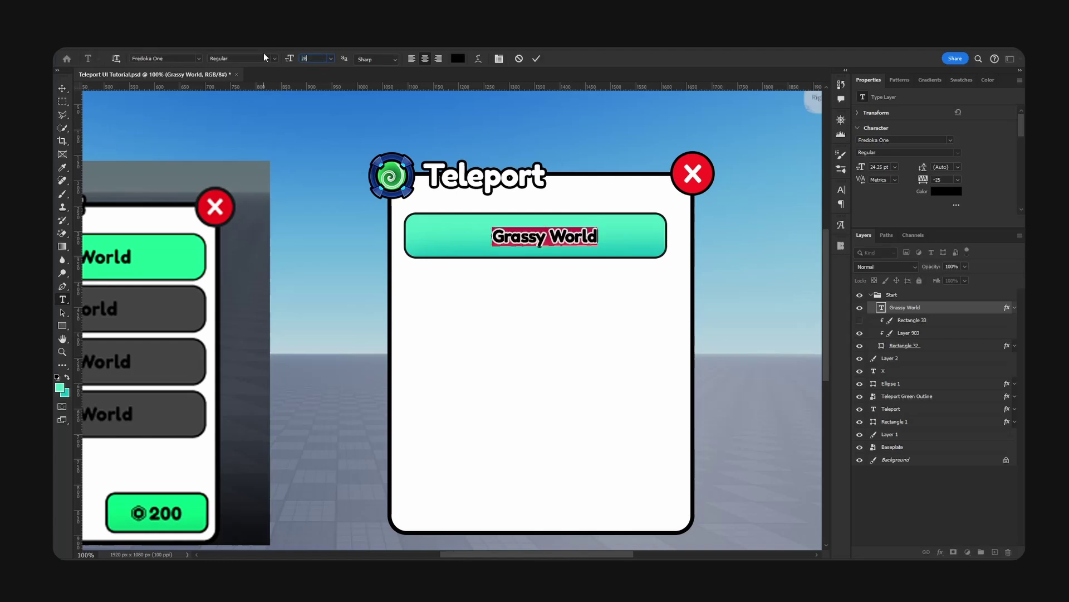
{"action": "key", "text": "Return"}
{"action": "left_click", "coordinate": [62, 89]}
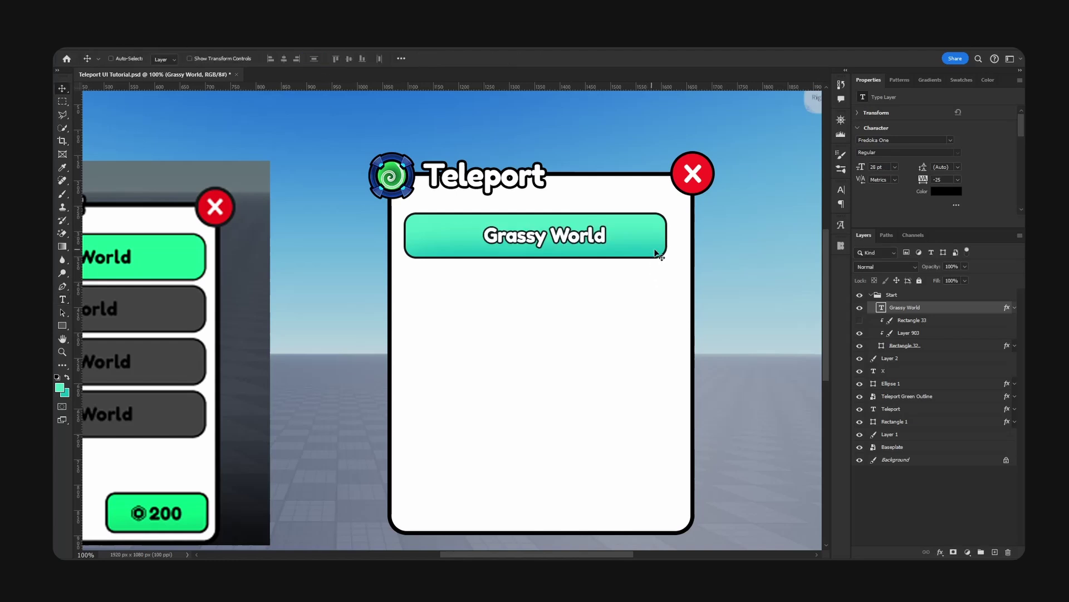
Centre the Grassy World label horizontally and vertically on its button, nudge it slightly down, and save the document.
{"action": "left_click", "coordinate": [882, 346], "text": "ctrl"}
{"action": "left_click", "coordinate": [284, 59]}
{"action": "left_click", "coordinate": [351, 60]}
{"action": "key", "text": "ctrl+d"}
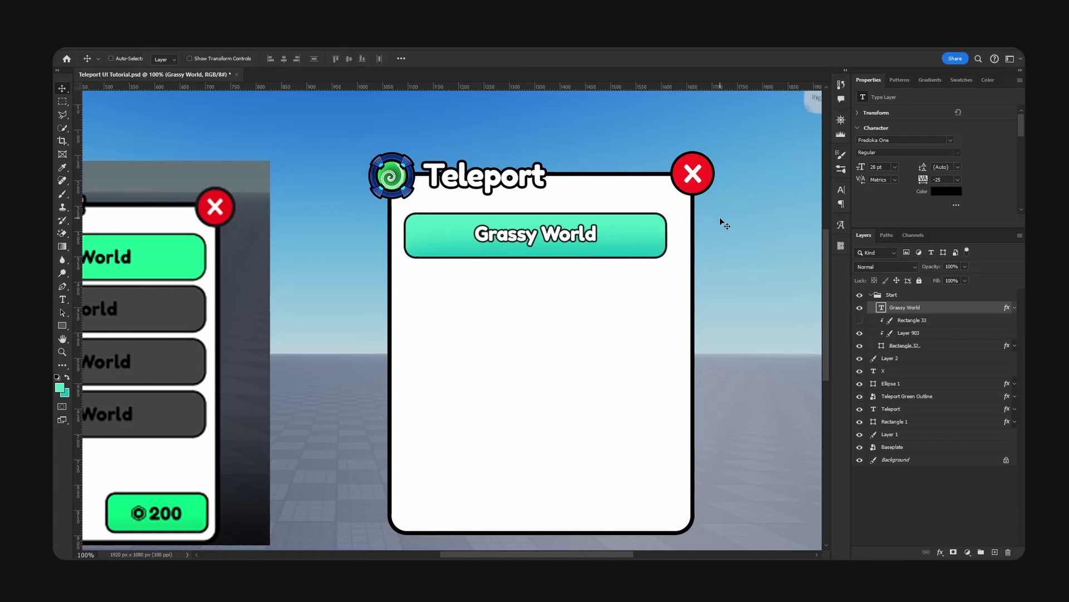
{"action": "key", "text": "Down"}
{"action": "key", "text": "Down"}
{"action": "key", "text": "Down"}
{"action": "key", "text": "ctrl+s"}
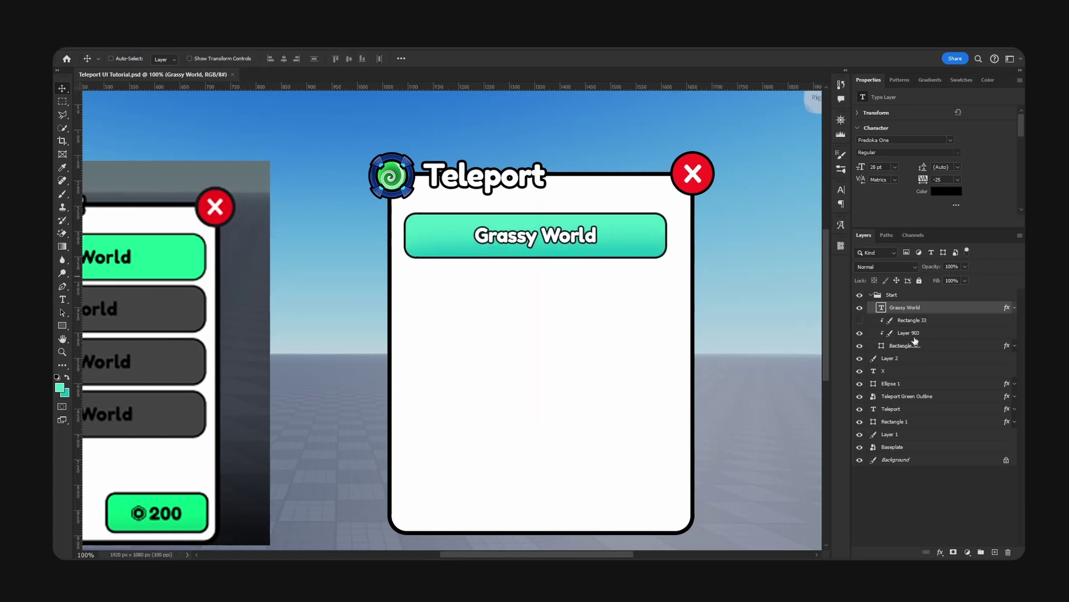
Rename the Start group as Frame and duplicate it directly below the first Grassy World button.
{"action": "left_click", "coordinate": [872, 295]}
{"action": "double_click", "coordinate": [892, 295]}
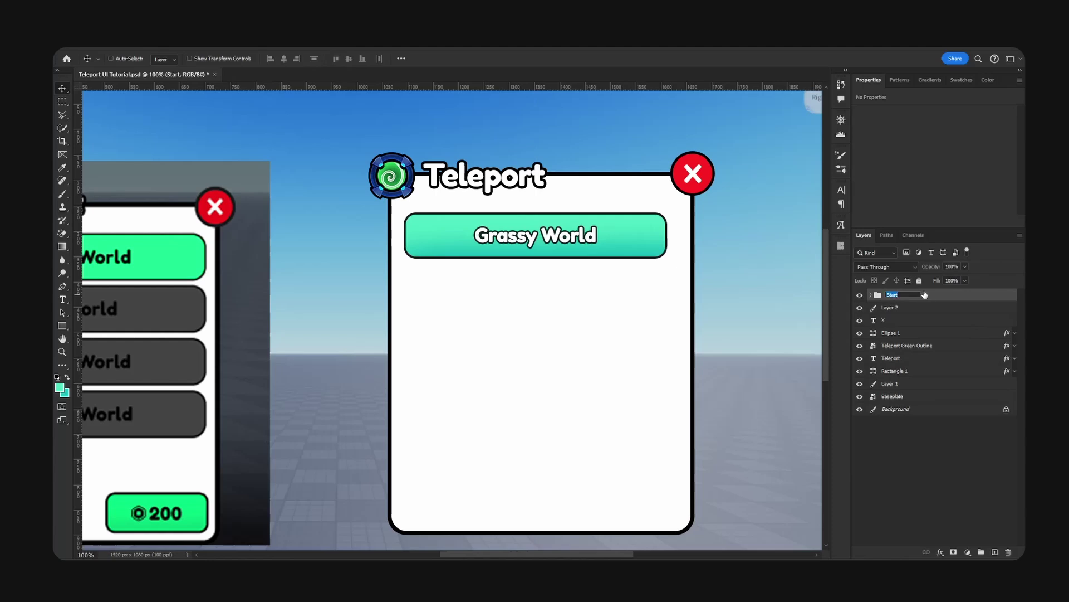
{"action": "type", "text": "Frame"}
{"action": "key", "text": "Return"}
{"action": "left_click_drag", "start_coordinate": [645, 216], "coordinate": [645, 269], "text": "alt"}
Hide the gradient layer of the second Grassy World button and set its rectangle fill colour to 3d3d3d.
{"action": "left_click", "coordinate": [661, 271], "text": "ctrl"}
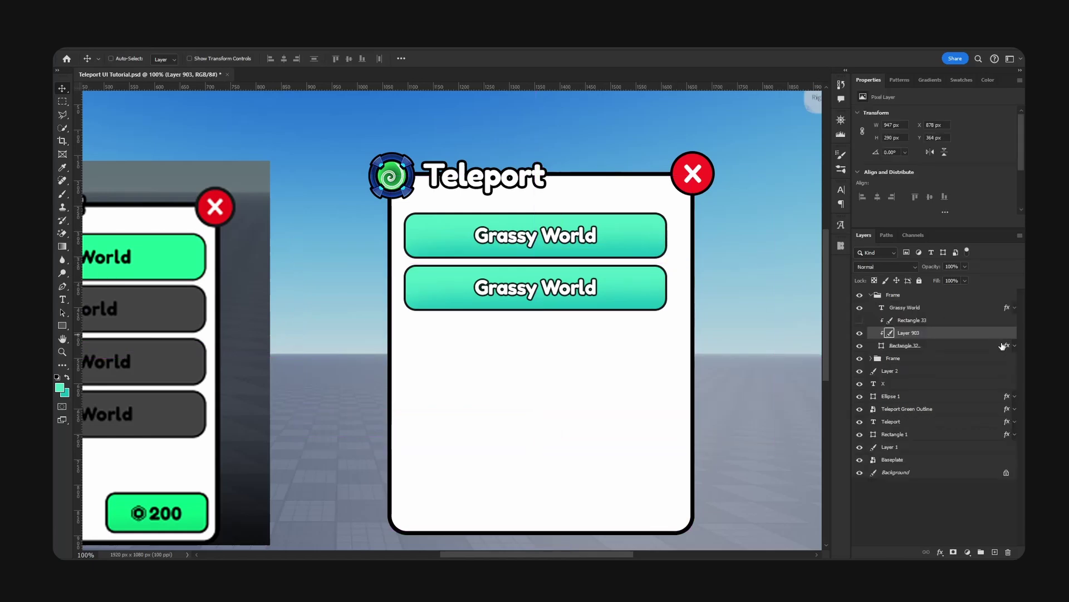
{"action": "left_click", "coordinate": [1015, 346]}
{"action": "left_click", "coordinate": [1014, 347]}
{"action": "left_click", "coordinate": [859, 333]}
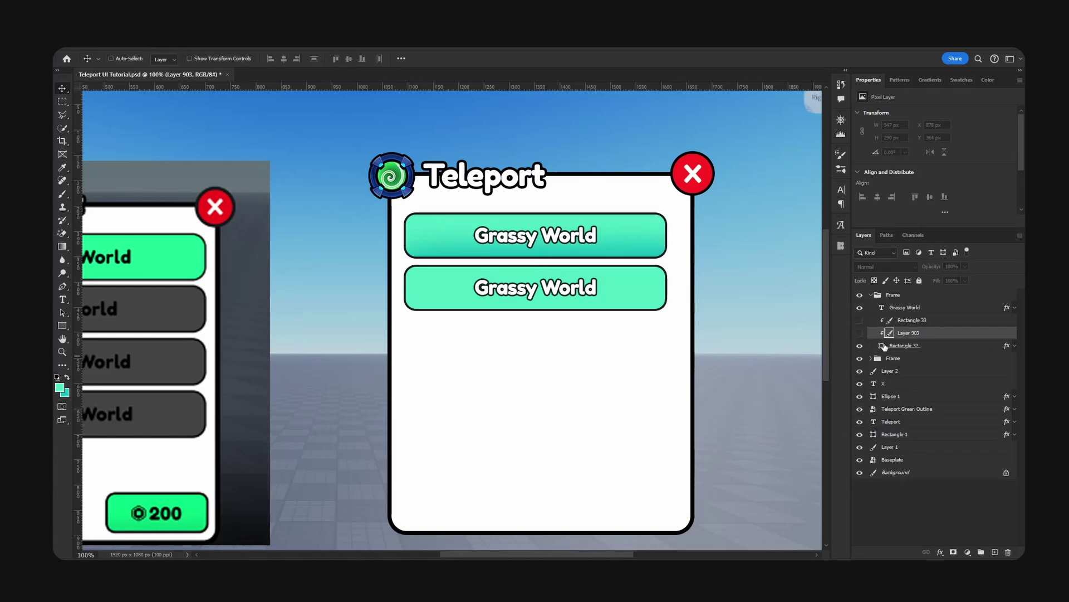
{"action": "double_click", "coordinate": [881, 346]}
{"action": "left_click_drag", "start_coordinate": [641, 195], "coordinate": [794, 207]}
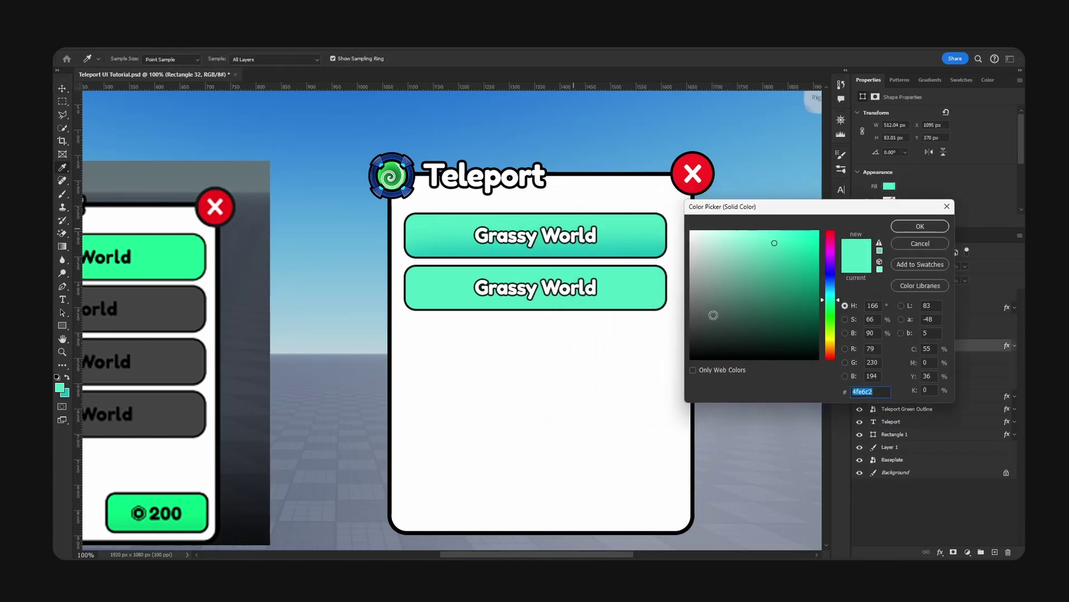
{"action": "type", "text": "3838383c3c3c"}
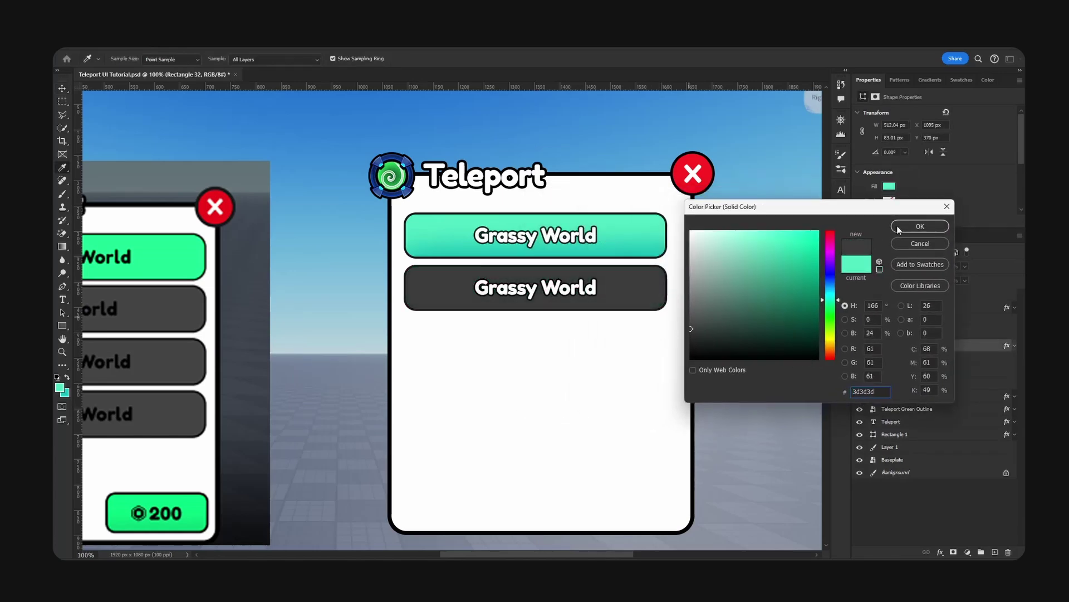
{"action": "left_click", "coordinate": [919, 226]}
Recolour the second button's Grassy World label grey and hide its Stroke and Color Overlay effects.
{"action": "double_click", "coordinate": [567, 296]}
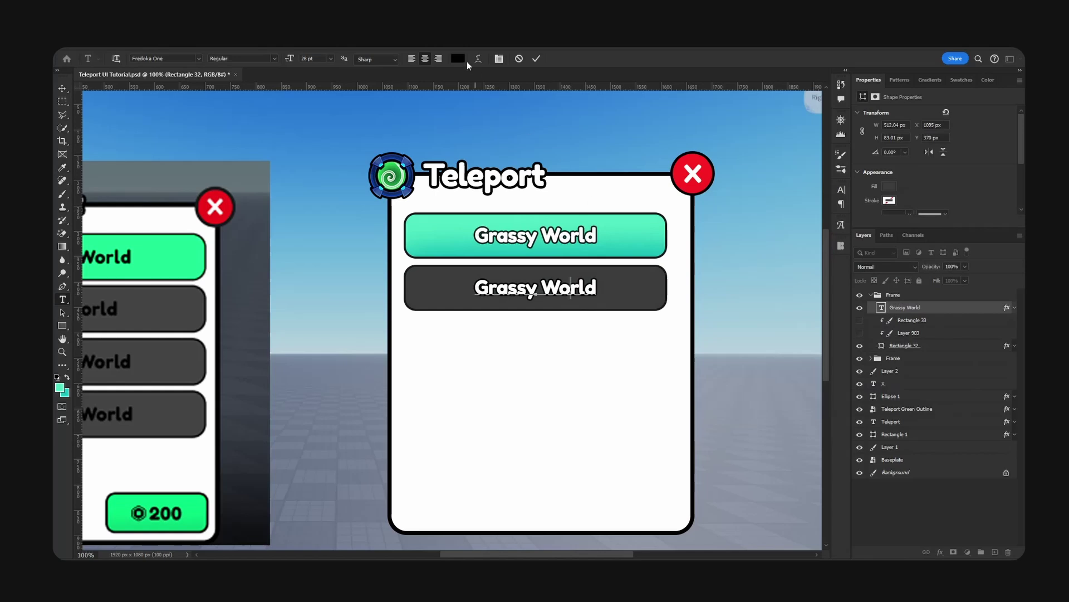
{"action": "left_click", "coordinate": [460, 62]}
{"action": "left_click_drag", "start_coordinate": [728, 310], "coordinate": [663, 303]}
{"action": "type", "text": "3d3d3d"}
{"action": "left_click", "coordinate": [920, 227]}
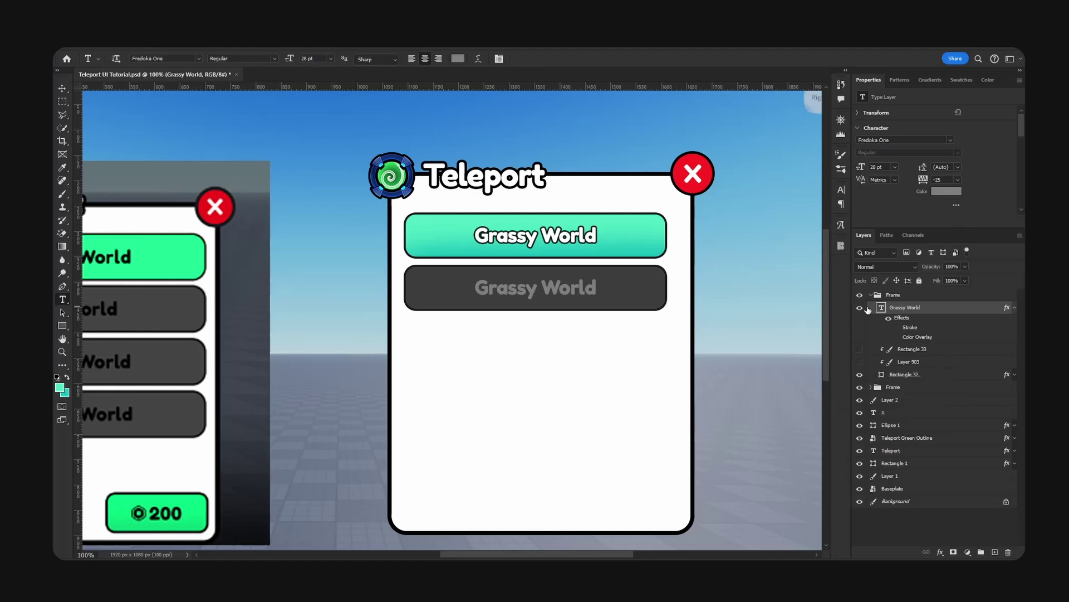
{"action": "key", "text": "v"}
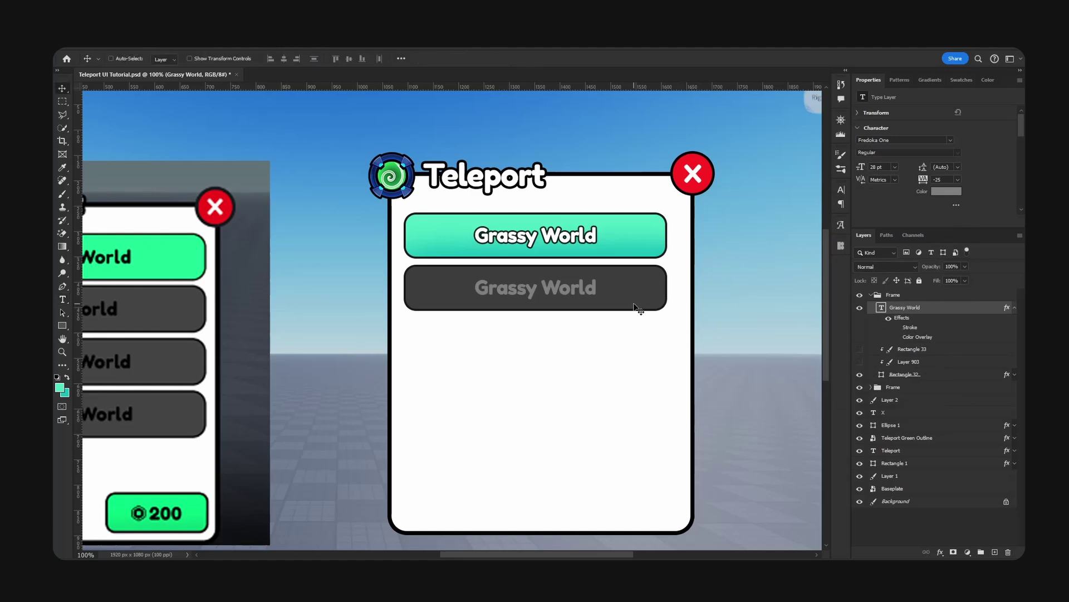
Darken the second button's rectangle fill to 212121.
{"action": "key", "text": "ctrl+minus"}
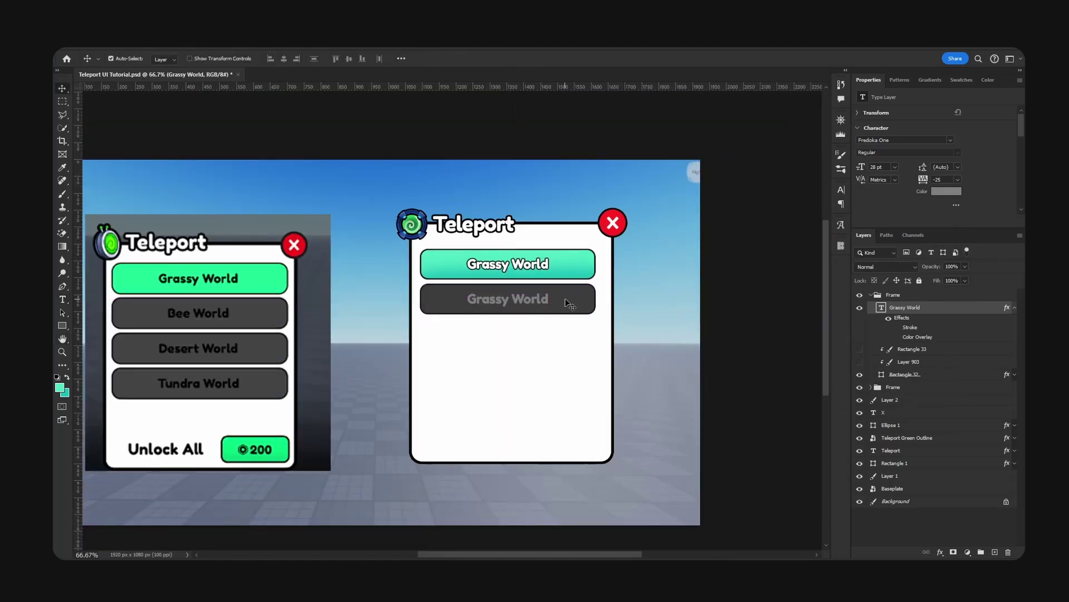
{"action": "left_click", "coordinate": [565, 299], "text": "ctrl"}
{"action": "double_click", "coordinate": [882, 375]}
{"action": "left_click_drag", "start_coordinate": [693, 330], "coordinate": [670, 342]}
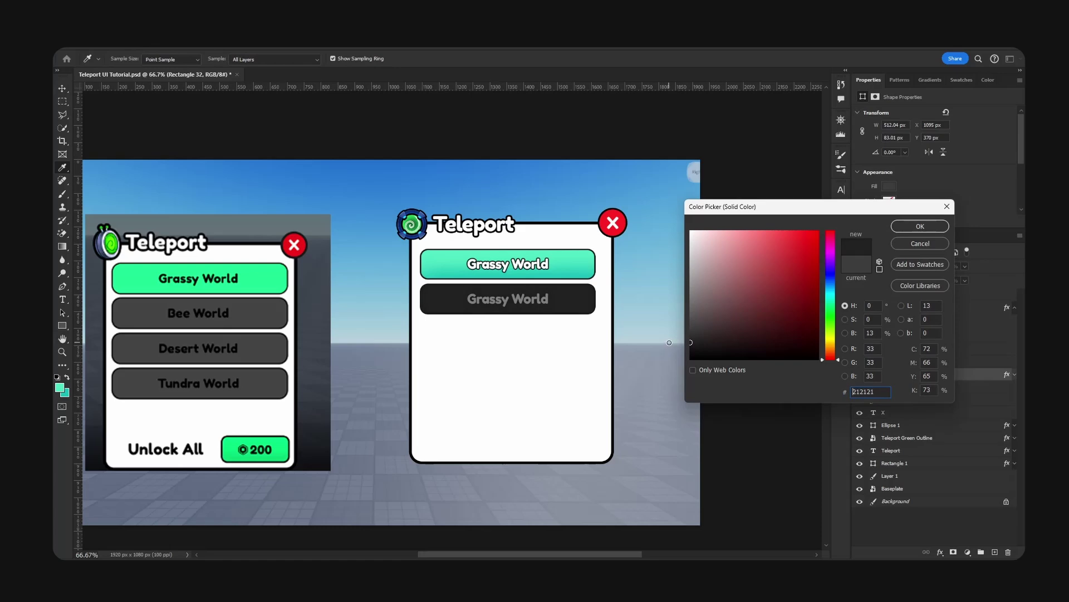
{"action": "left_click", "coordinate": [920, 231]}
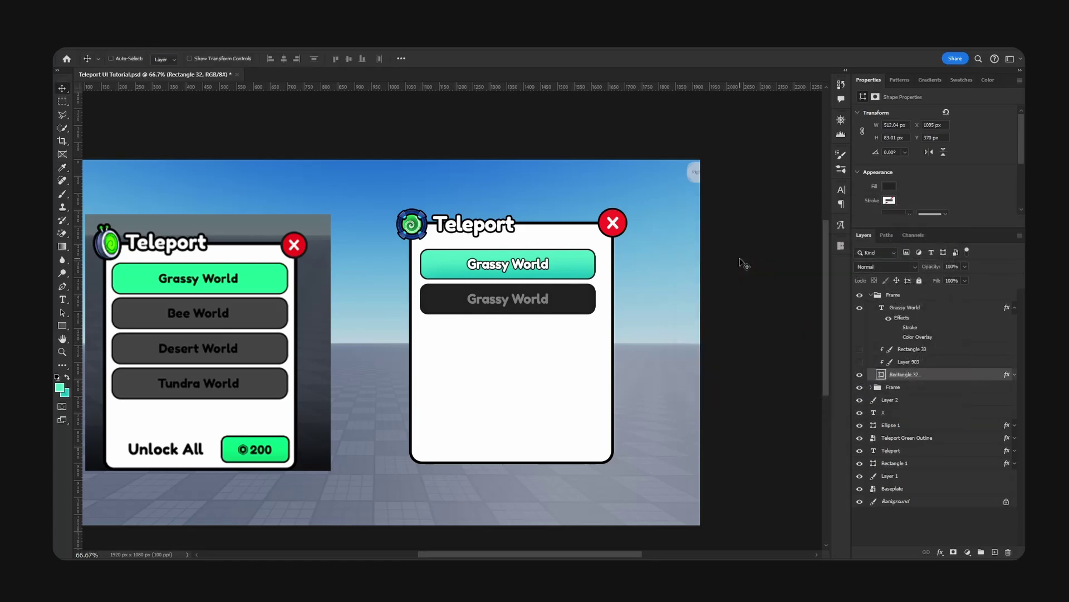
Change the wording of the dark button's label to "Fire World" and collapse its Frame group.
{"action": "key", "text": "ctrl+plus"}
{"action": "left_click_drag", "start_coordinate": [584, 278], "coordinate": [403, 270]}
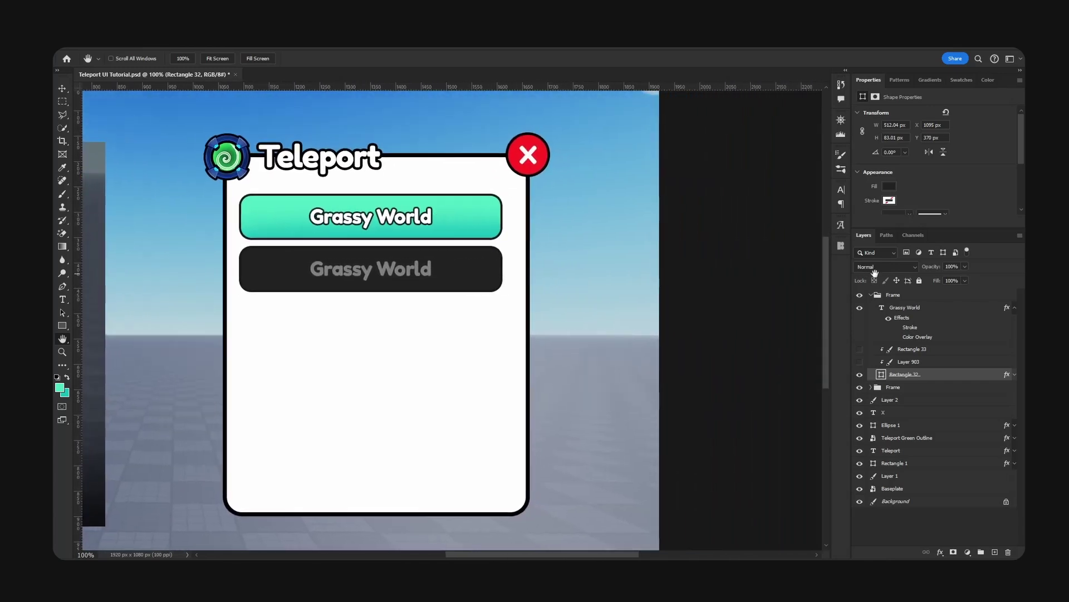
{"action": "left_click", "coordinate": [871, 295]}
{"action": "left_click_drag", "start_coordinate": [290, 298], "coordinate": [520, 317]}
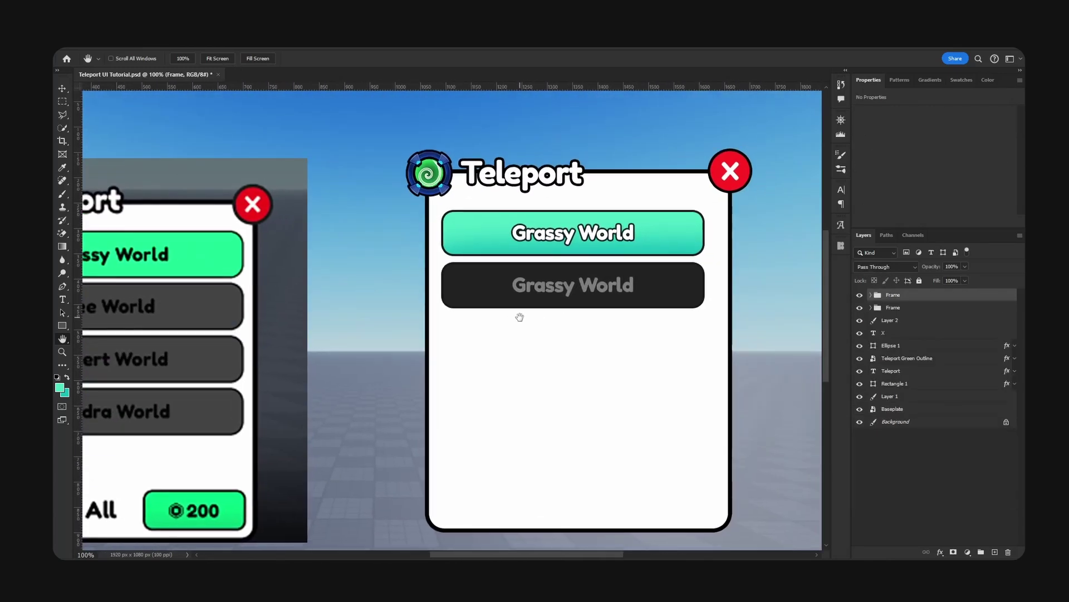
{"action": "key", "text": "t"}
{"action": "double_click", "coordinate": [566, 288]}
{"action": "type", "text": "B"}
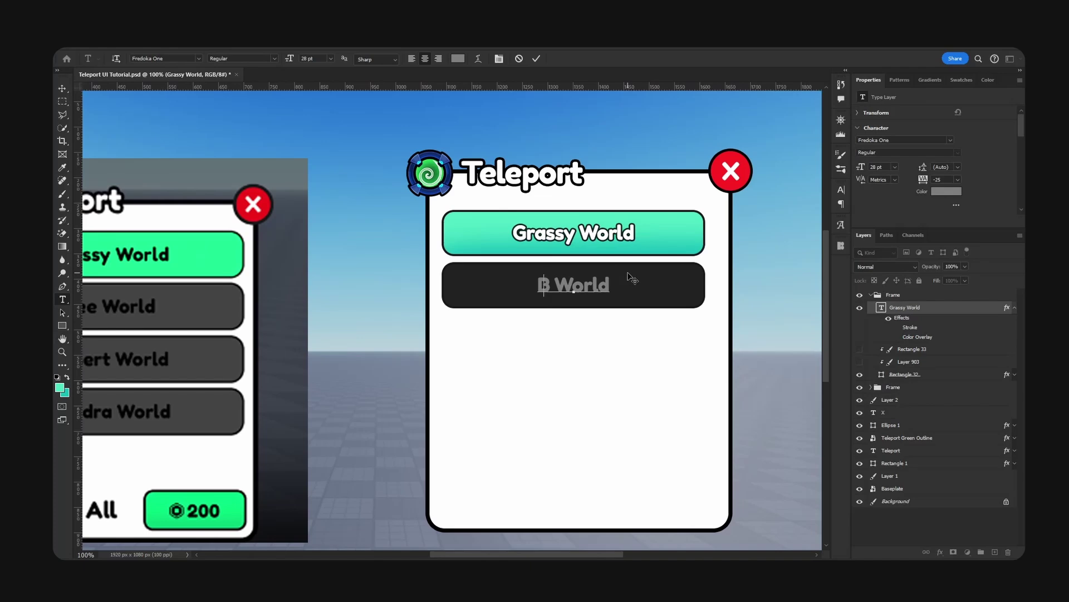
{"action": "key", "text": "BackSpace"}
{"action": "type", "text": "Fire"}
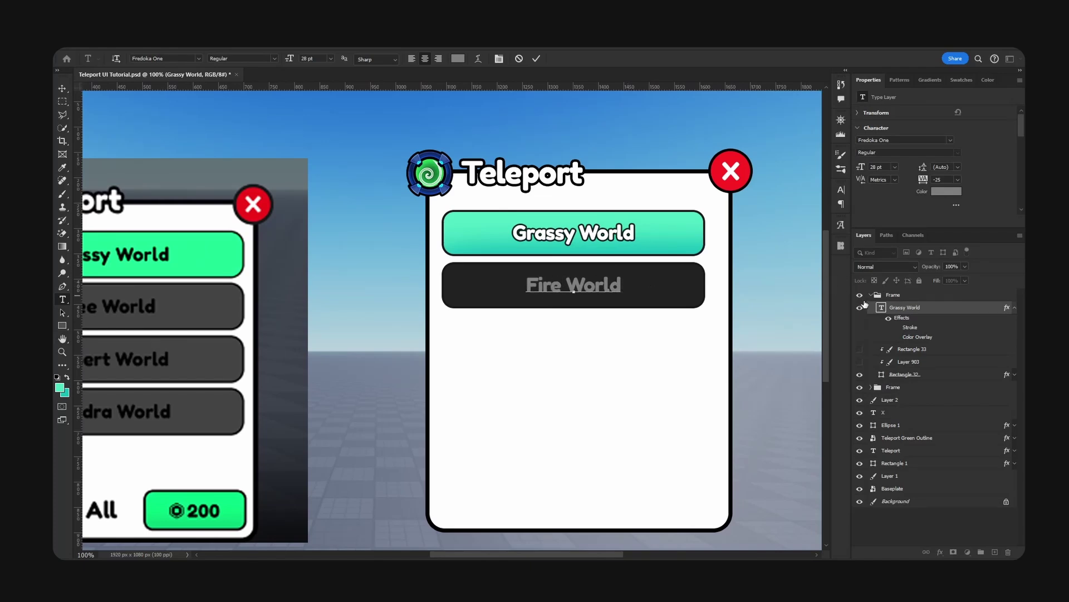
{"action": "left_click", "coordinate": [872, 296]}
Duplicate the Fire World button downward twice and reword the copies as "Ice World" and "Magic World".
{"action": "key", "text": "v"}
{"action": "left_click_drag", "start_coordinate": [652, 276], "coordinate": [653, 322], "text": "alt"}
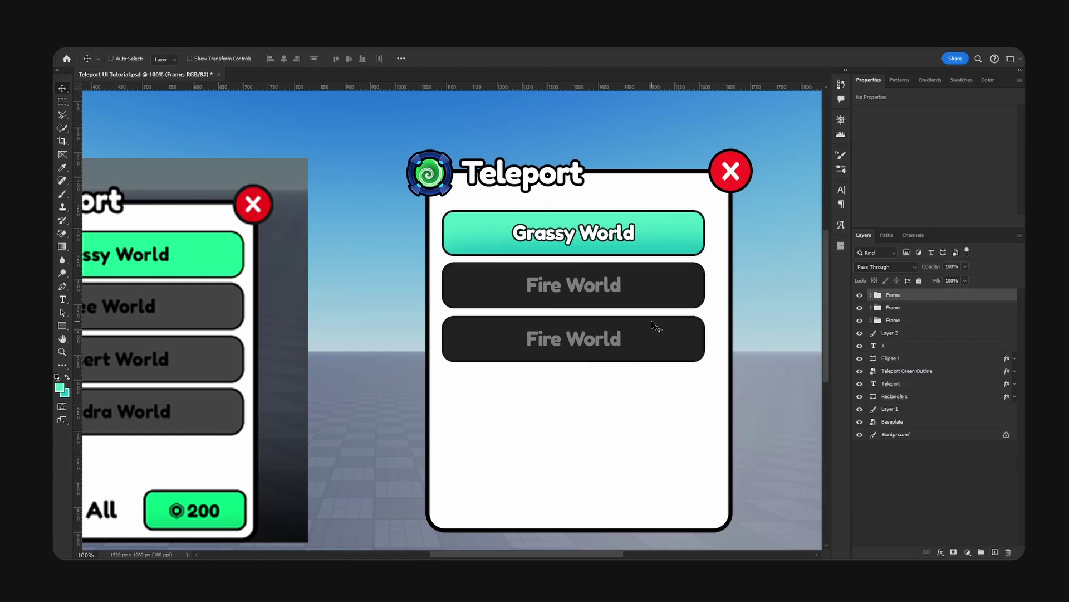
{"action": "key", "text": "t"}
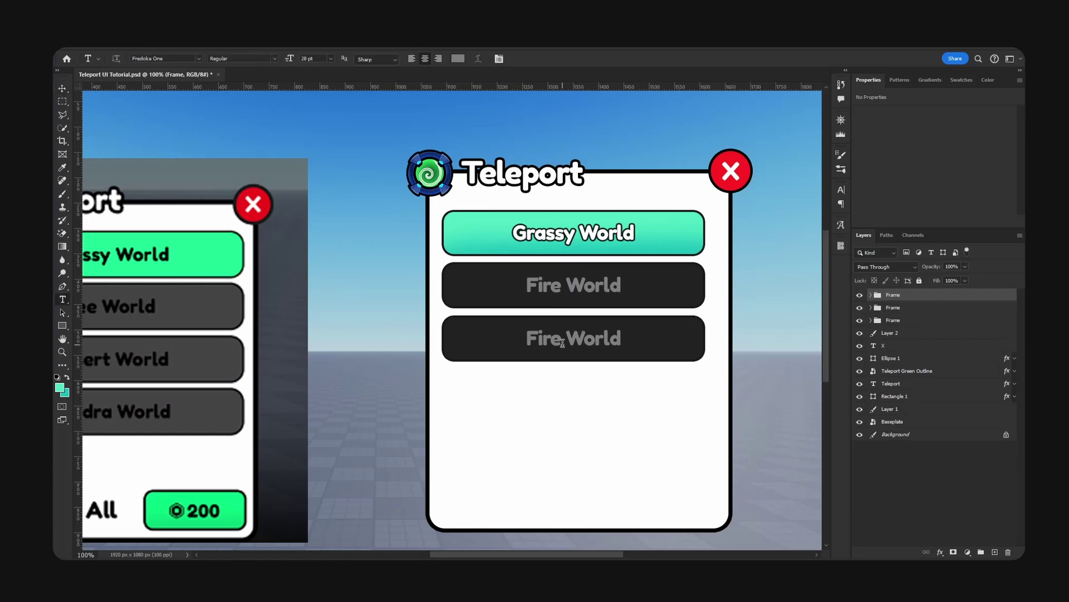
{"action": "left_click_drag", "start_coordinate": [562, 339], "coordinate": [486, 332]}
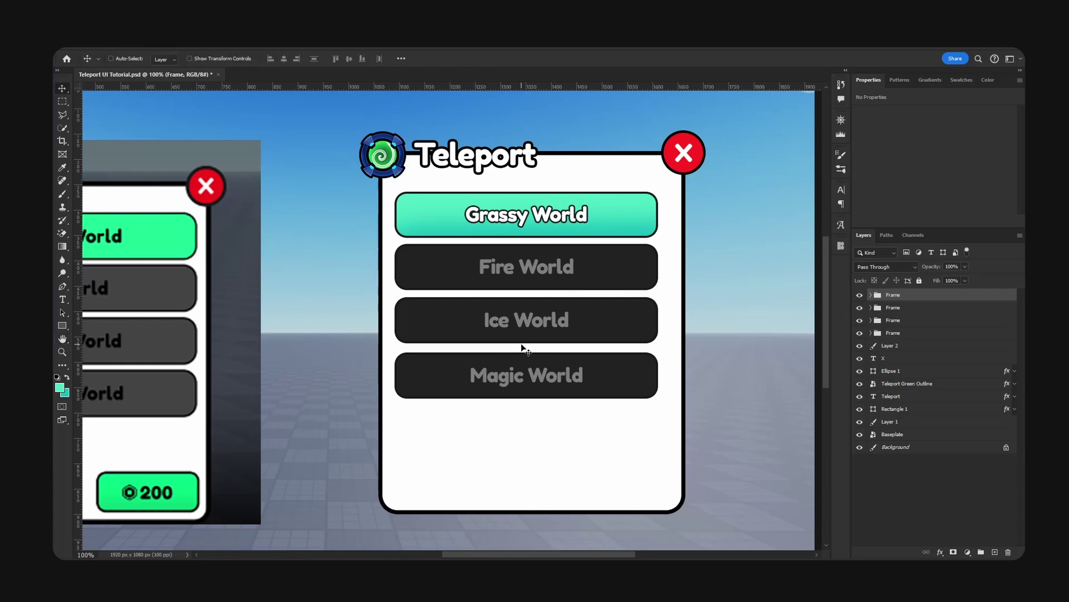
Nudge the Magic World button upward to tighten the gap beneath Ice World.
{"action": "key", "text": "Up"}
{"action": "key", "text": "Up"}
{"action": "key", "text": "Up"}
{"action": "key", "text": "Up"}
{"action": "key", "text": "Up"}
{"action": "key", "text": "Up"}
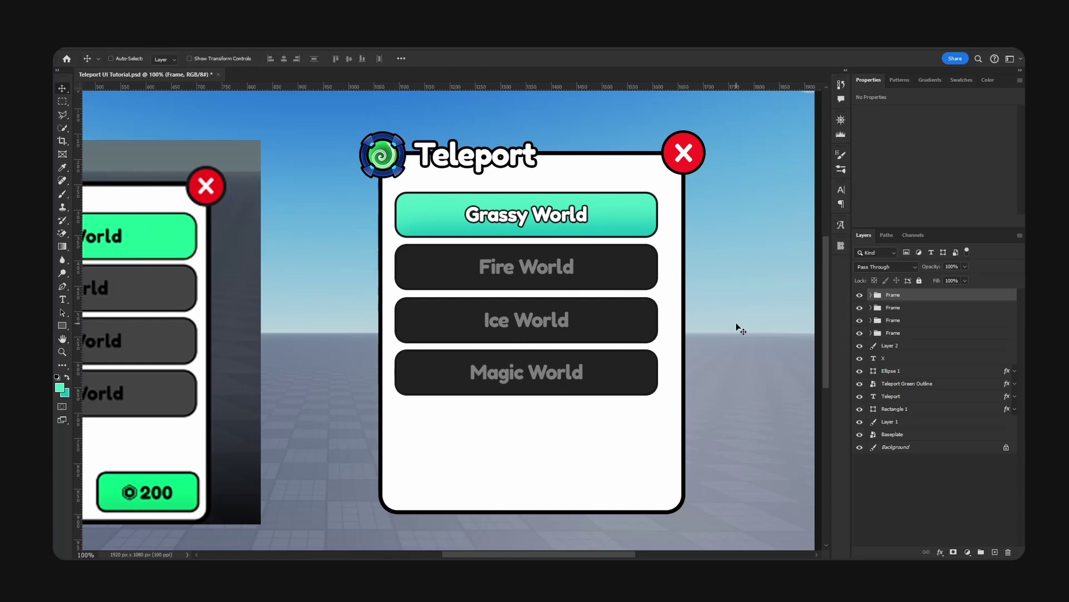
Nudge the Ice World and Magic World buttons upward together, closer to Fire World.
{"action": "left_click", "coordinate": [905, 308], "text": "shift"}
{"action": "key", "text": "Up"}
{"action": "key", "text": "Up"}
{"action": "key", "text": "Up"}
{"action": "key", "text": "Up"}
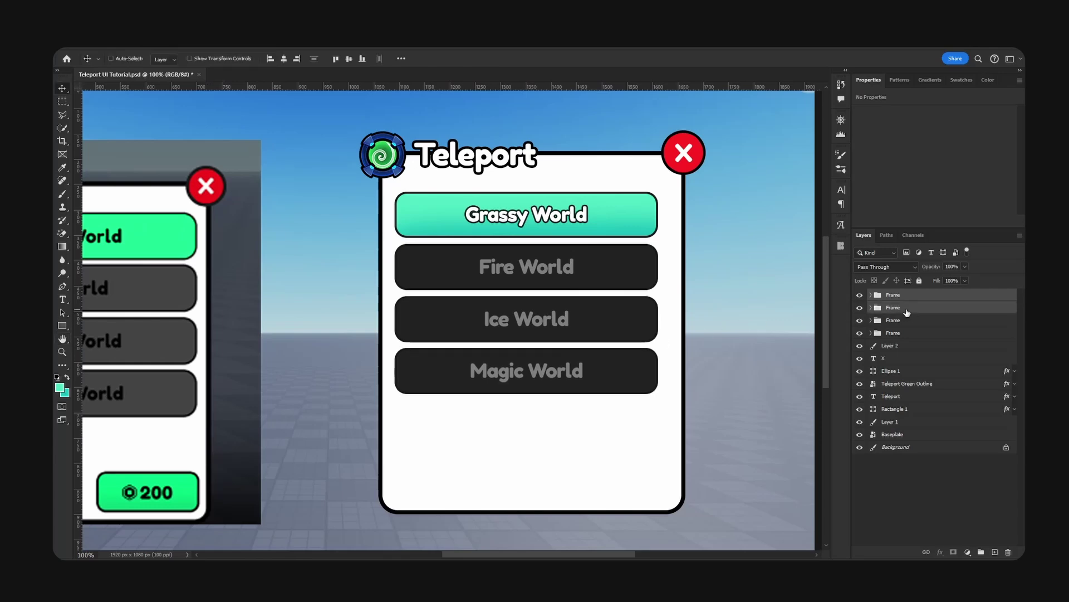
Nudge all three dark world buttons upward together, slightly closer to the Grassy World button.
{"action": "left_click", "coordinate": [926, 321], "text": "shift"}
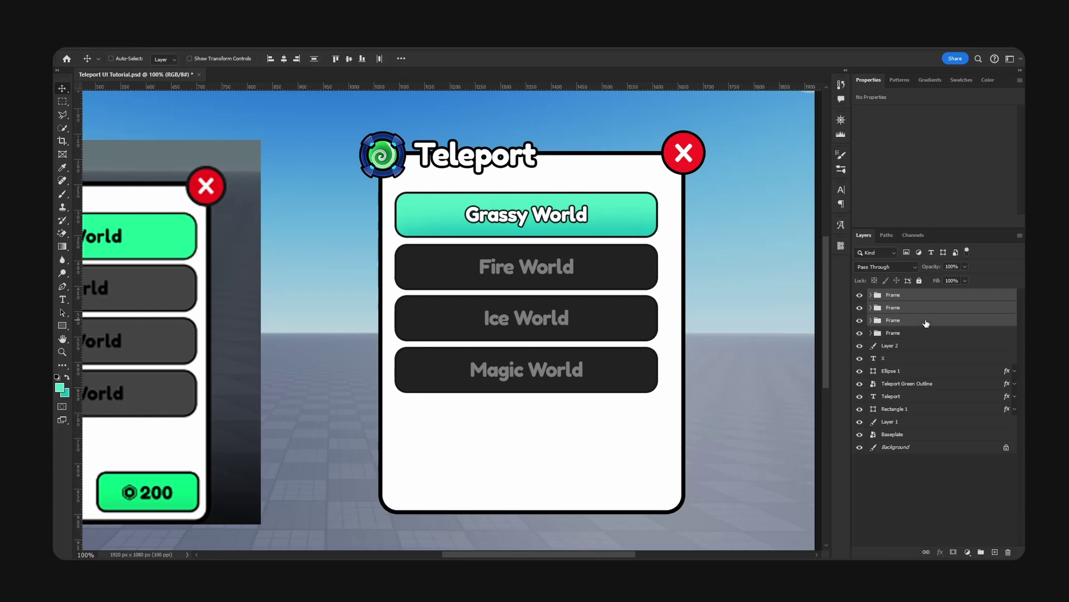
{"action": "key", "text": "Up"}
{"action": "key", "text": "Up"}
{"action": "key", "text": "Up"}
{"action": "key", "text": "Down"}
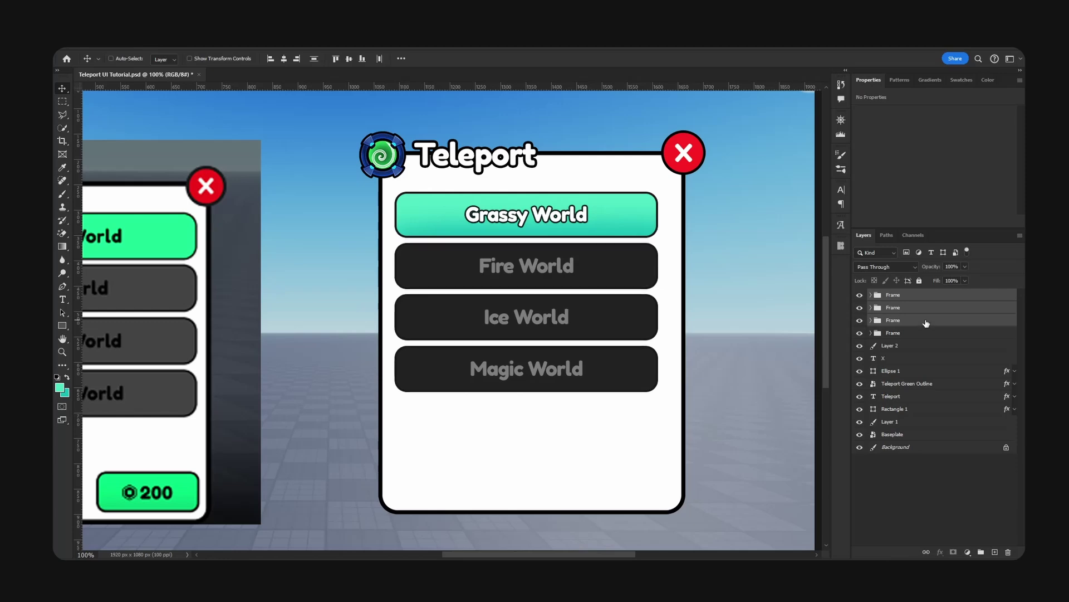
Duplicate the Teleport title layer above all other layers and move the copy beneath the Magic World button.
{"action": "left_click", "coordinate": [947, 296]}
{"action": "key", "text": "space"}
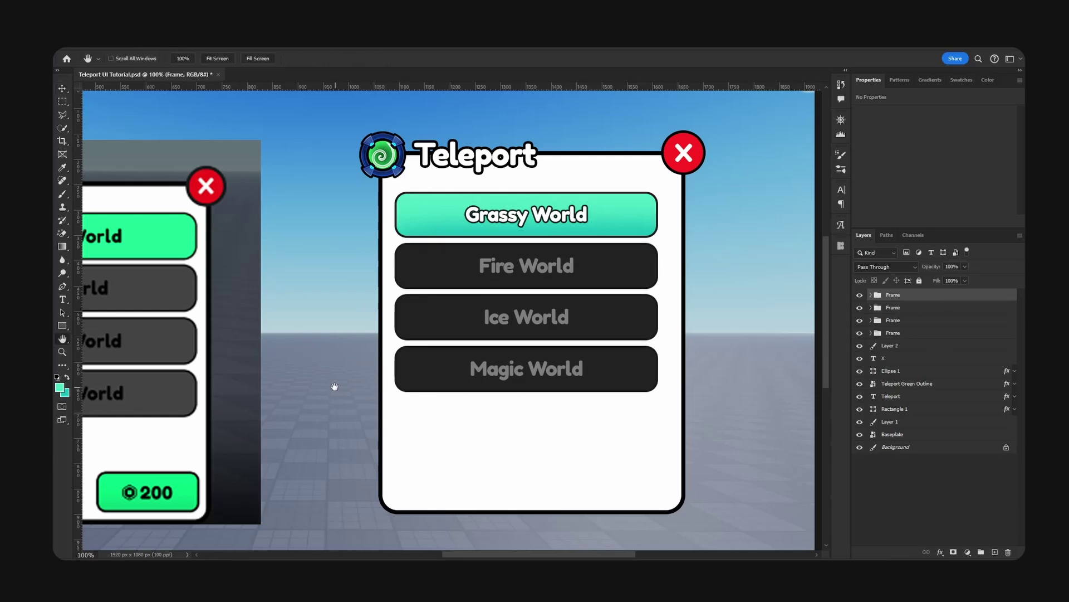
{"action": "left_click_drag", "start_coordinate": [334, 383], "coordinate": [366, 363]}
{"action": "key", "text": "v"}
{"action": "left_click", "coordinate": [500, 138], "text": "ctrl"}
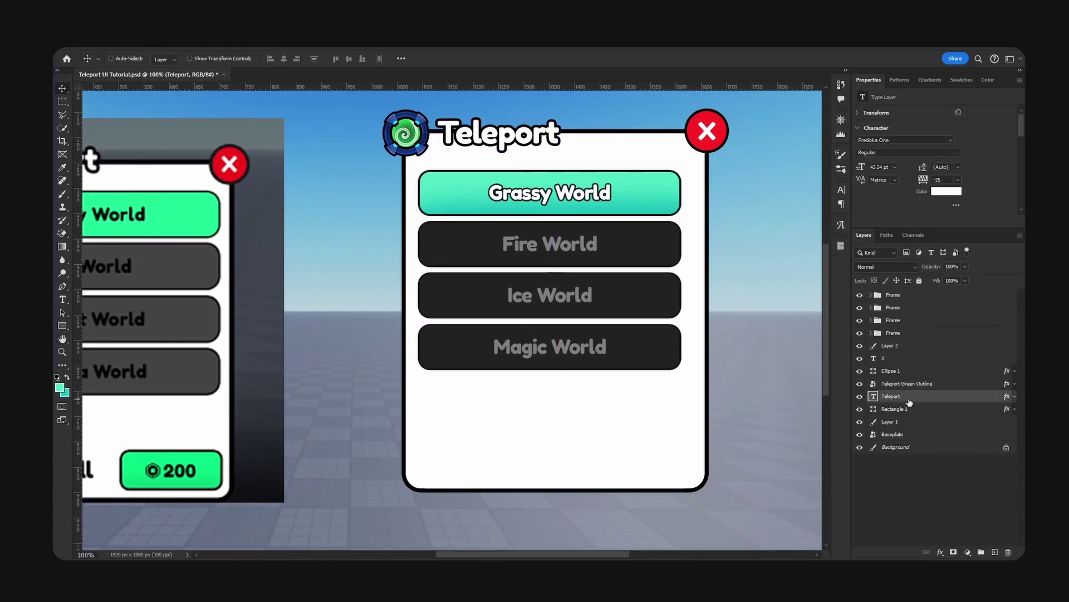
{"action": "left_click_drag", "start_coordinate": [907, 399], "coordinate": [922, 291]}
{"action": "left_click_drag", "start_coordinate": [537, 146], "coordinate": [540, 412]}
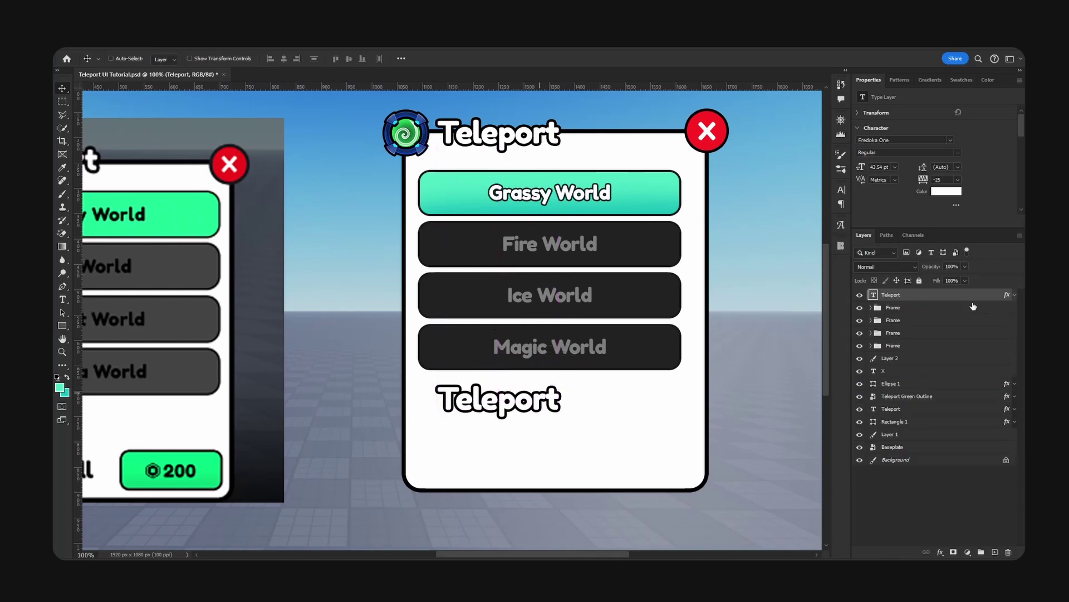
Hide the copied title's Stroke effect and set its text colour to the dark grey sampled from the Magic World button.
{"action": "left_click", "coordinate": [1015, 296]}
{"action": "double_click", "coordinate": [507, 401]}
{"action": "key", "text": "BackSpace"}
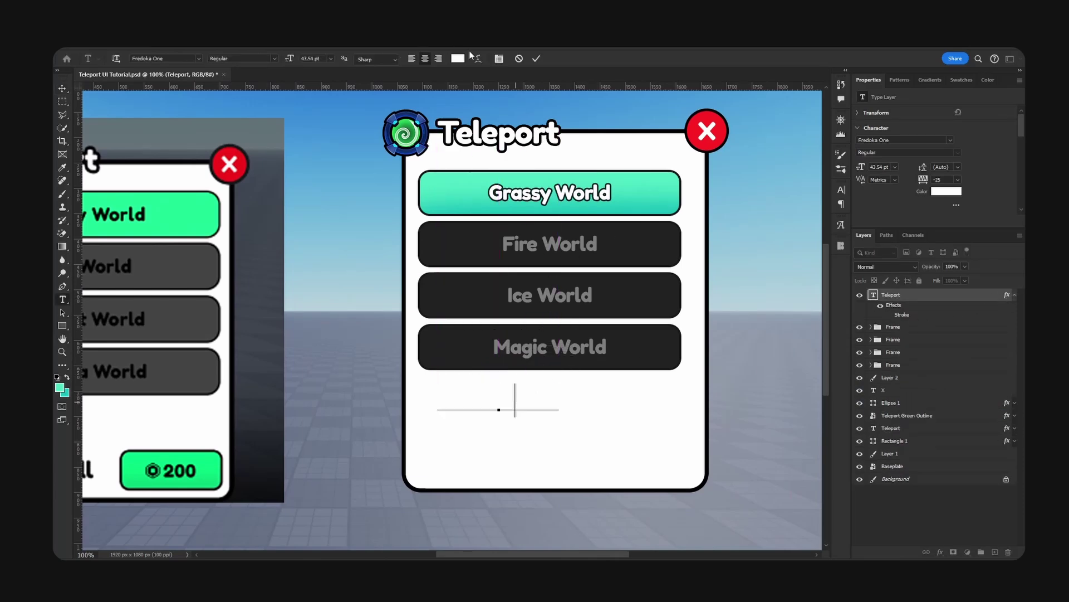
{"action": "left_click", "coordinate": [458, 58]}
{"action": "type", "text": "000000"}
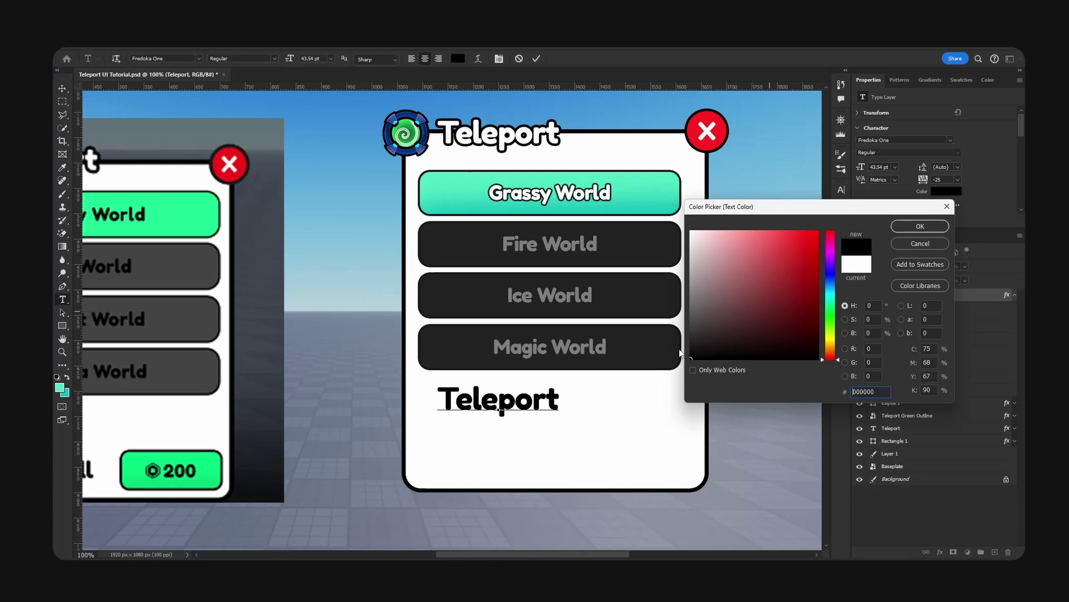
{"action": "left_click", "coordinate": [646, 354]}
{"action": "left_click", "coordinate": [920, 226]}
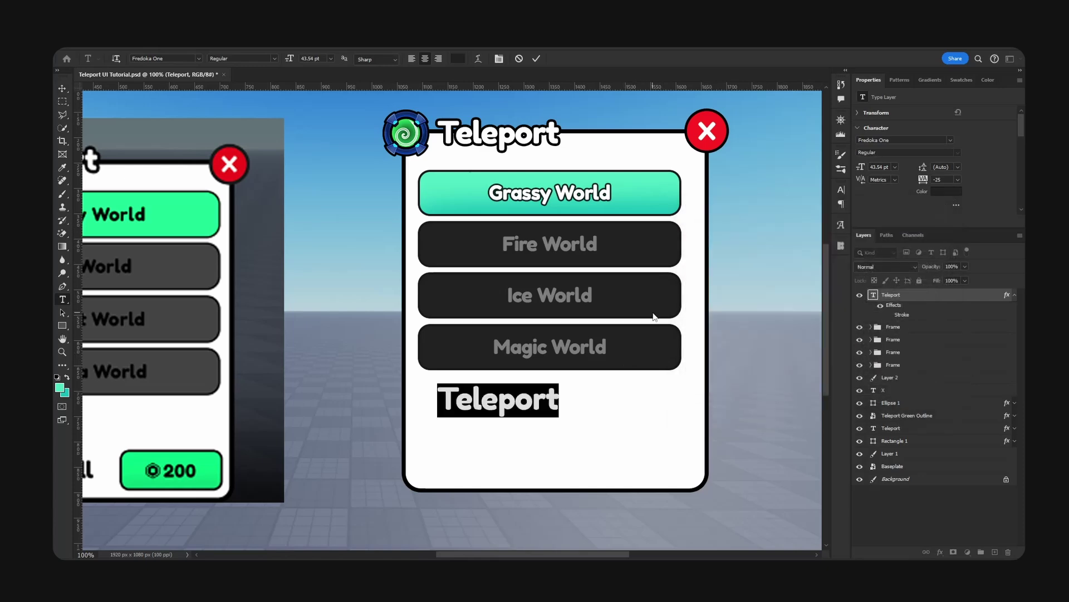
Reword the copied title as "Unlock All", set it to 32 pt, and shift it sideways beneath the Magic World button.
{"action": "type", "text": "Unlock All"}
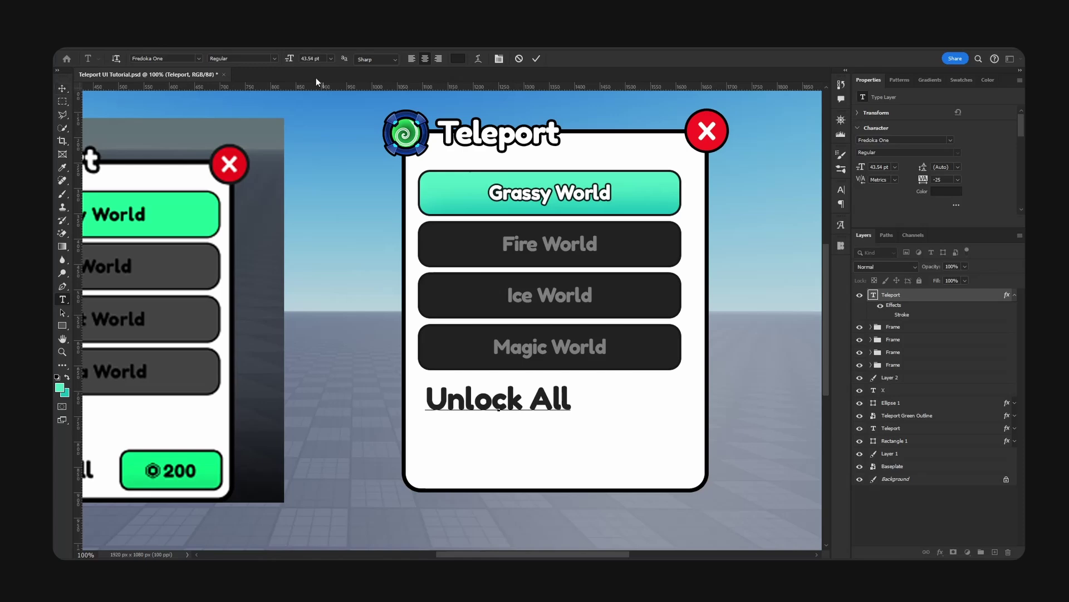
{"action": "key", "text": "ctrl+a"}
{"action": "key", "text": "Return"}
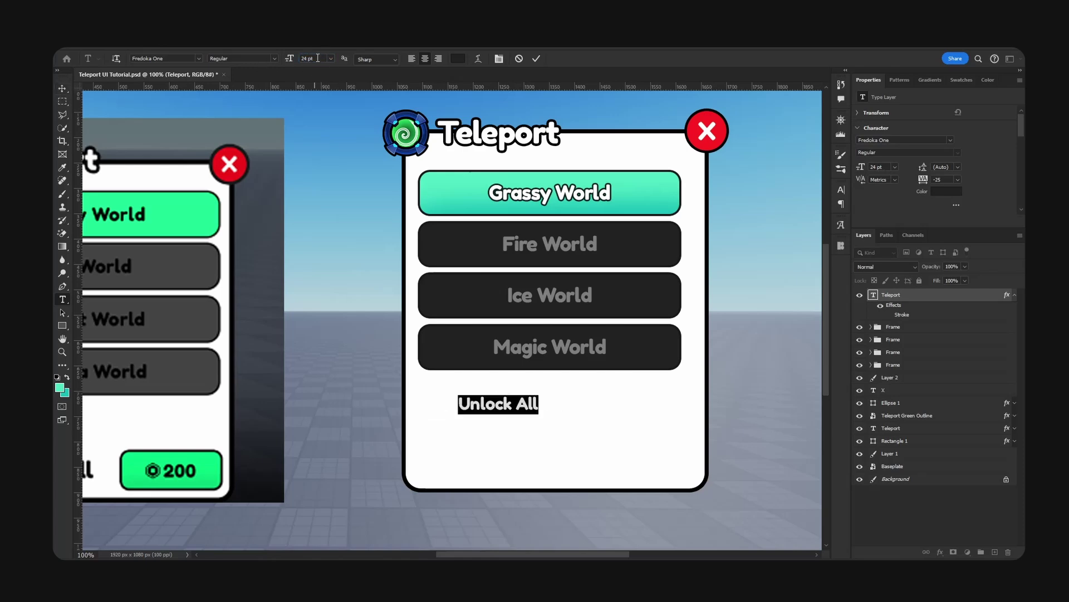
{"action": "left_click", "coordinate": [62, 88]}
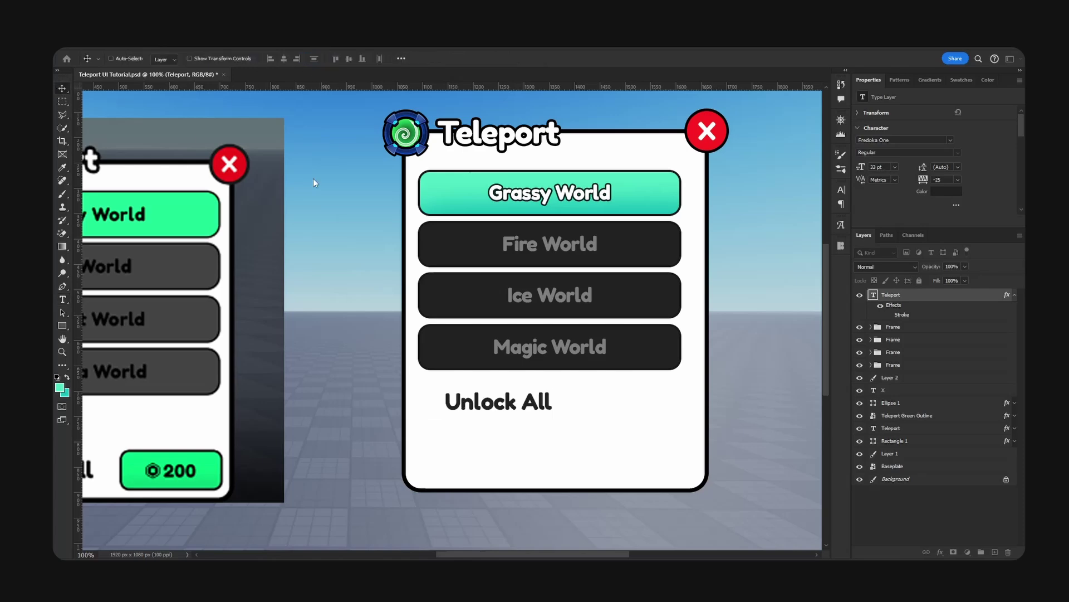
{"action": "left_click_drag", "start_coordinate": [568, 396], "coordinate": [609, 394]}
Duplicate the Grassy World button's Frame group above all layers and move the copy down beside the Unlock All text.
{"action": "left_click", "coordinate": [891, 403]}
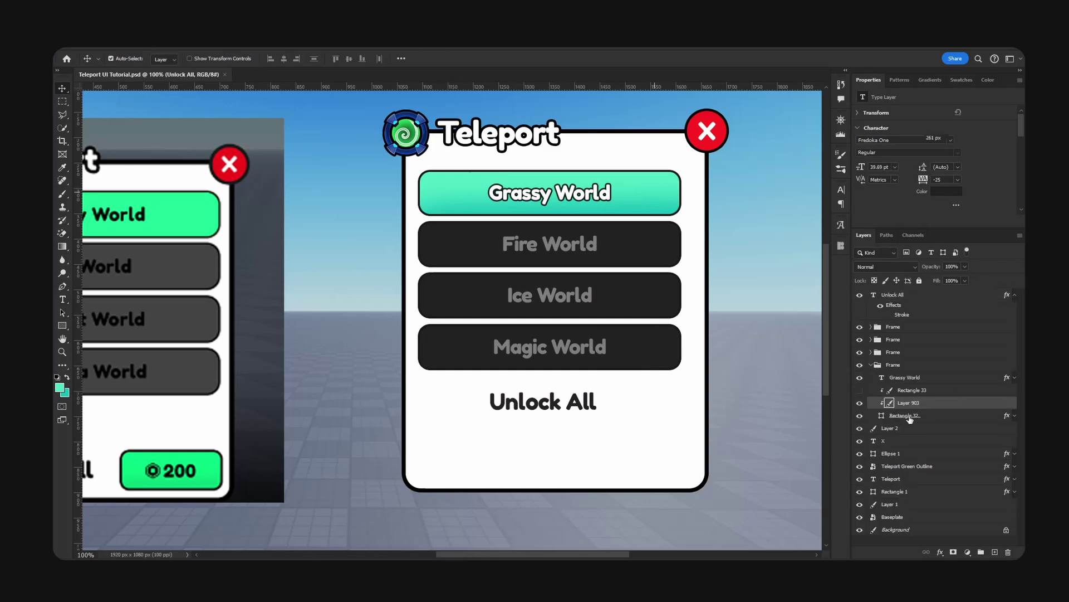
{"action": "left_click", "coordinate": [893, 366]}
{"action": "left_click_drag", "start_coordinate": [894, 366], "coordinate": [913, 294], "text": "alt"}
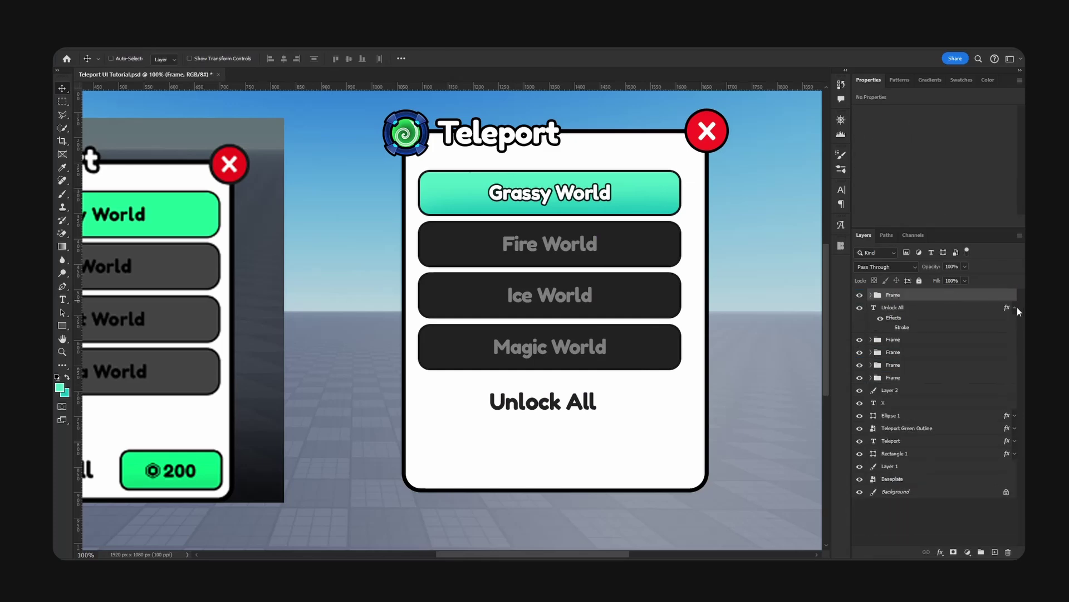
{"action": "left_click", "coordinate": [1014, 307]}
{"action": "left_click_drag", "start_coordinate": [504, 178], "coordinate": [607, 377]}
Hide the copied button's Grassy World text and shrink its base rectangle to about 162 x 69 px.
{"action": "left_click", "coordinate": [745, 392], "text": "ctrl"}
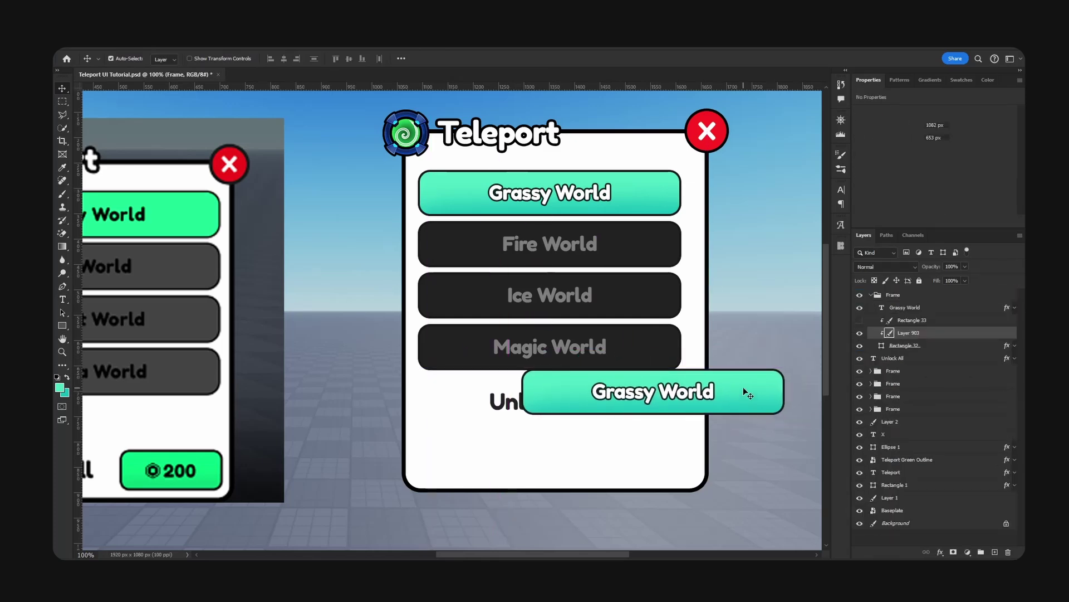
{"action": "left_click", "coordinate": [860, 308]}
{"action": "left_click", "coordinate": [916, 347]}
{"action": "left_click", "coordinate": [913, 345]}
{"action": "key", "text": "ctrl+t"}
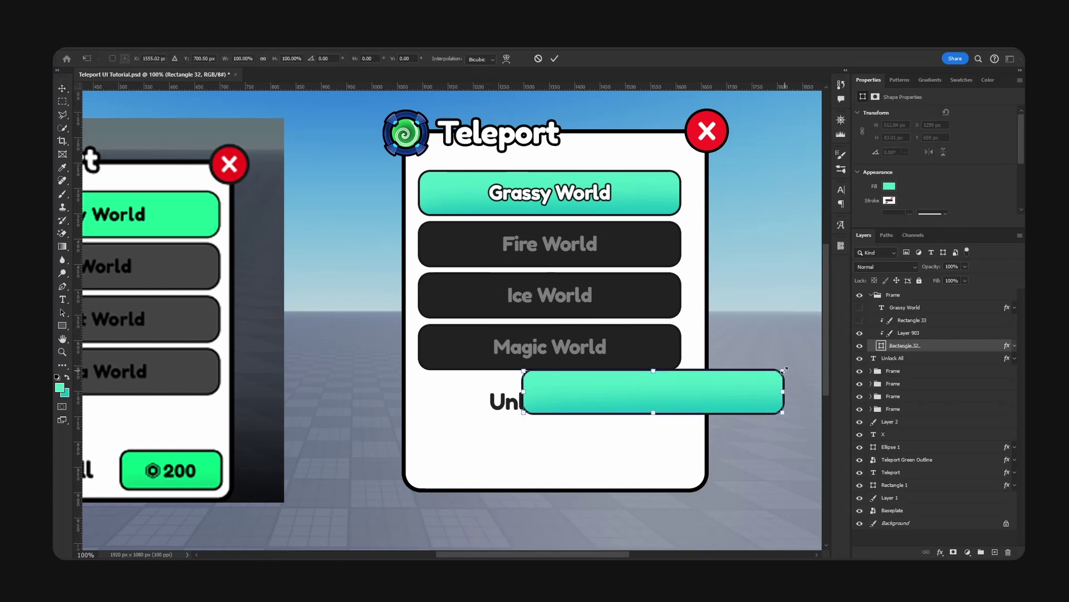
{"action": "left_click_drag", "start_coordinate": [784, 370], "coordinate": [604, 377]}
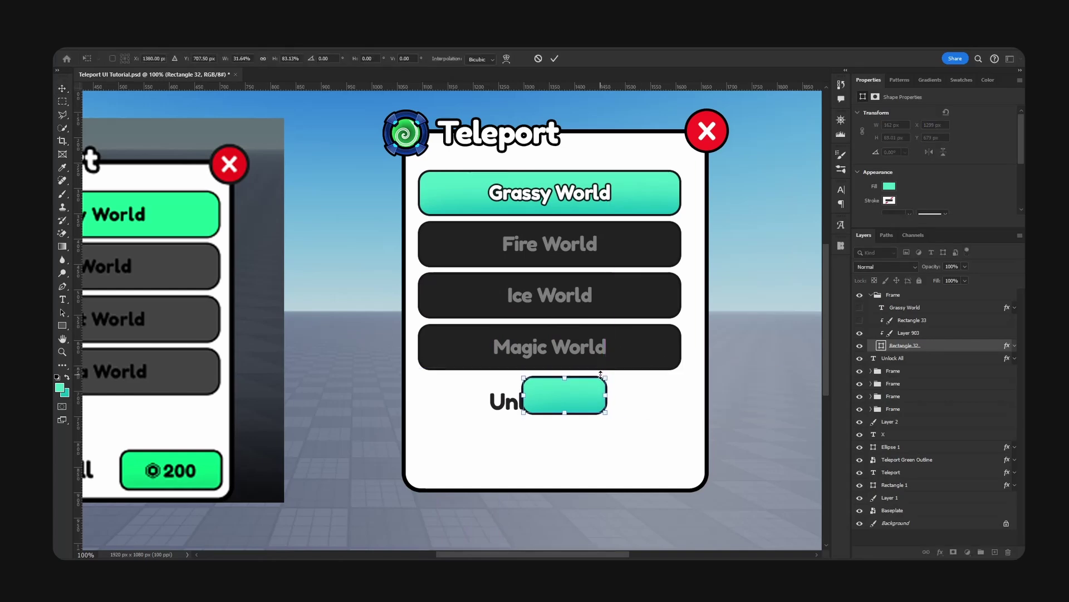
{"action": "key", "text": "Return"}
Reposition the shading layer clipped to the shrunken button and set the base rectangle's corner radii to 15 px.
{"action": "left_click", "coordinate": [917, 333]}
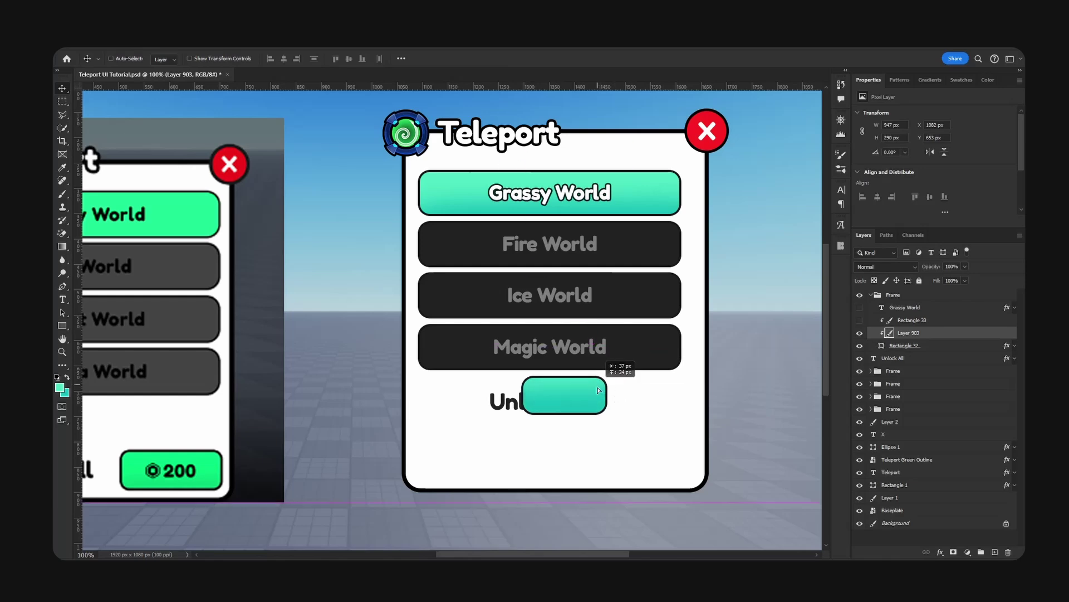
{"action": "left_click", "coordinate": [925, 346]}
{"action": "scroll", "coordinate": [908, 169], "scroll_direction": "down", "scroll_amount": 3}
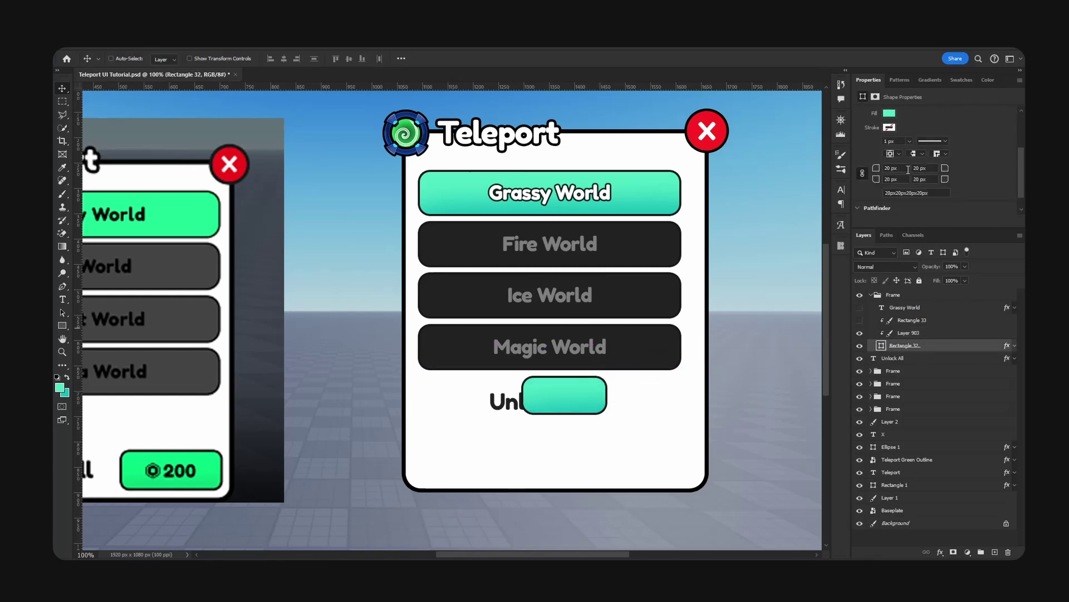
{"action": "left_click_drag", "start_coordinate": [908, 170], "coordinate": [884, 169]}
{"action": "type", "text": "15"}
{"action": "key", "text": "Return"}
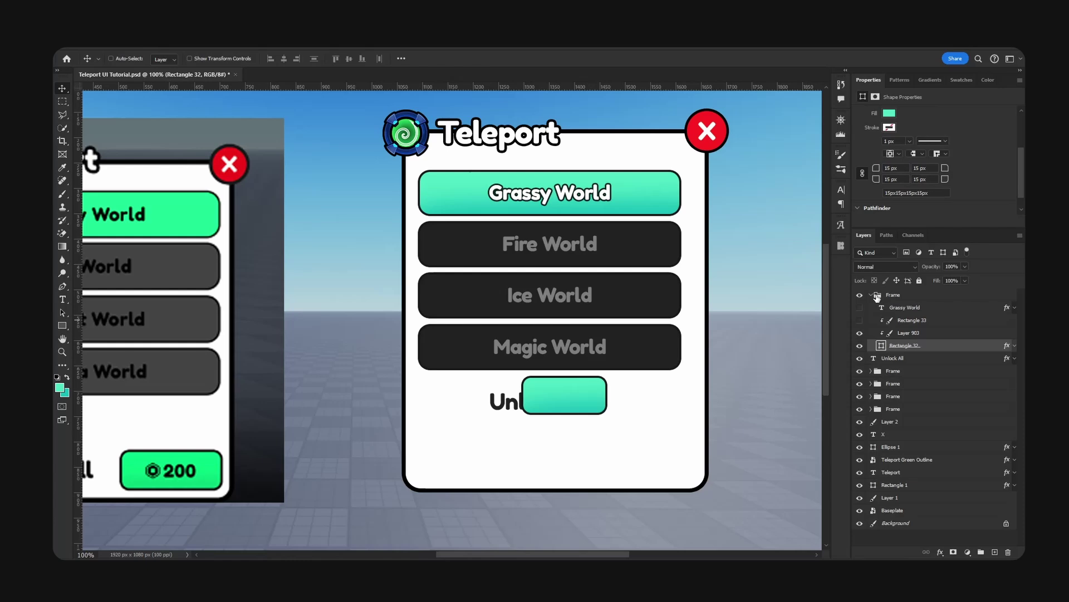
Show the copied button's hidden Grassy World text again and reword it as "R$200".
{"action": "left_click", "coordinate": [871, 297]}
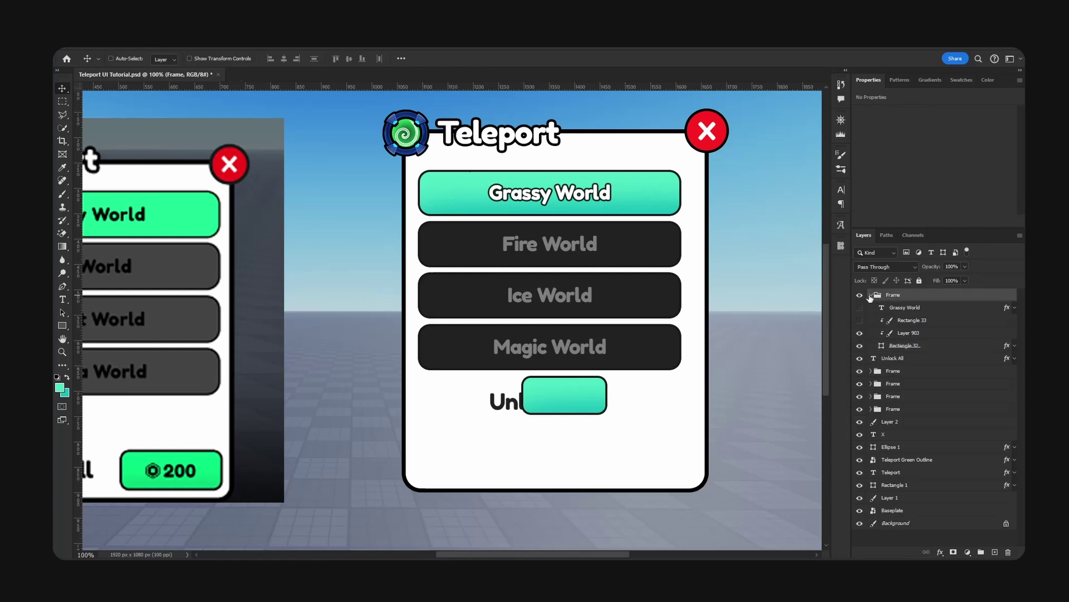
{"action": "left_click", "coordinate": [860, 308]}
{"action": "left_click", "coordinate": [912, 309]}
{"action": "key", "text": "t"}
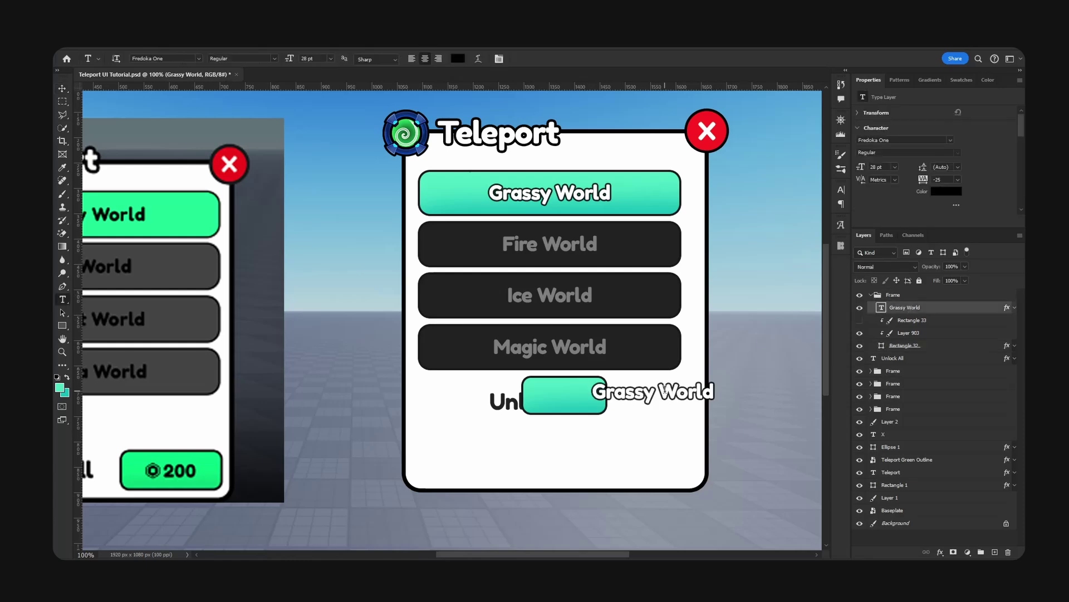
{"action": "left_click", "coordinate": [663, 386]}
{"action": "key", "text": "ctrl+a"}
{"action": "type", "text": "R$200"}
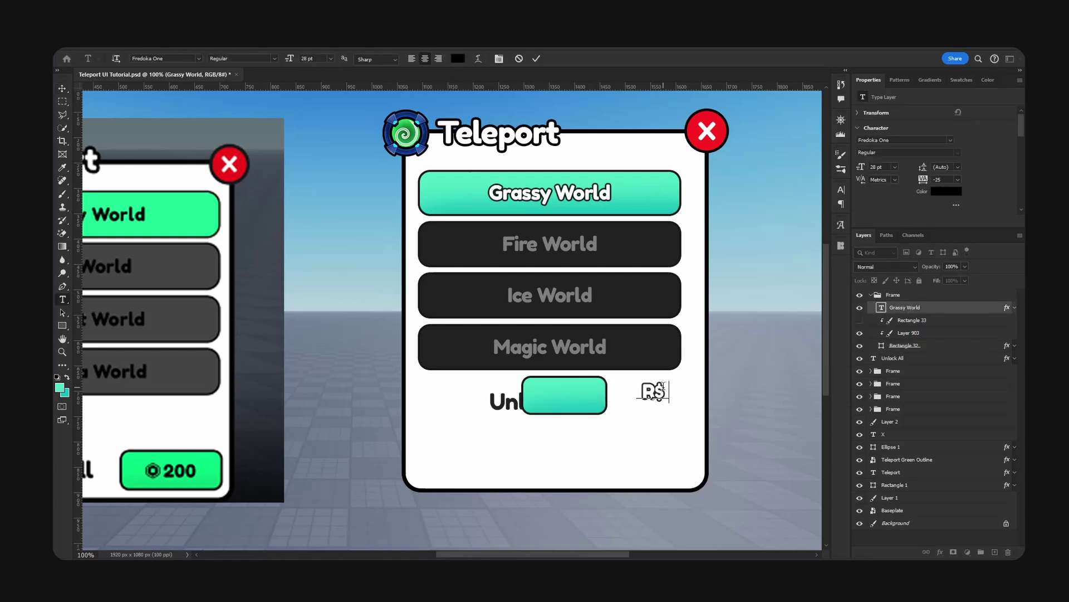
Centre the R$200 text on the small button and place the button group beside the Unlock All text.
{"action": "left_click", "coordinate": [62, 88]}
{"action": "left_click_drag", "start_coordinate": [685, 382], "coordinate": [660, 412]}
{"action": "key", "text": "ctrl+t"}
{"action": "key", "text": "Return"}
{"action": "left_click", "coordinate": [872, 295]}
{"action": "left_click", "coordinate": [893, 294]}
Shorten the white panel to about 627 px high and lower the Unlock All text and price button slightly inside it.
{"action": "left_click_drag", "start_coordinate": [566, 491], "coordinate": [573, 454]}
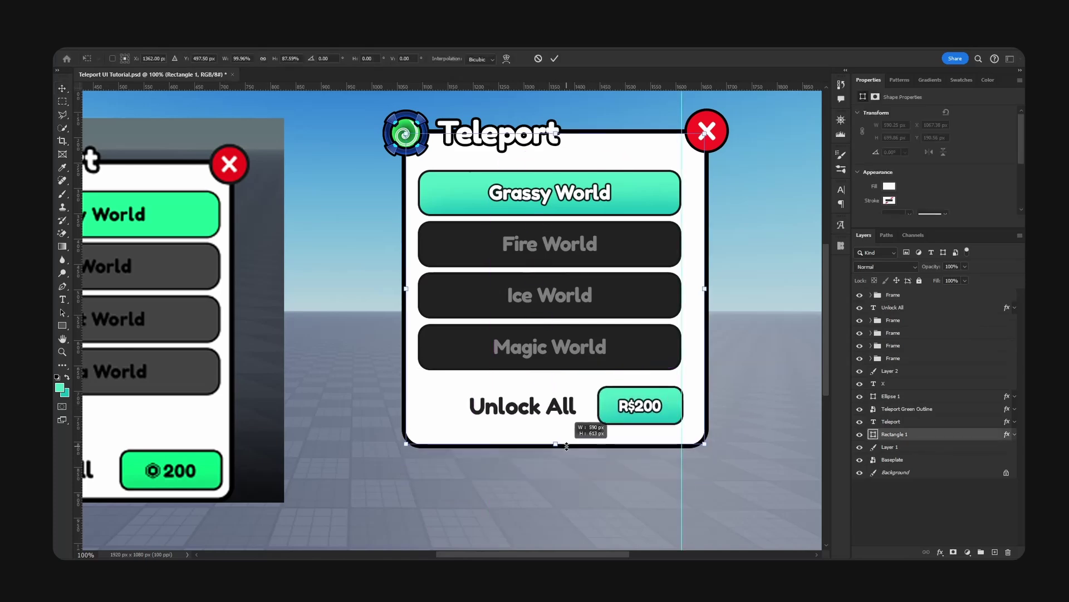
{"action": "key", "text": "Return"}
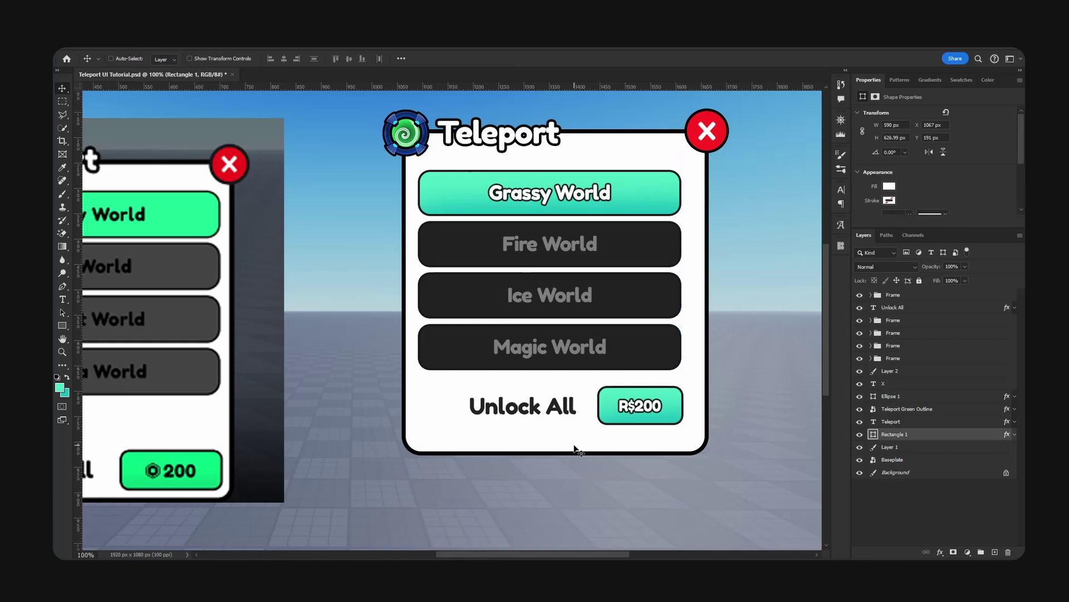
{"action": "key", "text": "ctrl+minus"}
{"action": "key", "text": "ctrl+minus"}
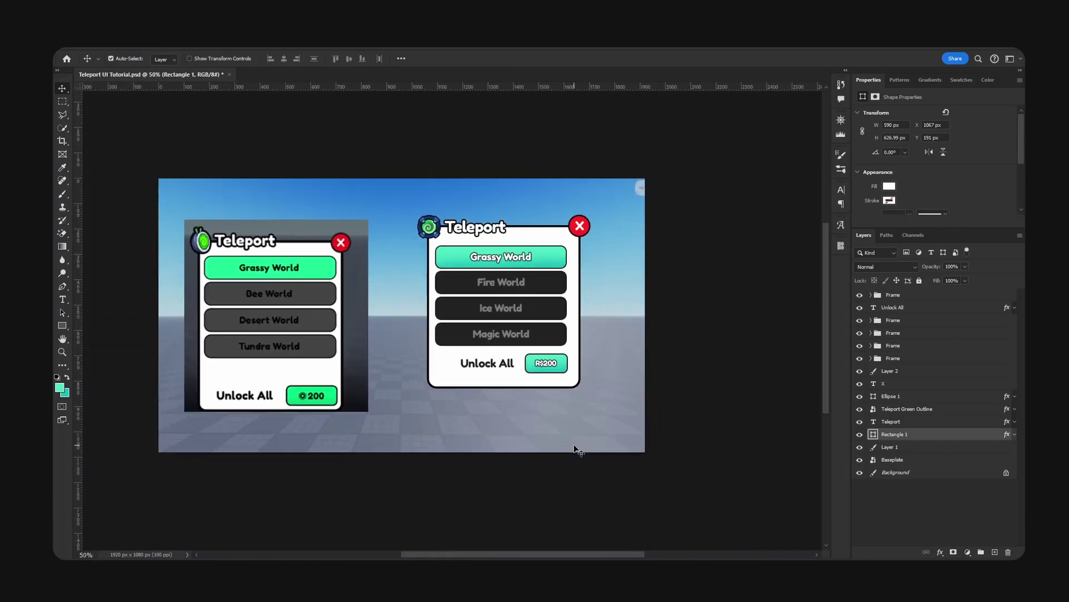
{"action": "key", "text": "ctrl+plus"}
{"action": "left_click", "coordinate": [524, 382], "text": "ctrl"}
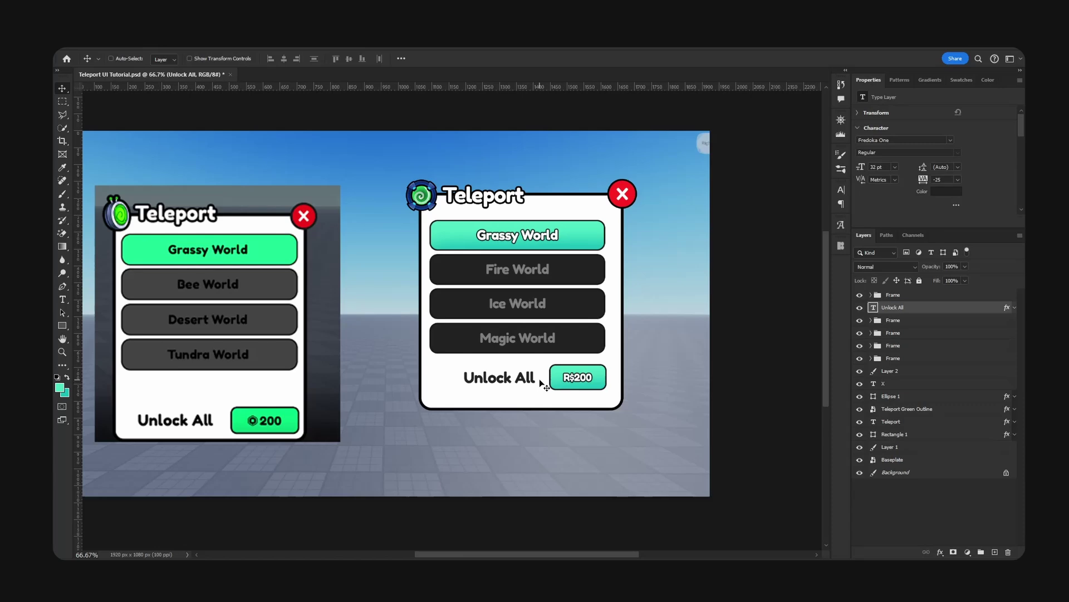
{"action": "left_click_drag", "start_coordinate": [669, 325], "coordinate": [647, 305]}
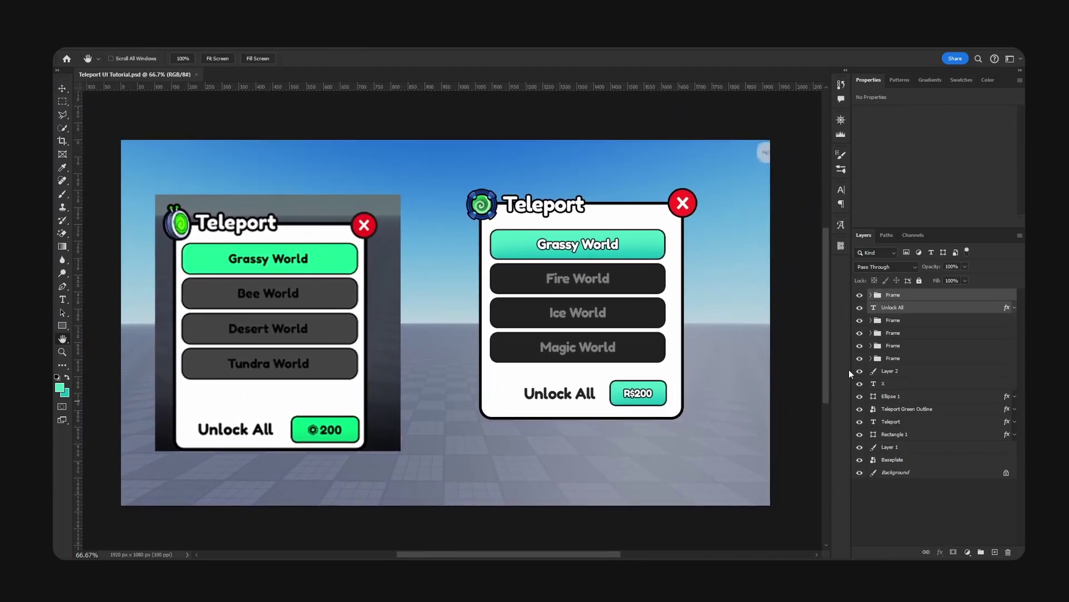
Hide the reference image layer and move all the Teleport menu layers together towards the middle of the canvas.
{"action": "left_click", "coordinate": [859, 447]}
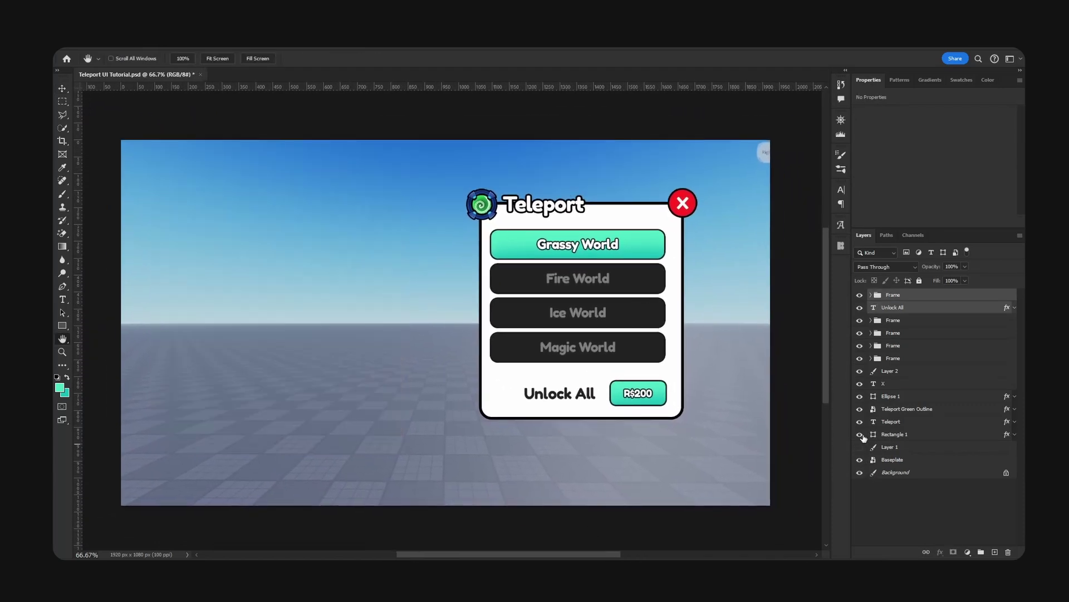
{"action": "left_click", "coordinate": [895, 433], "text": "shift"}
{"action": "key", "text": "v"}
{"action": "left_click_drag", "start_coordinate": [686, 327], "coordinate": [568, 335]}
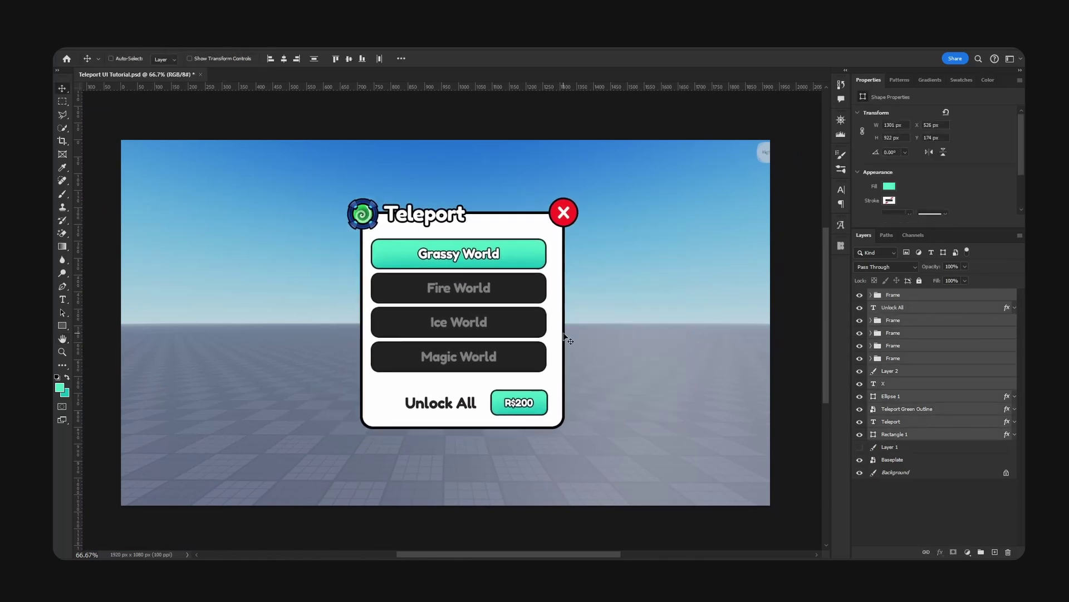
Group the Teleport menu layers and centre the group horizontally and vertically on the canvas.
{"action": "key", "text": "ctrl+g"}
{"action": "key", "text": "ctrl+a"}
{"action": "left_click", "coordinate": [283, 59]}
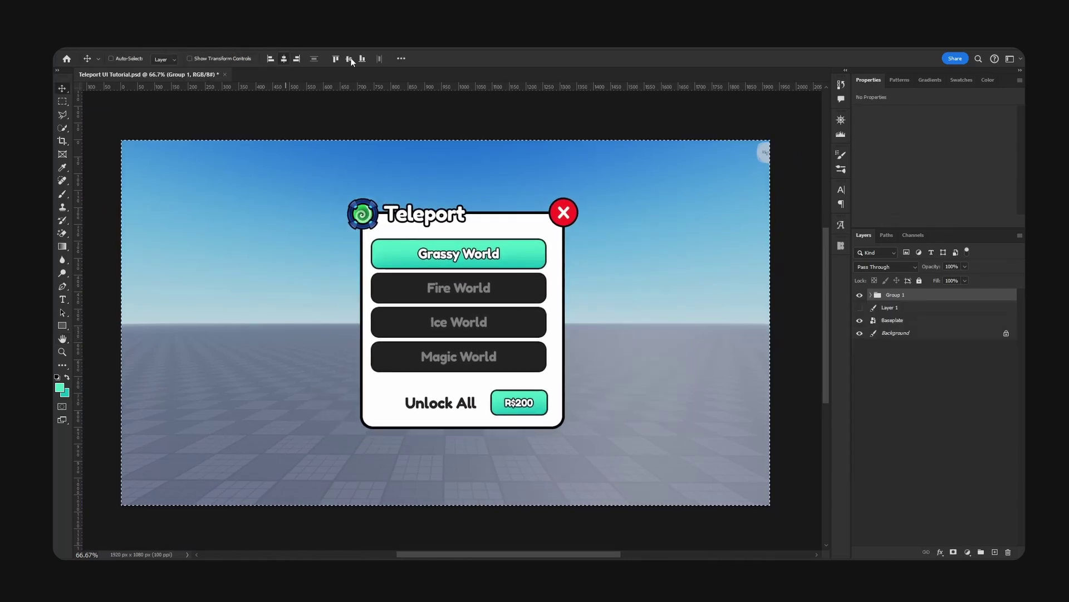
{"action": "left_click", "coordinate": [349, 59]}
{"action": "key", "text": "ctrl+d"}
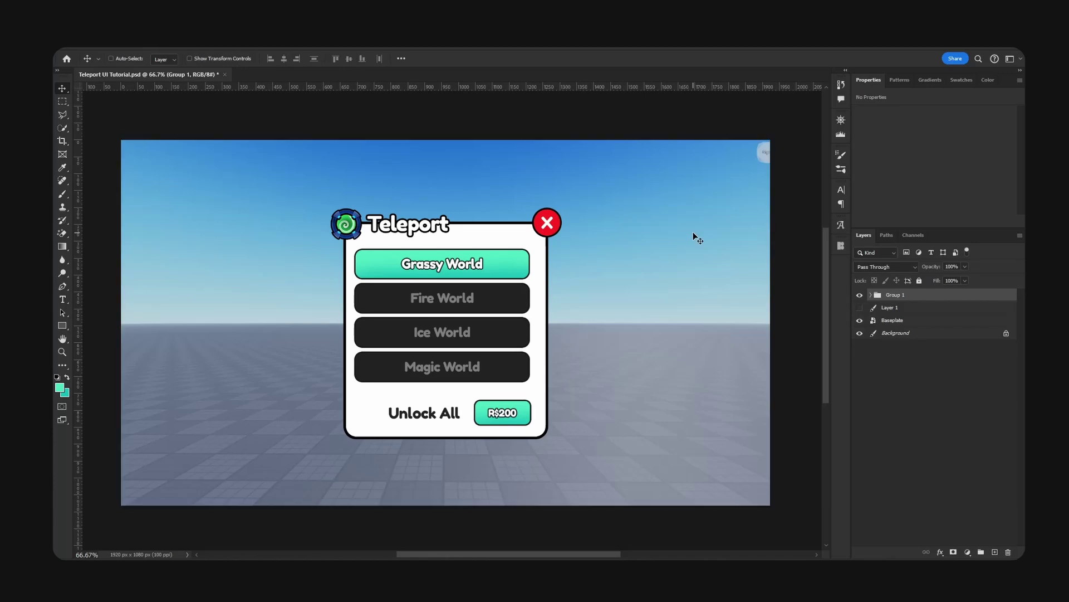
{"action": "key", "text": "ctrl+plus"}
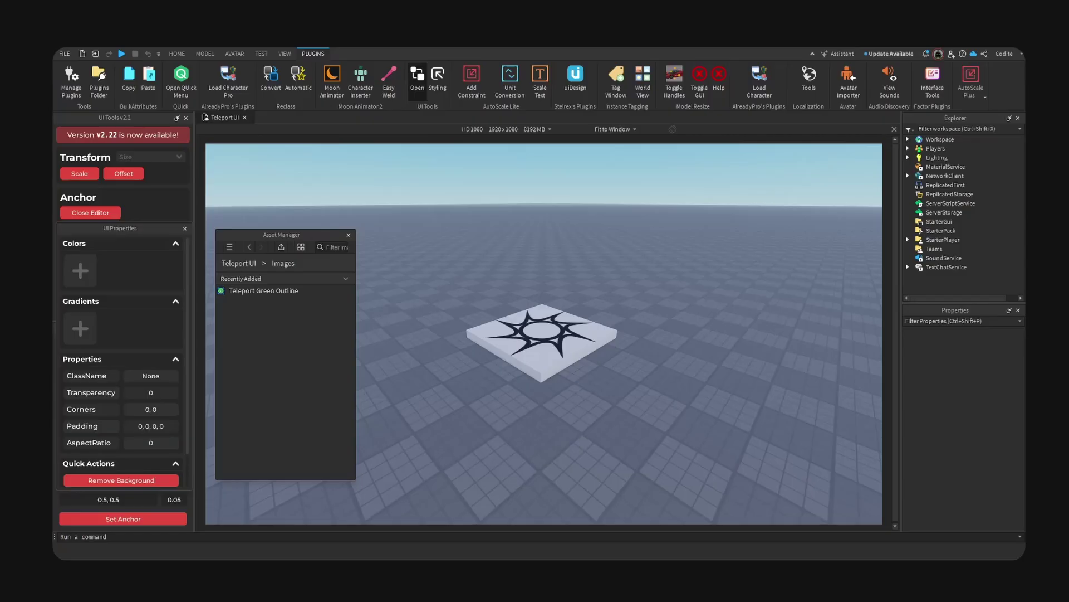
Switch to Roblox Studio, select StarterGui, and arrange the workspace by moving the Asset Manager and widening the Explorer.
{"action": "left_click", "coordinate": [939, 222]}
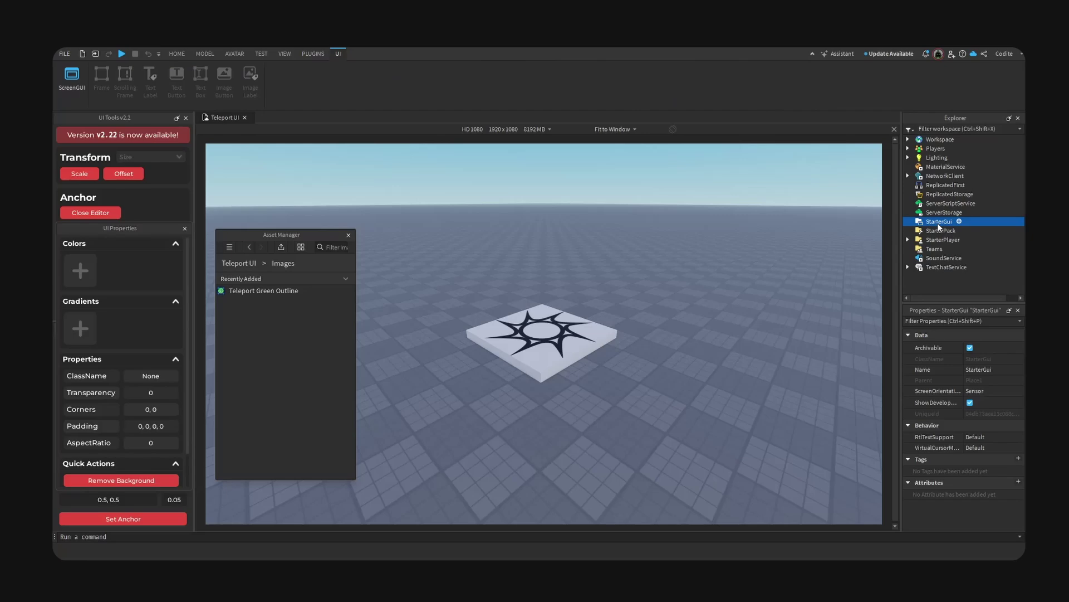
{"action": "left_click_drag", "start_coordinate": [316, 239], "coordinate": [355, 201]}
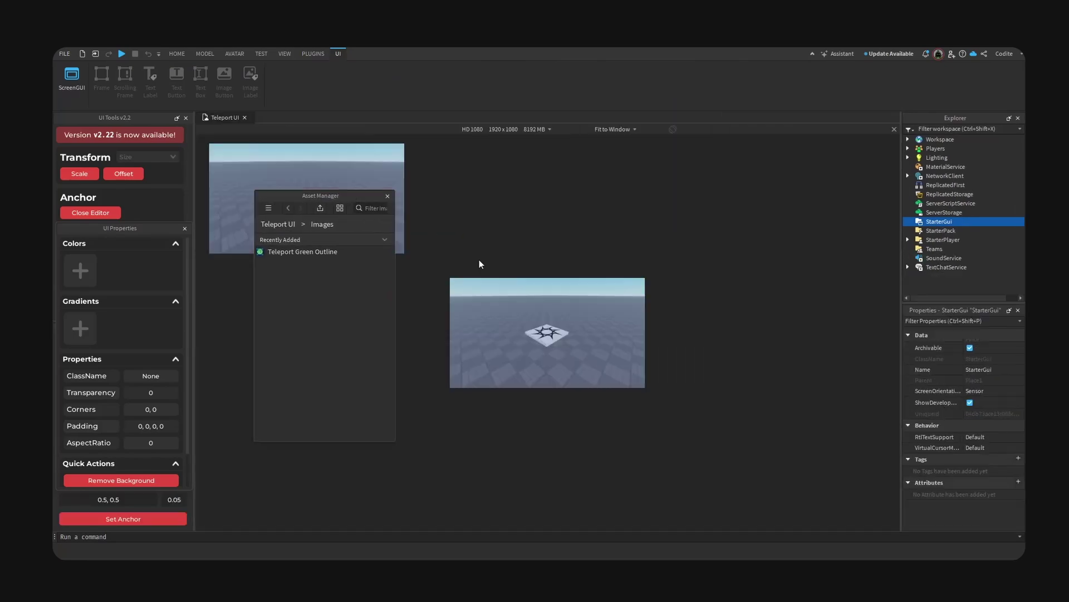
{"action": "left_click_drag", "start_coordinate": [288, 204], "coordinate": [268, 208]}
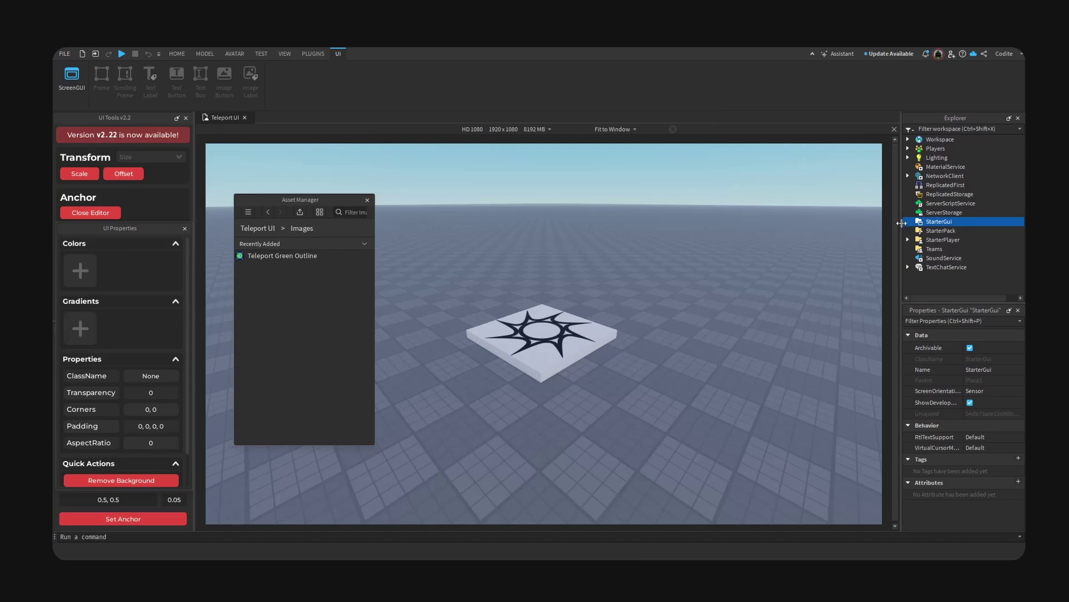
{"action": "left_click_drag", "start_coordinate": [901, 223], "coordinate": [835, 225]}
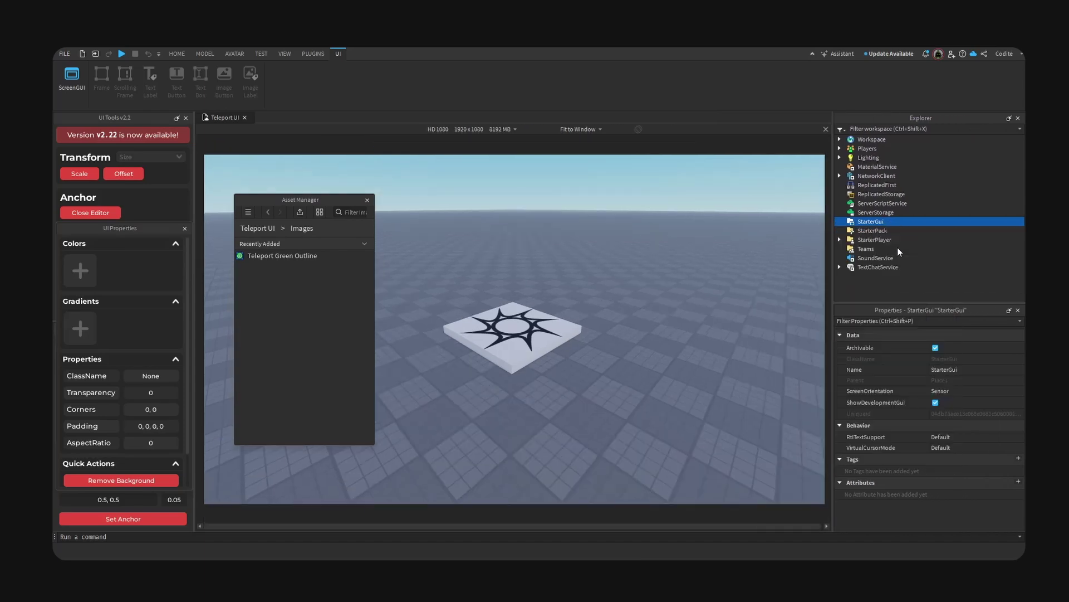
Add a ScreenGui to StarterGui and name it Teleport.
{"action": "key", "text": "F2"}
{"action": "type", "text": "R"}
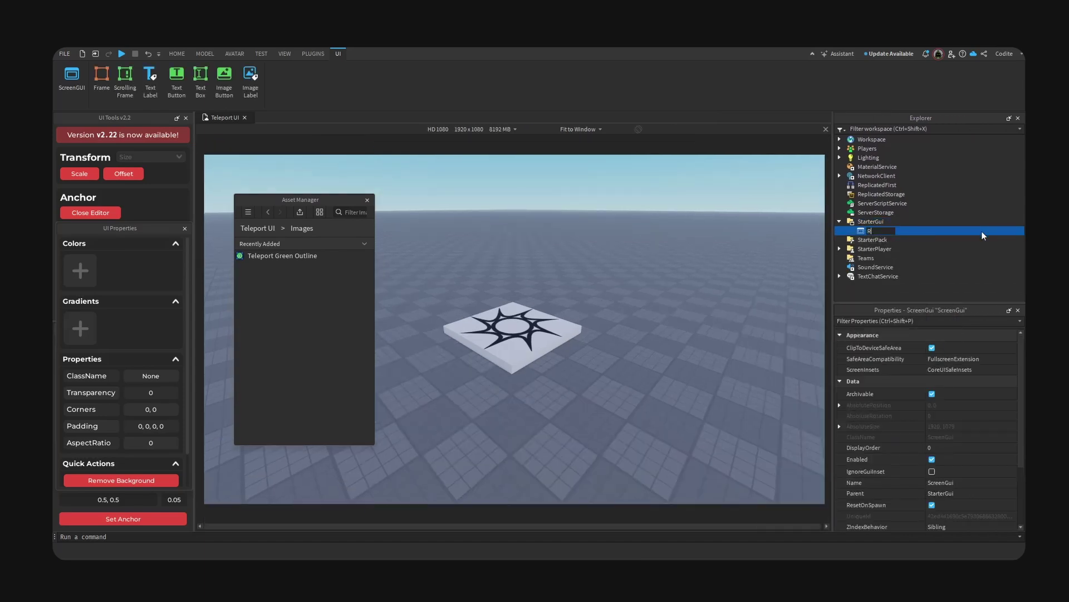
{"action": "type", "text": "eleport"}
{"action": "key", "text": "Return"}
Insert a Frame into the Teleport ScreenGui and name it Canvas.
{"action": "left_click", "coordinate": [898, 231]}
{"action": "type", "text": "fra"}
{"action": "left_click", "coordinate": [892, 256]}
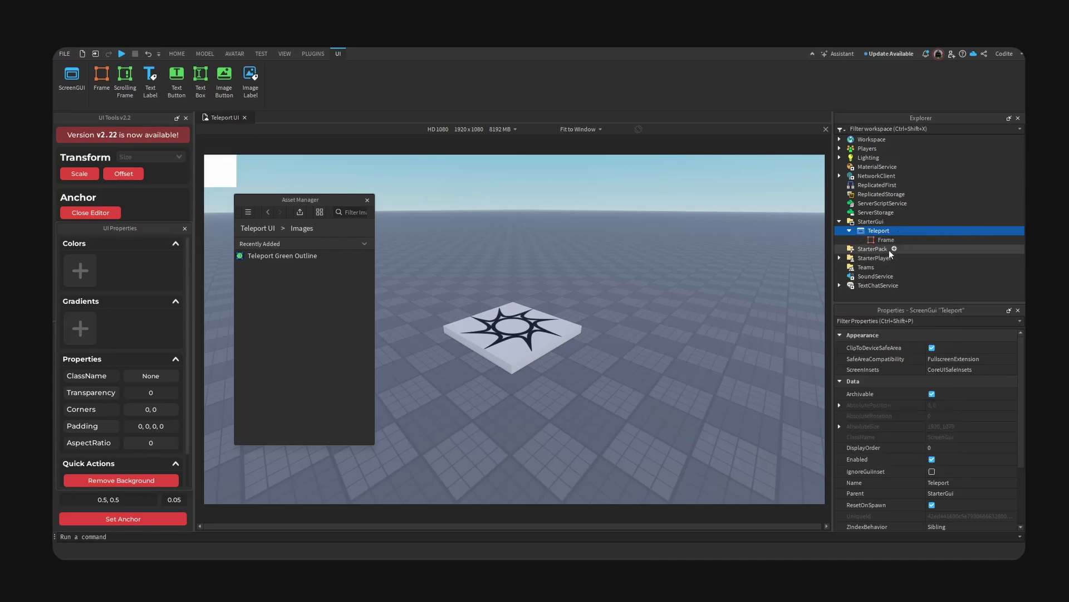
{"action": "left_click", "coordinate": [888, 240]}
{"action": "type", "text": "Canv"}
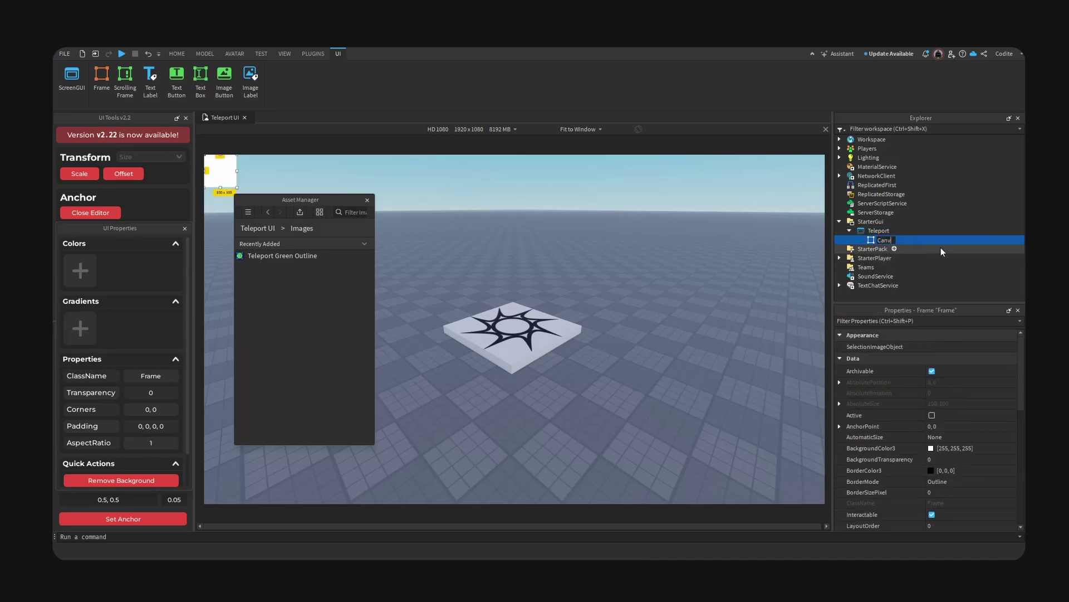
{"action": "type", "text": "as"}
{"action": "key", "text": "Return"}
Fit the Canvas frame to its parent, anchor it at 0.5, 0.5, and remove its background.
{"action": "scroll", "coordinate": [161, 438], "scroll_direction": "down", "scroll_amount": 1}
{"action": "left_click", "coordinate": [140, 460]}
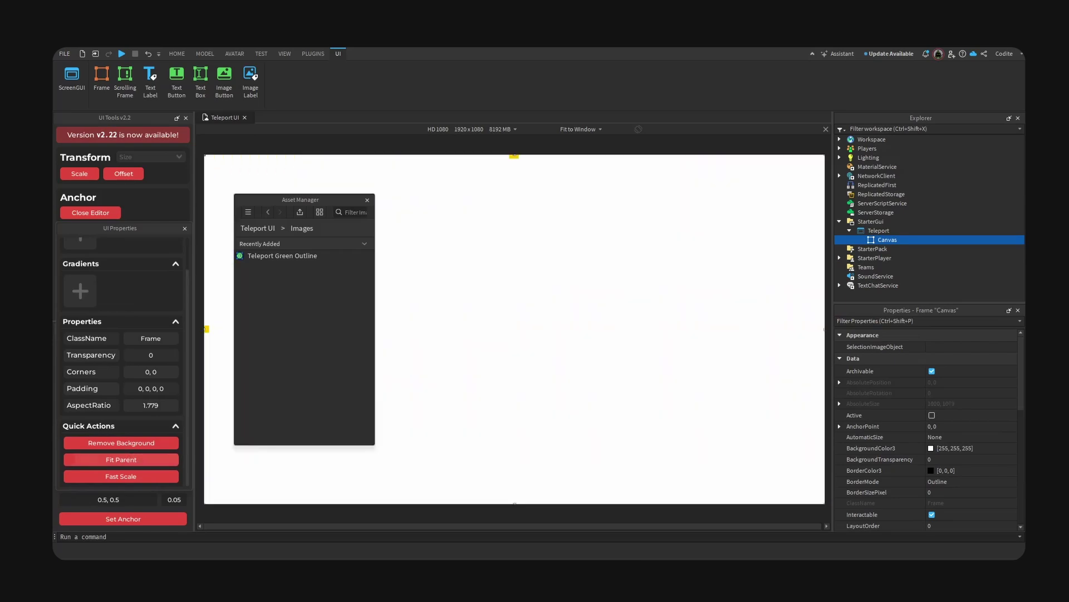
{"action": "left_click", "coordinate": [133, 519]}
{"action": "left_click", "coordinate": [124, 442]}
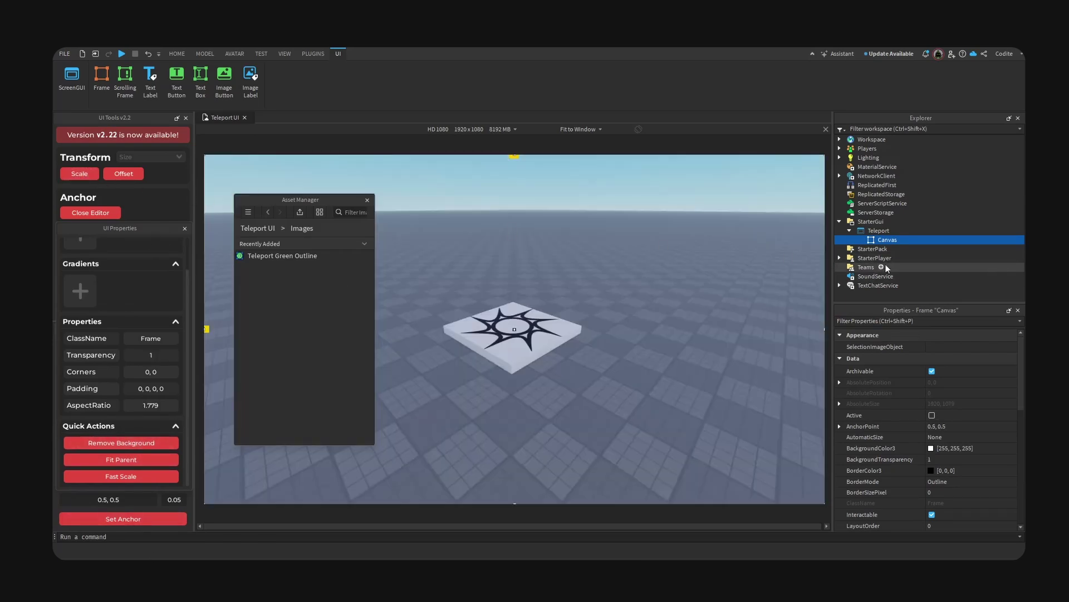
Insert a Frame inside Canvas and name it Main.
{"action": "left_click", "coordinate": [904, 242]}
{"action": "left_click", "coordinate": [920, 257]}
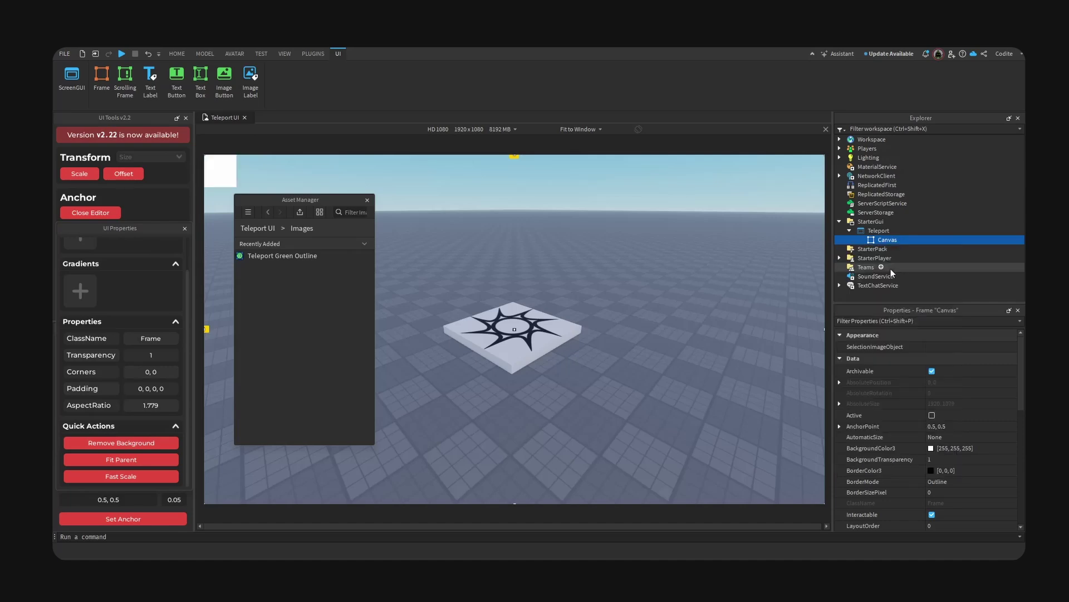
{"action": "type", "text": "Mai"}
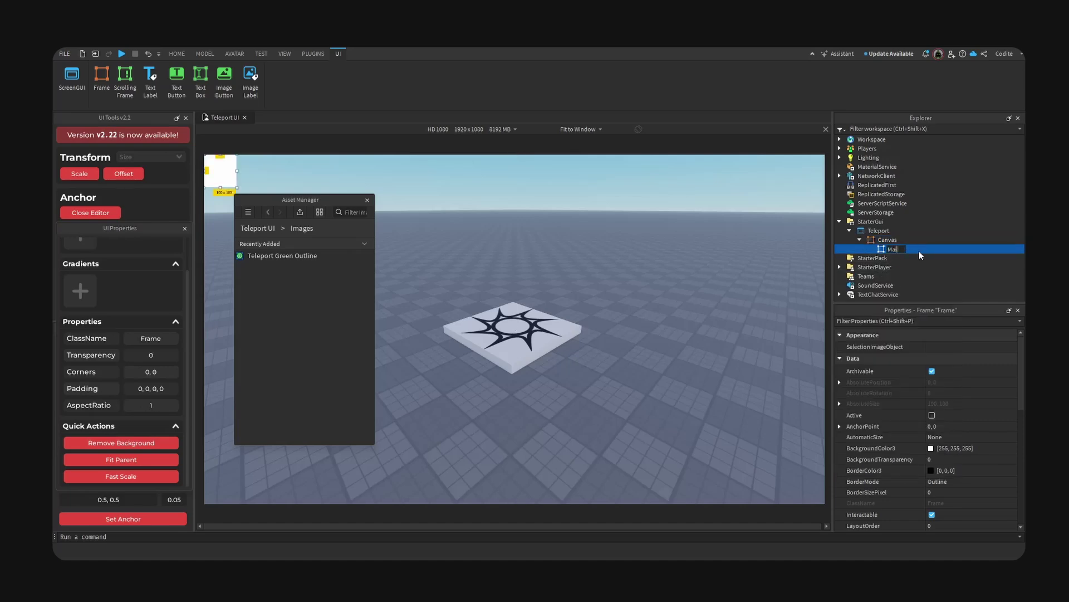
{"action": "type", "text": "n"}
{"action": "key", "text": "Return"}
Centre the Main frame with a 0.5, 0.5 anchor and set its size offsets to 590 by 626.
{"action": "left_click", "coordinate": [167, 520]}
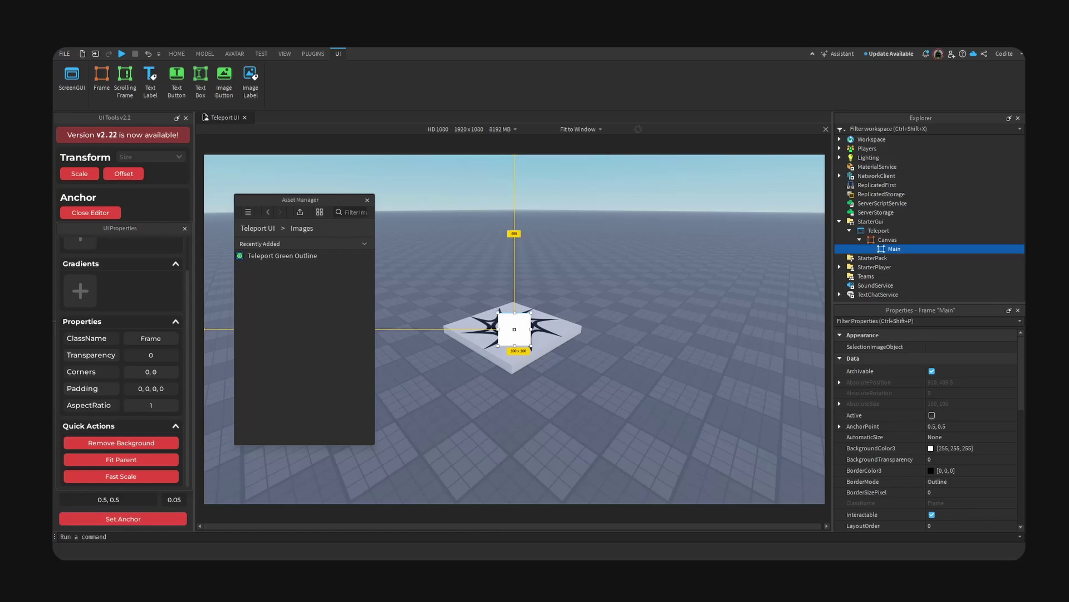
{"action": "scroll", "coordinate": [938, 465], "scroll_direction": "down", "scroll_amount": 5}
{"action": "double_click", "coordinate": [876, 414]}
{"action": "double_click", "coordinate": [998, 424]}
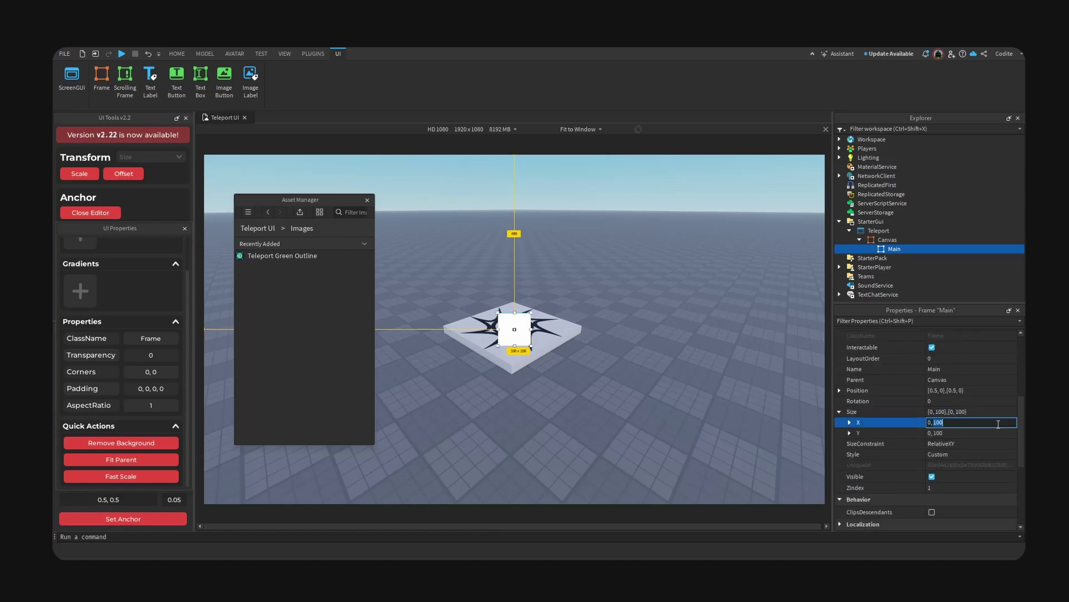
{"action": "type", "text": "590"}
{"action": "key", "text": "Return"}
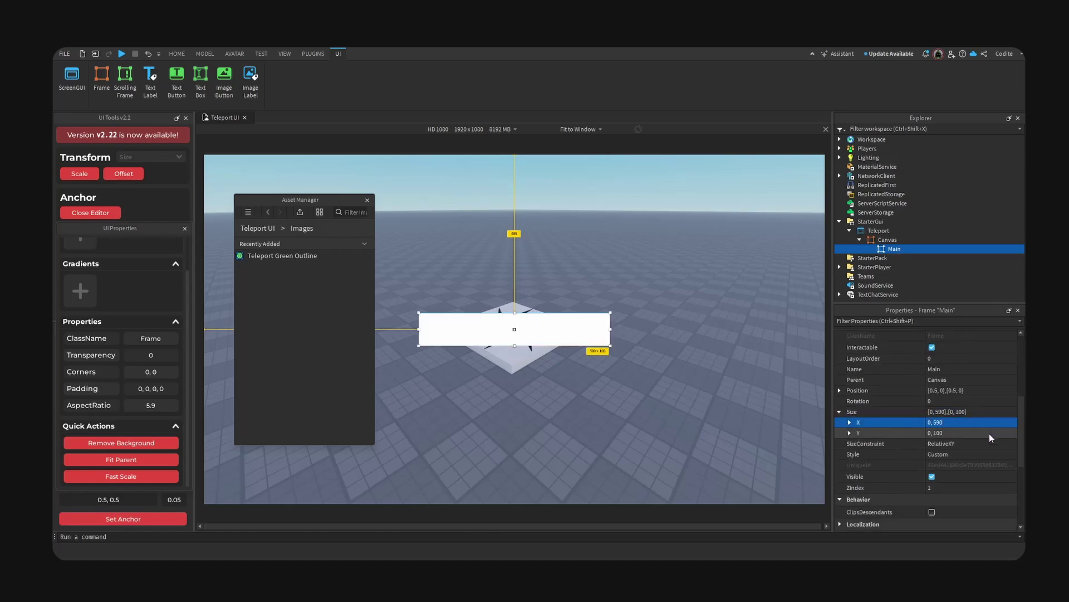
{"action": "double_click", "coordinate": [995, 433]}
{"action": "type", "text": "626"}
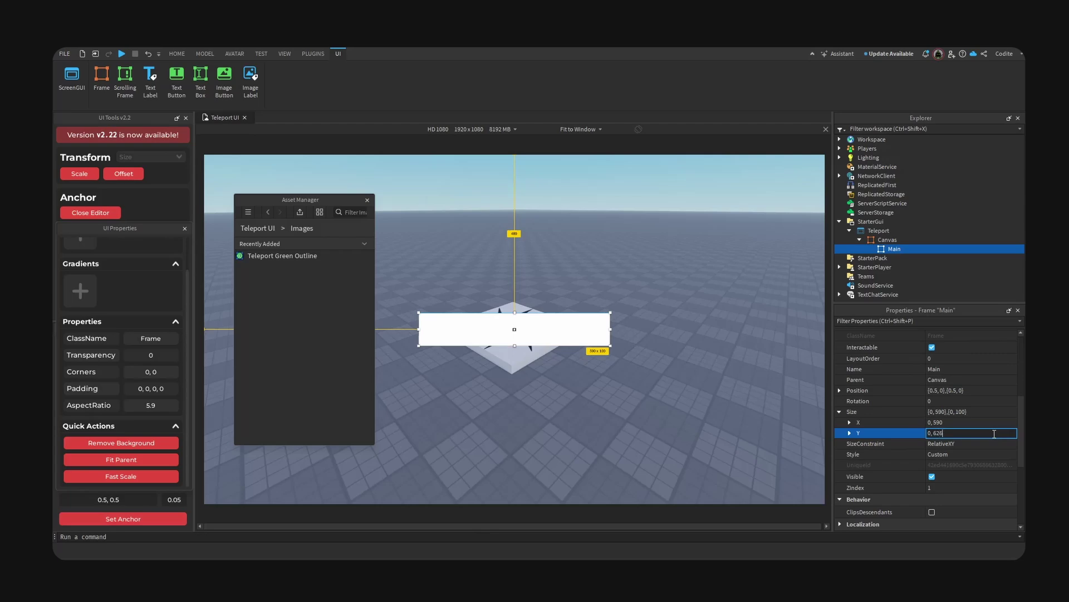
{"action": "key", "text": "Return"}
Add a UICorner to the Main frame and set its corner radius scale to 0.1.
{"action": "left_click", "coordinate": [909, 250]}
{"action": "type", "text": "cor"}
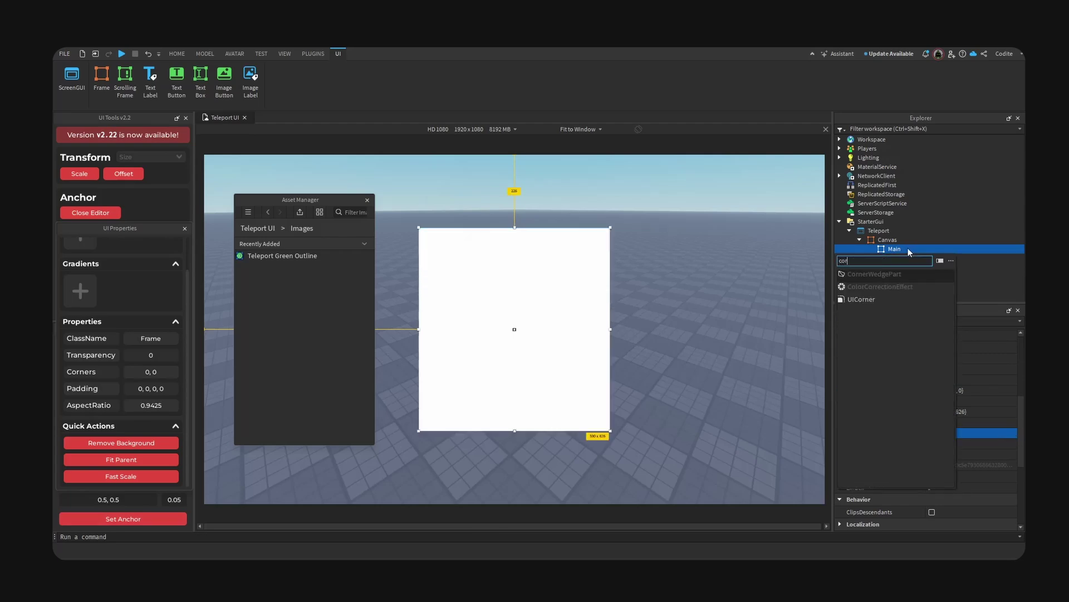
{"action": "key", "text": "Return"}
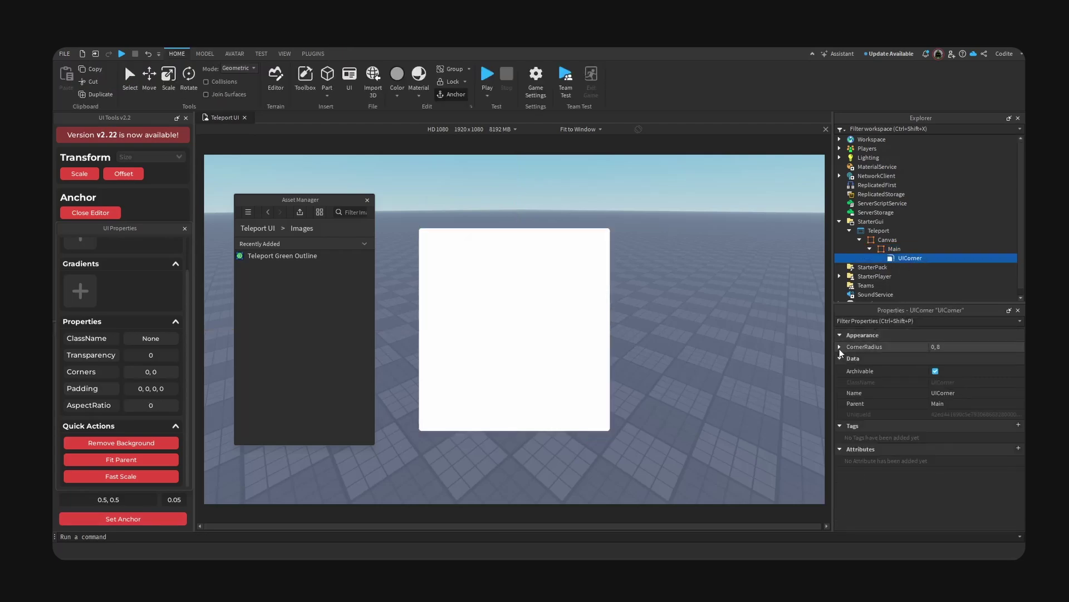
{"action": "left_click", "coordinate": [840, 347]}
{"action": "left_click", "coordinate": [969, 358]}
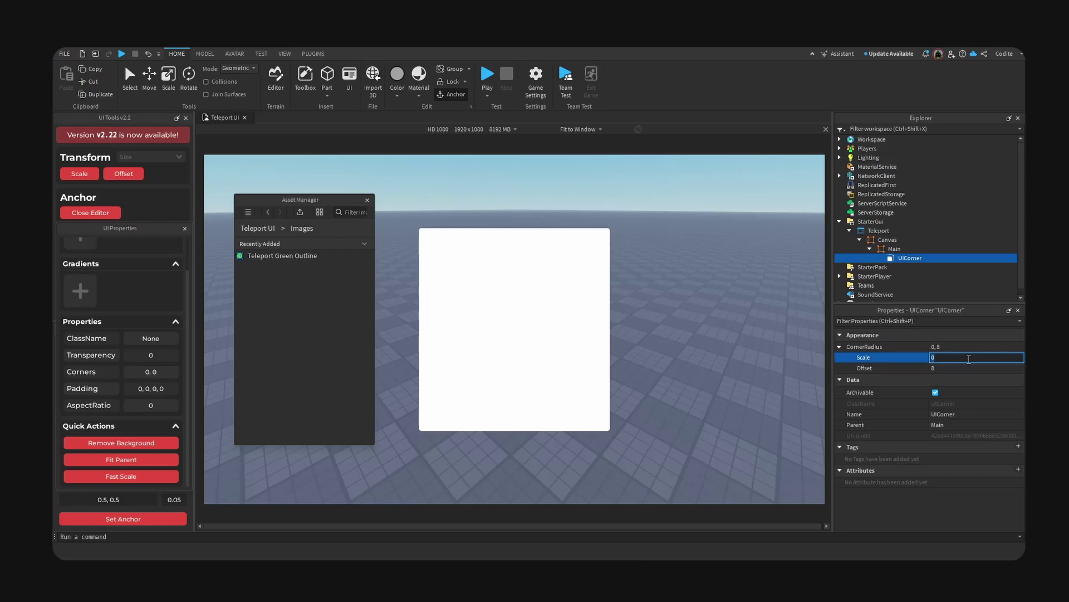
{"action": "type", "text": "0.1"}
{"action": "key", "text": "Return"}
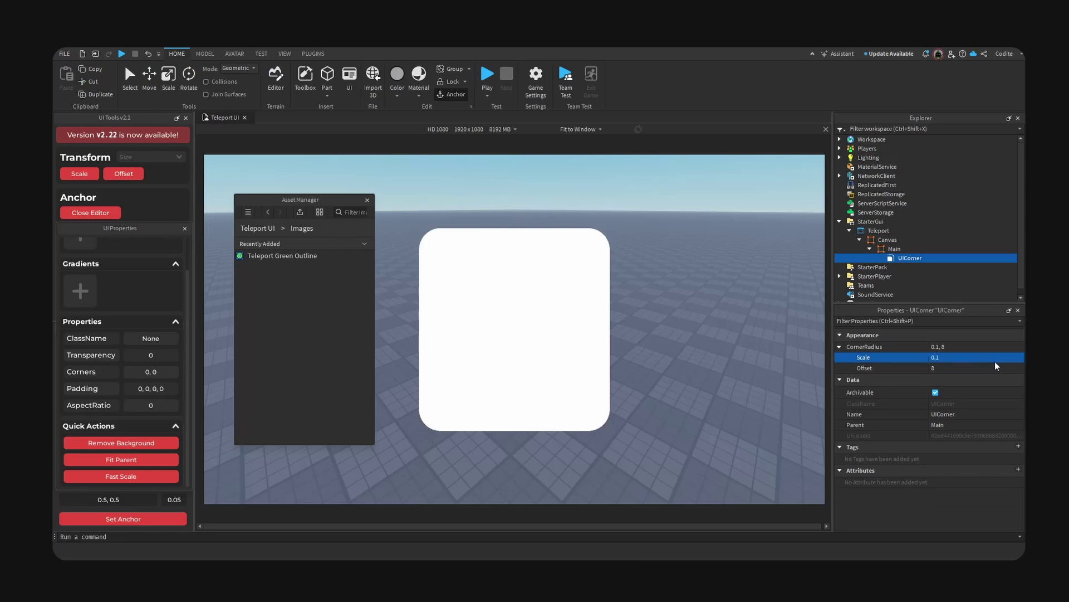
Set the Main frame's corner radius offset to 0 and its scale to 0.075.
{"action": "left_click", "coordinate": [984, 369]}
{"action": "type", "text": "0"}
{"action": "key", "text": "Return"}
{"action": "left_click", "coordinate": [1007, 359]}
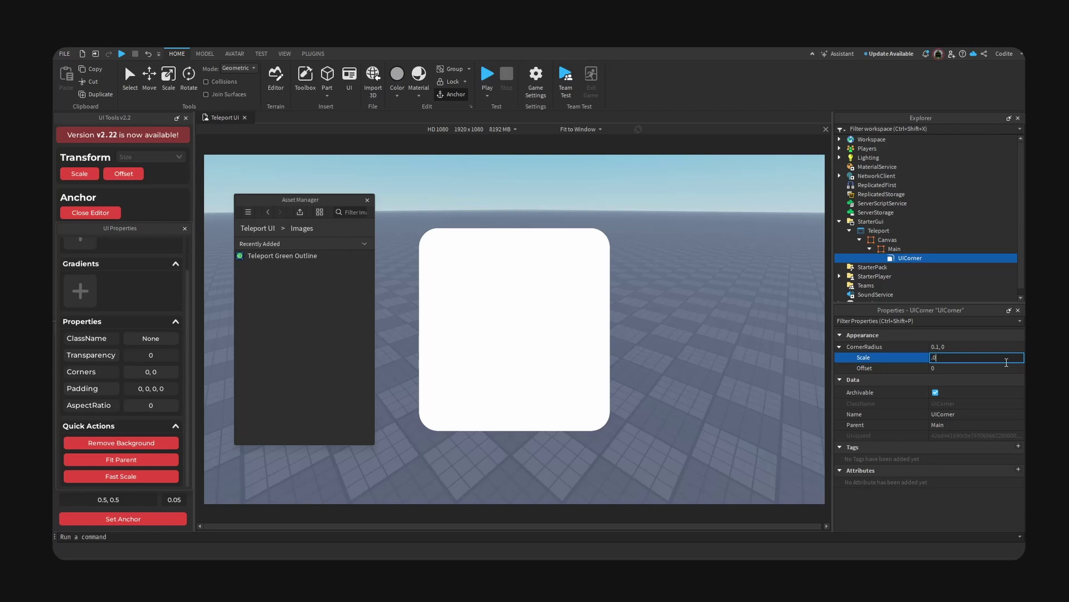
{"action": "type", "text": ".075"}
{"action": "key", "text": "Return"}
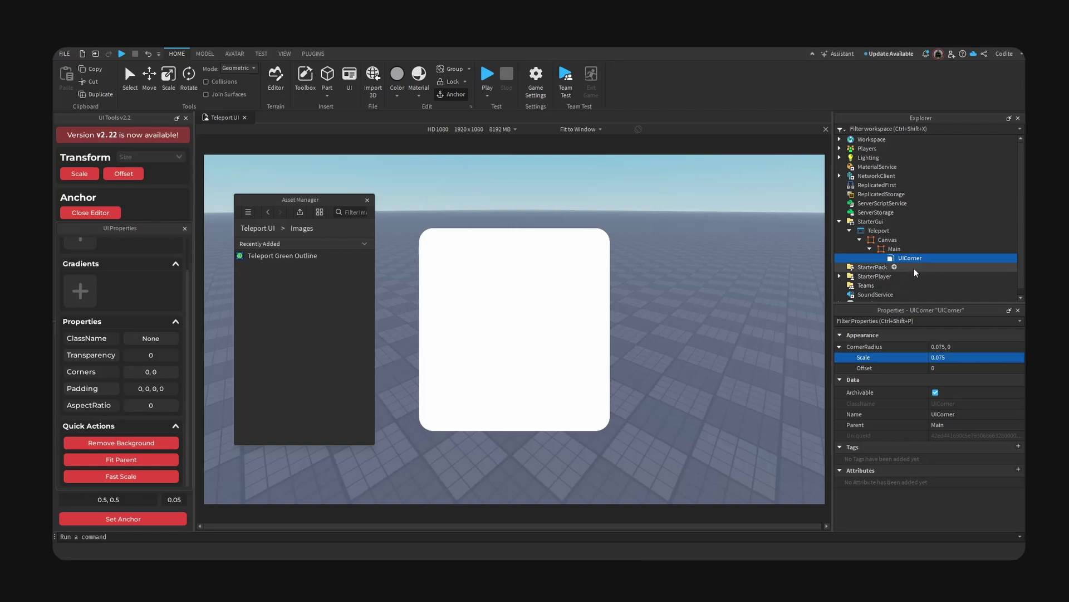
Insert a TextLabel into the Main frame and centre it with a 0.5, 0.5 anchor.
{"action": "left_click", "coordinate": [894, 248]}
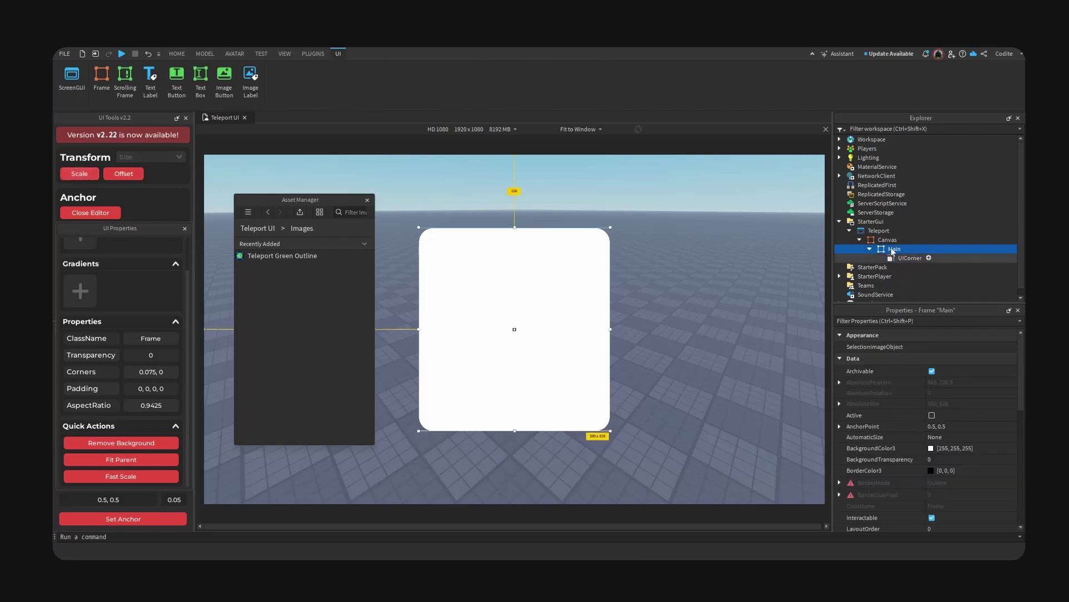
{"action": "left_click", "coordinate": [909, 249]}
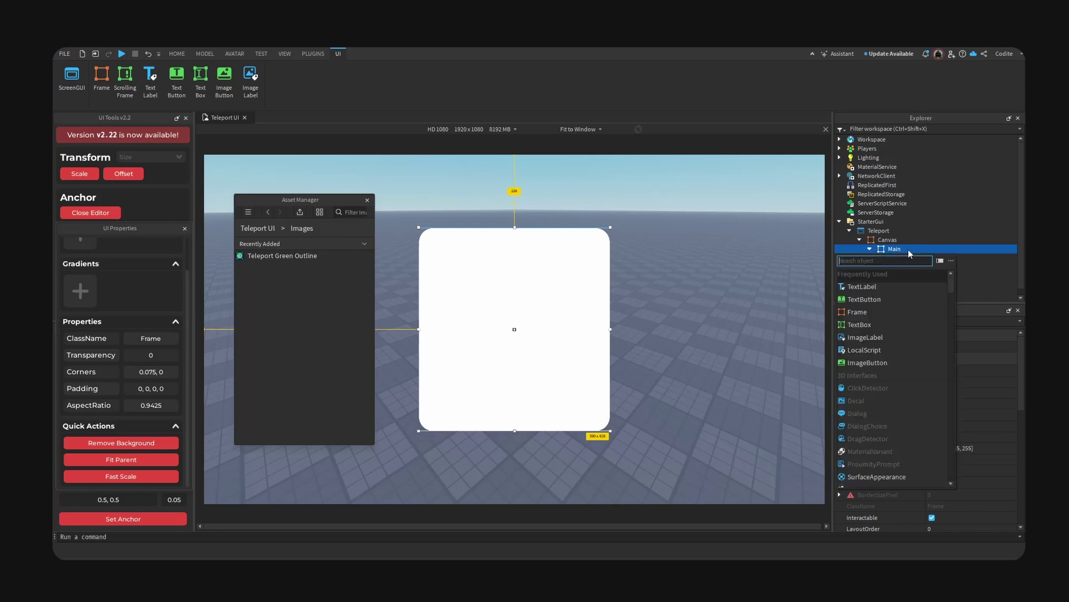
{"action": "type", "text": "text"}
{"action": "left_click", "coordinate": [863, 299]}
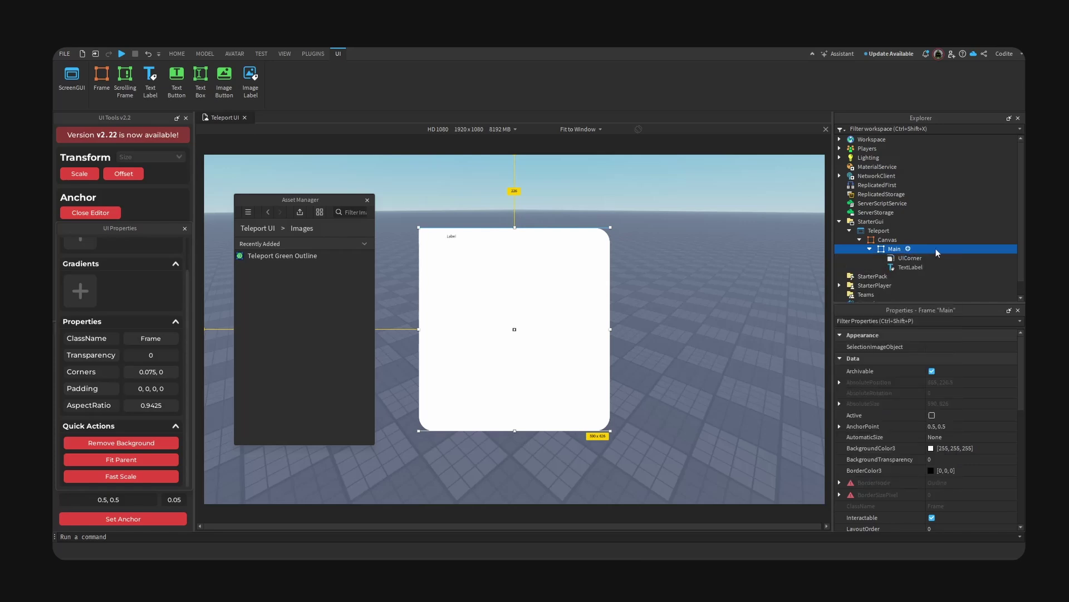
{"action": "left_click", "coordinate": [123, 519]}
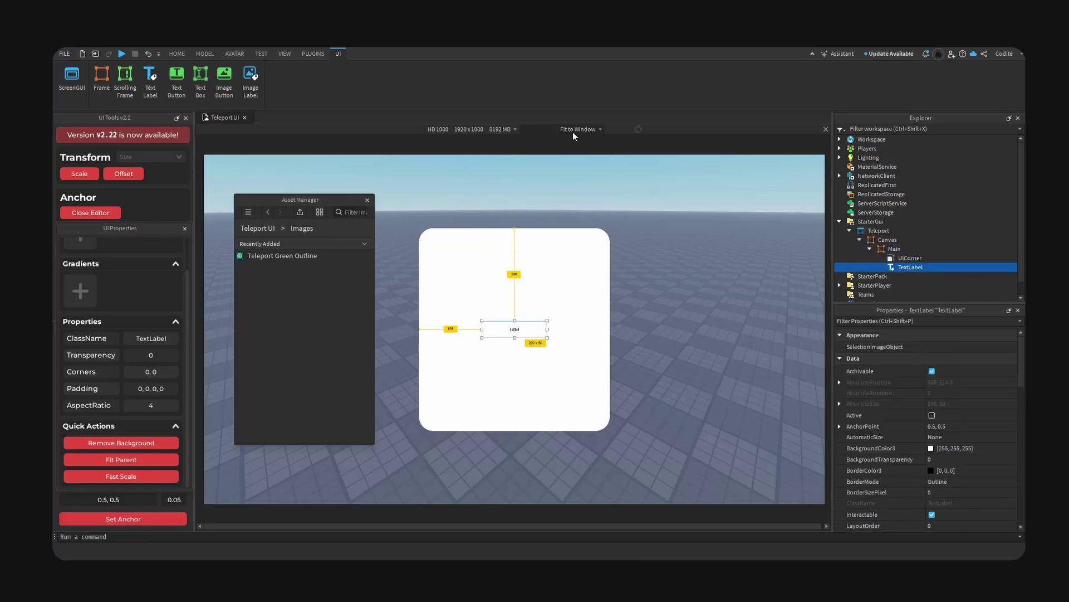
Turn on TextScaled for the text label and set its text colour to white (255, 255, 255).
{"action": "left_click", "coordinate": [580, 129]}
{"action": "left_click", "coordinate": [579, 151]}
{"action": "scroll", "coordinate": [816, 252], "scroll_direction": "down", "scroll_amount": 3}
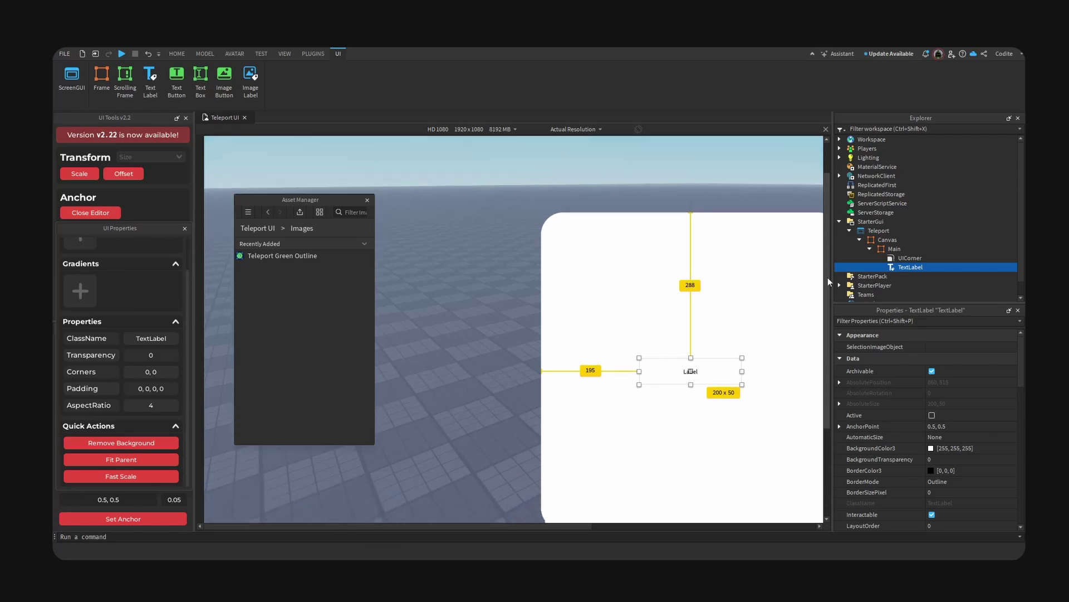
{"action": "left_click_drag", "start_coordinate": [559, 527], "coordinate": [644, 507]}
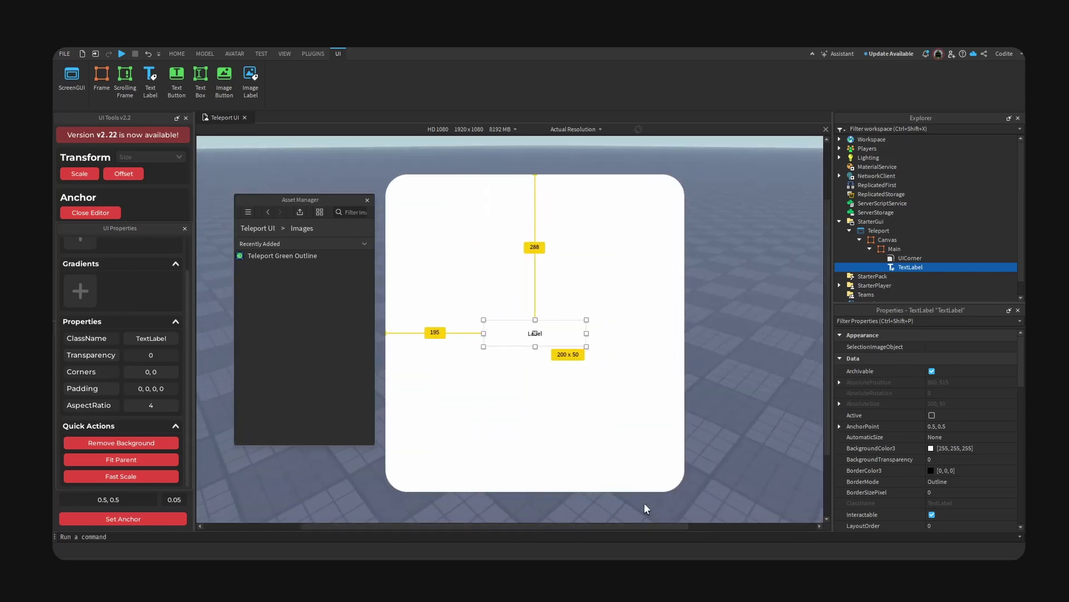
{"action": "scroll", "coordinate": [968, 481], "scroll_direction": "down", "scroll_amount": 5}
{"action": "scroll", "coordinate": [969, 481], "scroll_direction": "down", "scroll_amount": 5}
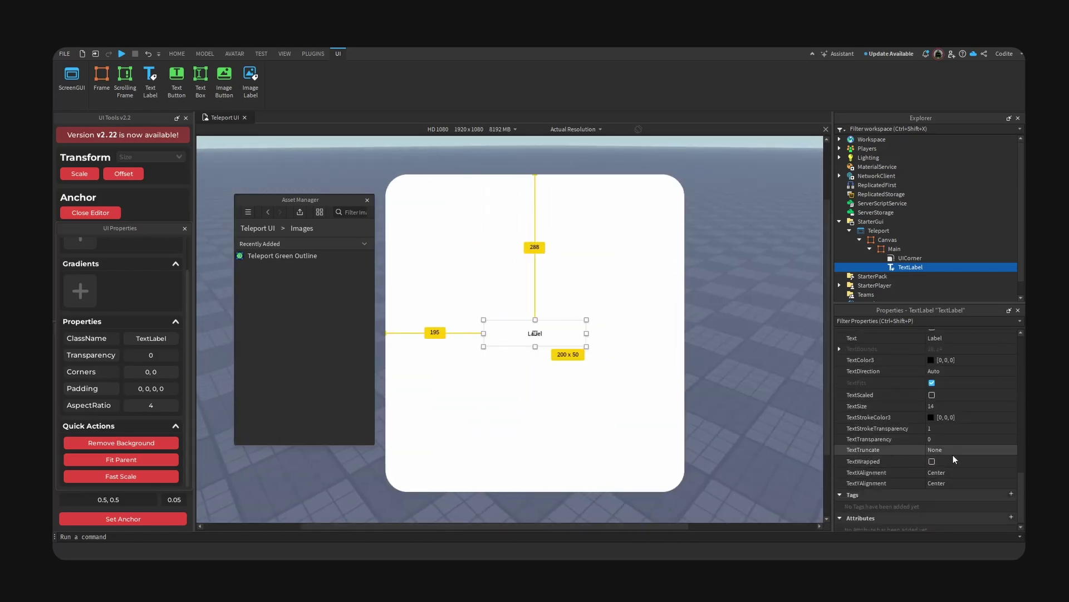
{"action": "left_click", "coordinate": [933, 395]}
{"action": "left_click", "coordinate": [931, 361]}
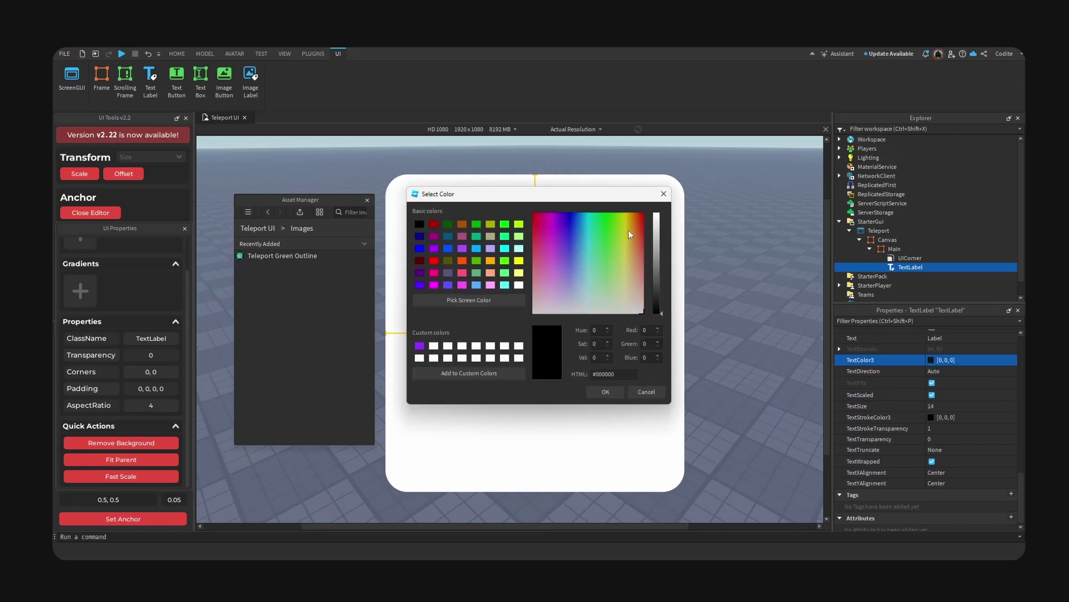
{"action": "left_click_drag", "start_coordinate": [658, 224], "coordinate": [658, 210]}
{"action": "left_click_drag", "start_coordinate": [603, 195], "coordinate": [757, 200]}
{"action": "left_click_drag", "start_coordinate": [731, 267], "coordinate": [645, 335]}
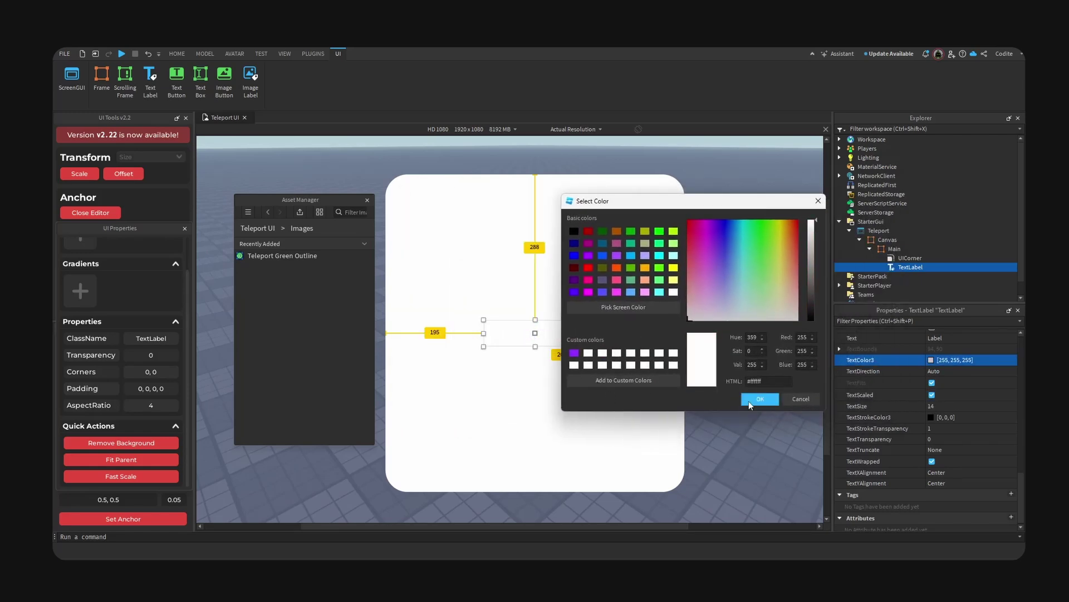
{"action": "left_click", "coordinate": [749, 400]}
Add a UIStroke to the text label and set its thickness to 4.
{"action": "left_click", "coordinate": [931, 267]}
{"action": "type", "text": "stro"}
{"action": "key", "text": "Return"}
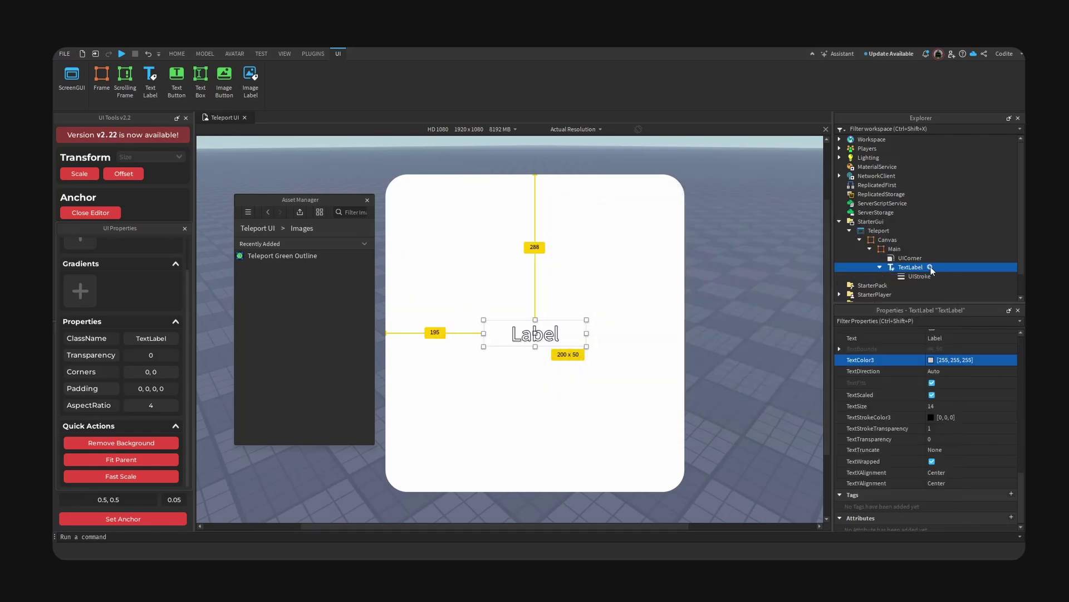
{"action": "left_click", "coordinate": [972, 378]}
{"action": "type", "text": "4"}
{"action": "key", "text": "Return"}
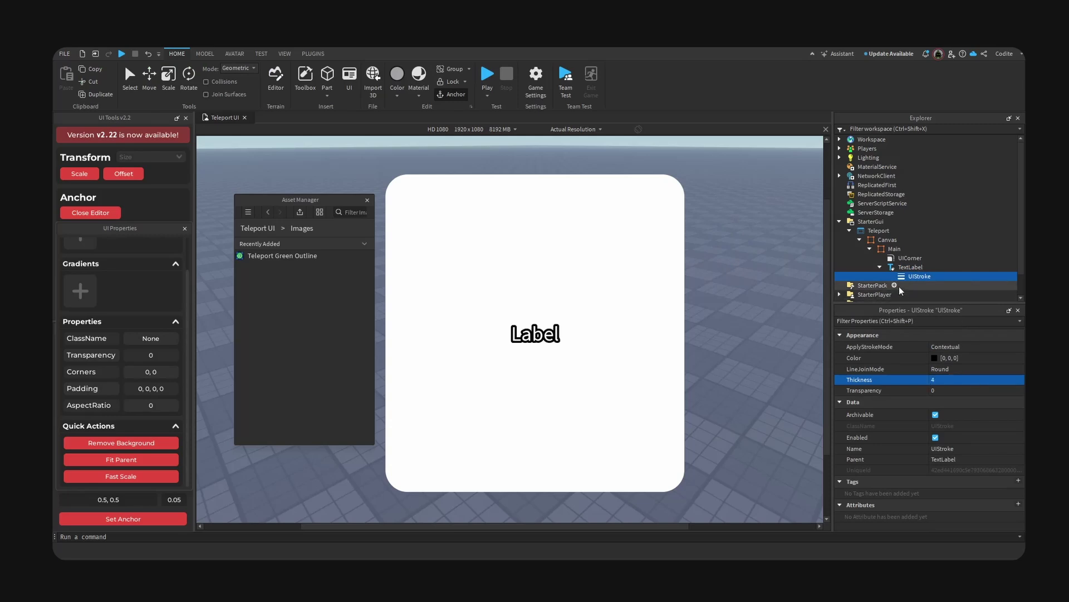
Set the text label's font face to Fredoka One.
{"action": "double_click", "coordinate": [899, 269]}
{"action": "scroll", "coordinate": [937, 348], "scroll_direction": "down", "scroll_amount": 5}
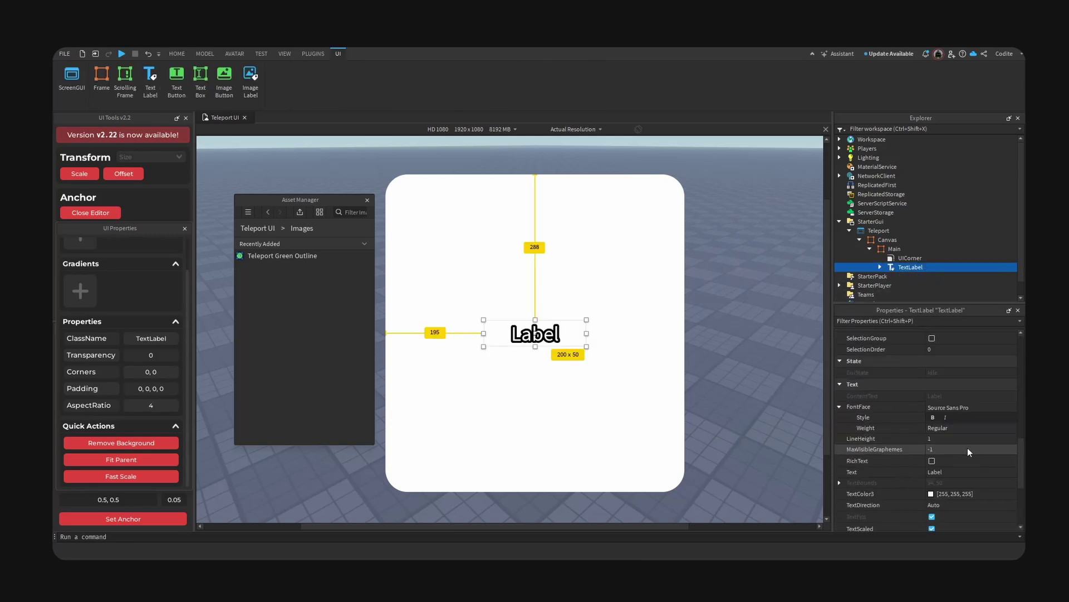
{"action": "left_click", "coordinate": [951, 408]}
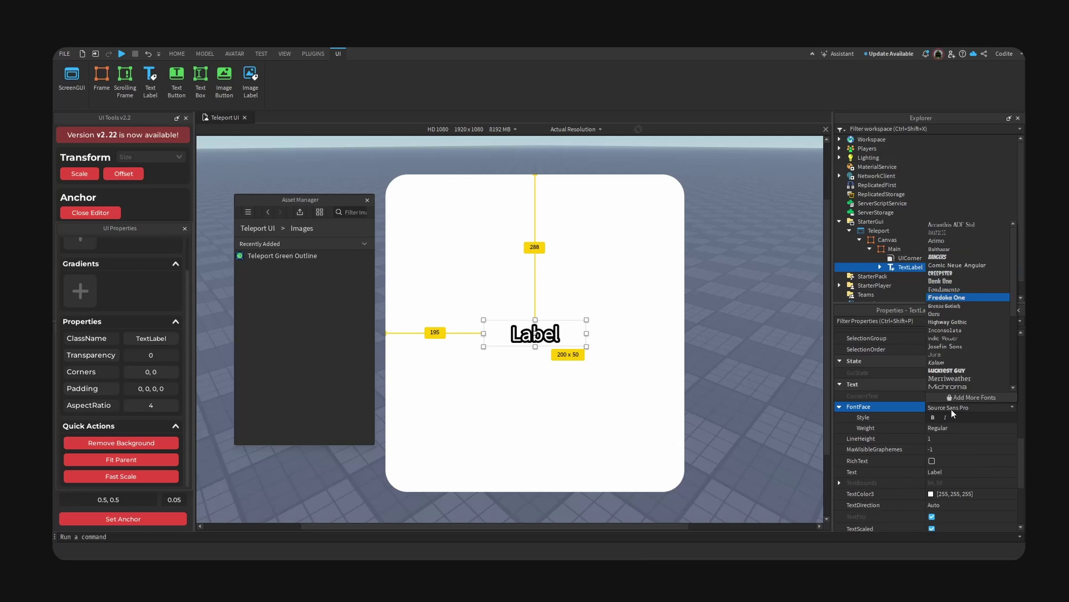
{"action": "key", "text": "Return"}
Move the text label to about 77 px below the Main frame's upper edge and change its text to Teleport.
{"action": "left_click_drag", "start_coordinate": [559, 350], "coordinate": [532, 243]}
{"action": "double_click", "coordinate": [524, 229]}
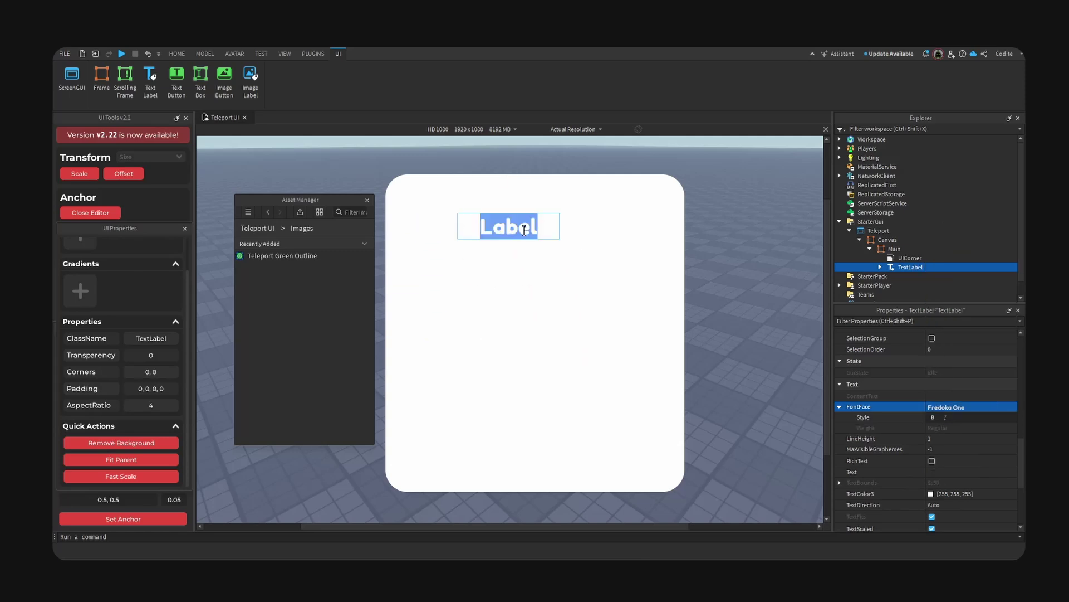
{"action": "key", "text": "BackSpace"}
{"action": "type", "text": "Teleport"}
{"action": "key", "text": "Return"}
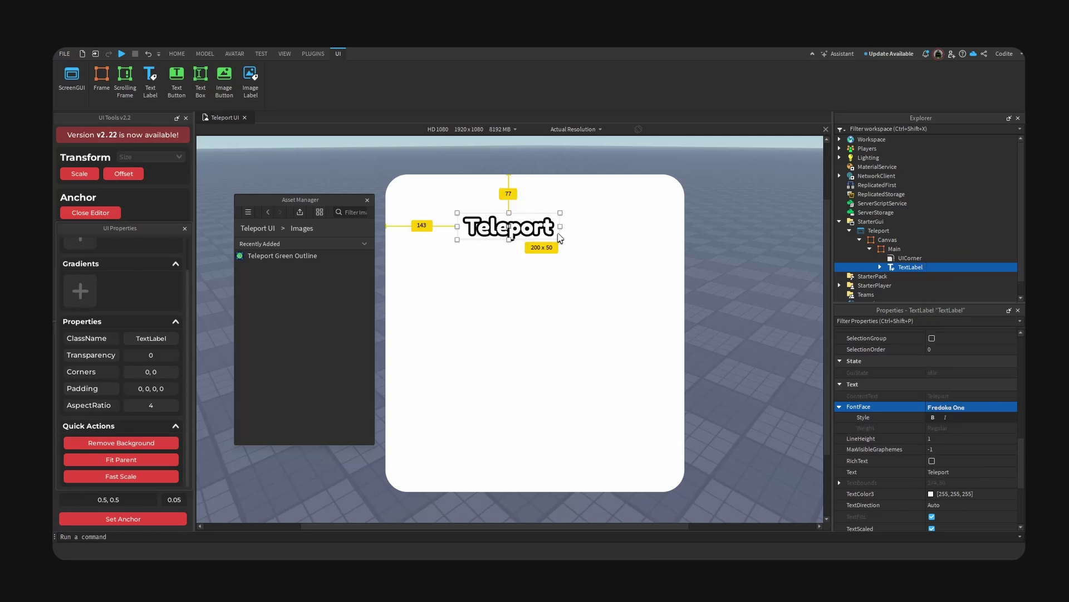
Resize the Teleport label to about 174 by 50, place it across Main's upper edge near the left corner, and remove its background.
{"action": "left_click_drag", "start_coordinate": [562, 226], "coordinate": [466, 181]}
{"action": "left_click", "coordinate": [465, 179]}
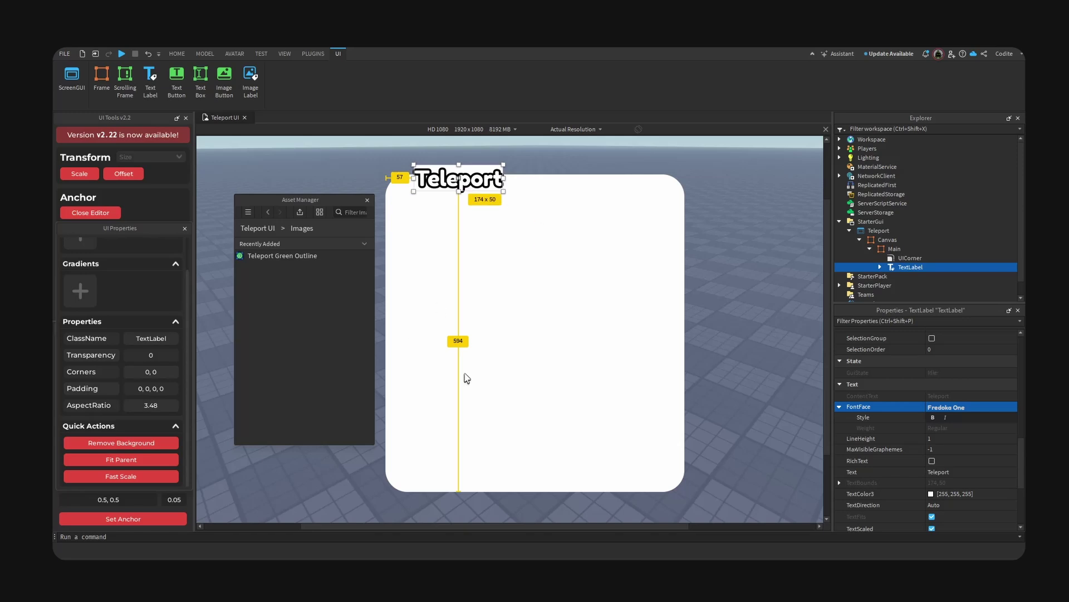
{"action": "left_click", "coordinate": [155, 444]}
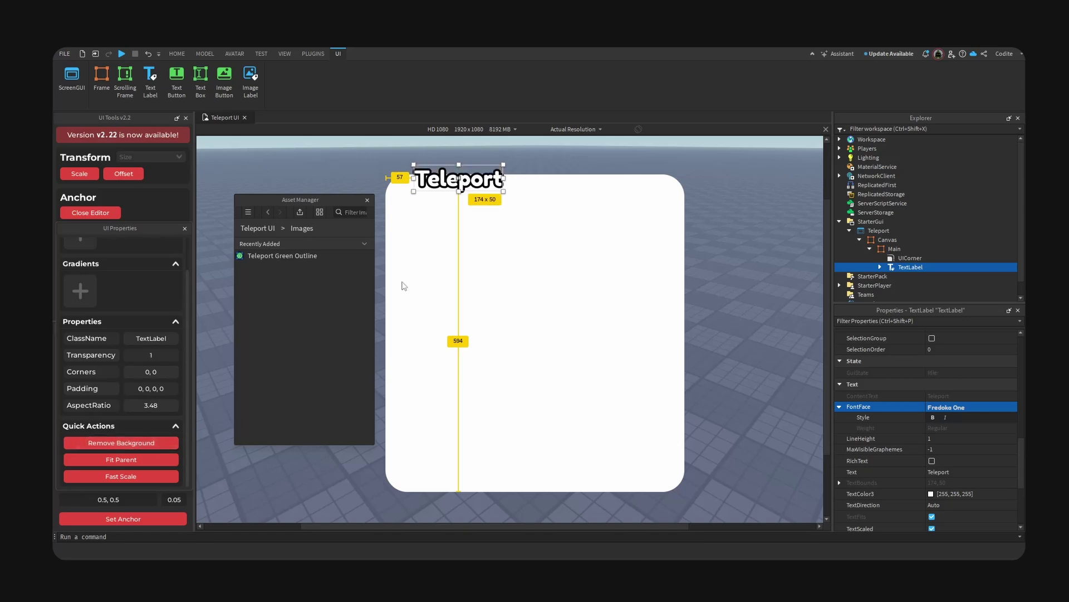
{"action": "left_click_drag", "start_coordinate": [443, 180], "coordinate": [440, 178]}
Copy the Teleport label's UIStroke into the Main frame and set the copy's thickness to 5.
{"action": "left_click", "coordinate": [880, 267]}
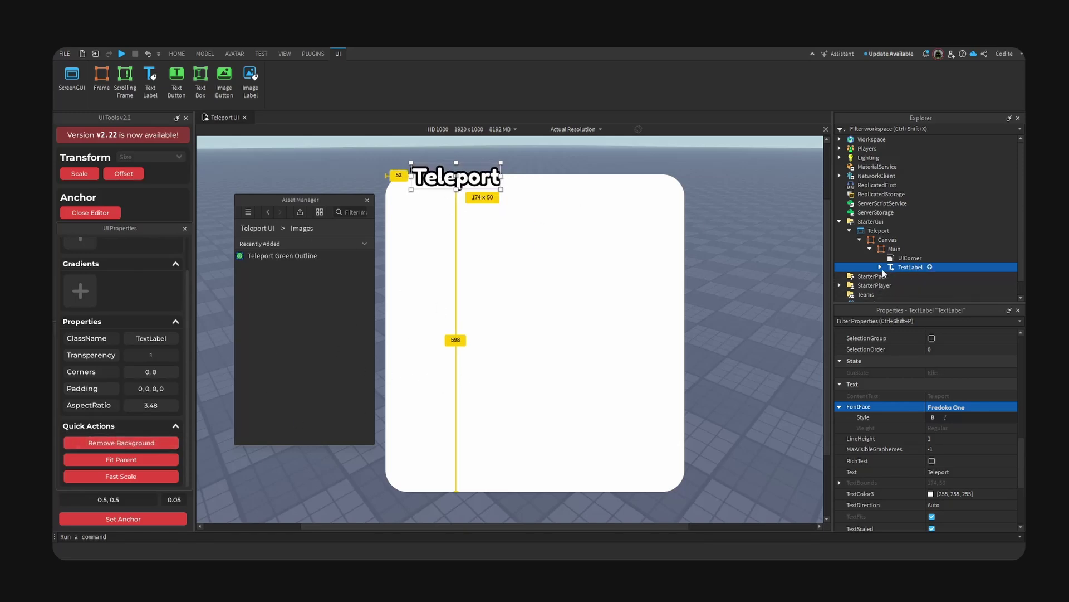
{"action": "left_click", "coordinate": [912, 276]}
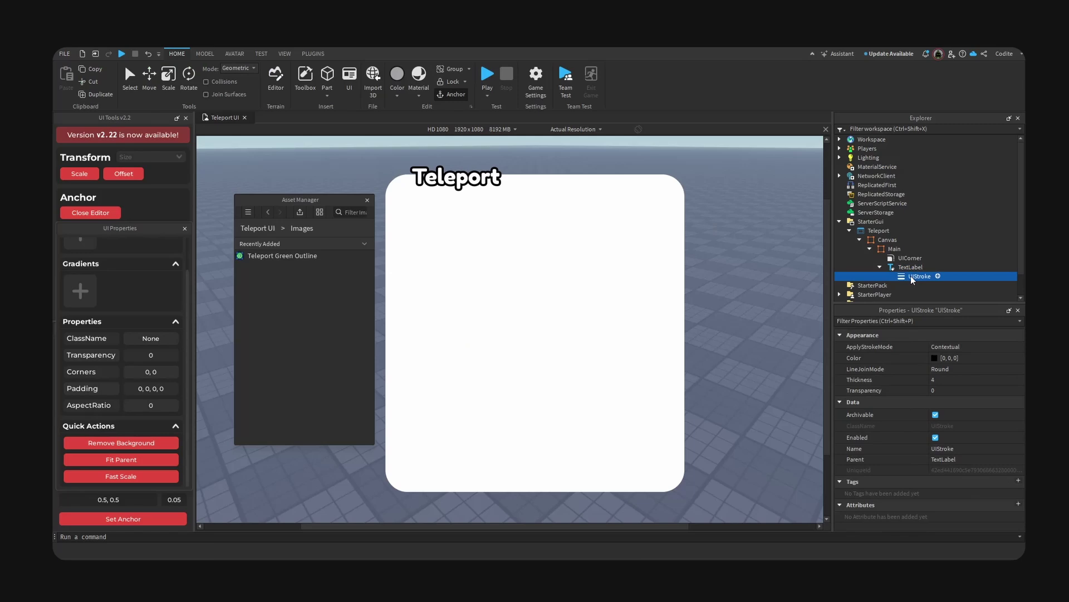
{"action": "left_click", "coordinate": [880, 267]}
{"action": "left_click", "coordinate": [890, 249]}
{"action": "key", "text": "ctrl+shift+v"}
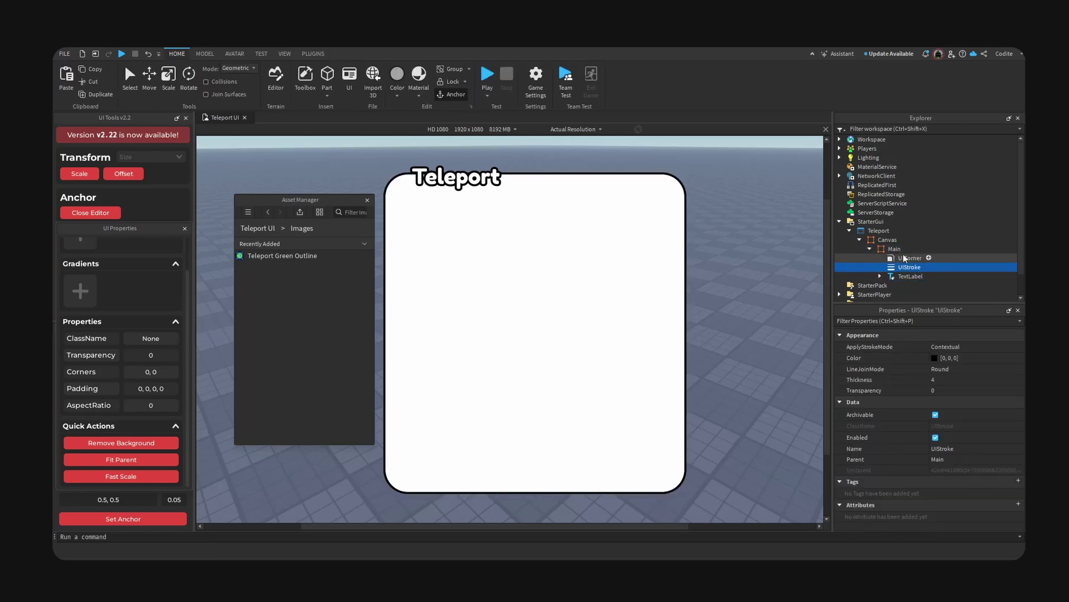
{"action": "left_click", "coordinate": [973, 382]}
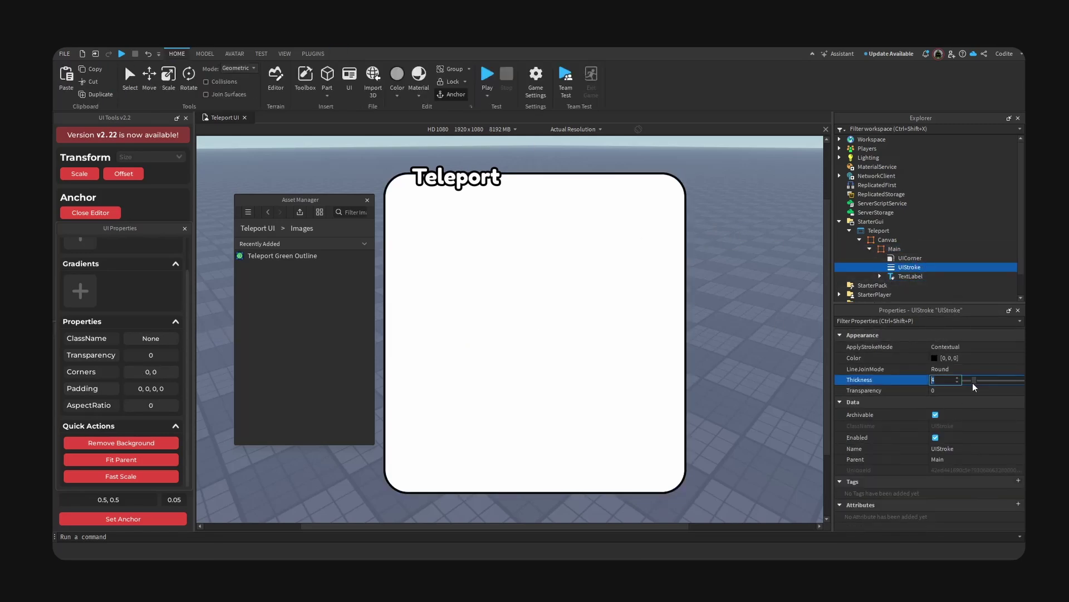
{"action": "type", "text": "5"}
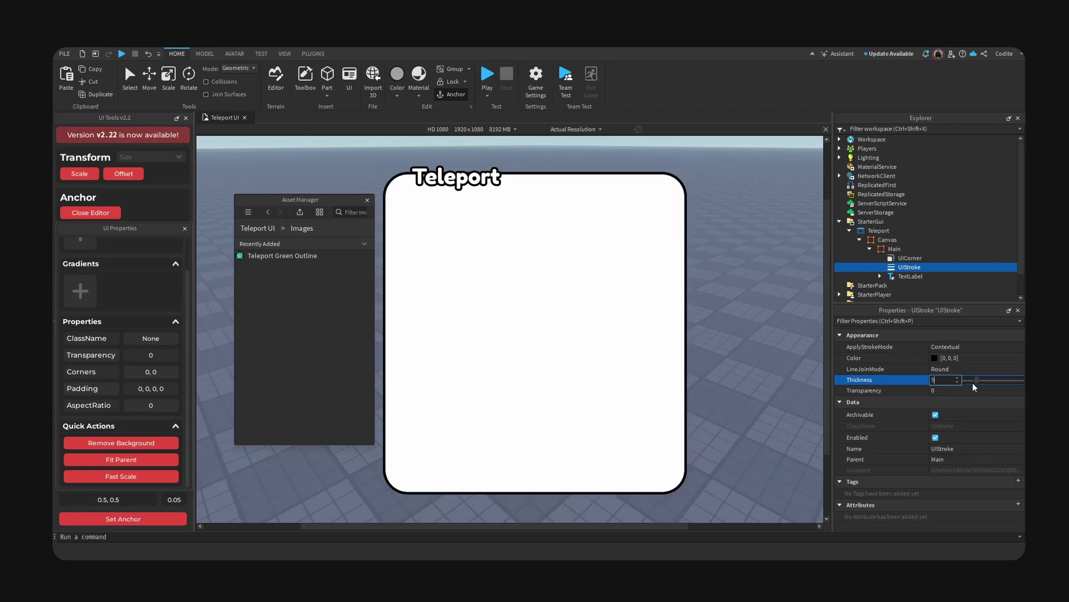
Fit the UI preview to the window and set the Main frame's stroke thickness to 7.
{"action": "left_click", "coordinate": [575, 129]}
{"action": "left_click", "coordinate": [569, 165]}
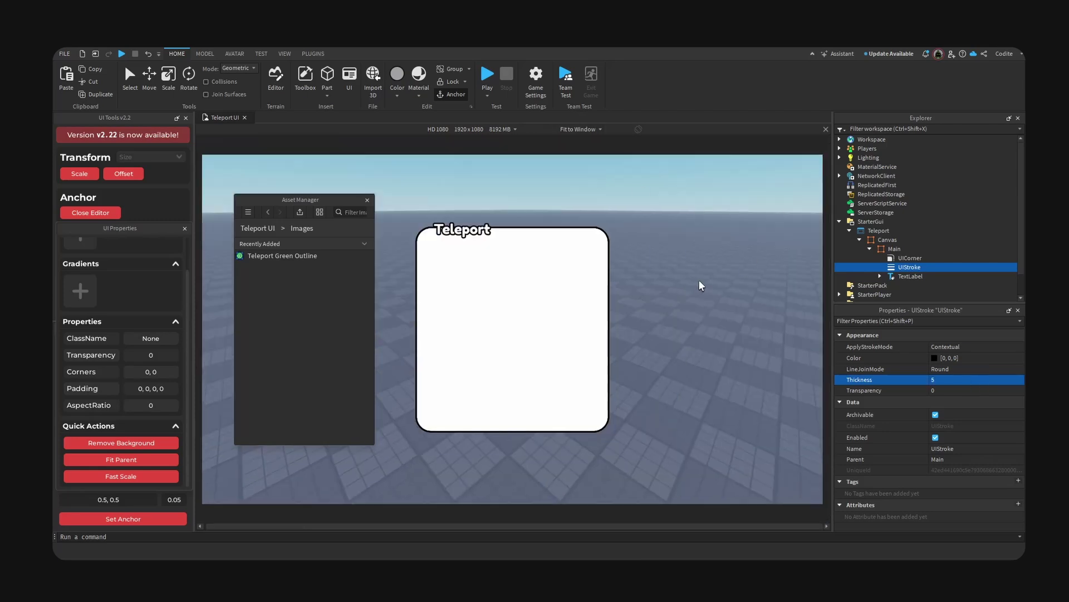
{"action": "left_click", "coordinate": [960, 383]}
{"action": "type", "text": "7"}
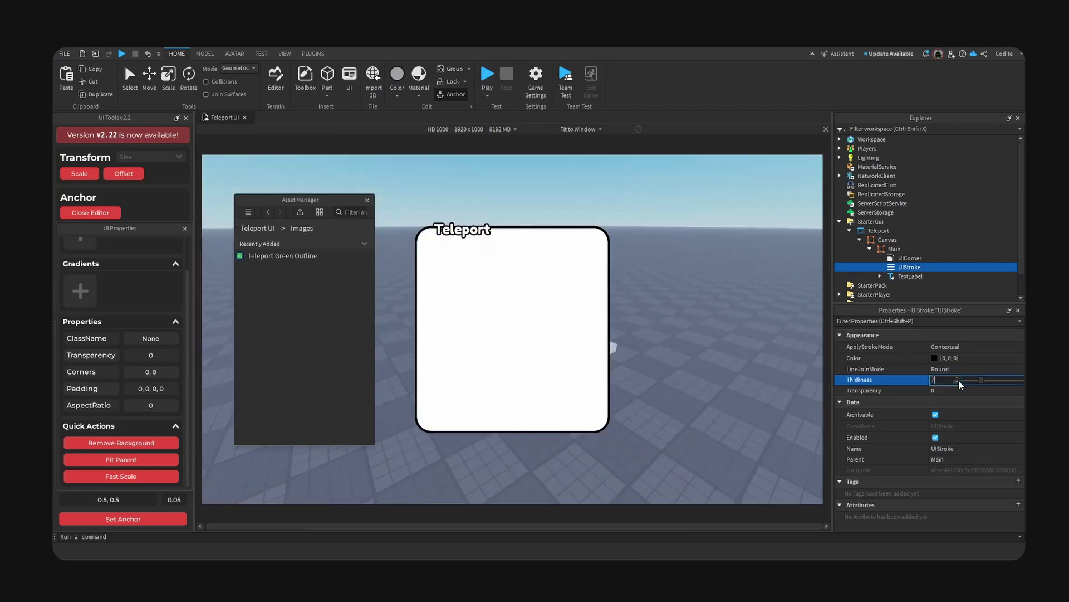
{"action": "key", "text": "Return"}
Set the Main frame's UICorner radius scale to 0.06.
{"action": "left_click", "coordinate": [909, 258]}
{"action": "left_click", "coordinate": [839, 346]}
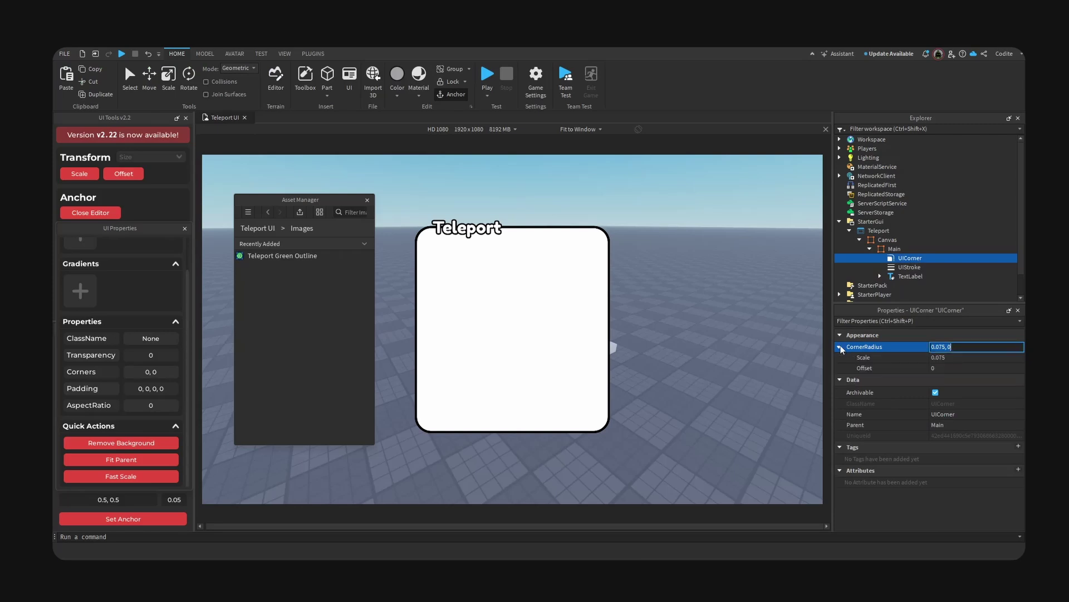
{"action": "left_click", "coordinate": [976, 358]}
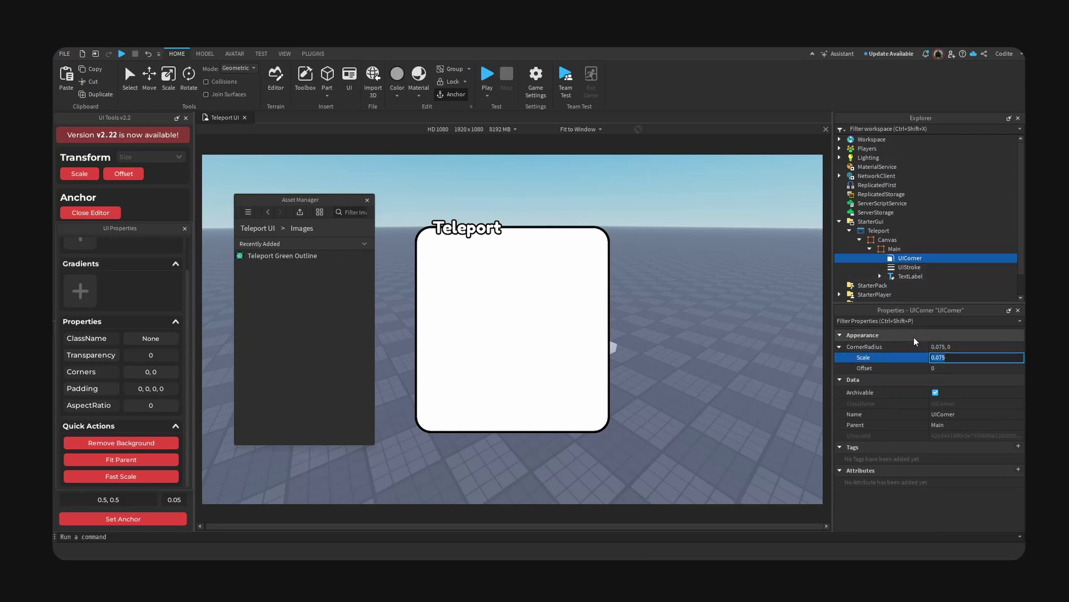
{"action": "key", "text": "BackSpace"}
{"action": "type", "text": ".06"}
{"action": "key", "text": "Return"}
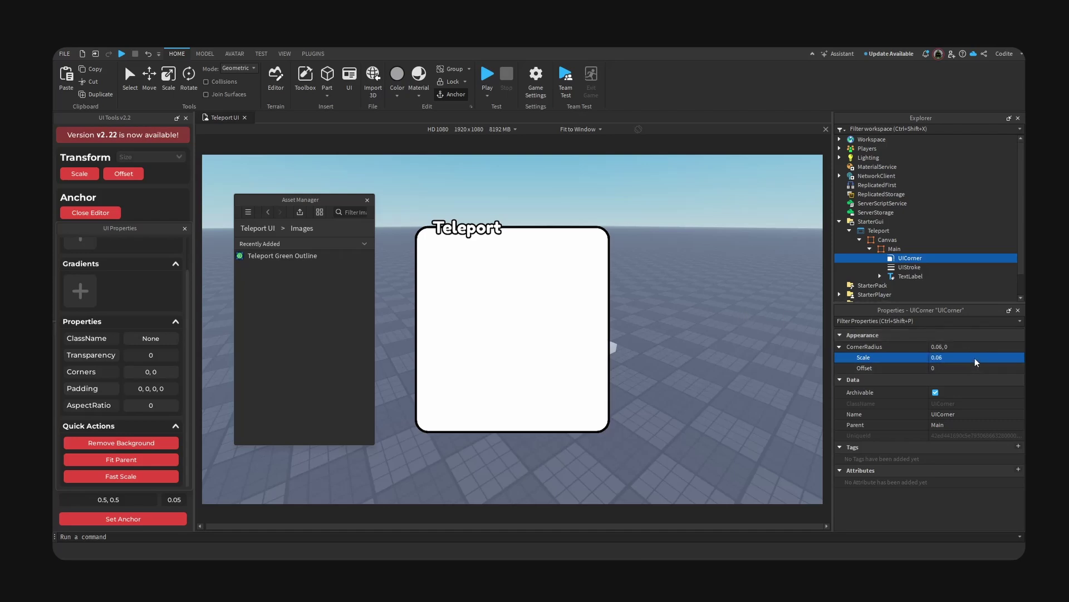
Set the Teleport label's UIStroke thickness to 5, check the preview at actual resolution, and return it to fit the window.
{"action": "left_click", "coordinate": [458, 231]}
{"action": "left_click", "coordinate": [880, 276]}
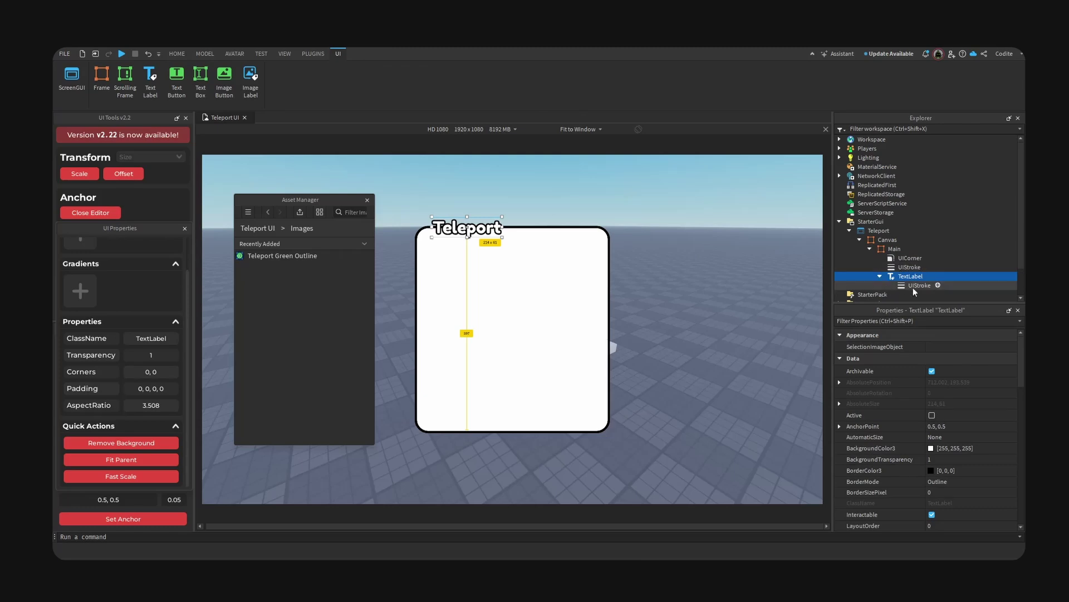
{"action": "left_click", "coordinate": [914, 285]}
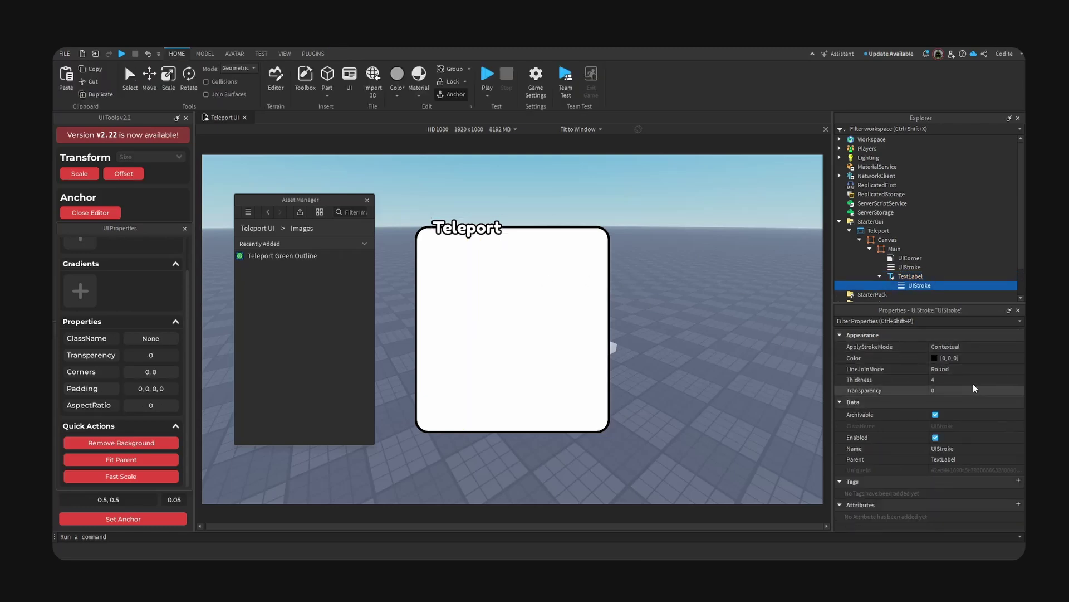
{"action": "left_click", "coordinate": [982, 381]}
{"action": "left_click", "coordinate": [982, 380]}
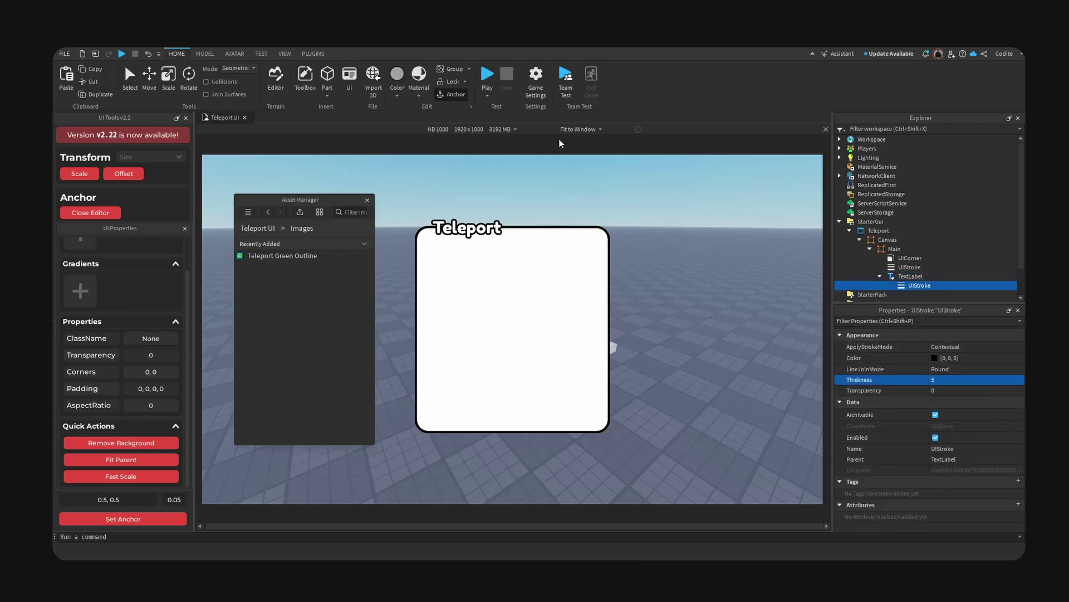
{"action": "left_click", "coordinate": [579, 129]}
{"action": "left_click", "coordinate": [580, 151]}
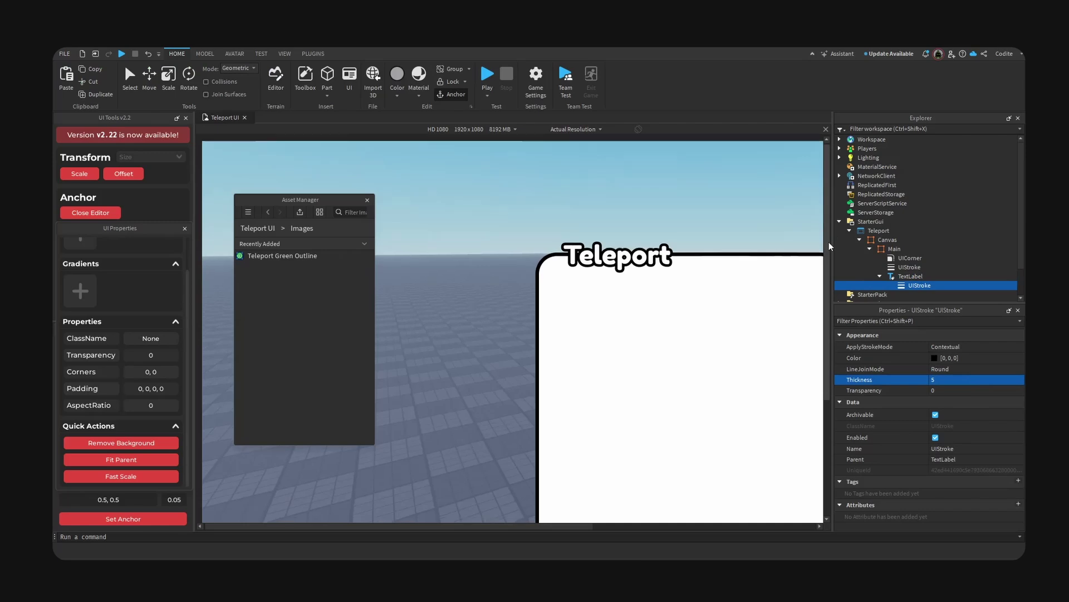
{"action": "left_click", "coordinate": [578, 128]}
{"action": "left_click", "coordinate": [579, 140]}
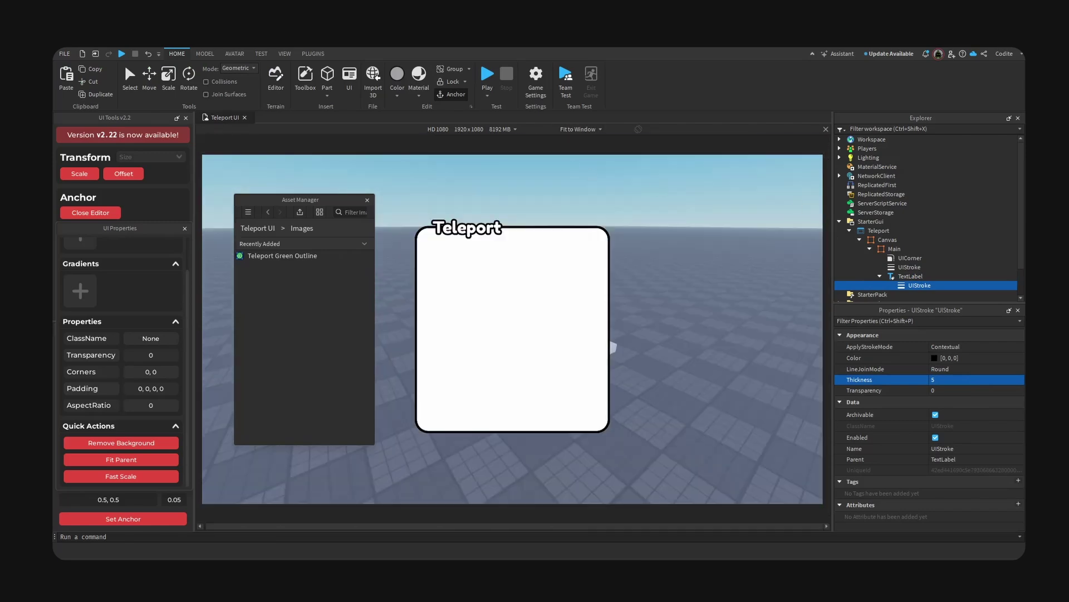
Enlarge the Teleport label to about 242 by 69, keeping it on Main's upper edge near the left corner.
{"action": "left_click", "coordinate": [499, 230]}
{"action": "left_click_drag", "start_coordinate": [503, 227], "coordinate": [512, 226]}
{"action": "left_click", "coordinate": [580, 267]}
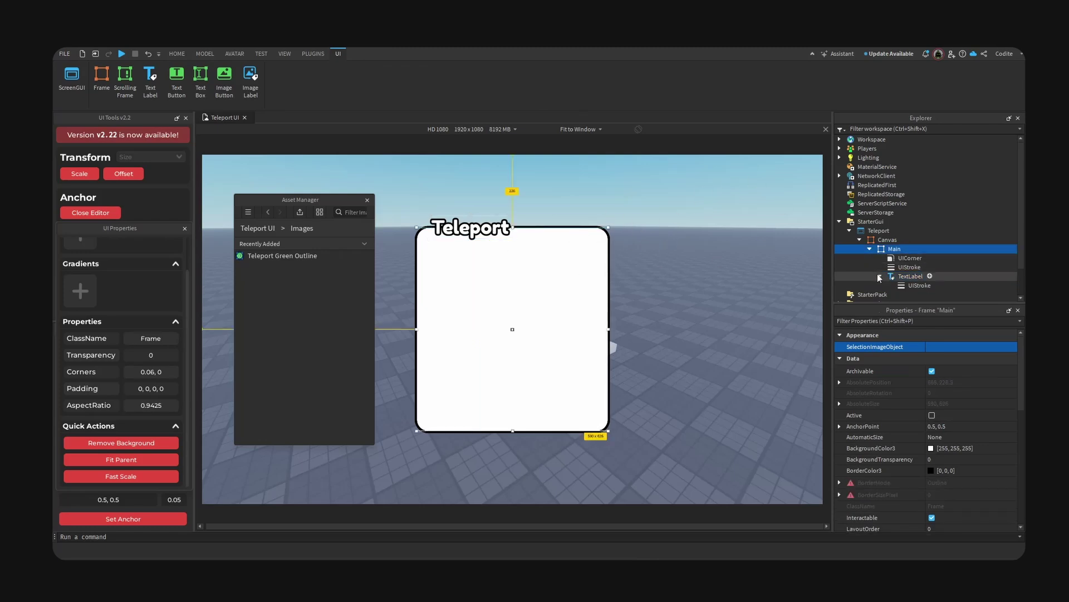
Add a Frame inside Main and give it the Photoshop design's red background colour, #fe2020.
{"action": "left_click", "coordinate": [909, 249]}
{"action": "type", "text": "f"}
{"action": "left_click", "coordinate": [908, 274]}
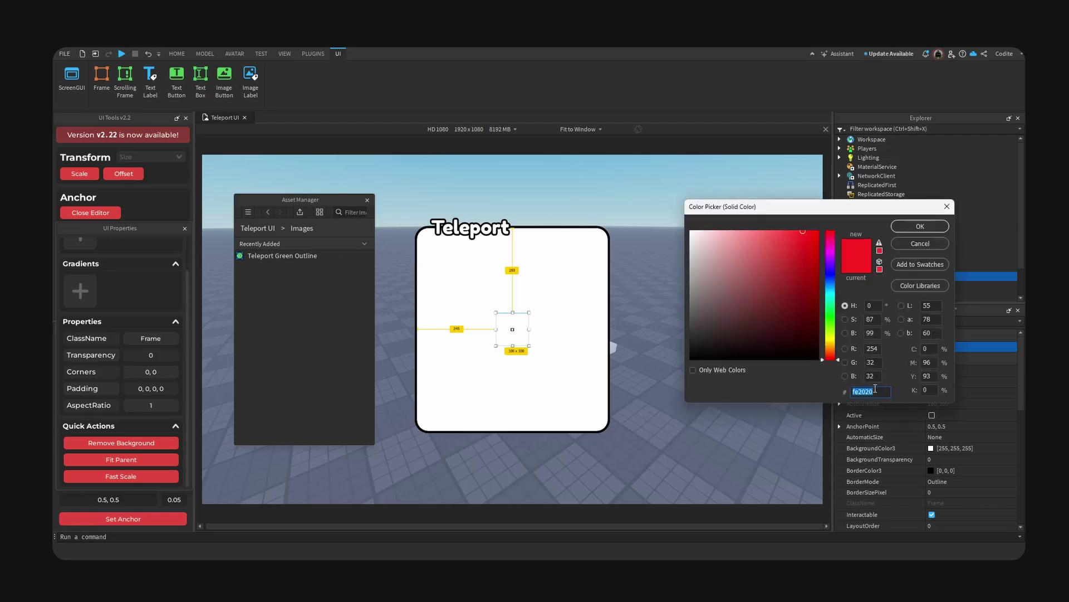
{"action": "left_click", "coordinate": [875, 393]}
{"action": "left_click_drag", "start_coordinate": [875, 393], "coordinate": [853, 392]}
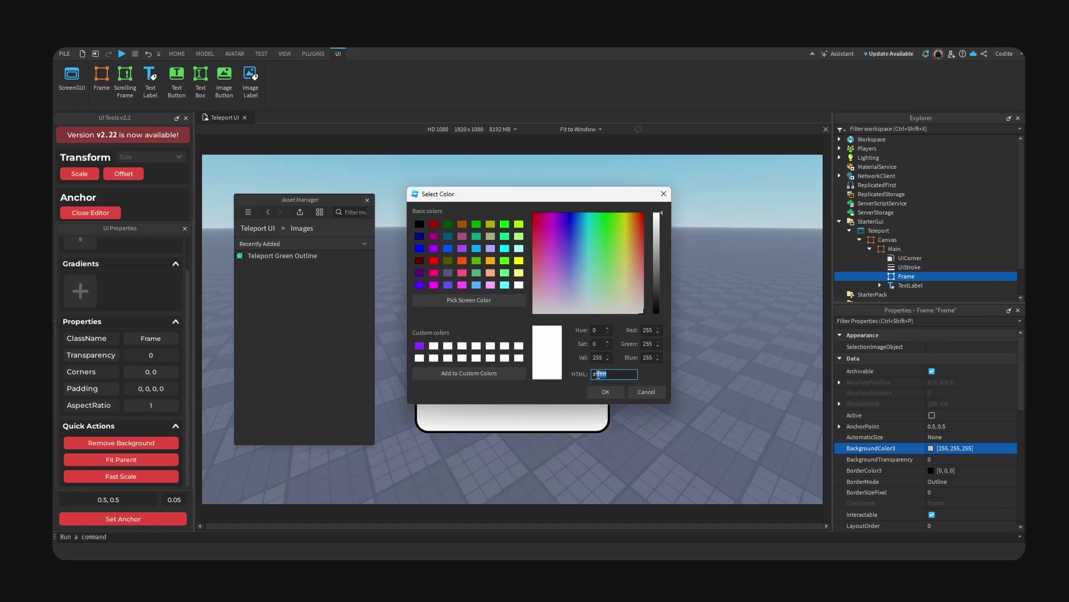
{"action": "type", "text": "fe2020"}
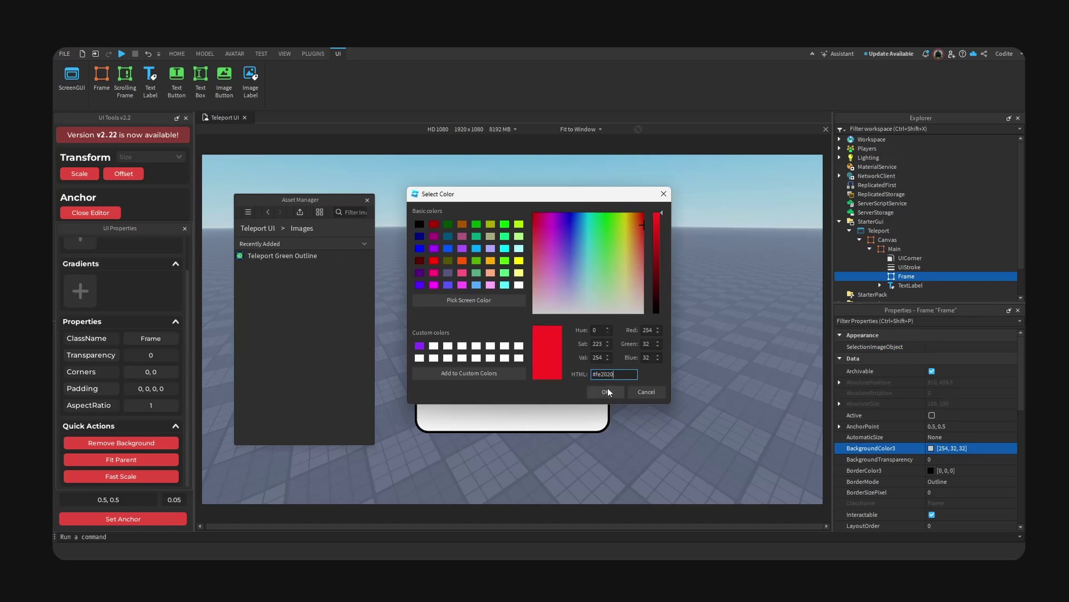
{"action": "left_click", "coordinate": [606, 392]}
Add a UICorner to the red frame with radius scale 1 and offset 0.
{"action": "left_click", "coordinate": [928, 276]}
{"action": "type", "text": "corn"}
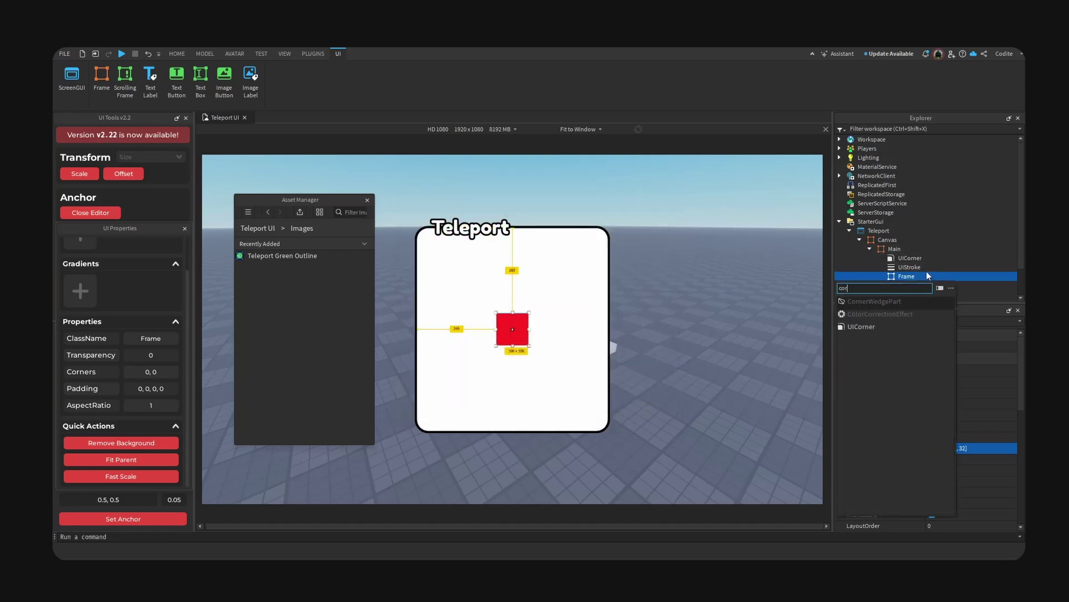
{"action": "key", "text": "Return"}
{"action": "left_click", "coordinate": [880, 276]}
{"action": "left_click", "coordinate": [916, 285]}
{"action": "left_click", "coordinate": [840, 347]}
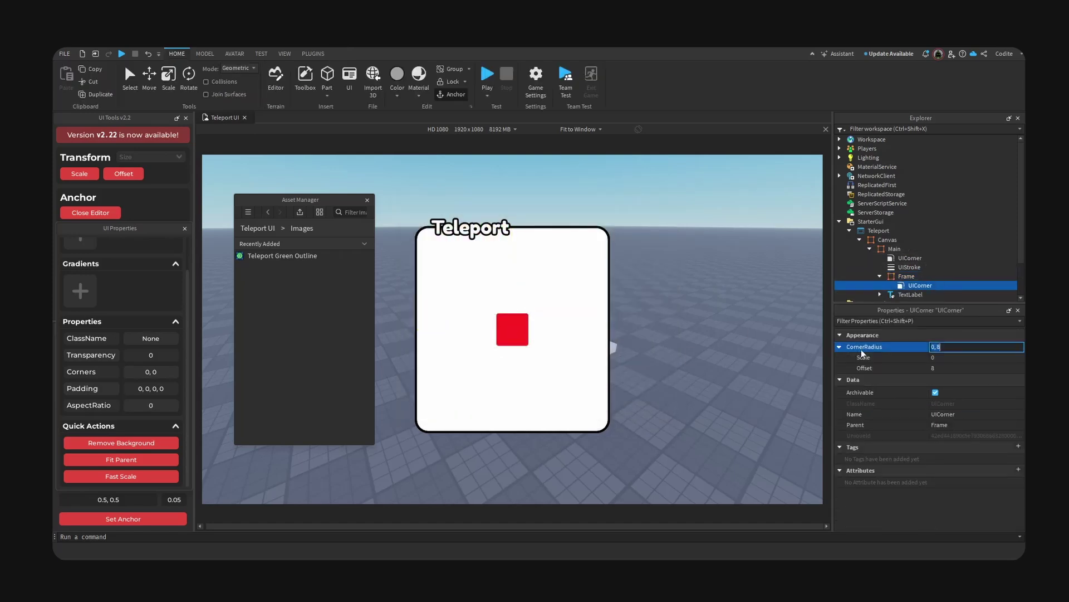
{"action": "left_click", "coordinate": [968, 358]}
{"action": "key", "text": "Return"}
{"action": "left_click", "coordinate": [954, 368]}
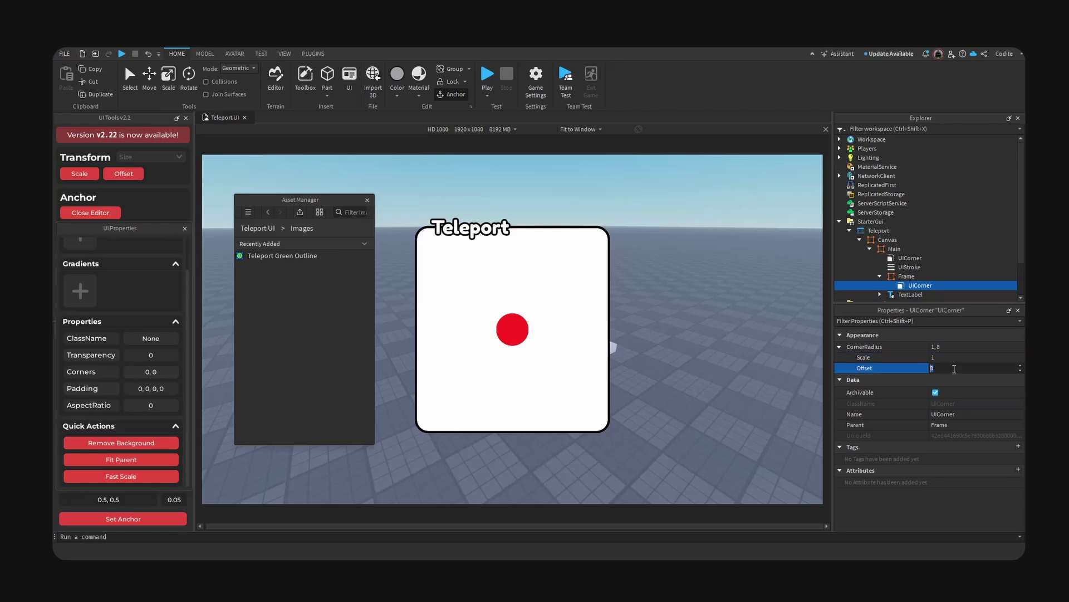
Rename the red round frame as Close.
{"action": "left_click", "coordinate": [976, 277]}
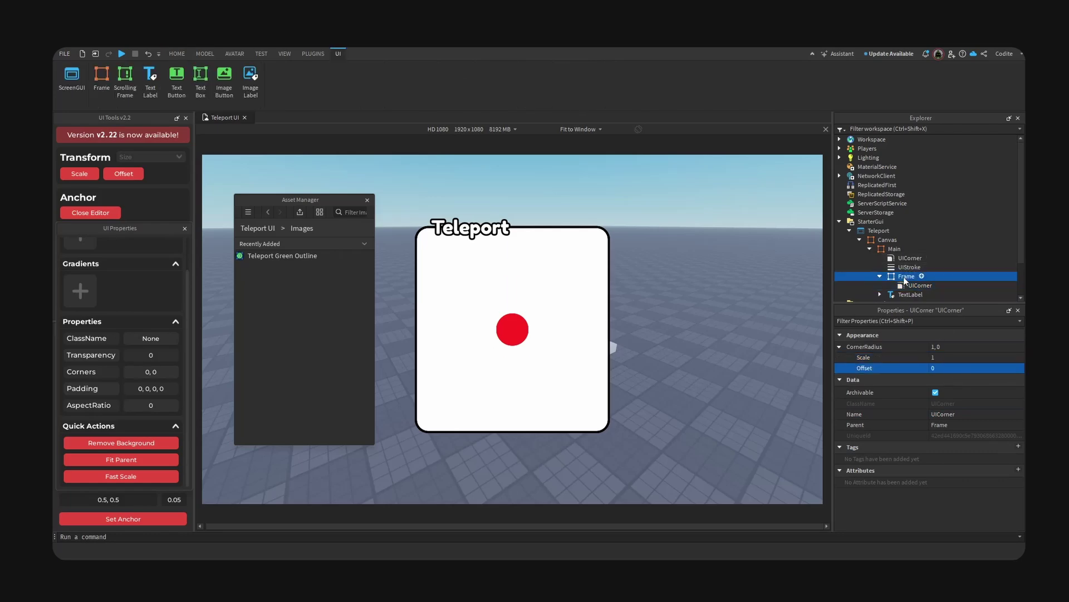
{"action": "key", "text": "F2"}
{"action": "type", "text": "Close"}
{"action": "key", "text": "Return"}
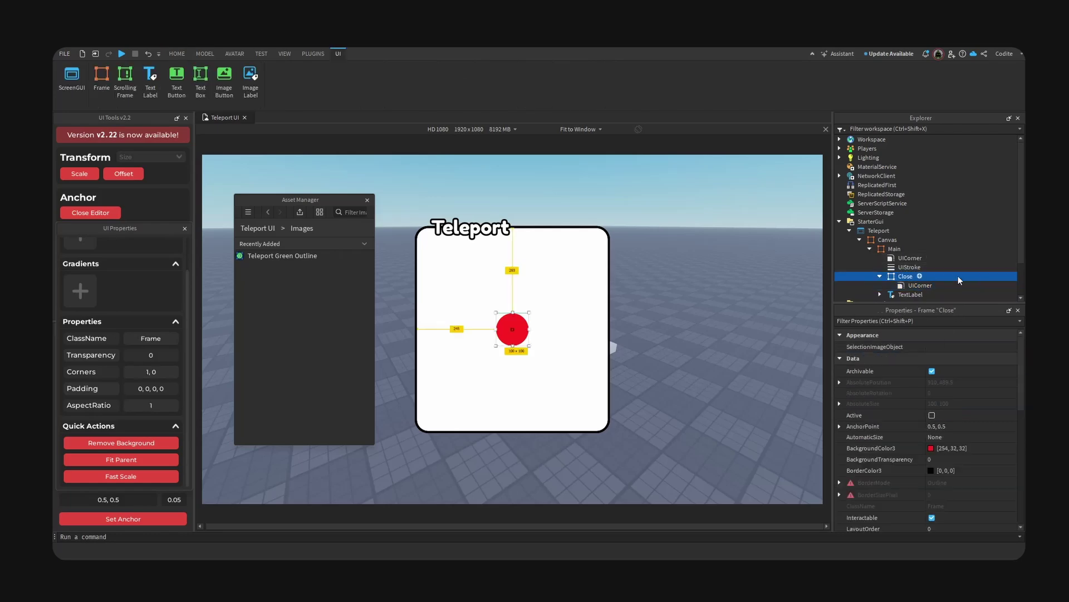
Copy Main's UIStroke into the Close frame.
{"action": "left_click", "coordinate": [918, 268]}
{"action": "key", "text": "ctrl+c"}
{"action": "left_click", "coordinate": [898, 276]}
{"action": "key", "text": "ctrl+shift+v"}
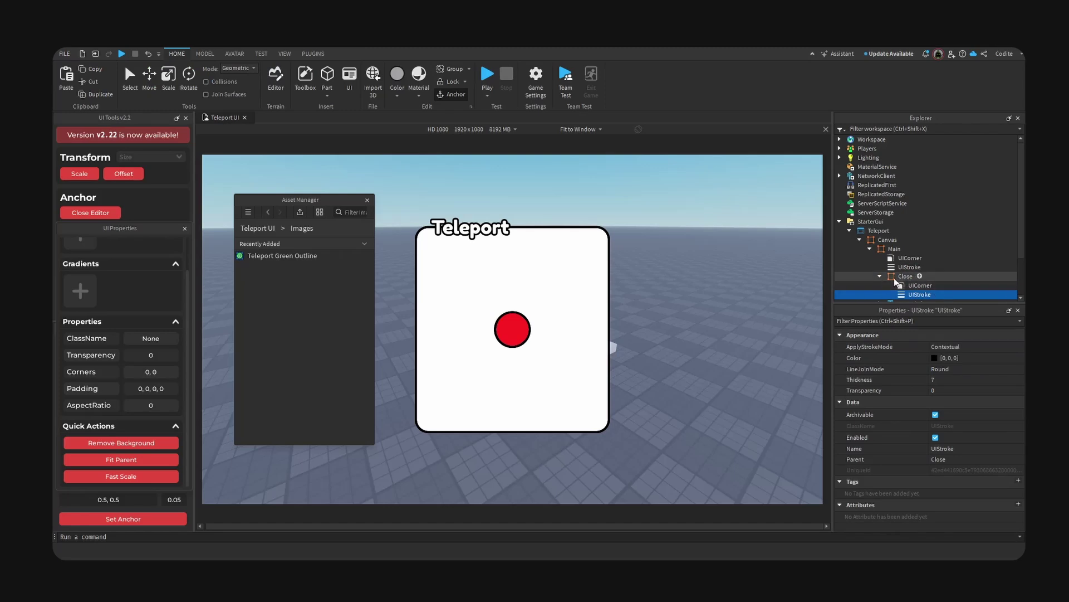
Copy the Teleport label into the Close frame and change the copy's text to X.
{"action": "left_click", "coordinate": [880, 276]}
{"action": "left_click", "coordinate": [903, 286]}
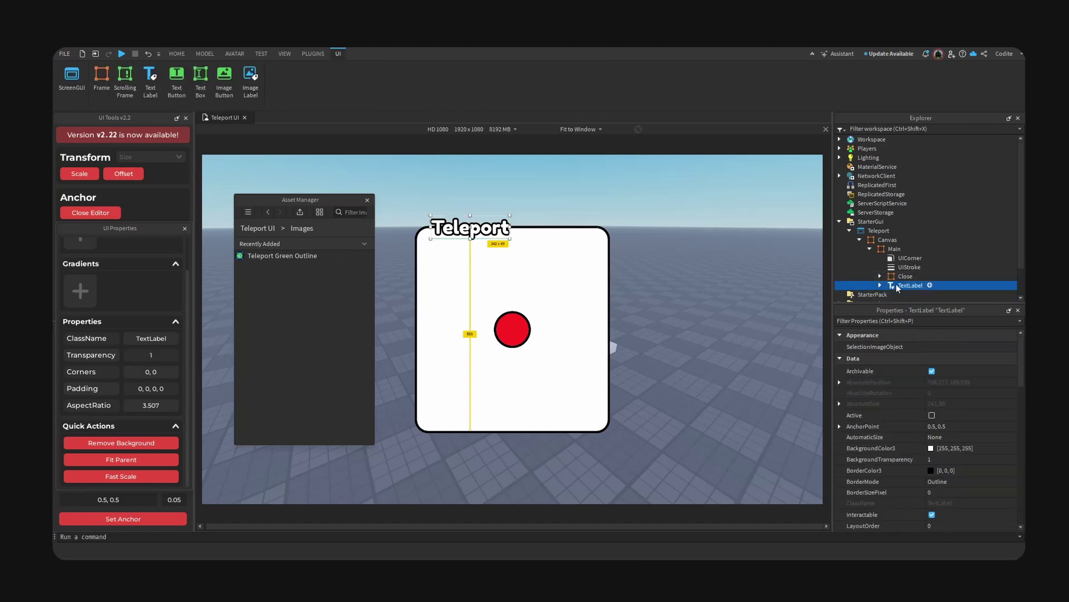
{"action": "left_click", "coordinate": [513, 327]}
{"action": "key", "text": "ctrl+shift+v"}
{"action": "double_click", "coordinate": [532, 314]}
{"action": "type", "text": "X"}
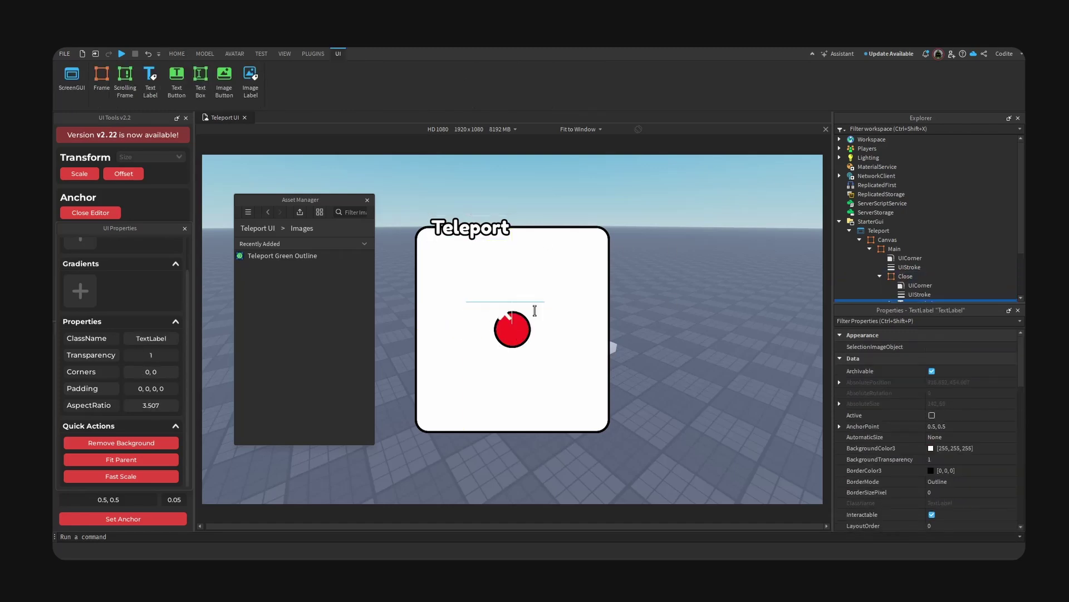
{"action": "key", "text": "Return"}
Delete the UIStroke inside Close's X label.
{"action": "scroll", "coordinate": [919, 245], "scroll_direction": "down", "scroll_amount": 3}
{"action": "left_click", "coordinate": [916, 233]}
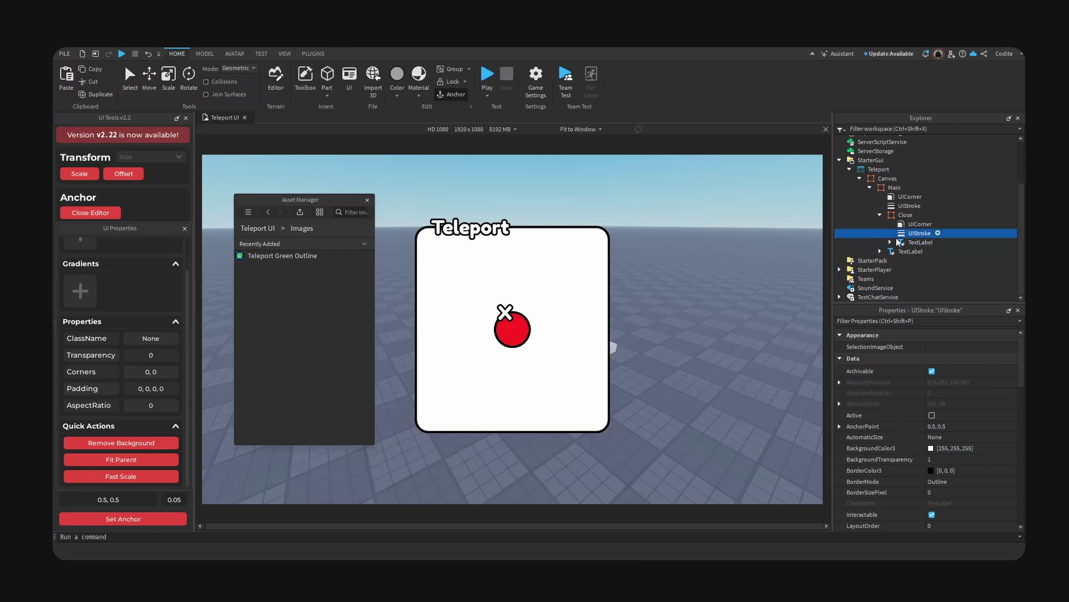
{"action": "left_click", "coordinate": [919, 242]}
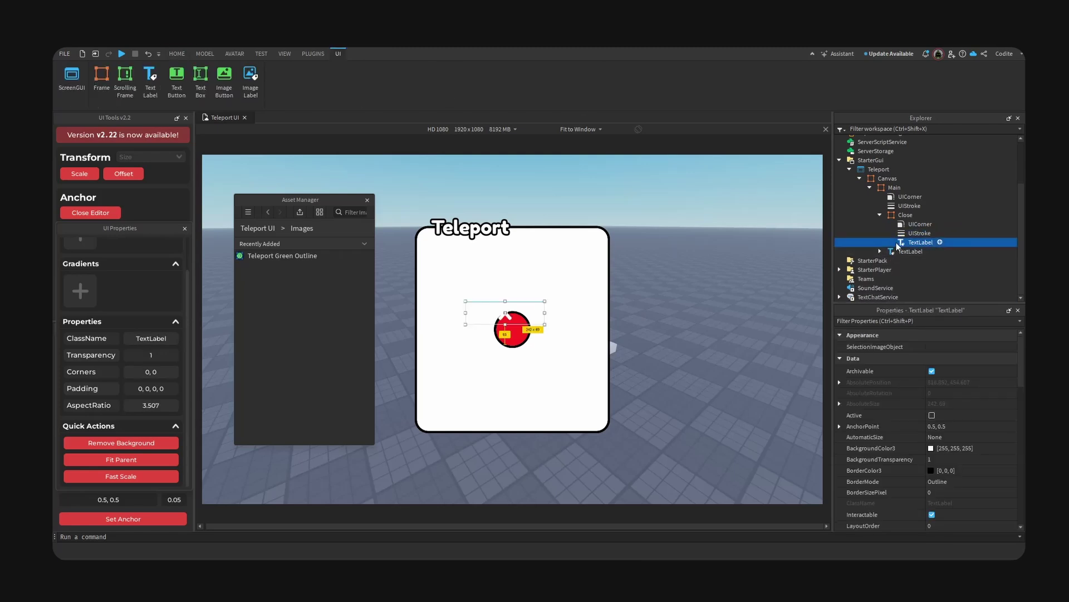
Narrow the X label to fit its letter and centre it on the red Close circle.
{"action": "left_click_drag", "start_coordinate": [544, 326], "coordinate": [487, 324]}
{"action": "left_click", "coordinate": [165, 519]}
{"action": "left_click", "coordinate": [536, 369]}
{"action": "left_click", "coordinate": [517, 334]}
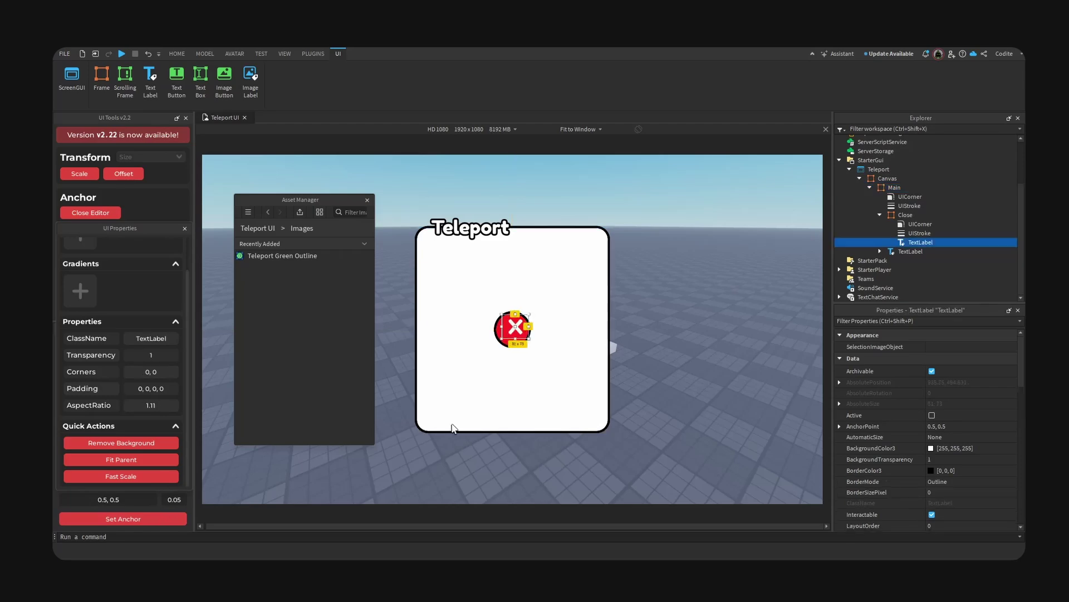
{"action": "left_click", "coordinate": [159, 516]}
Convert the Close frame to an ImageButton with the Reclass plugin.
{"action": "left_click", "coordinate": [558, 285]}
{"action": "left_click", "coordinate": [517, 317]}
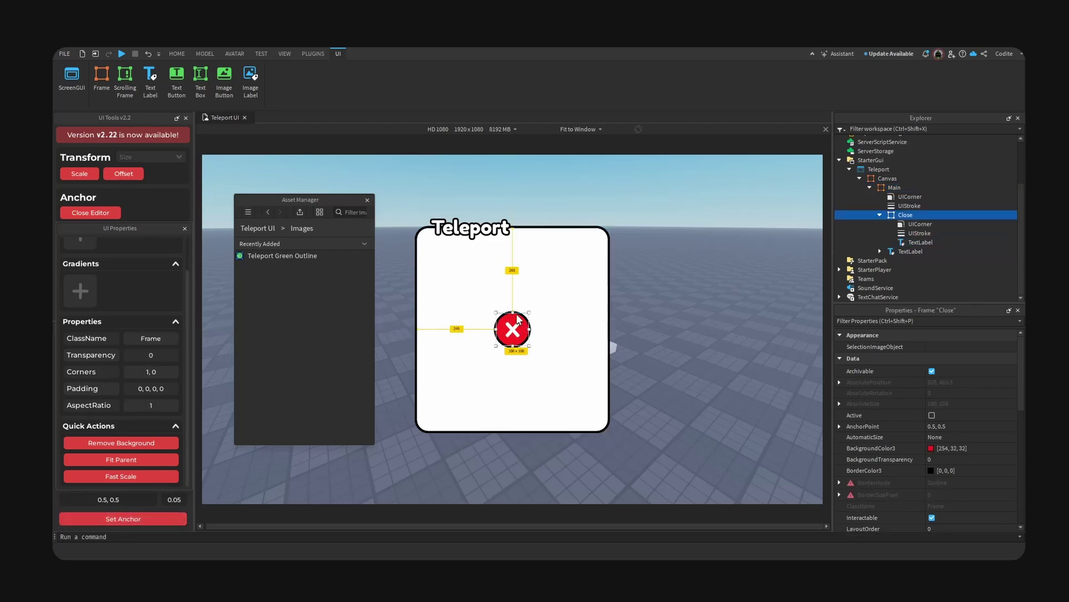
{"action": "left_click", "coordinate": [322, 54]}
{"action": "left_click", "coordinate": [271, 78]}
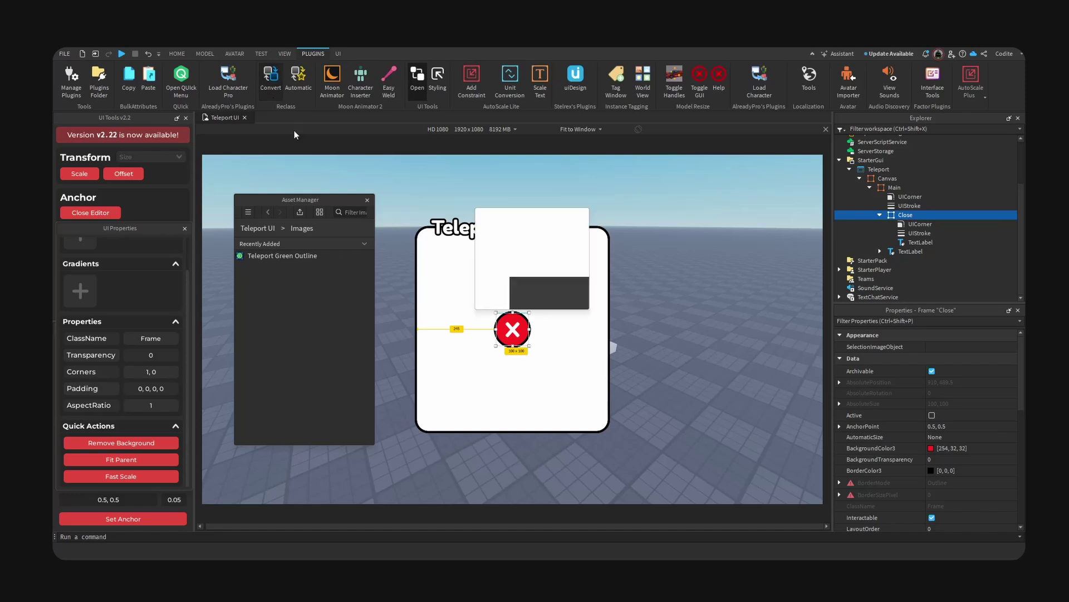
{"action": "left_click", "coordinate": [541, 289]}
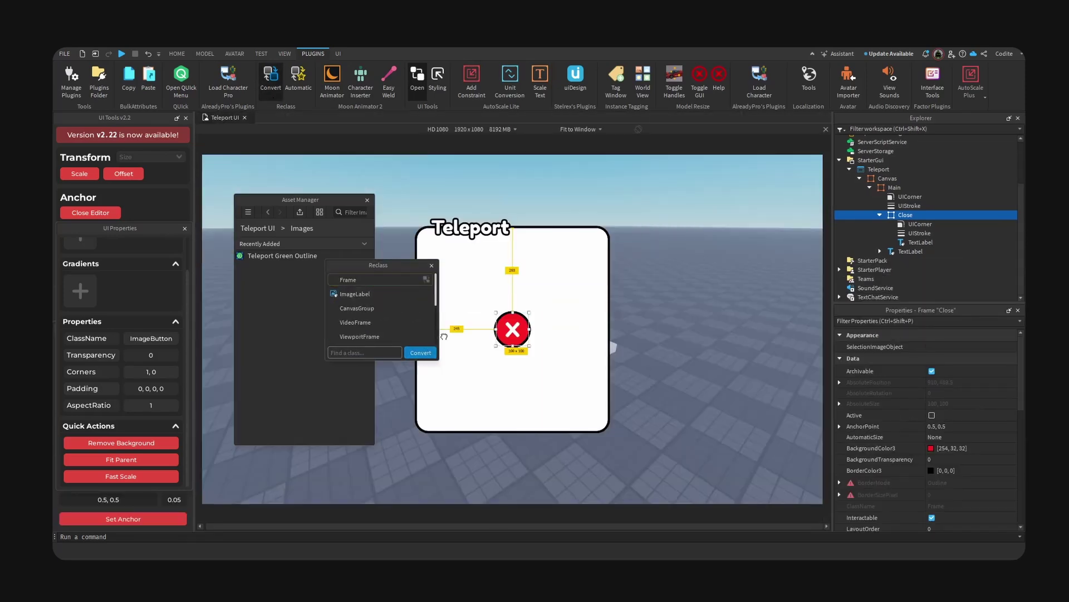
Move the Close button onto Main's upper edge near the right corner and apply Fast Scale to it.
{"action": "left_click_drag", "start_coordinate": [508, 319], "coordinate": [591, 211]}
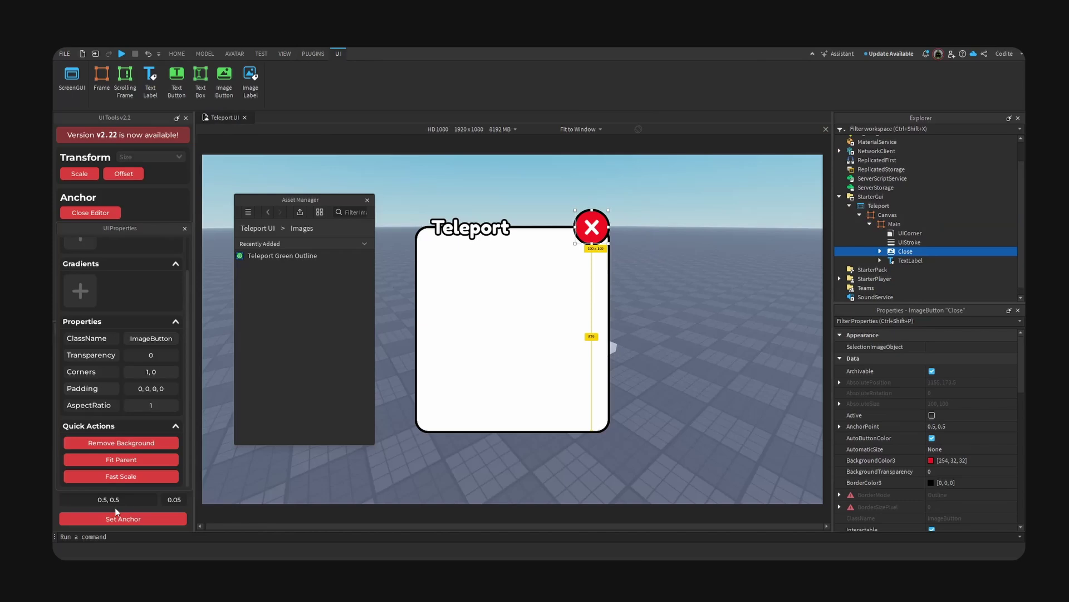
{"action": "left_click", "coordinate": [141, 480]}
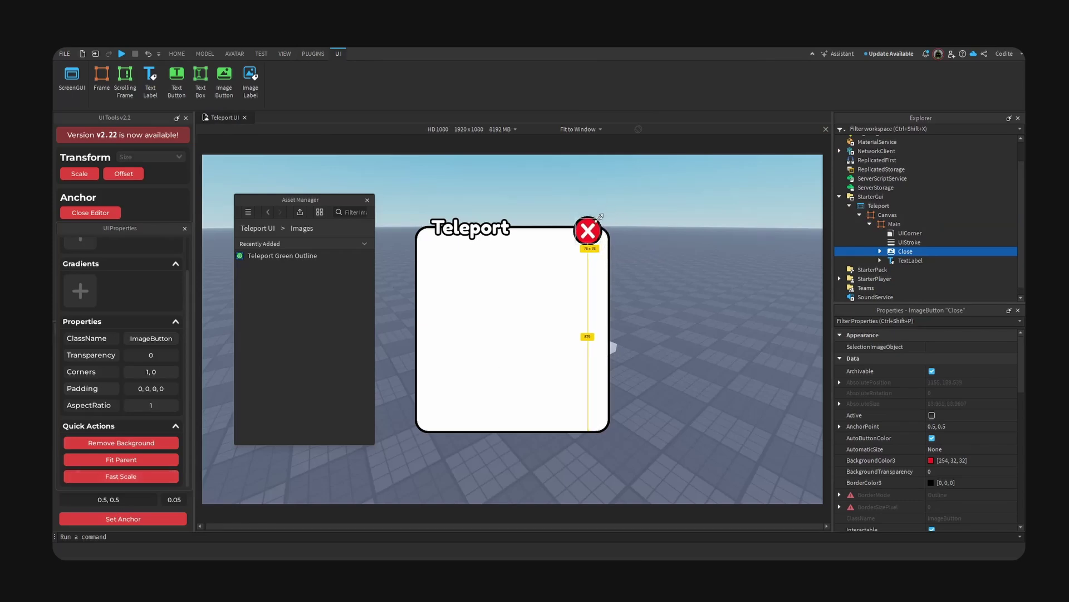
Convert the X label to scale sizing and shrink the Close button to about 79 by 79, centred on Main's upper-right corner.
{"action": "left_click", "coordinate": [595, 232]}
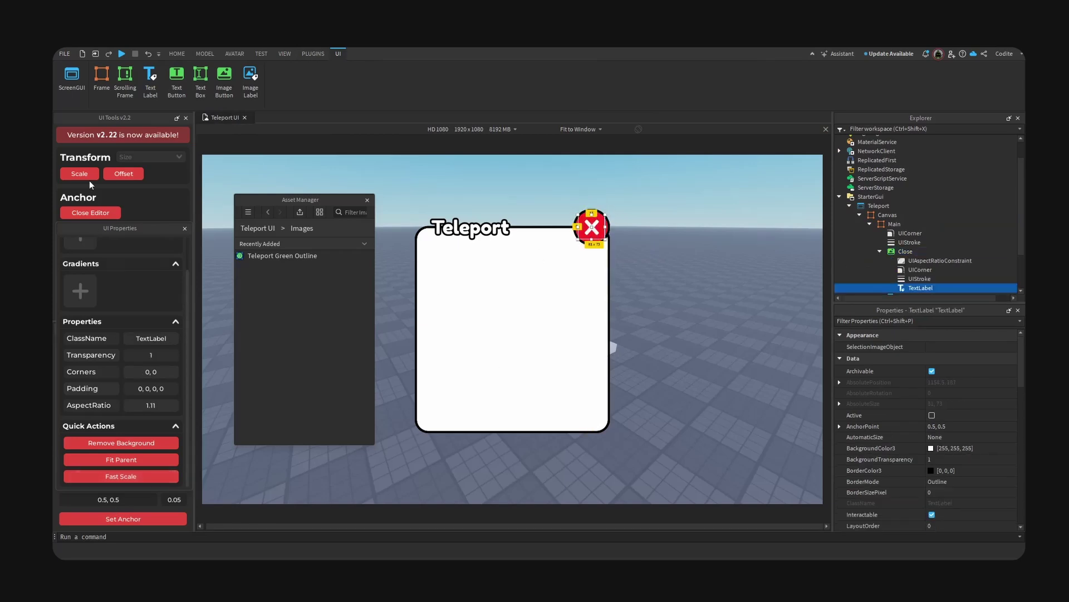
{"action": "left_click", "coordinate": [79, 173]}
{"action": "left_click", "coordinate": [607, 215]}
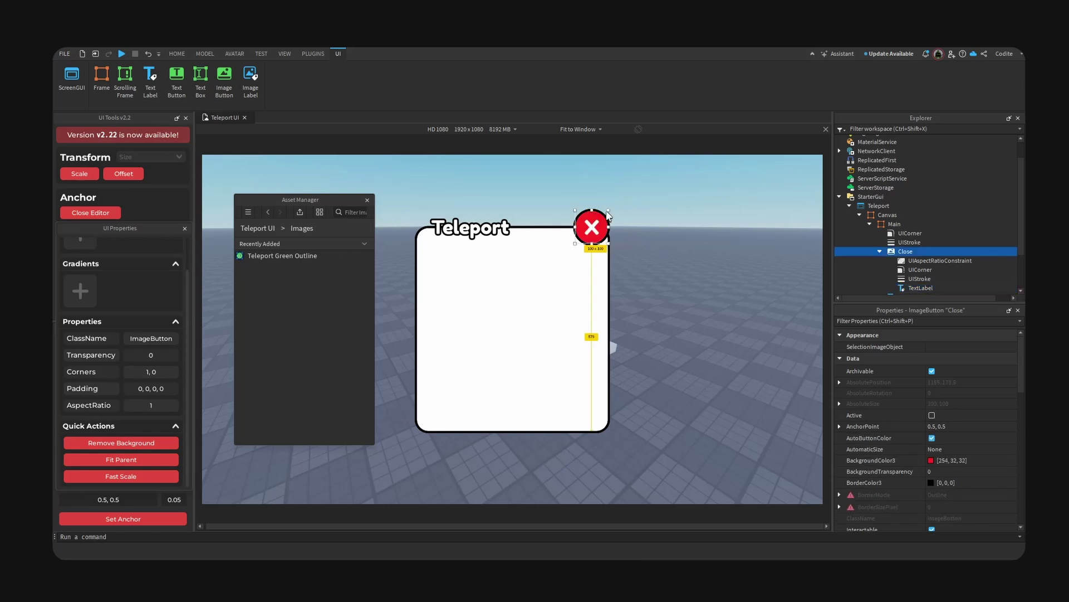
{"action": "mouse_move", "coordinate": [608, 209]}
{"action": "left_mouse_down"}
{"action": "mouse_move", "coordinate": [593, 225]}
{"action": "mouse_move", "coordinate": [615, 219]}
{"action": "left_mouse_up"}
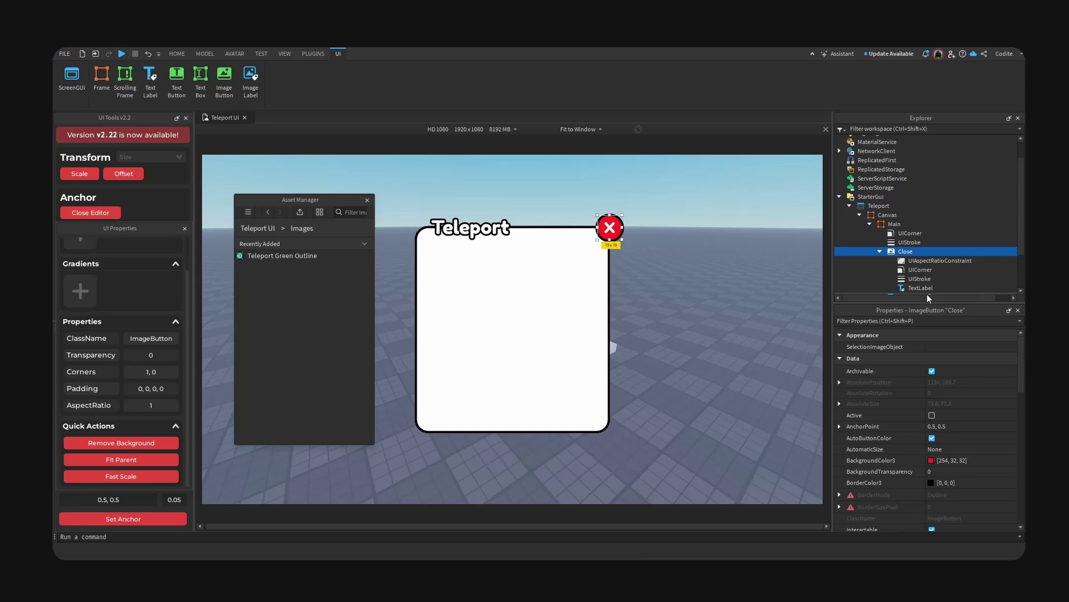
Shift the Teleport label slightly to the right along Main's upper edge.
{"action": "left_click", "coordinate": [471, 234]}
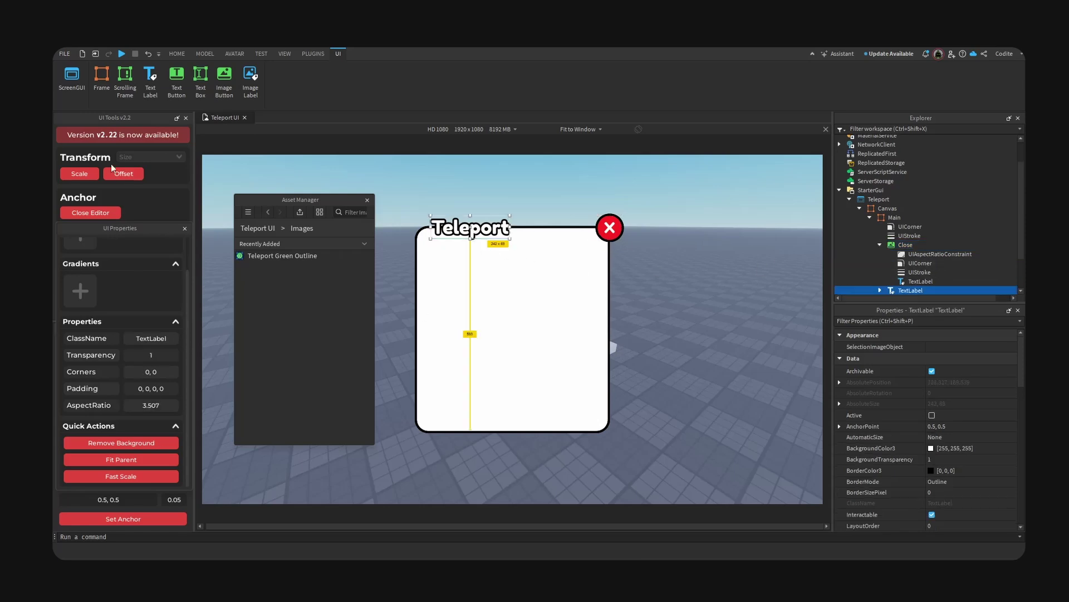
{"action": "left_click", "coordinate": [570, 282]}
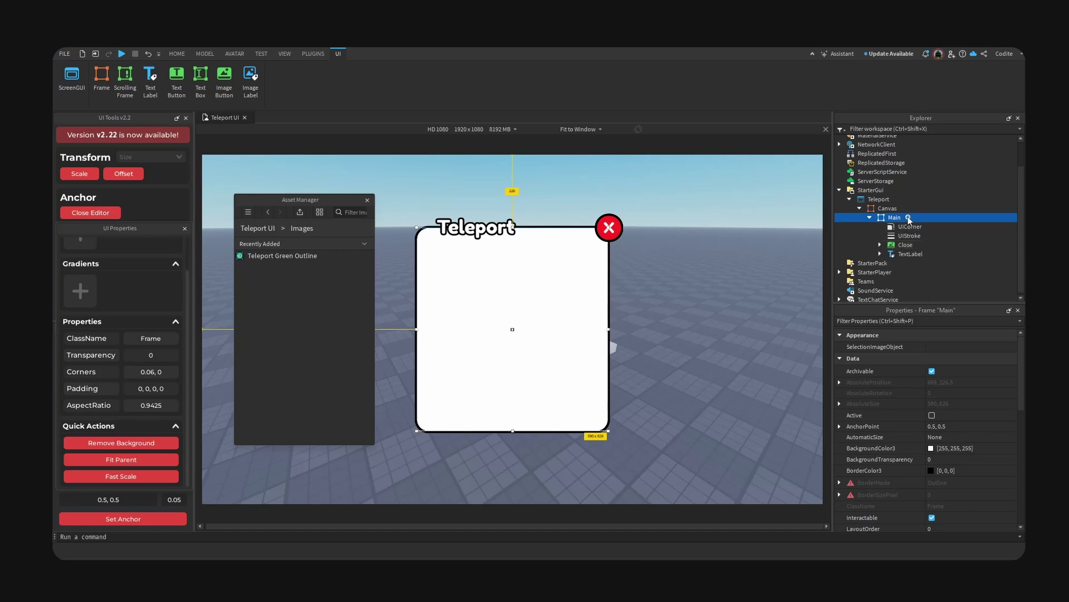
Add an ImageLabel inside Main and rename it Icon.
{"action": "left_click", "coordinate": [908, 217]}
{"action": "type", "text": "image"}
{"action": "key", "text": "Down"}
{"action": "key", "text": "Return"}
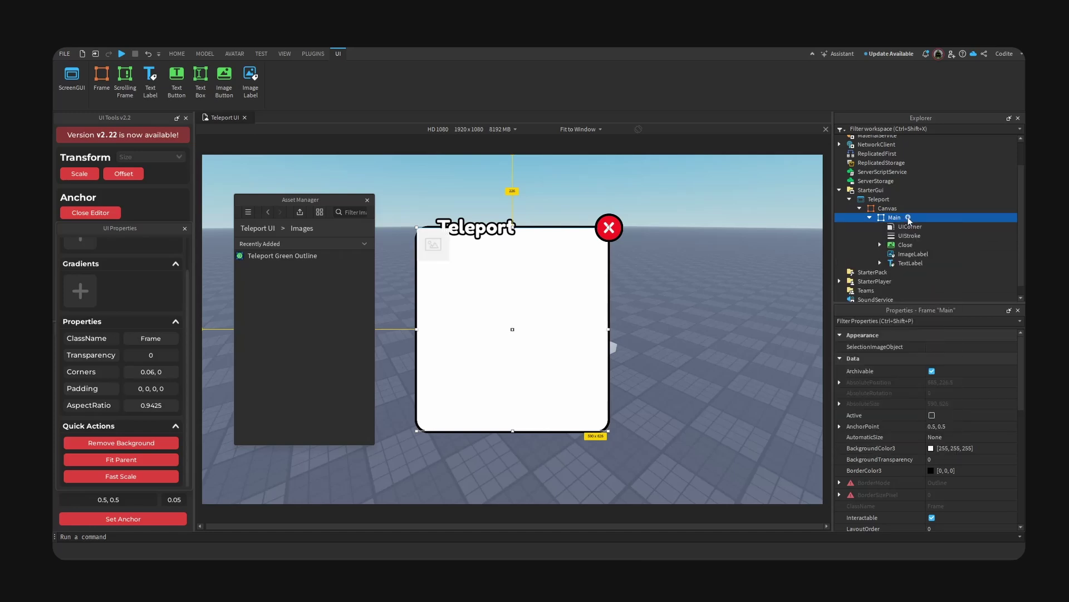
{"action": "left_click", "coordinate": [916, 255]}
{"action": "key", "text": "F2"}
{"action": "type", "text": "Icon"}
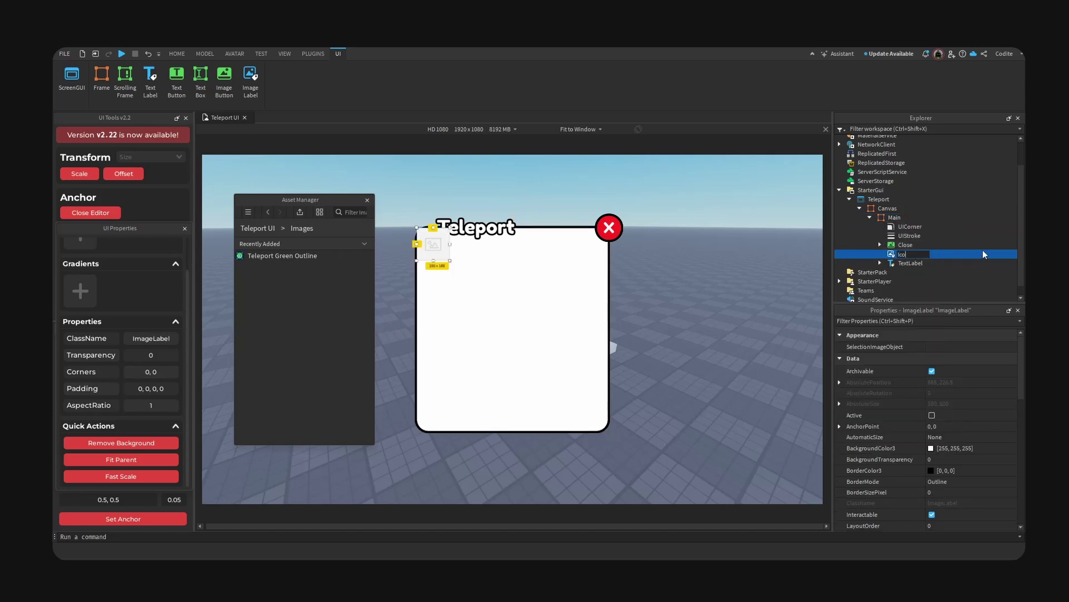
{"action": "key", "text": "Return"}
Set Icon's image to the Teleport Green Outline asset and remove its background.
{"action": "left_click", "coordinate": [312, 256]}
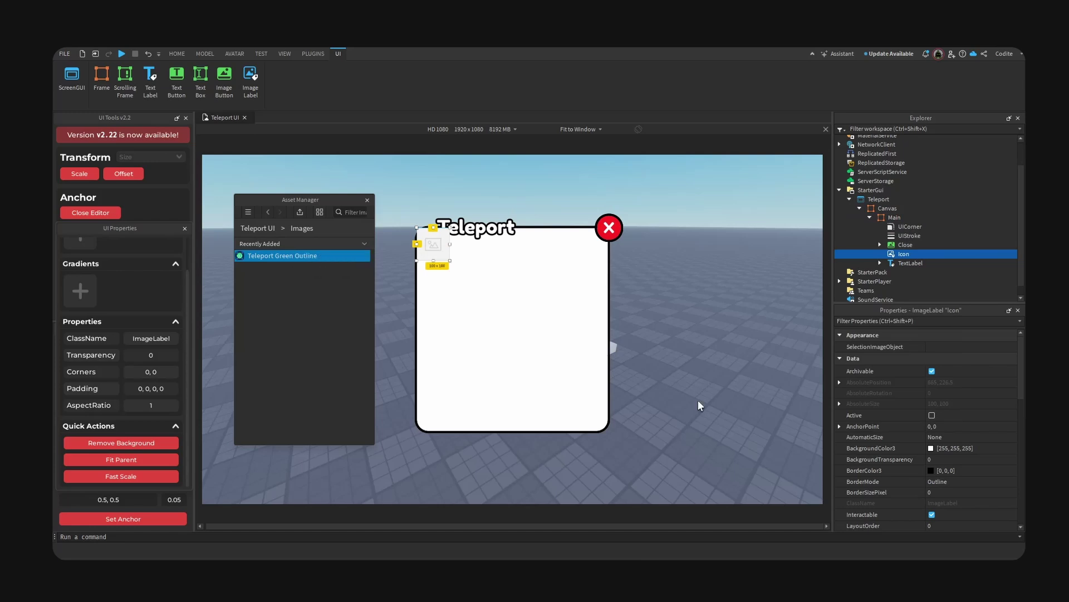
{"action": "scroll", "coordinate": [959, 470], "scroll_direction": "down", "scroll_amount": 4}
{"action": "scroll", "coordinate": [958, 471], "scroll_direction": "down", "scroll_amount": 3}
{"action": "left_click", "coordinate": [977, 438]}
{"action": "key", "text": "ctrl+v"}
{"action": "key", "text": "Return"}
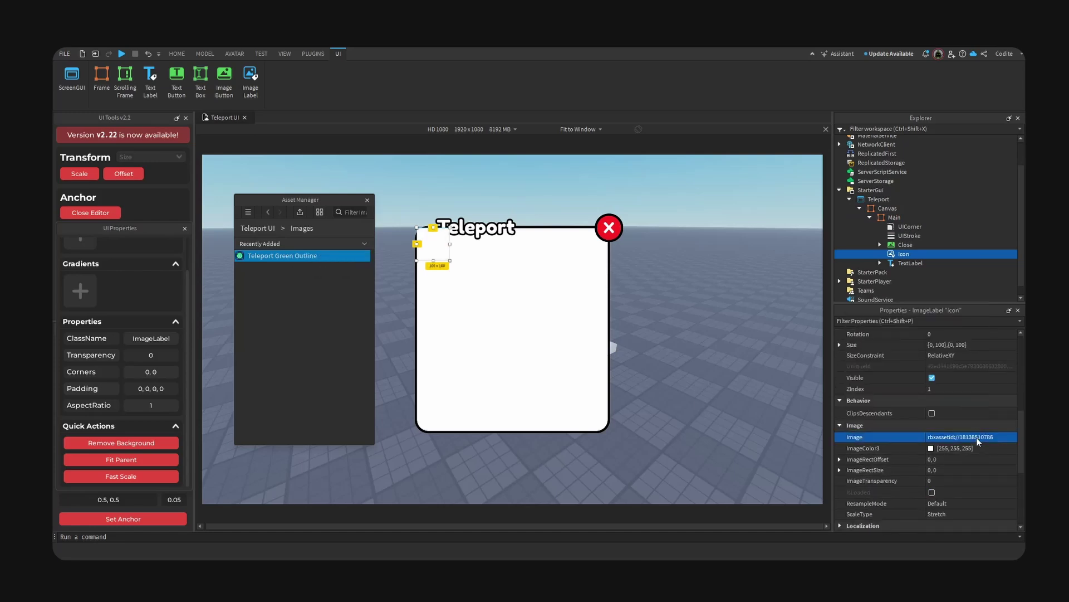
{"action": "left_click", "coordinate": [124, 443]}
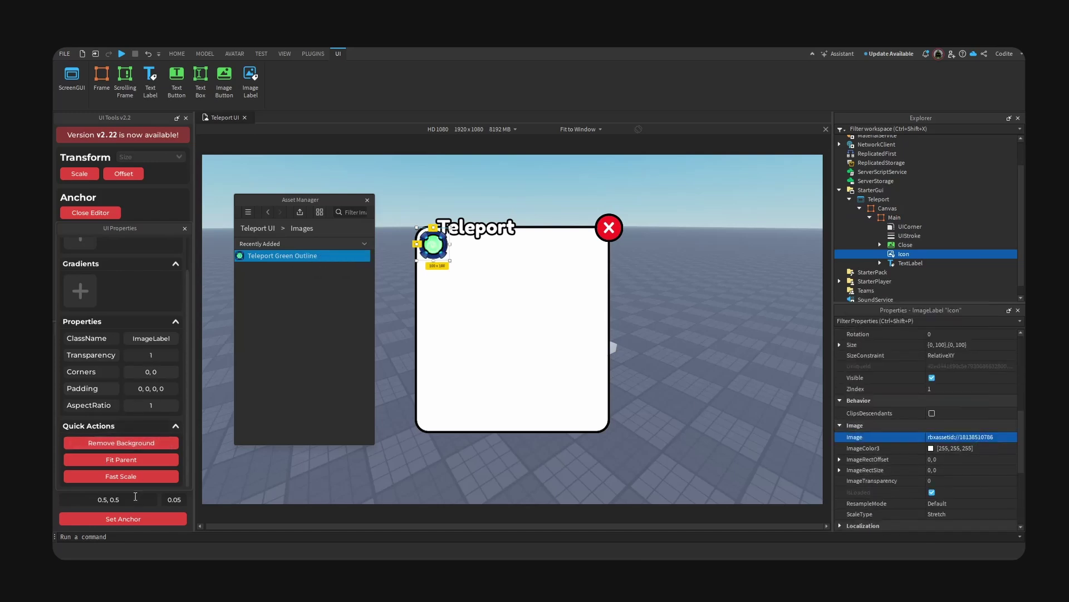
Center the scale-sized Icon on Main's upper-left corner and nudge the Teleport label slightly to the right.
{"action": "left_click", "coordinate": [141, 477]}
{"action": "left_click_drag", "start_coordinate": [433, 248], "coordinate": [419, 235]}
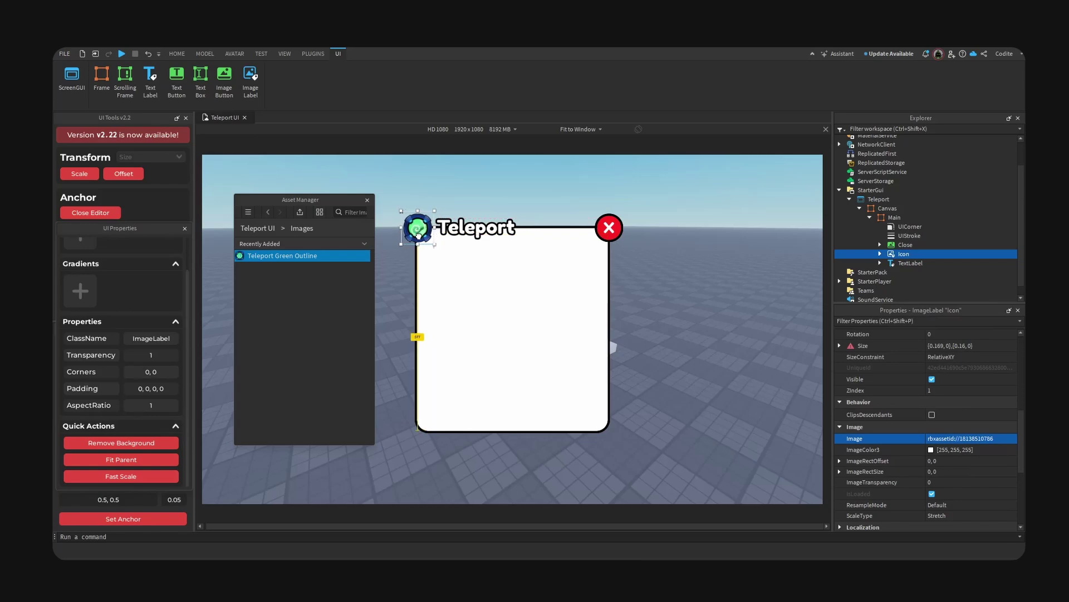
{"action": "left_click", "coordinate": [471, 229]}
{"action": "left_click", "coordinate": [421, 230]}
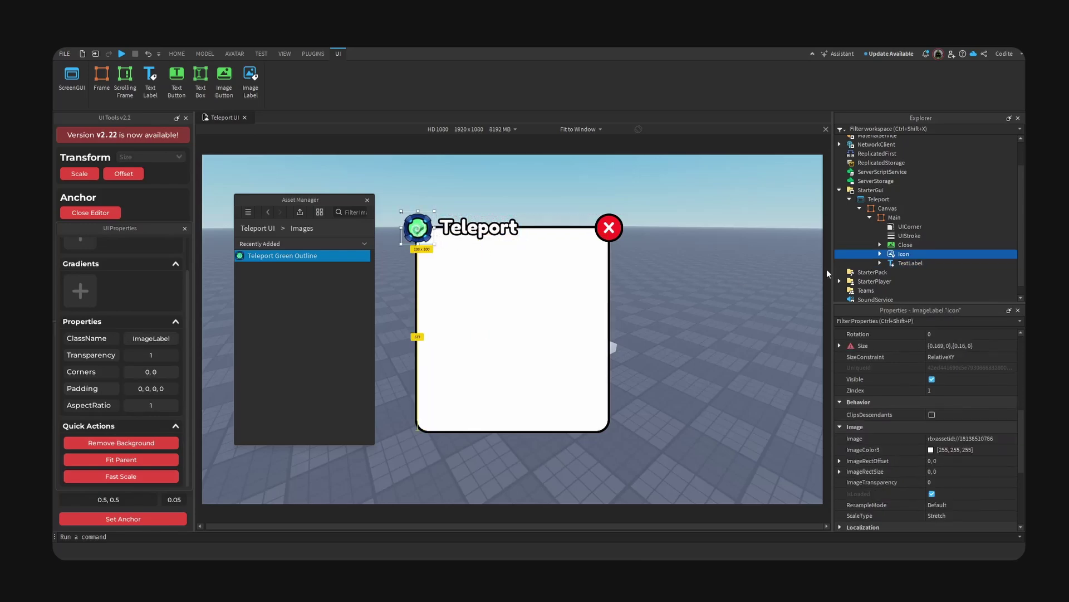
Examine the properties of the UIAspectRatioConstraint inside Icon.
{"action": "left_click", "coordinate": [880, 254]}
{"action": "scroll", "coordinate": [919, 245], "scroll_direction": "down", "scroll_amount": 1}
{"action": "left_click", "coordinate": [927, 236]}
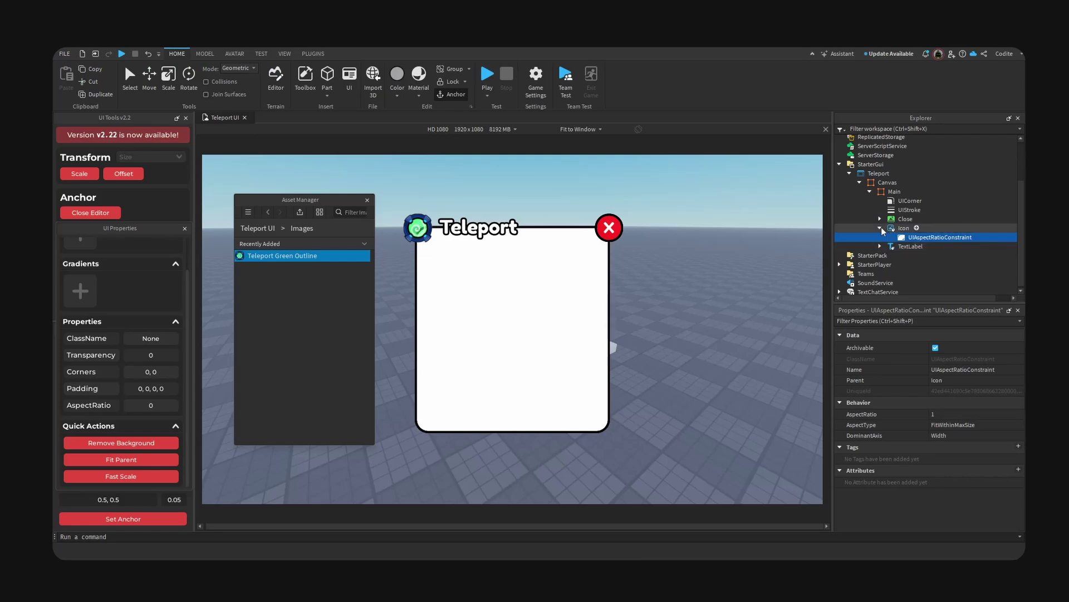
{"action": "scroll", "coordinate": [883, 231], "scroll_direction": "up", "scroll_amount": 1}
{"action": "left_click", "coordinate": [880, 243]}
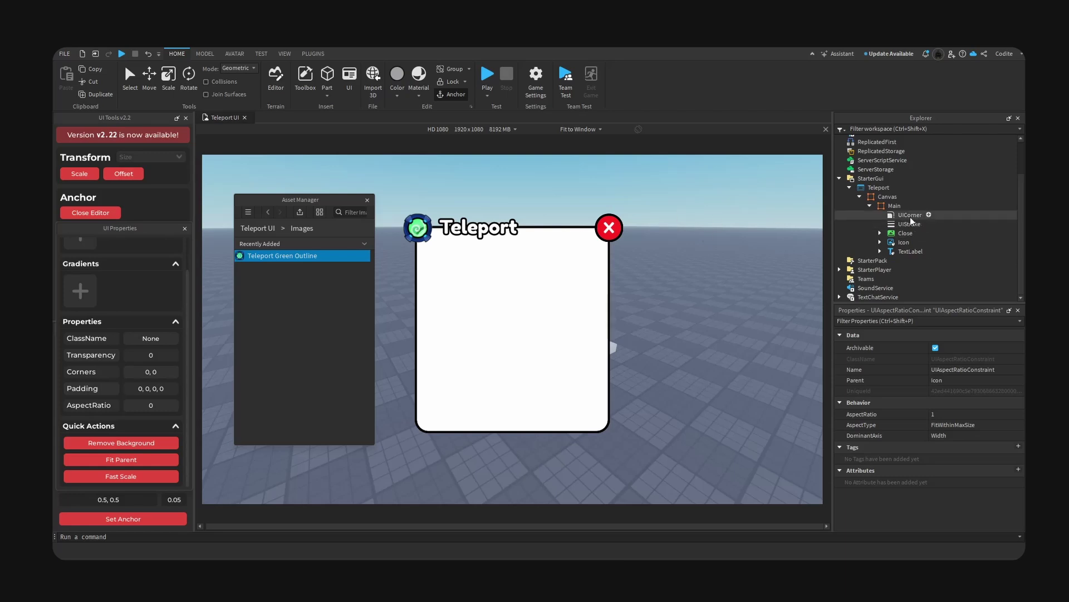
Add a ScrollingFrame inside the Main frame.
{"action": "left_click", "coordinate": [893, 205]}
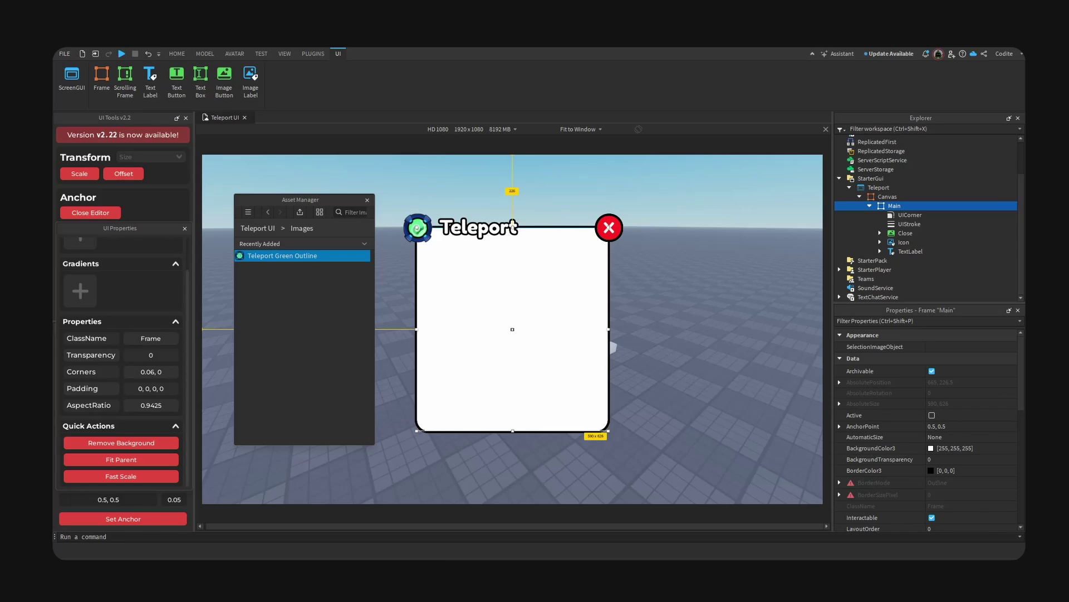
{"action": "left_click", "coordinate": [908, 206]}
{"action": "type", "text": "scr"}
{"action": "left_click", "coordinate": [903, 241]}
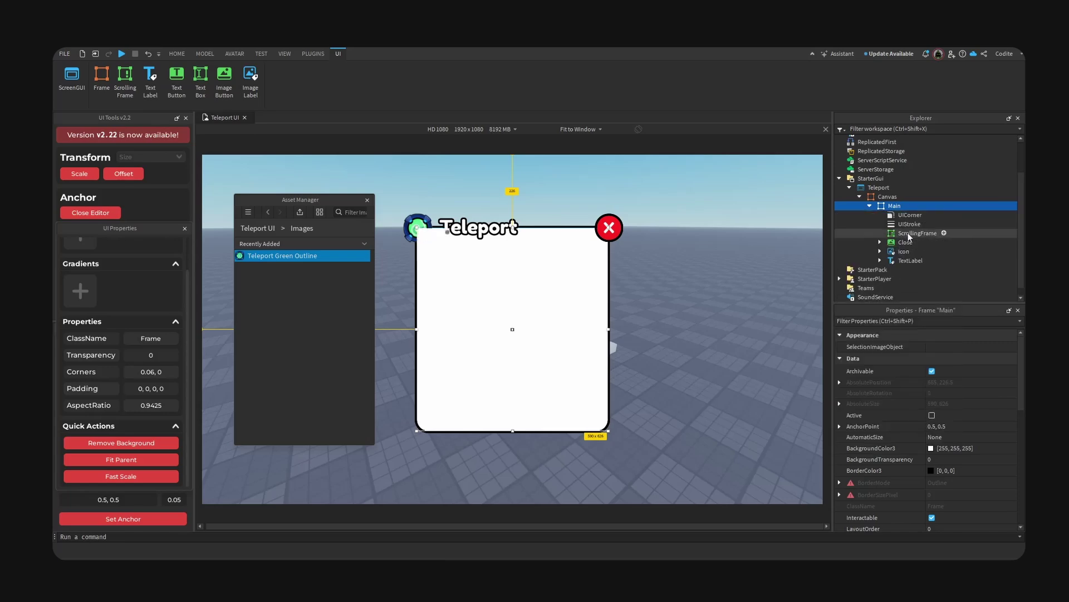
Set the ScrollingFrame's size to X 0, 543 and Y 0, 396.
{"action": "left_click", "coordinate": [840, 378]}
{"action": "left_click", "coordinate": [967, 389]}
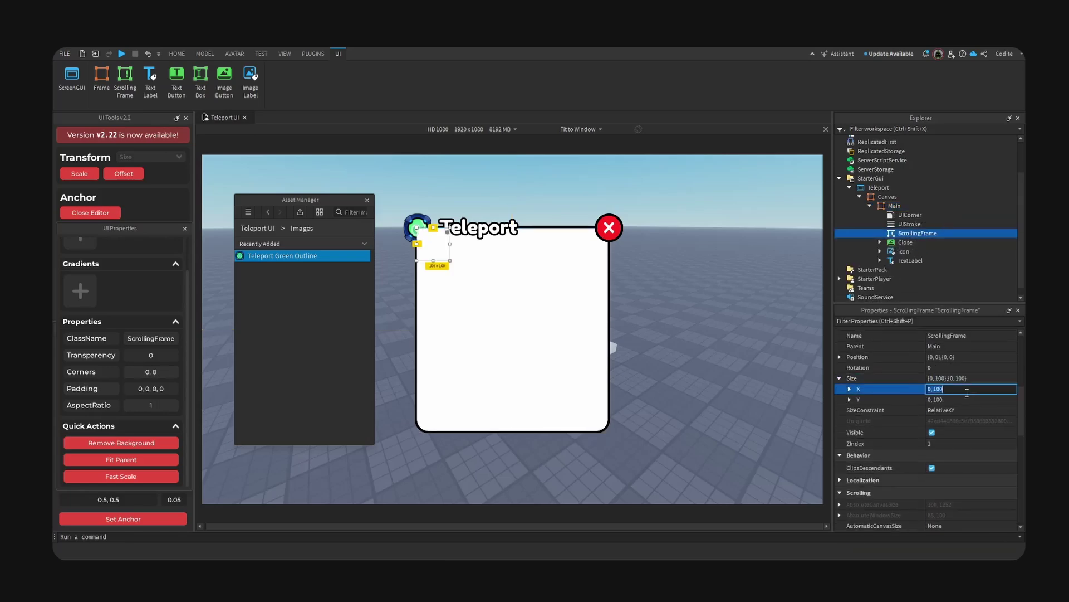
{"action": "type", "text": "0, 543"}
{"action": "left_click", "coordinate": [971, 399]}
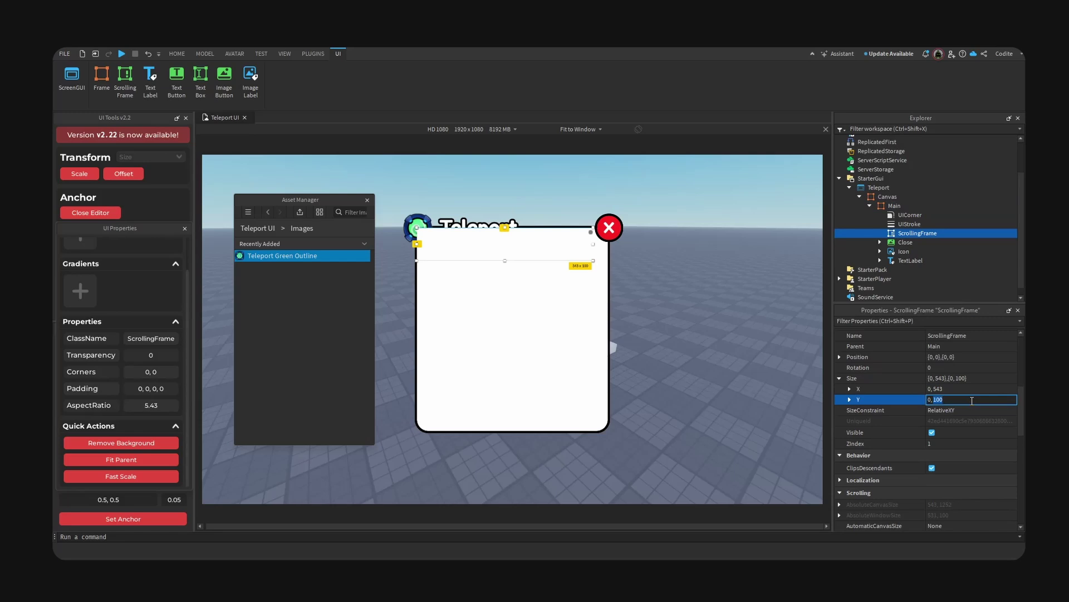
{"action": "type", "text": "0, 396"}
{"action": "key", "text": "Return"}
Color the ScrollingFrame's background red (255, 0, 4) and move it, anchored at 0.5, 0.5, to just below the Teleport title.
{"action": "scroll", "coordinate": [919, 390], "scroll_direction": "down", "scroll_amount": 5}
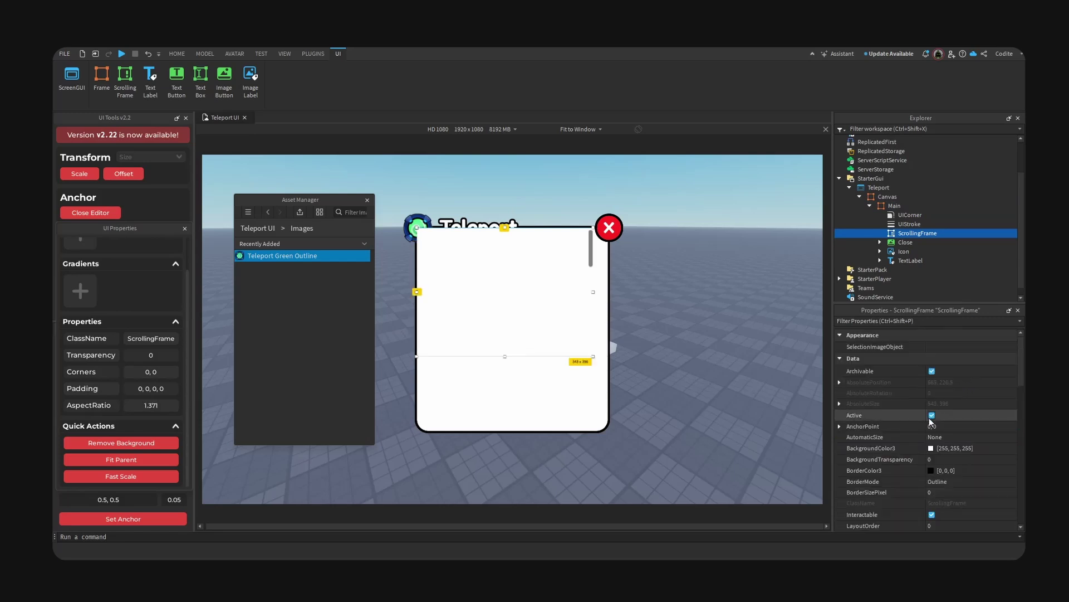
{"action": "left_click", "coordinate": [931, 448]}
{"action": "left_click_drag", "start_coordinate": [552, 217], "coordinate": [505, 187]}
{"action": "left_click", "coordinate": [606, 392]}
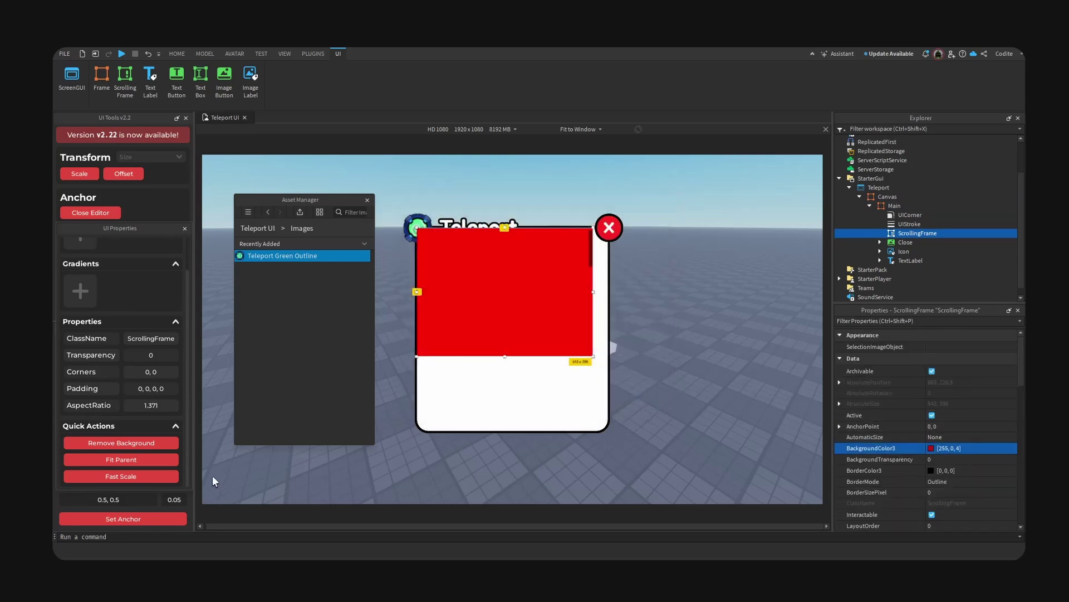
{"action": "left_click", "coordinate": [162, 519]}
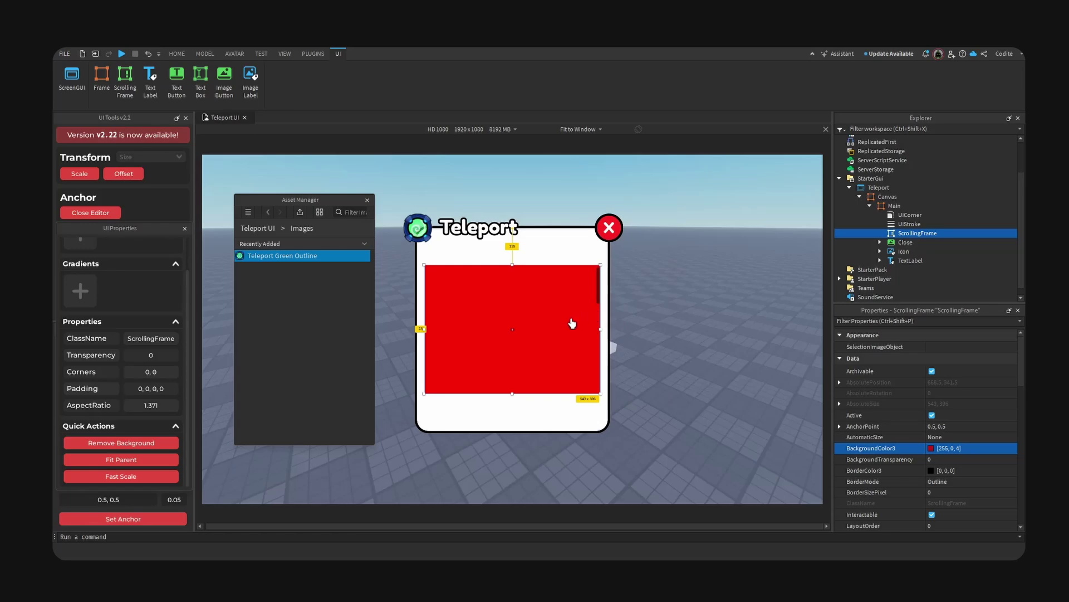
{"action": "left_click_drag", "start_coordinate": [572, 323], "coordinate": [562, 314]}
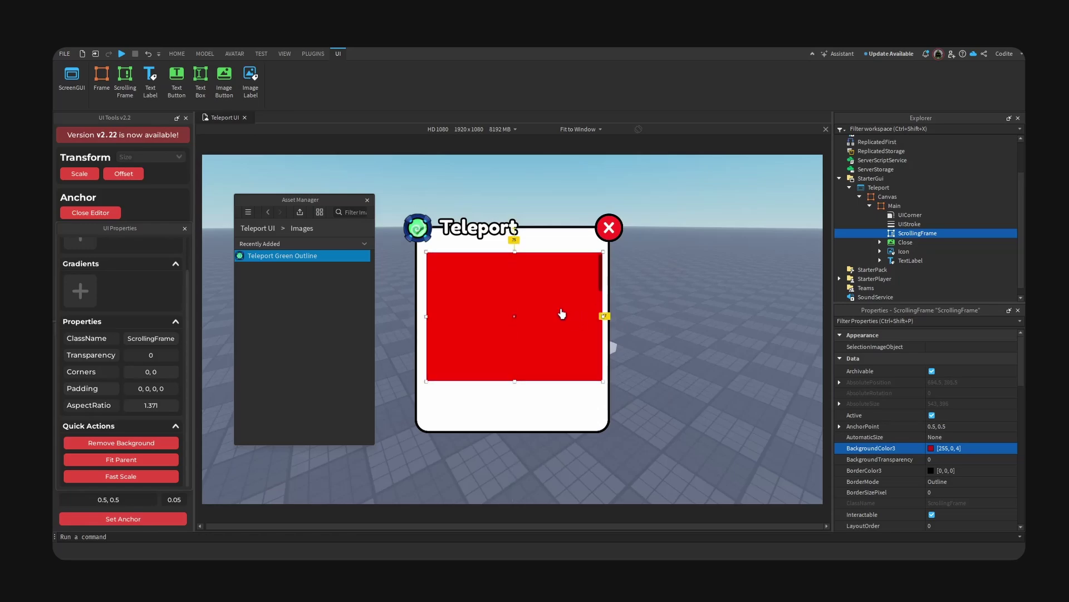
Add a UIListLayout inside the ScrollingFrame.
{"action": "left_click", "coordinate": [944, 233]}
{"action": "type", "text": "uilist"}
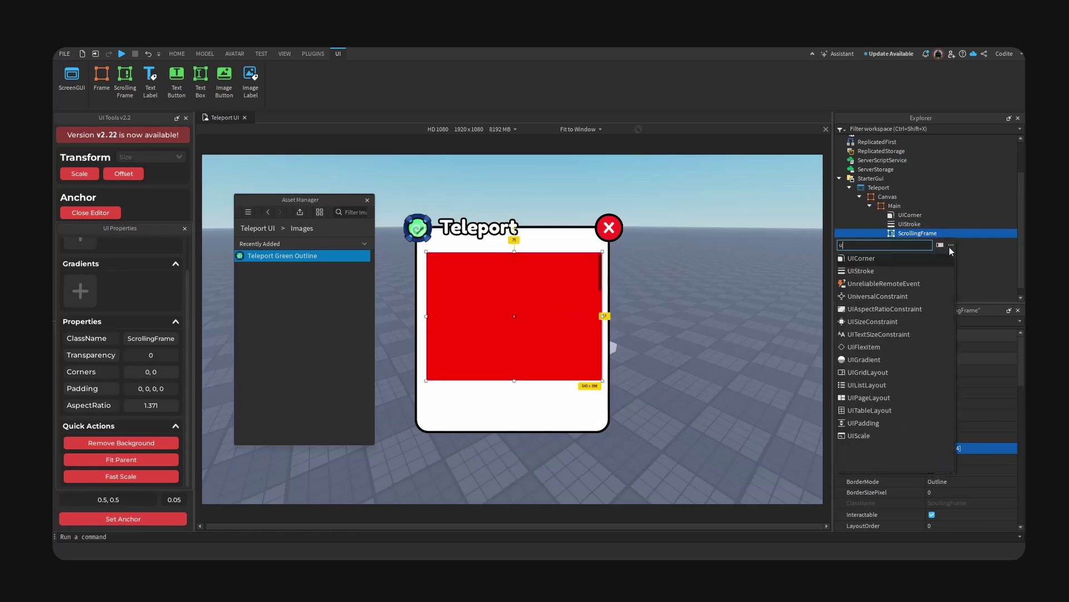
{"action": "key", "text": "Return"}
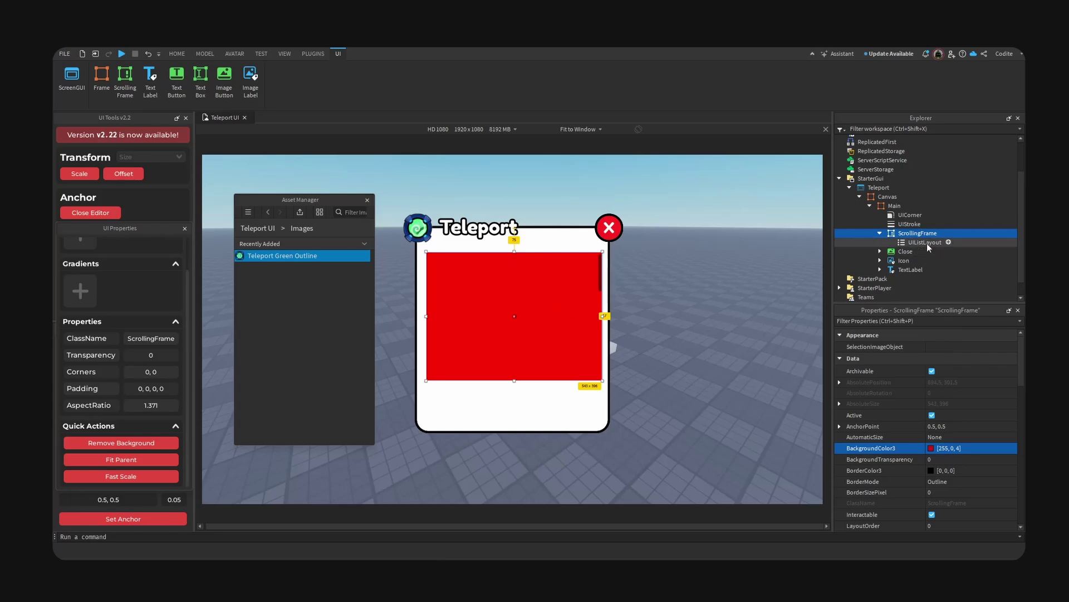
{"action": "left_click", "coordinate": [927, 243]}
Add a Frame inside the ScrollingFrame and name it Template.
{"action": "left_click", "coordinate": [911, 236]}
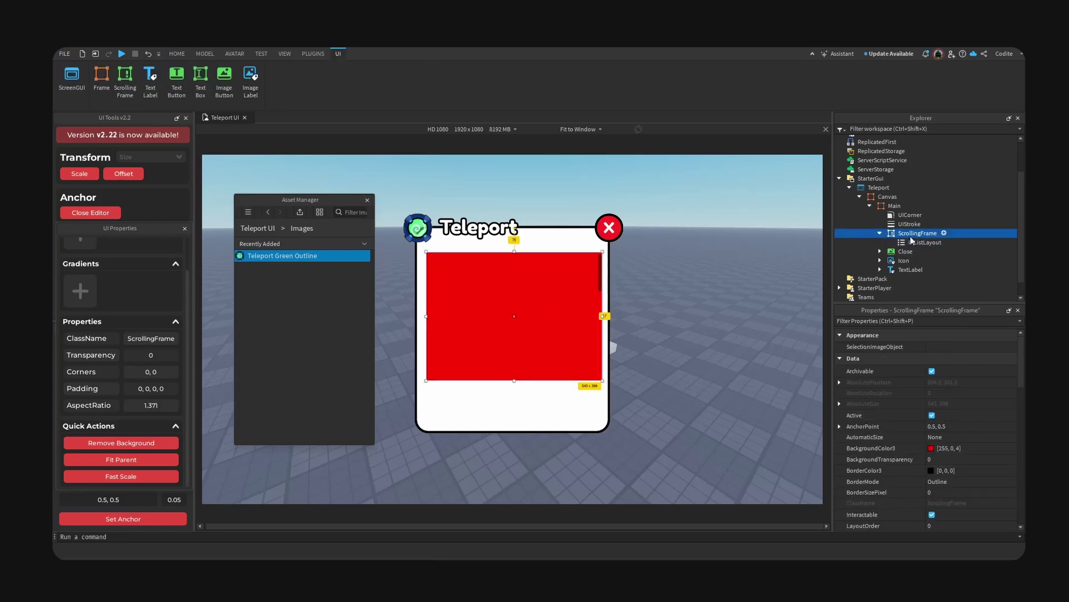
{"action": "left_click", "coordinate": [945, 232]}
{"action": "type", "text": "fra"}
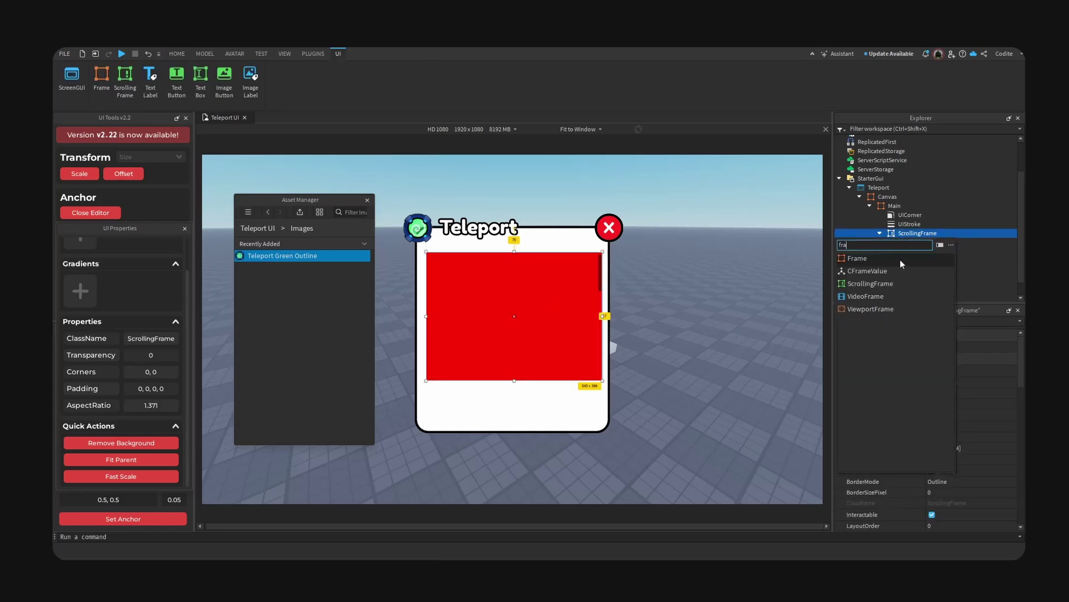
{"action": "left_click", "coordinate": [902, 264]}
{"action": "type", "text": "Template"}
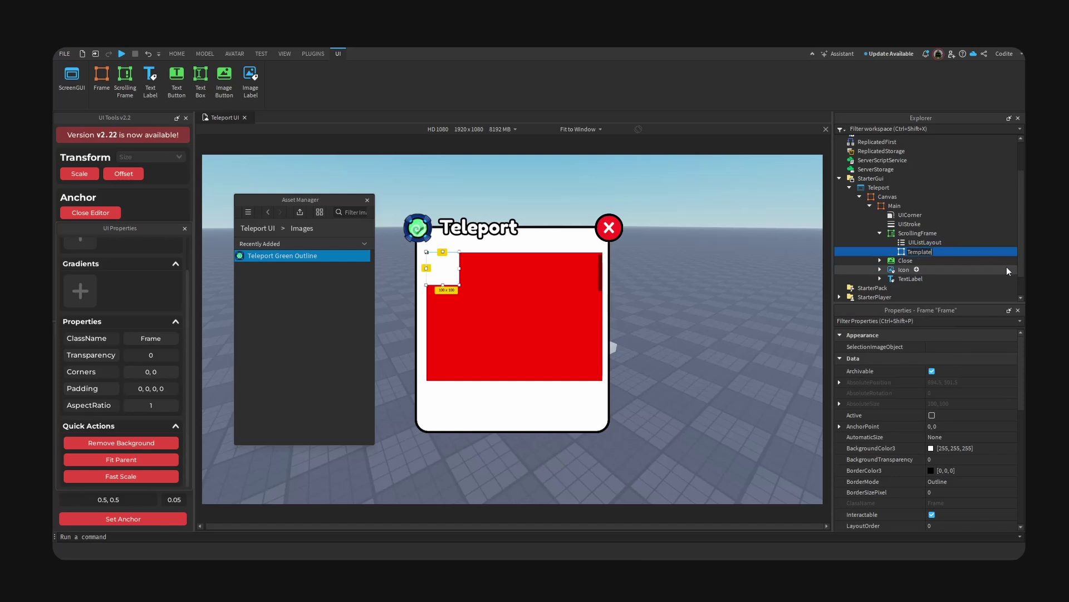
{"action": "key", "text": "Return"}
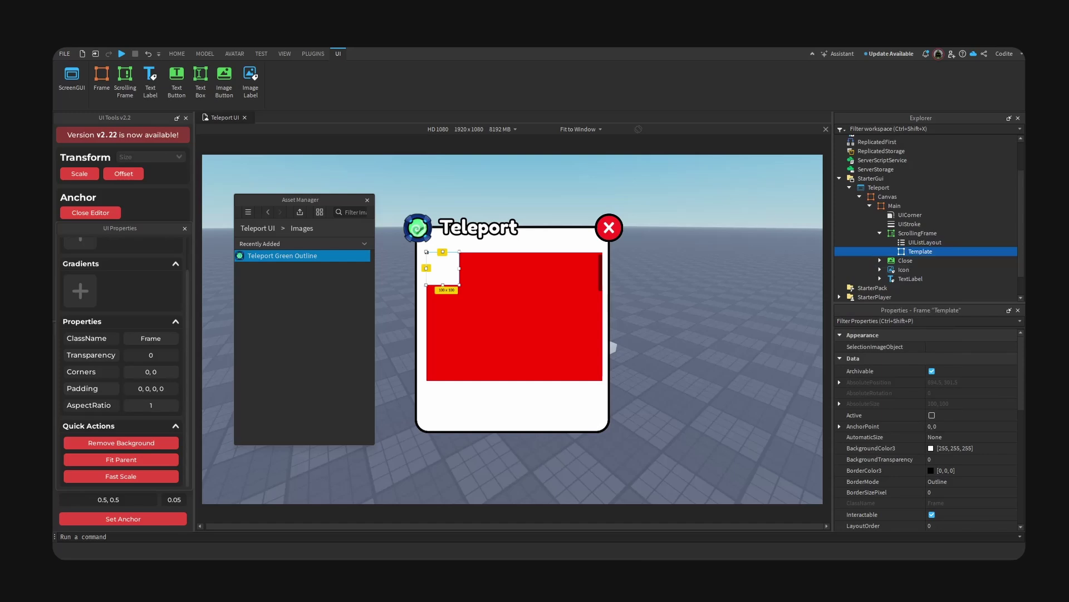
Set Template's size to X 0, 512 and Y 0, 83.
{"action": "scroll", "coordinate": [945, 437], "scroll_direction": "down", "scroll_amount": 3}
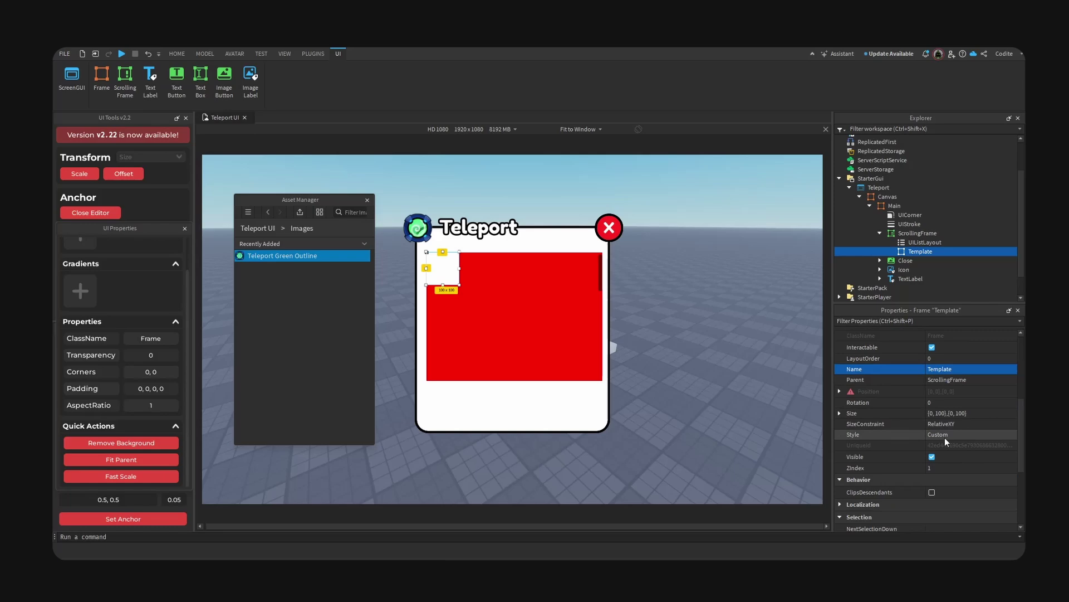
{"action": "left_click", "coordinate": [839, 414]}
{"action": "left_click", "coordinate": [976, 423]}
{"action": "type", "text": "512"}
{"action": "double_click", "coordinate": [987, 438]}
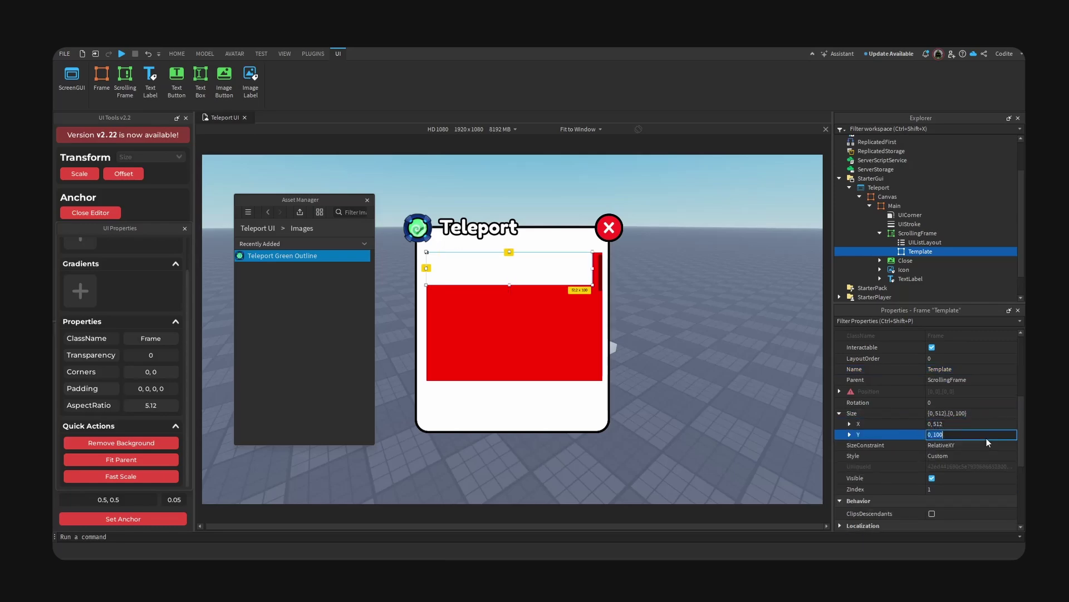
{"action": "type", "text": "83"}
{"action": "key", "text": "Return"}
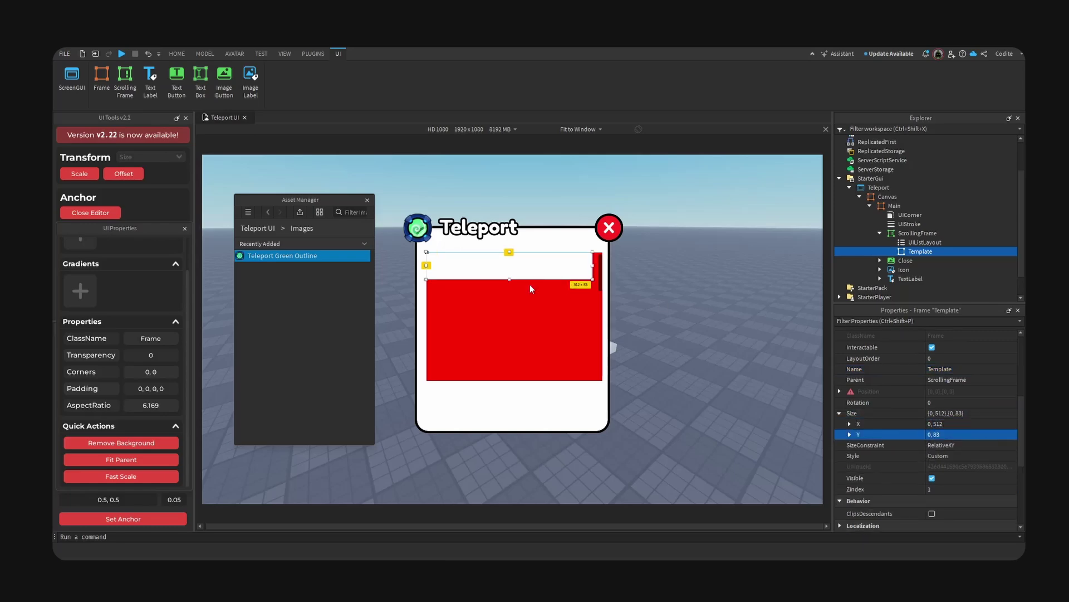
Remove Template's background and convert its size to scale with an aspect ratio constraint.
{"action": "left_click", "coordinate": [579, 130]}
{"action": "left_click", "coordinate": [570, 142]}
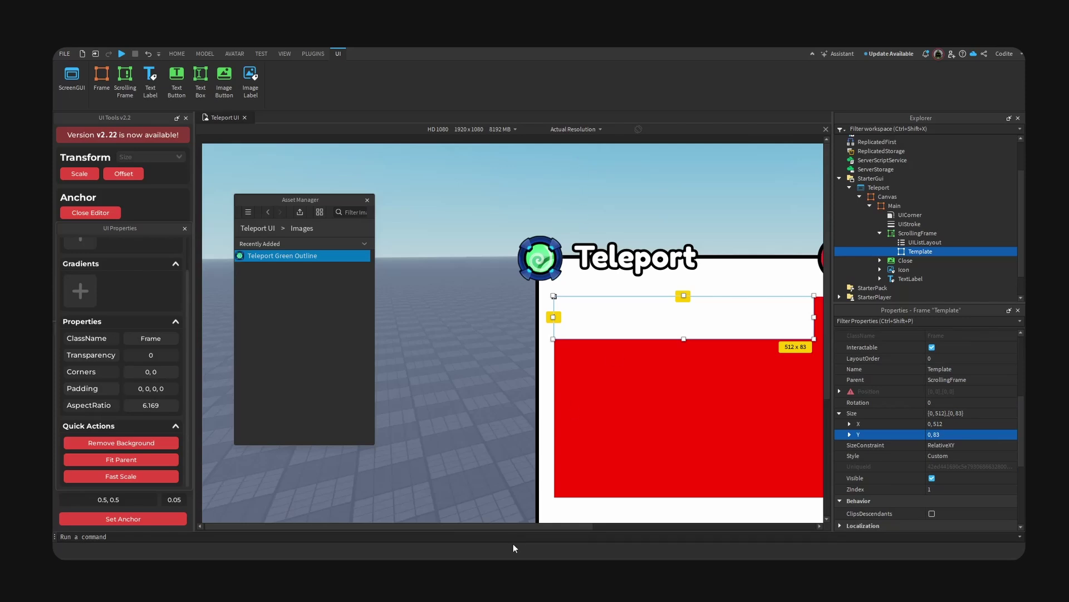
{"action": "left_click_drag", "start_coordinate": [544, 527], "coordinate": [610, 527]}
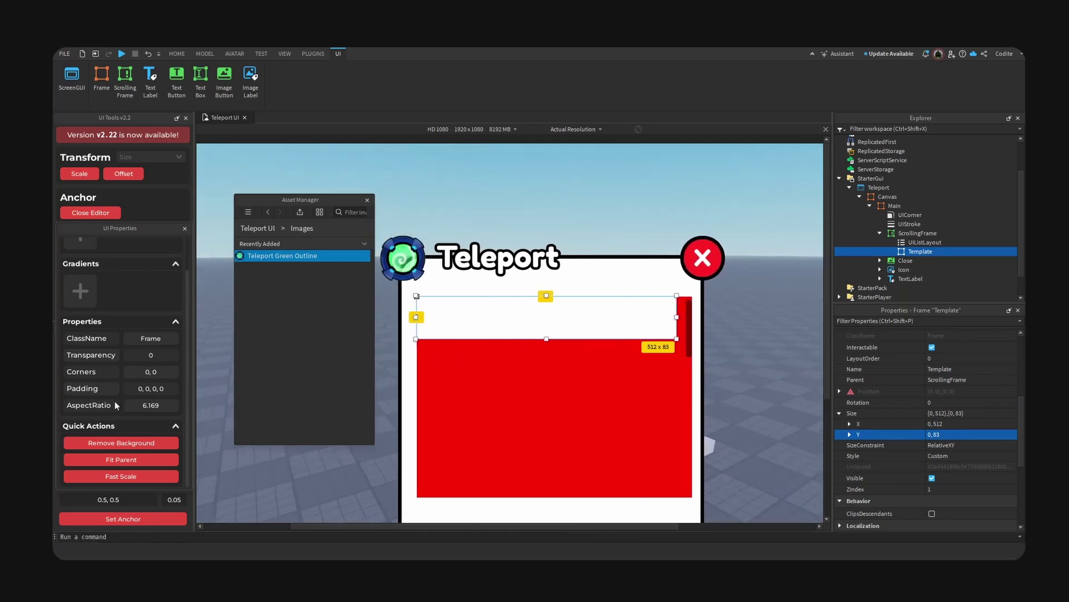
{"action": "left_click", "coordinate": [120, 444]}
{"action": "left_click", "coordinate": [80, 174]}
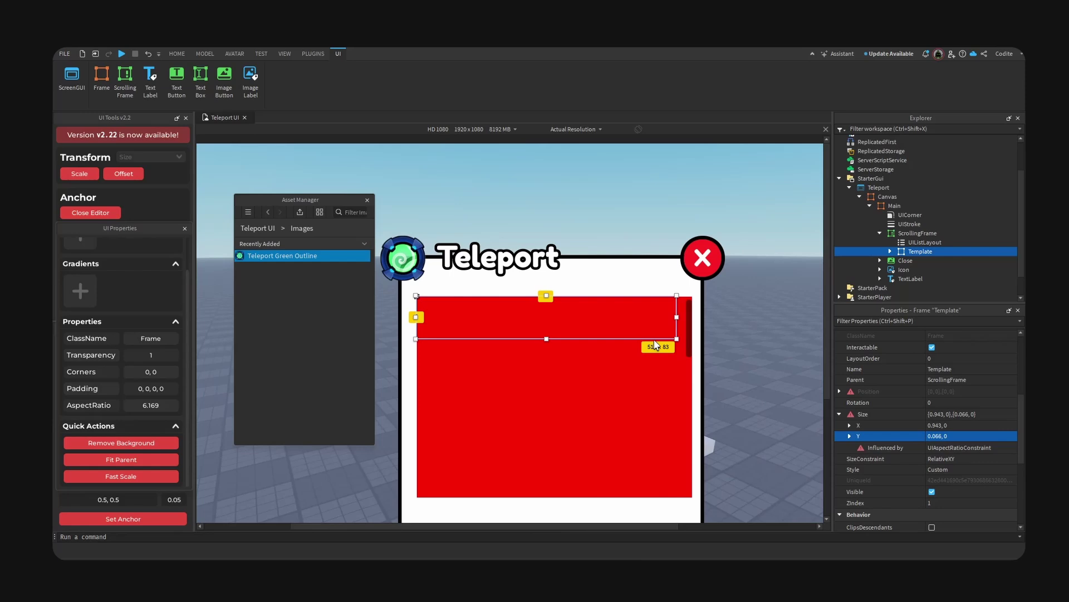
Paste a copy of the Template frame inside Template and rename the copy Main.
{"action": "key", "text": "ctrl+shift+v"}
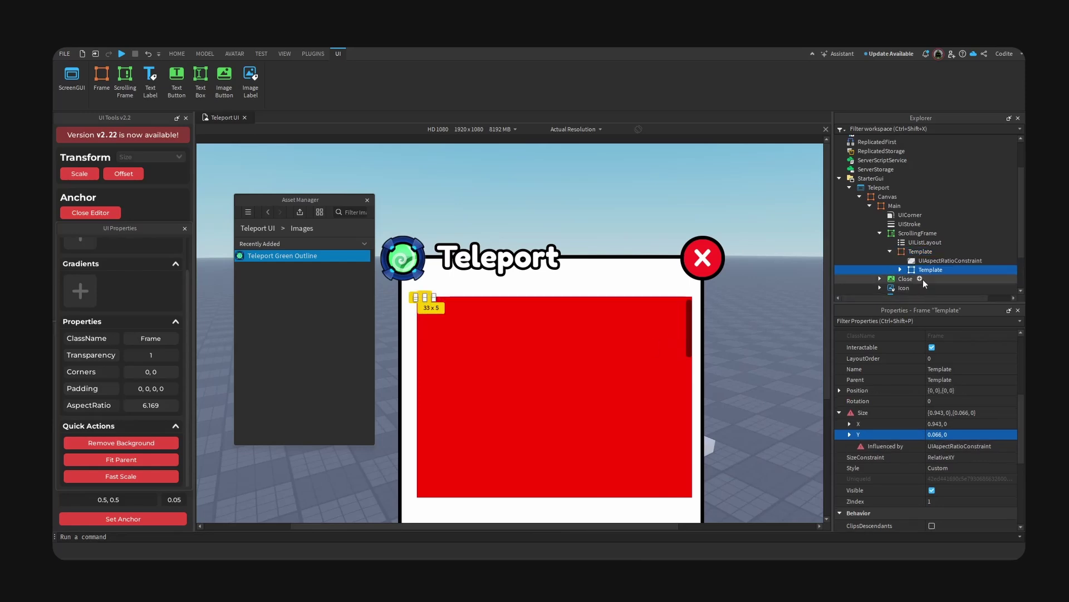
{"action": "key", "text": "F2"}
{"action": "type", "text": "M"}
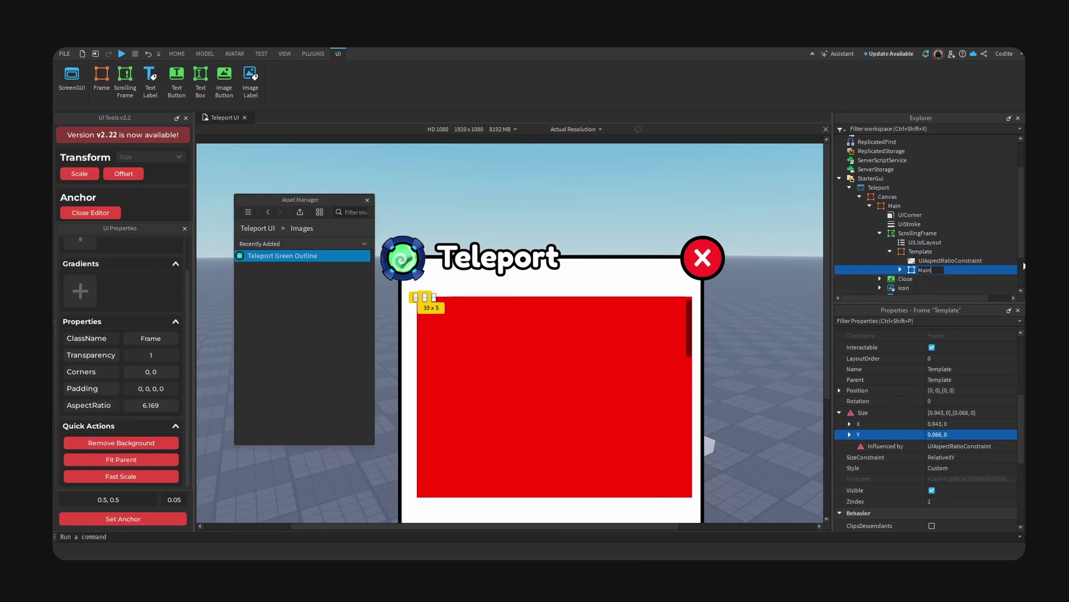
{"action": "type", "text": "ain"}
{"action": "key", "text": "Return"}
Set the inner Main's background transparency to 0 and fit it to Template with a 0.5, 0.5 anchor.
{"action": "left_click", "coordinate": [962, 463]}
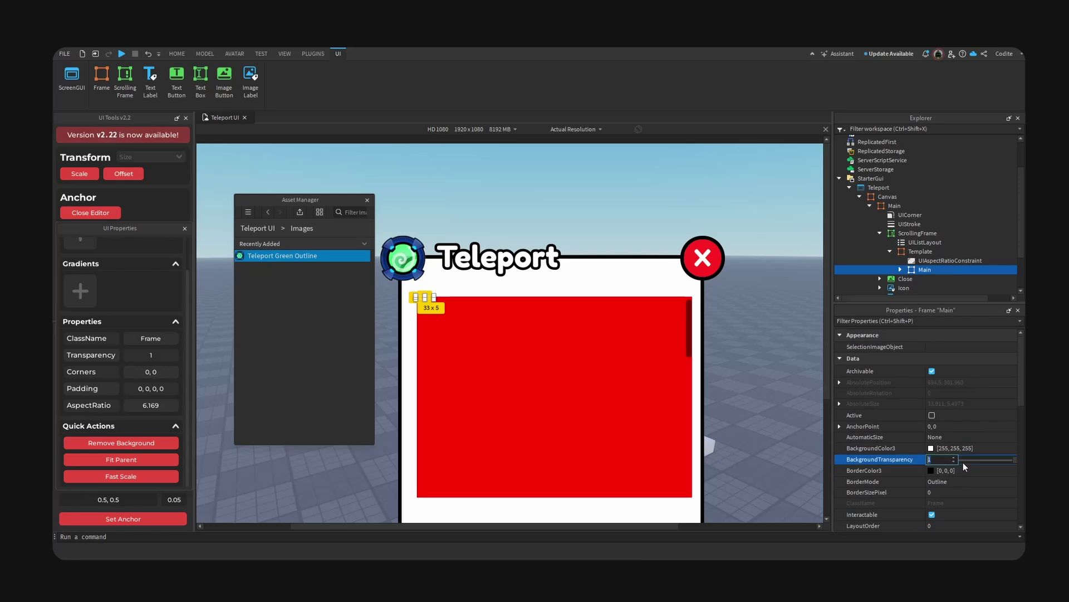
{"action": "type", "text": "0"}
{"action": "key", "text": "Return"}
{"action": "left_click", "coordinate": [147, 460]}
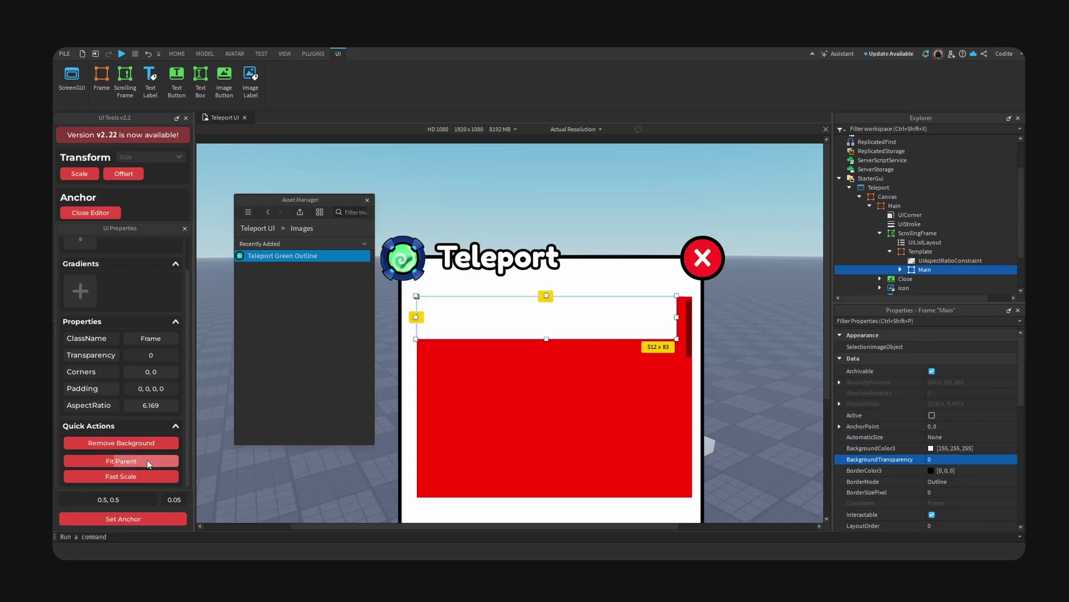
{"action": "left_click", "coordinate": [148, 520]}
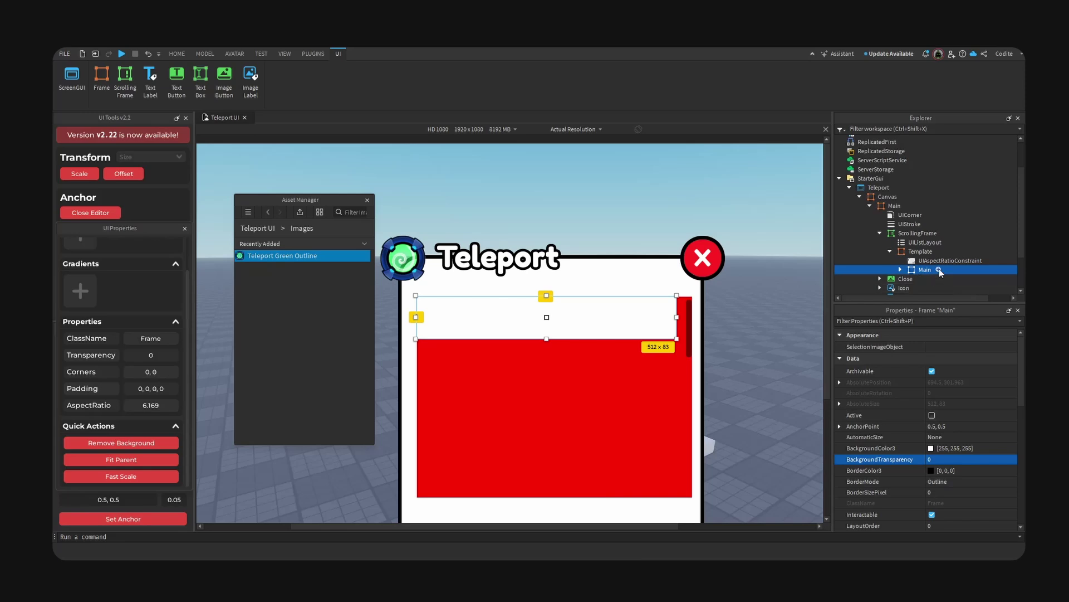
Add a UICorner to Template's Main frame and set its corner radius to scale 0.25 and offset 0.
{"action": "left_click", "coordinate": [938, 270]}
{"action": "type", "text": "corn"}
{"action": "key", "text": "Return"}
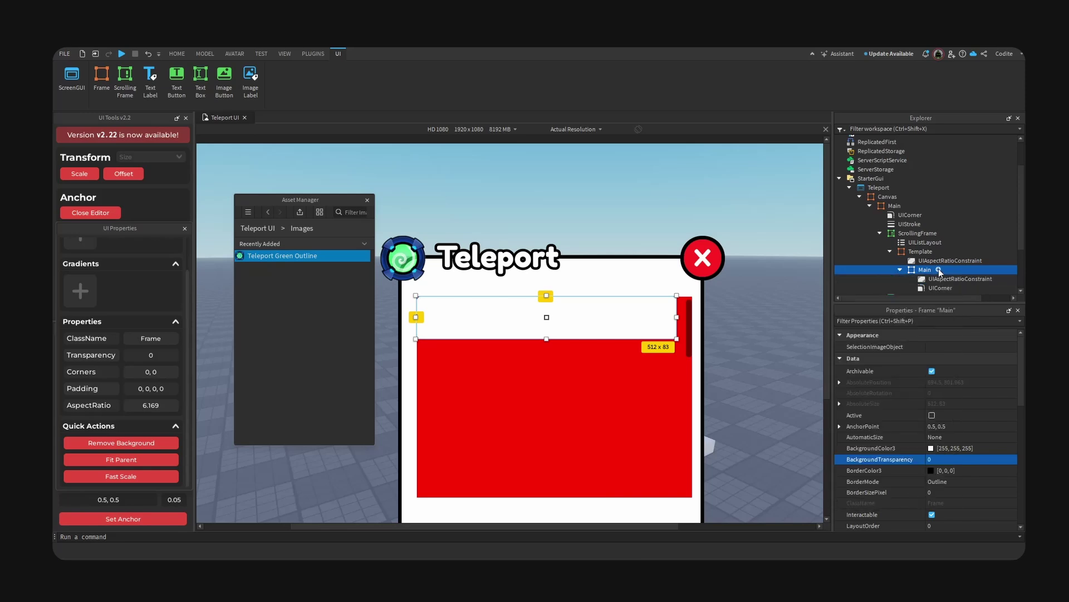
{"action": "left_click", "coordinate": [874, 347]}
{"action": "left_click", "coordinate": [976, 368]}
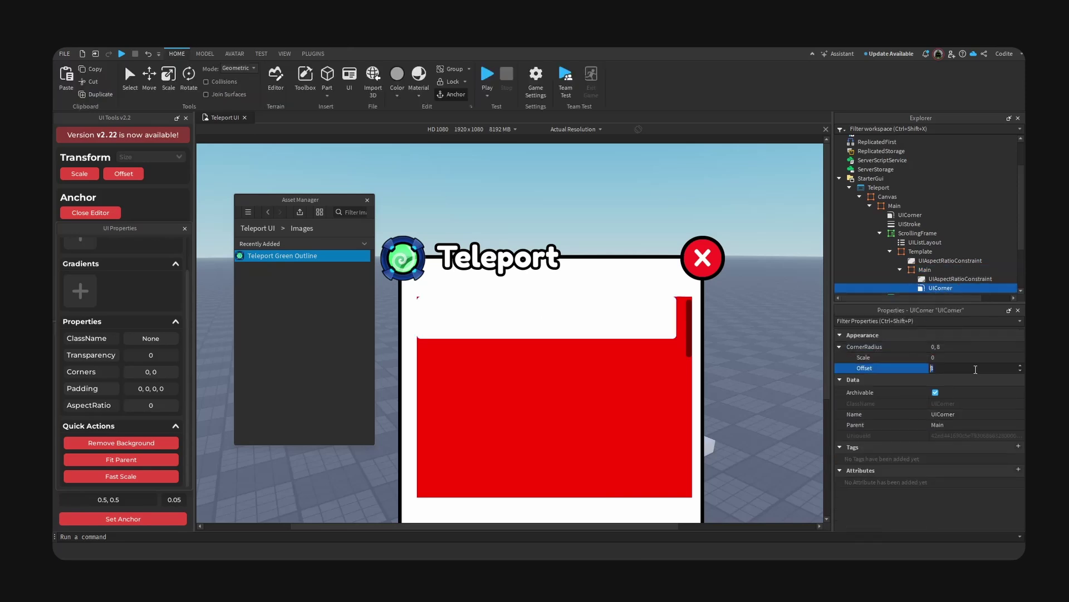
{"action": "left_click", "coordinate": [992, 359]}
{"action": "type", "text": "0.1"}
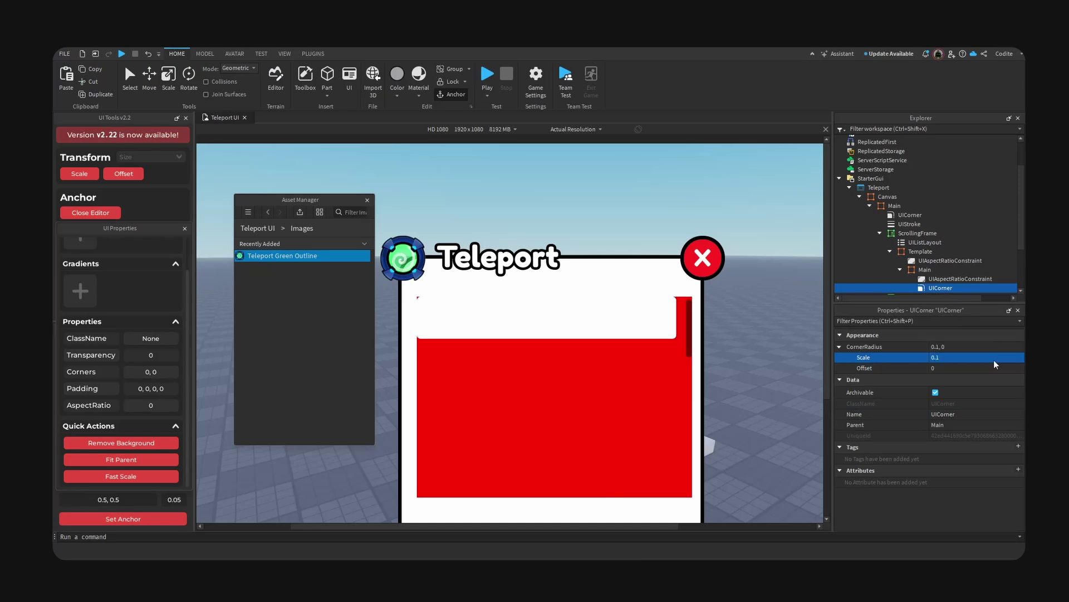
{"action": "left_click", "coordinate": [977, 347]}
{"action": "left_click", "coordinate": [947, 357]}
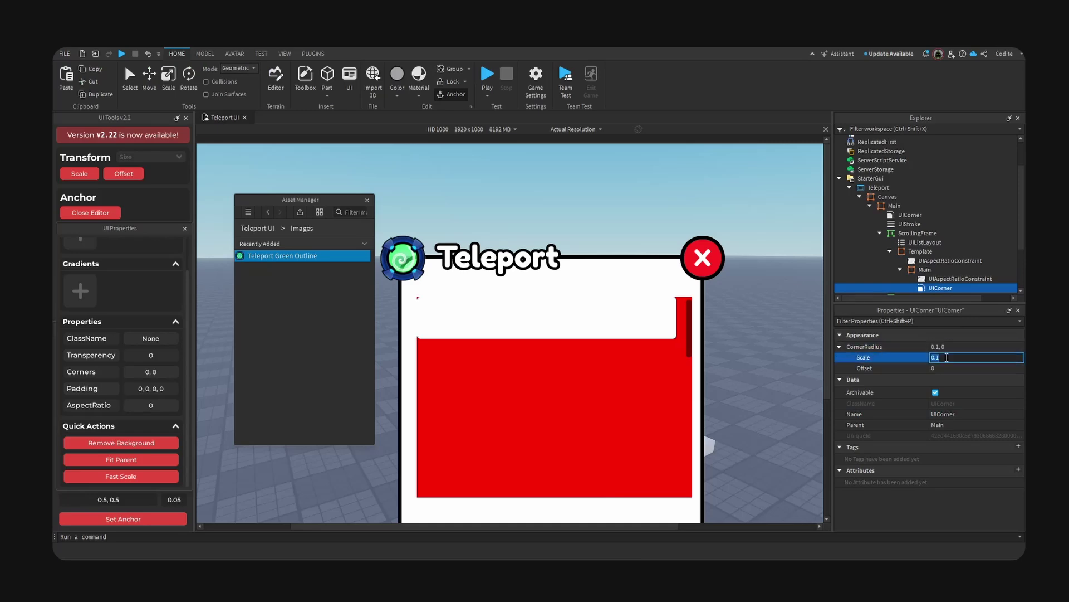
{"action": "key", "text": "Return"}
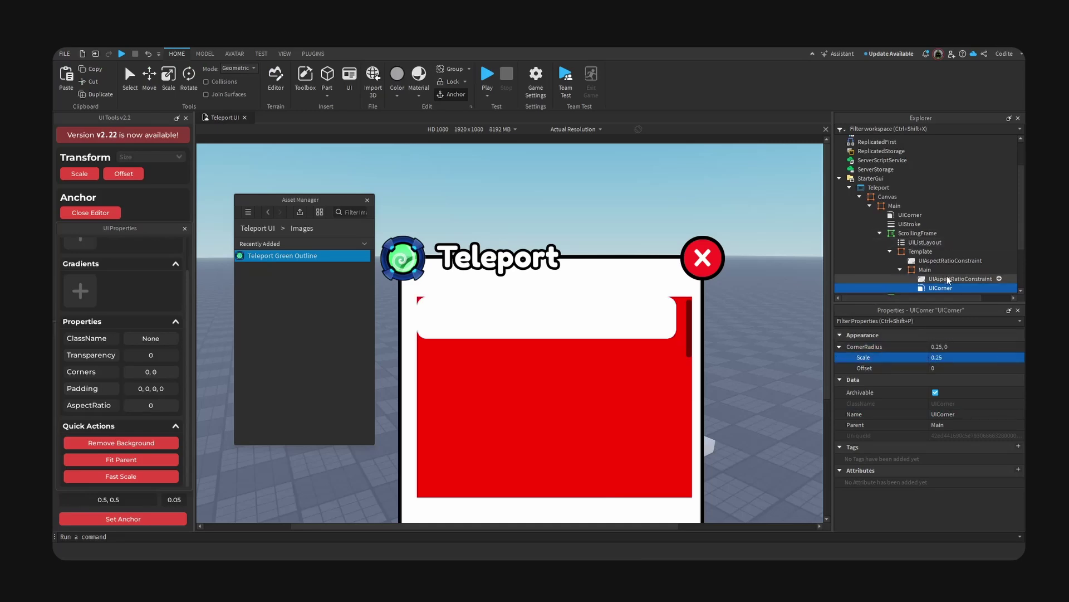
Add a UIStroke to Template's inner Main frame and set its thickness to 3.5.
{"action": "left_click", "coordinate": [919, 270]}
{"action": "left_click", "coordinate": [939, 270]}
{"action": "type", "text": "str"}
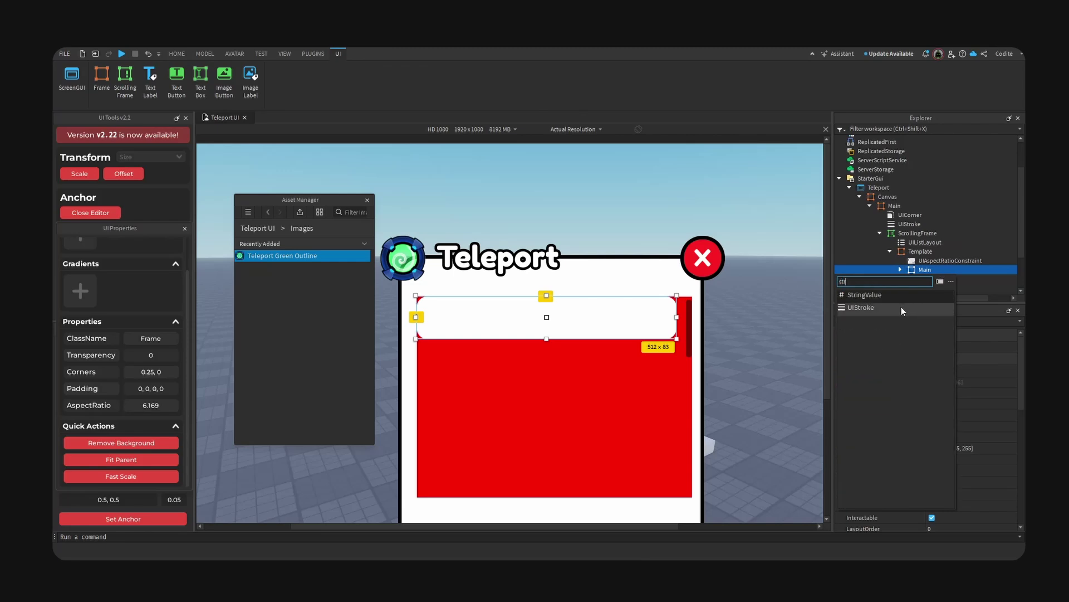
{"action": "left_click", "coordinate": [901, 307]}
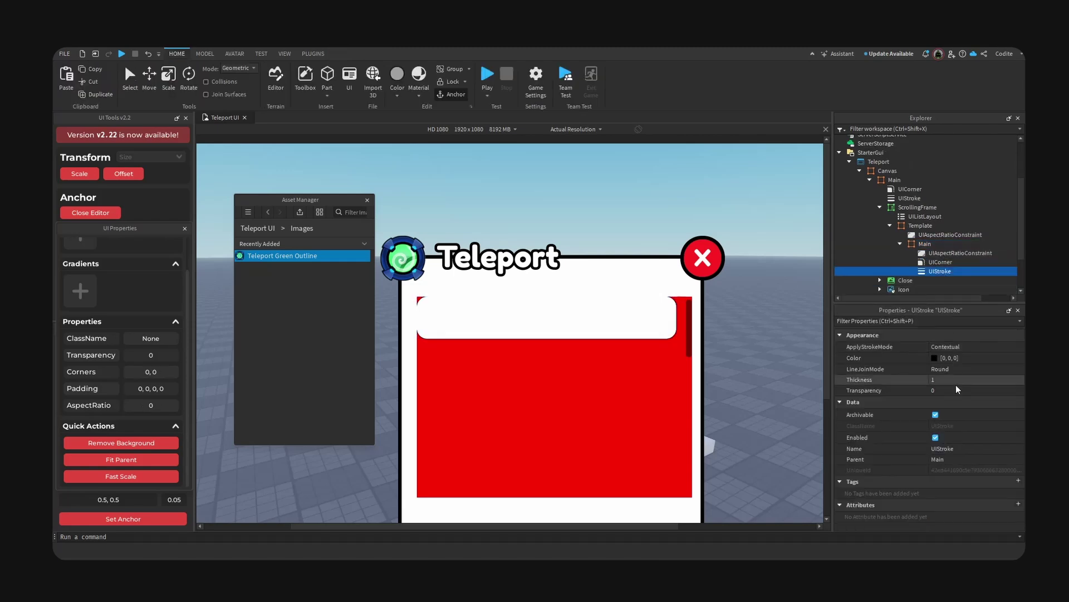
{"action": "left_click", "coordinate": [975, 383]}
{"action": "type", "text": "3"}
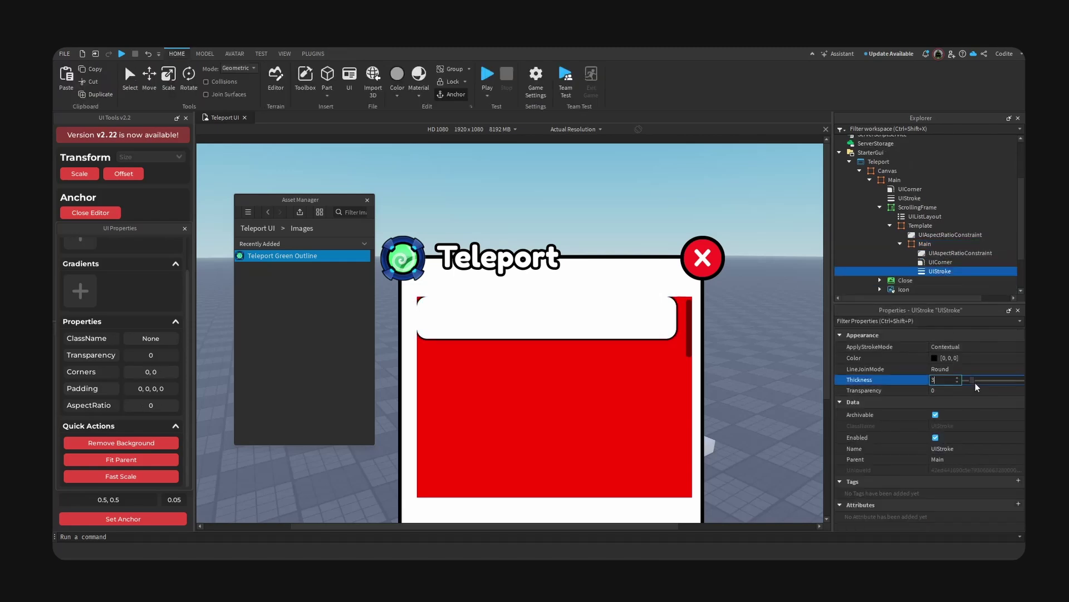
{"action": "key", "text": "BackSpace"}
{"action": "type", "text": "4"}
{"action": "key", "text": "BackSpace"}
{"action": "type", "text": "3.5"}
{"action": "key", "text": "Return"}
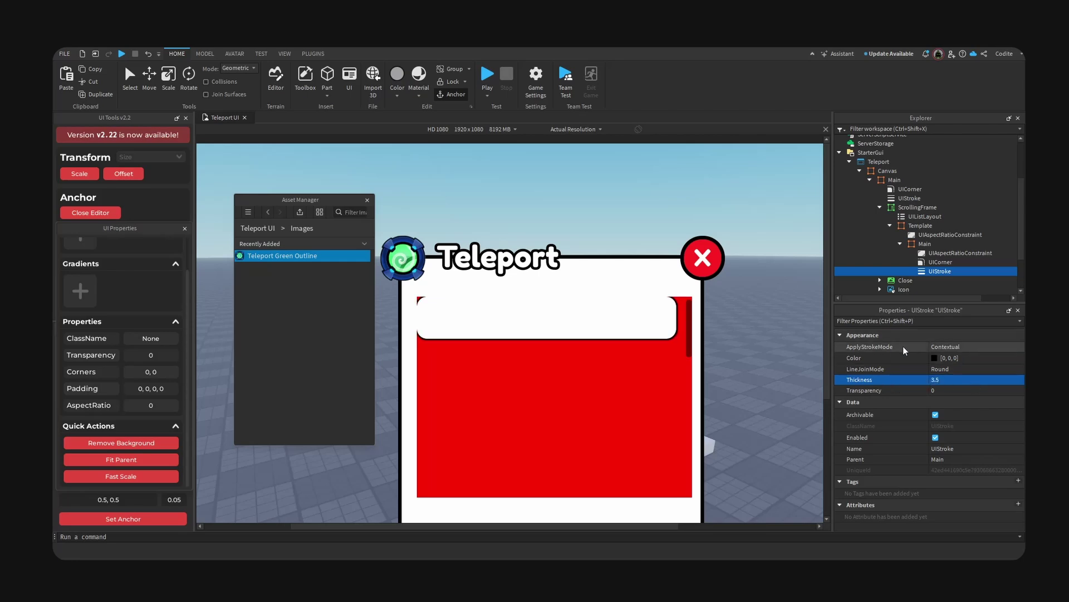
Add a UIGradient to Template's inner Main frame and set its rotation to -90.
{"action": "left_click", "coordinate": [938, 244]}
{"action": "left_click", "coordinate": [941, 244]}
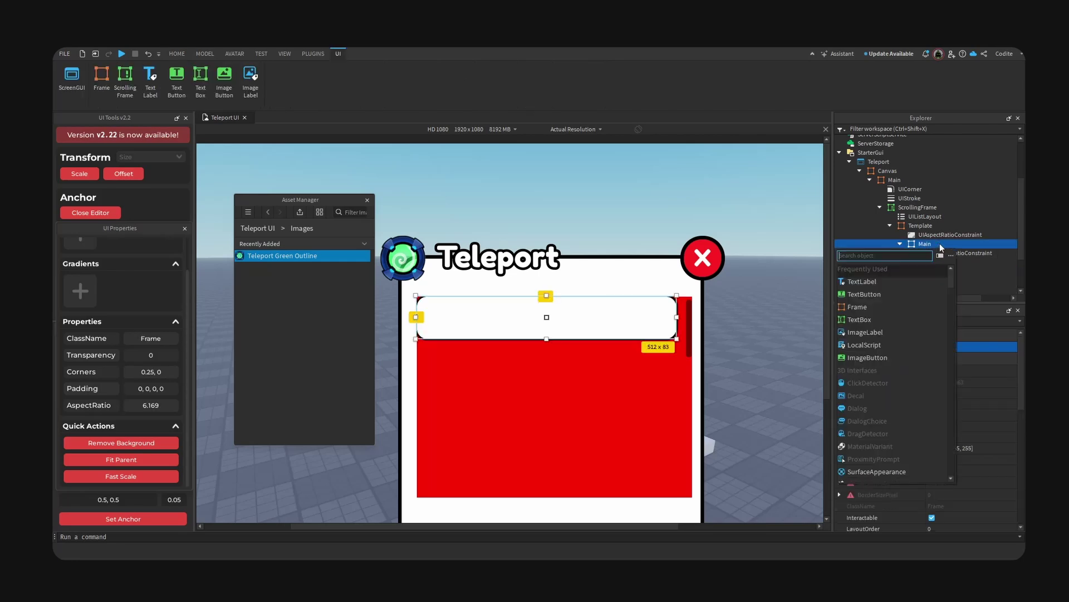
{"action": "type", "text": "gra"}
{"action": "left_click", "coordinate": [908, 272]}
{"action": "left_click", "coordinate": [965, 392]}
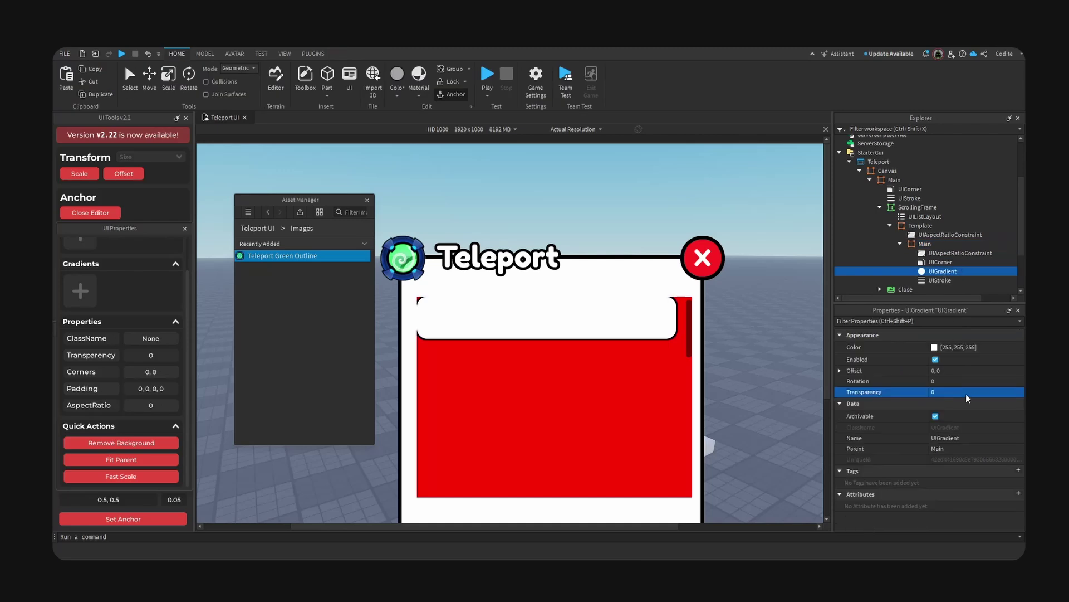
{"action": "left_click", "coordinate": [975, 381]}
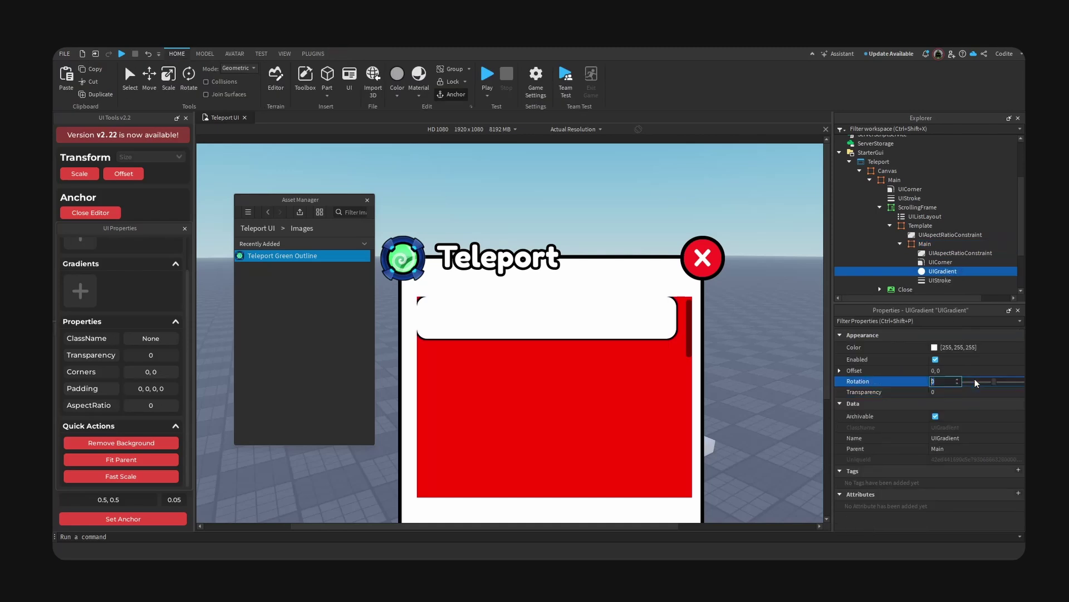
{"action": "type", "text": "-90"}
{"action": "key", "text": "Return"}
Set the gradient's start colour to #16bdb6, taken from the Photoshop colour picker.
{"action": "left_click", "coordinate": [995, 351]}
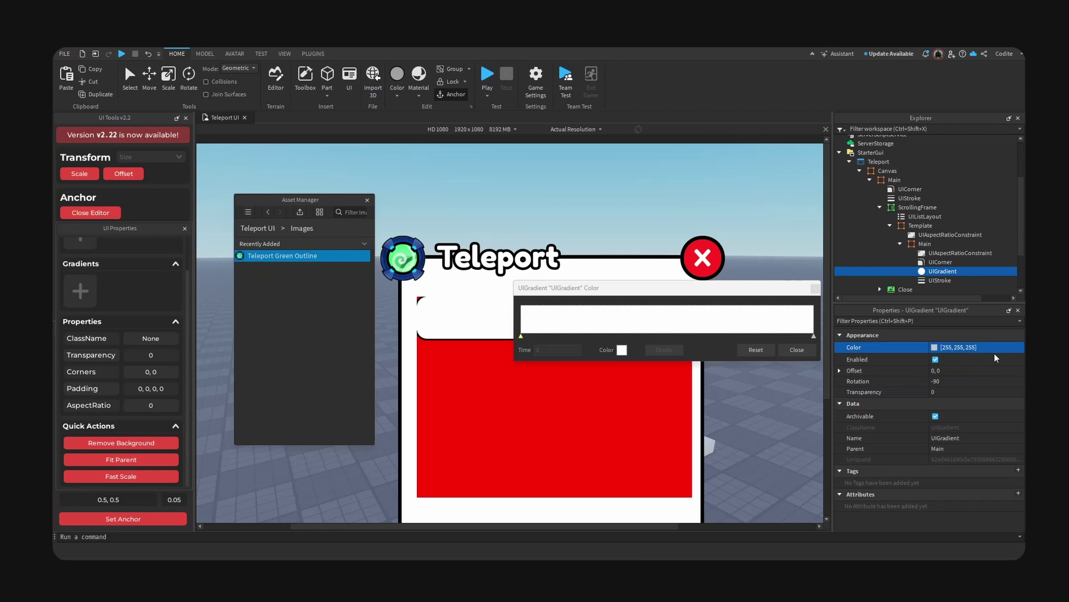
{"action": "left_click", "coordinate": [520, 334]}
{"action": "left_click", "coordinate": [621, 350]}
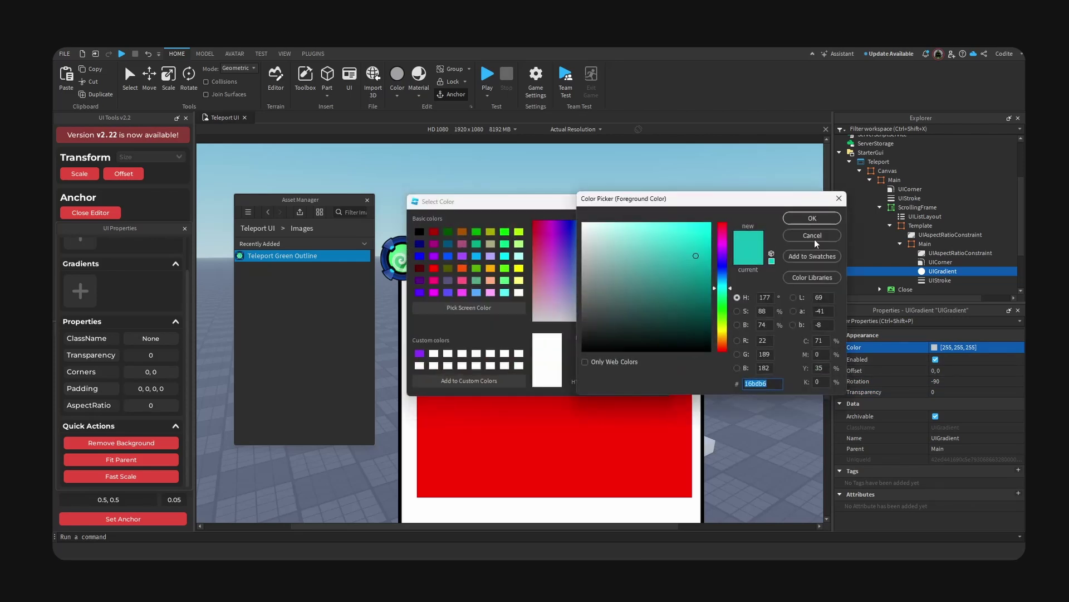
{"action": "left_click", "coordinate": [813, 236]}
{"action": "left_click_drag", "start_coordinate": [596, 209], "coordinate": [553, 200]}
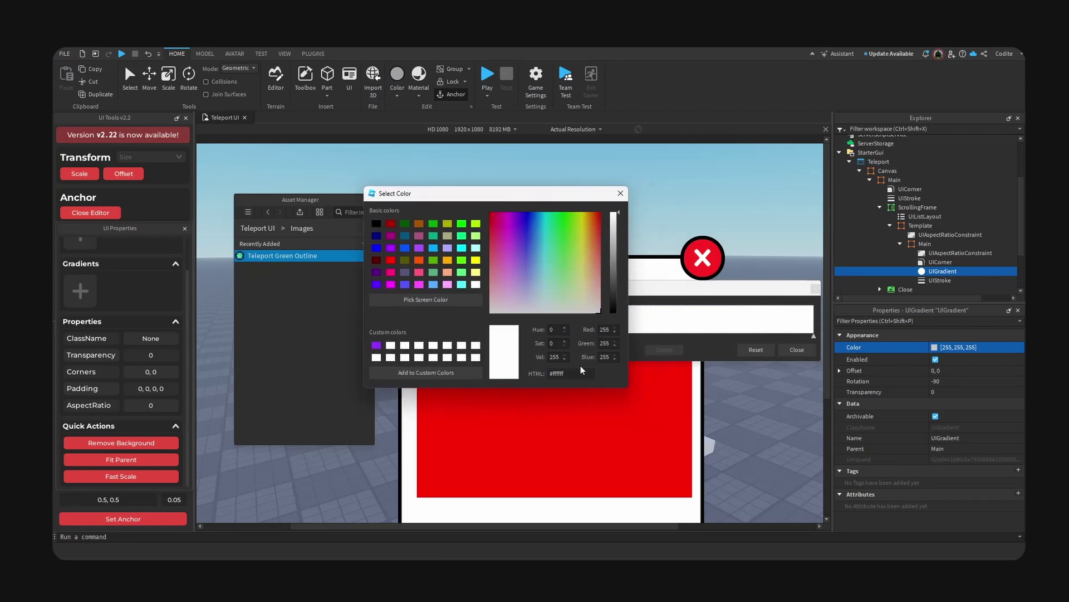
{"action": "type", "text": "16bdb6"}
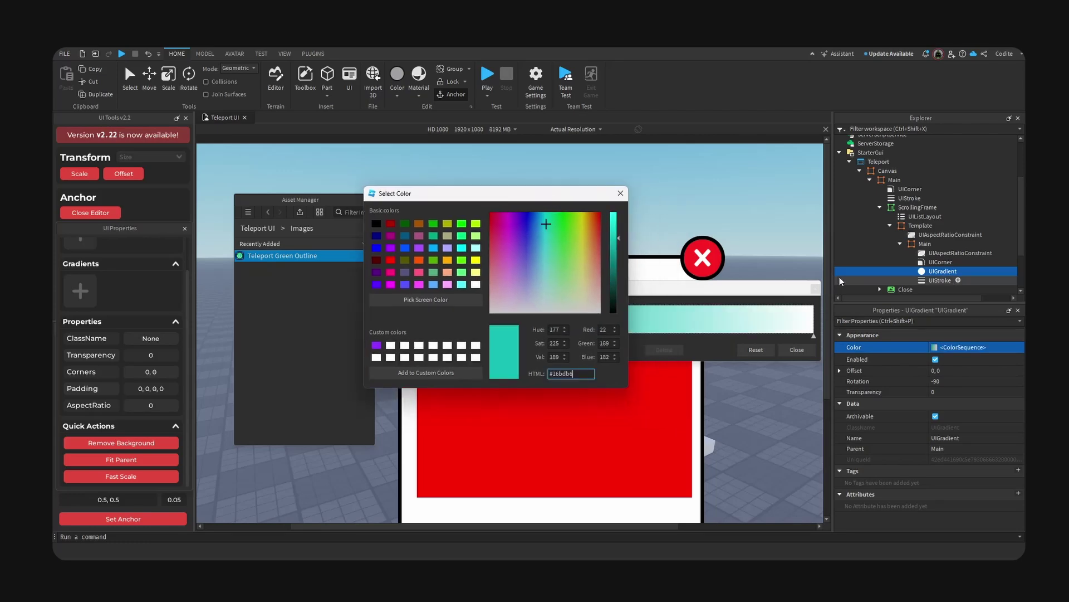
{"action": "left_click", "coordinate": [620, 193]}
Set the gradient's end colour to #4be3c1 from the Photoshop design and close the gradient editor.
{"action": "left_click", "coordinate": [621, 350]}
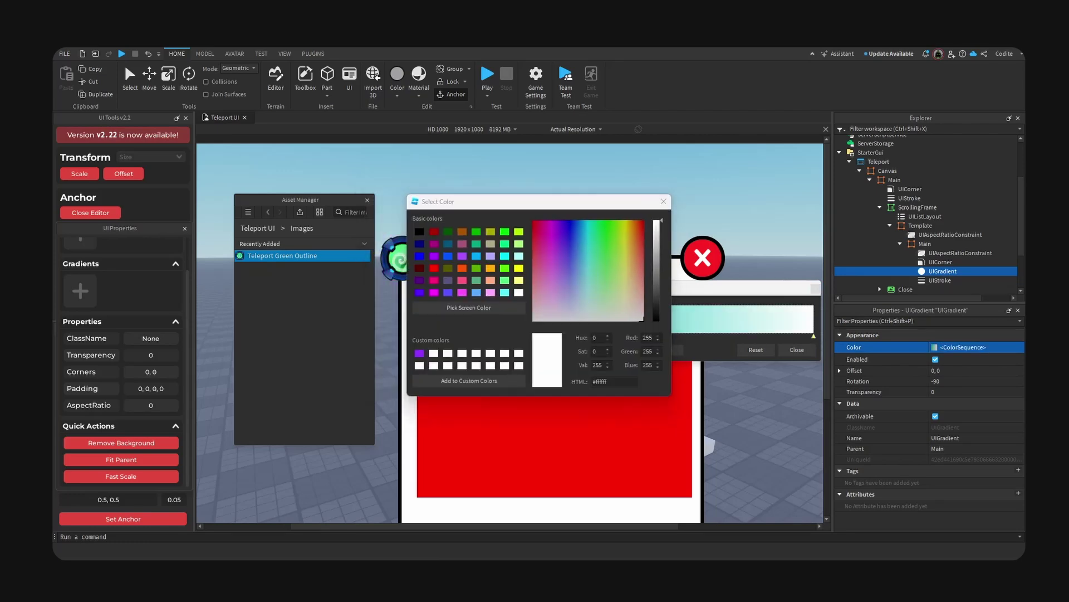
{"action": "key", "text": "alt+Tab"}
{"action": "left_click", "coordinate": [812, 235]}
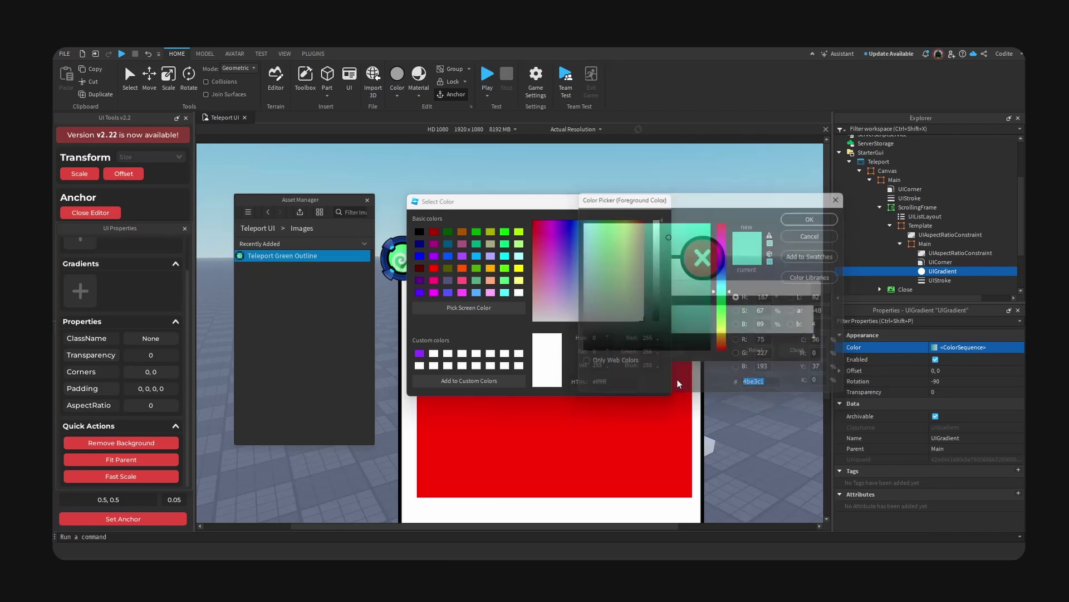
{"action": "triple_click", "coordinate": [596, 382]}
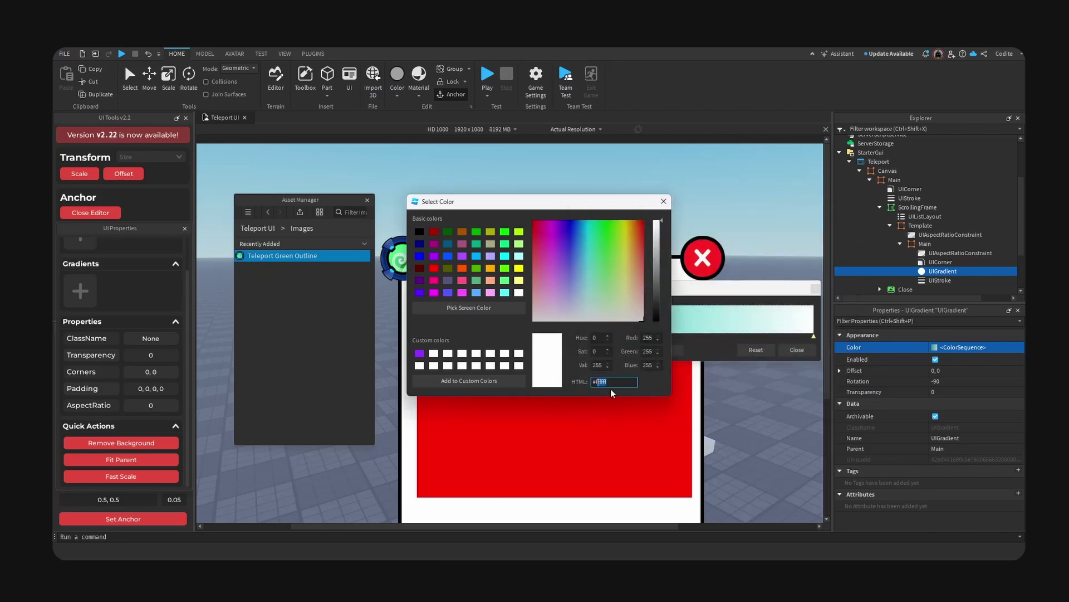
{"action": "type", "text": "#4be3c1"}
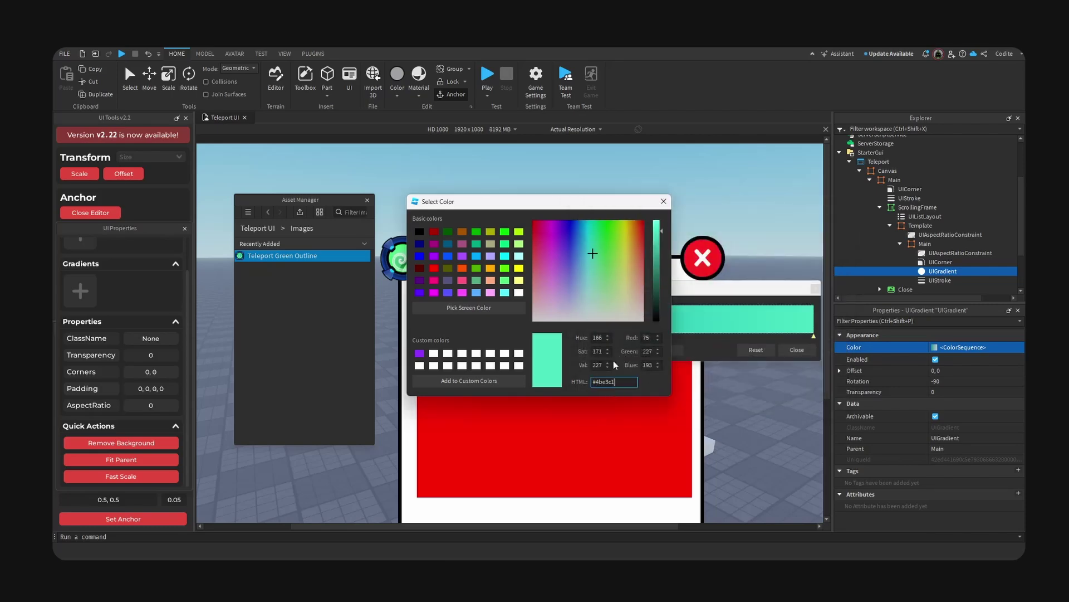
{"action": "key", "text": "Return"}
{"action": "left_click", "coordinate": [797, 350]}
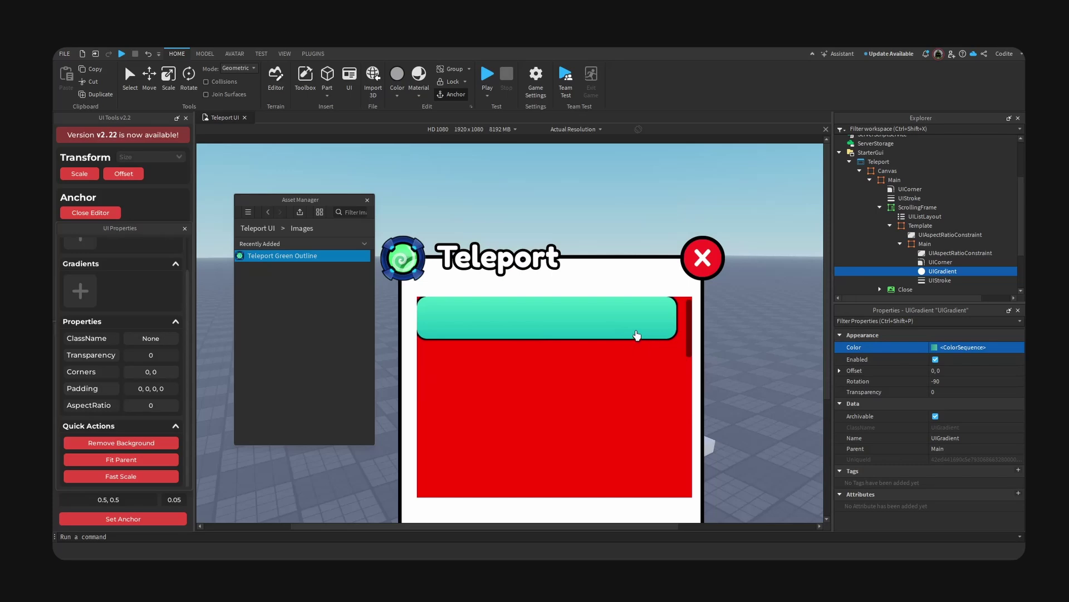
Paste a copy of the Teleport title label into Template's Main frame, centre it and set its text to Grassy.
{"action": "left_click", "coordinate": [539, 259]}
{"action": "key", "text": "ctrl+c"}
{"action": "left_click", "coordinate": [577, 320]}
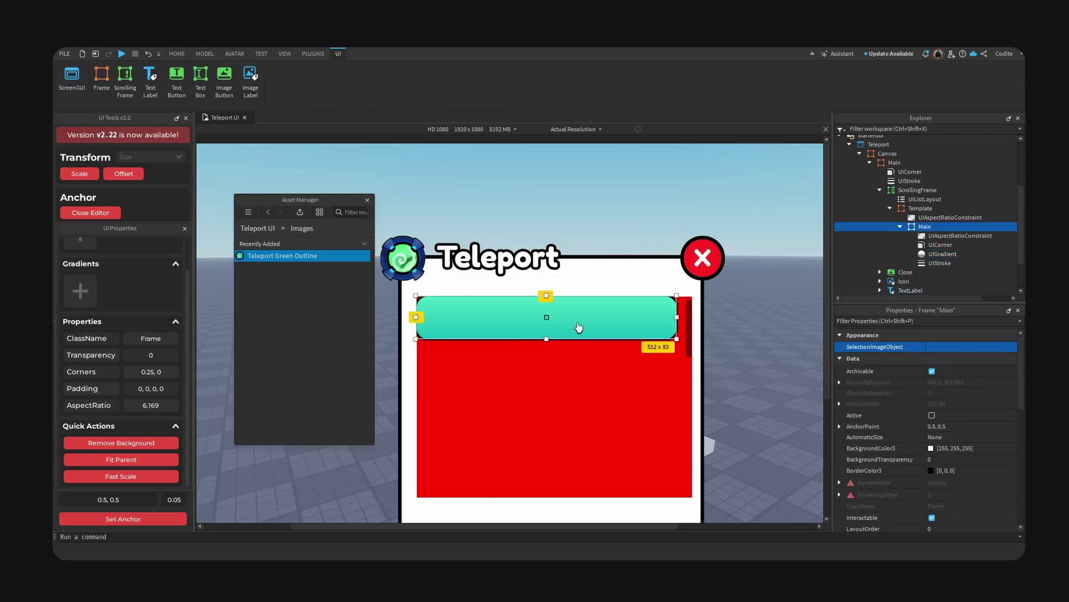
{"action": "key", "text": "ctrl+shift+v"}
{"action": "left_click_drag", "start_coordinate": [511, 305], "coordinate": [553, 342]}
{"action": "left_click", "coordinate": [911, 272]}
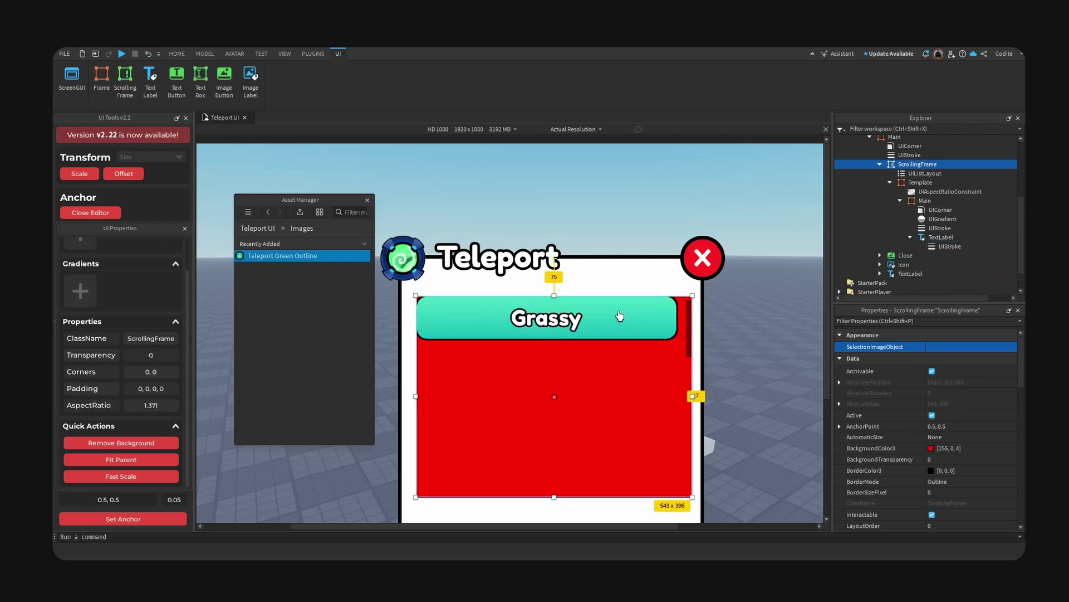
Collapse the Template frame in the object tree and duplicate it inside the ScrollingFrame.
{"action": "left_click", "coordinate": [619, 313]}
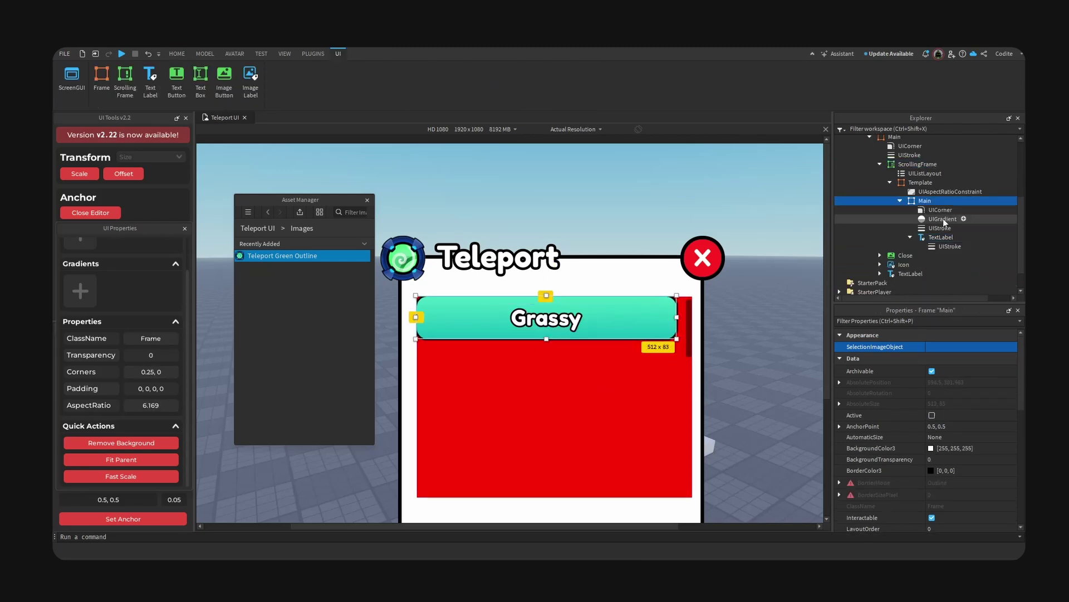
{"action": "left_click", "coordinate": [900, 201]}
{"action": "left_click", "coordinate": [901, 199]}
{"action": "left_click", "coordinate": [890, 199]}
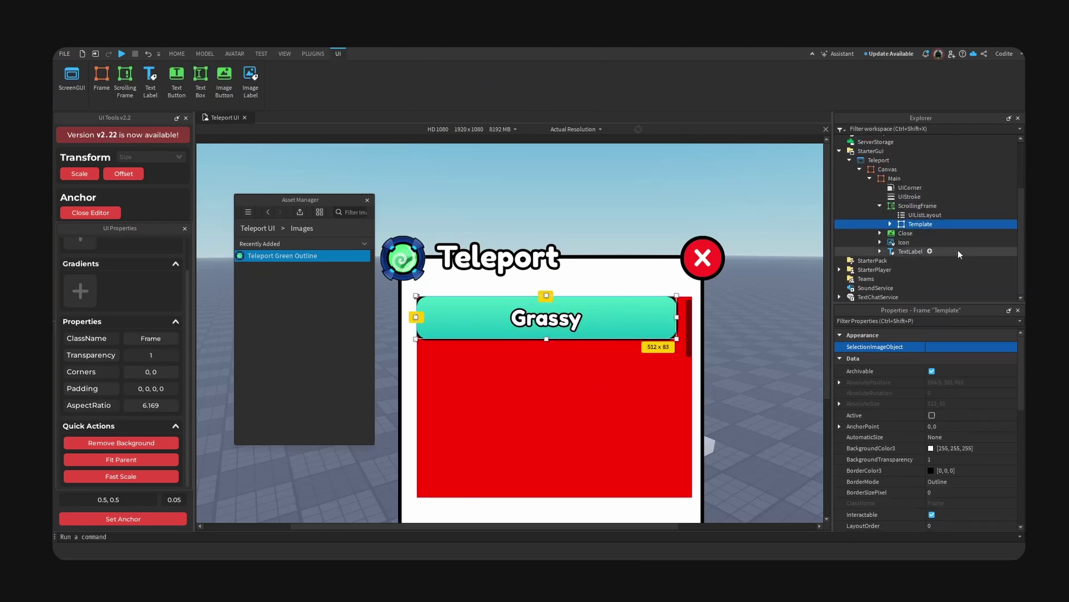
{"action": "key", "text": "ctrl+d"}
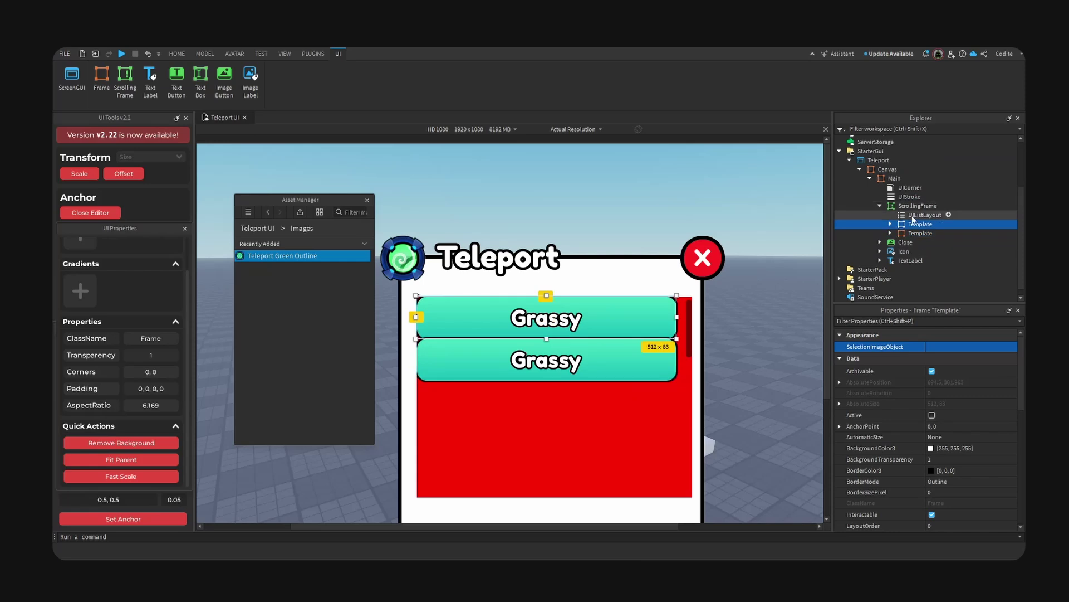
Set the UIListLayout's padding scale to 0.012 to space the list entries.
{"action": "left_click", "coordinate": [925, 215]}
{"action": "left_click", "coordinate": [840, 346]}
{"action": "left_click", "coordinate": [969, 347]}
{"action": "left_click", "coordinate": [986, 358]}
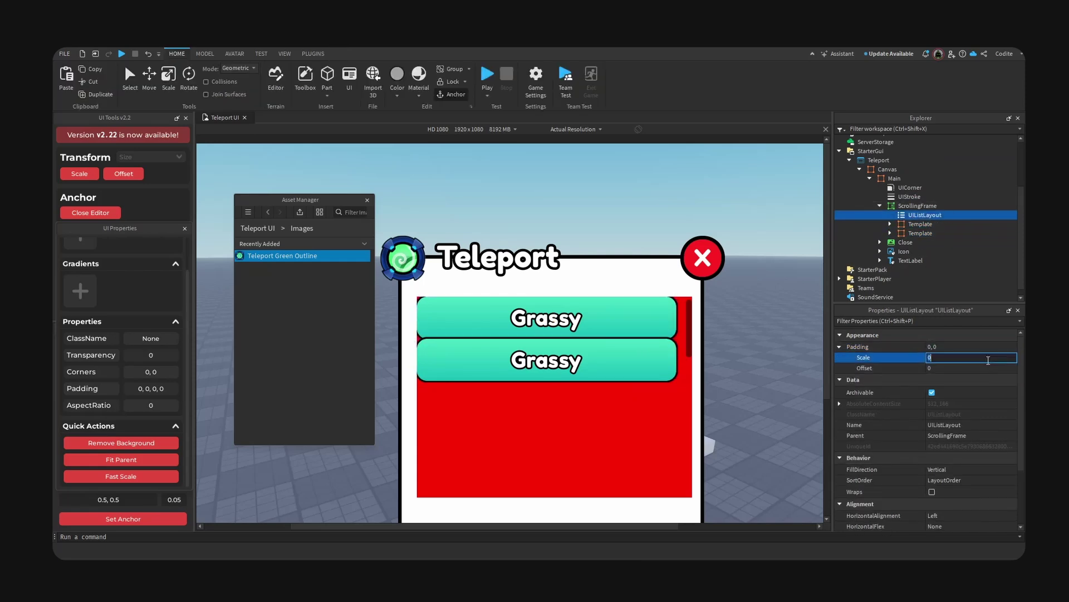
{"action": "type", "text": "0.01"}
{"action": "key", "text": "Return"}
{"action": "left_click", "coordinate": [988, 361]}
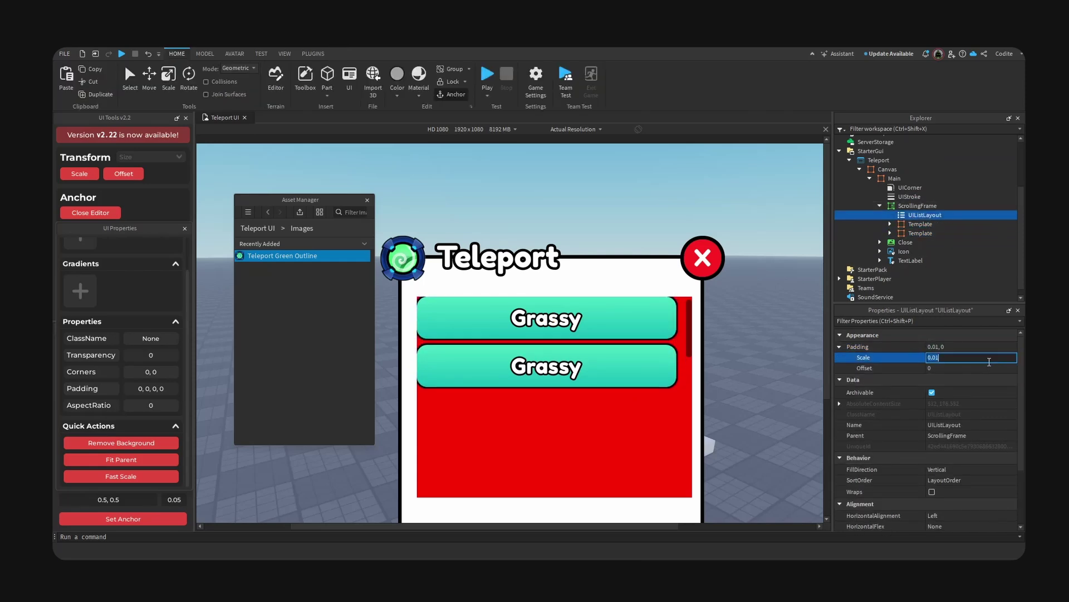
{"action": "type", "text": ".015"}
{"action": "key", "text": "Return"}
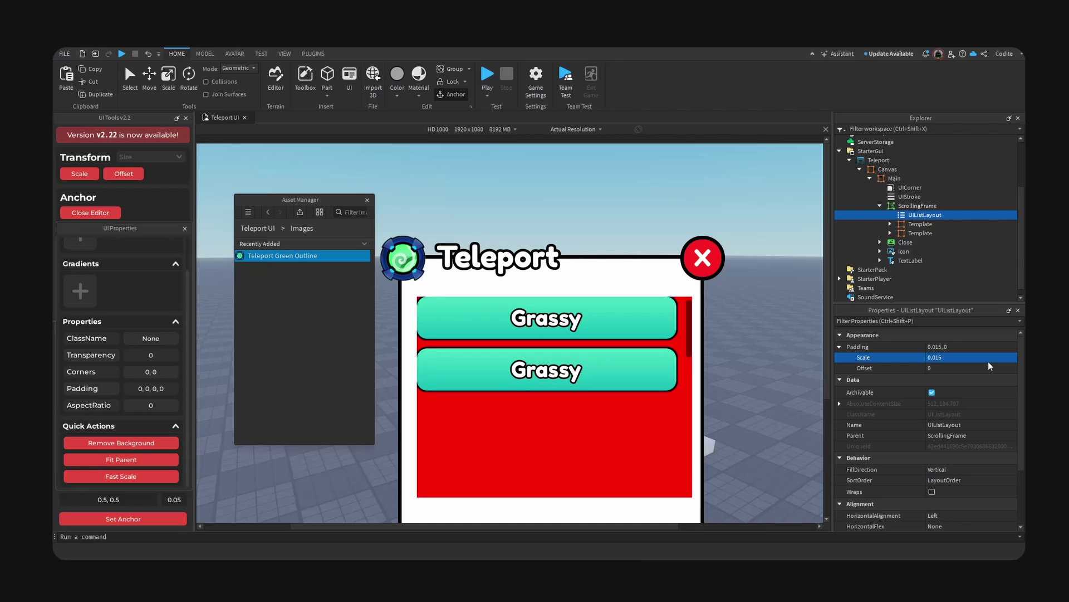
{"action": "left_click", "coordinate": [988, 361]}
{"action": "type", "text": ".012"}
{"action": "key", "text": "Return"}
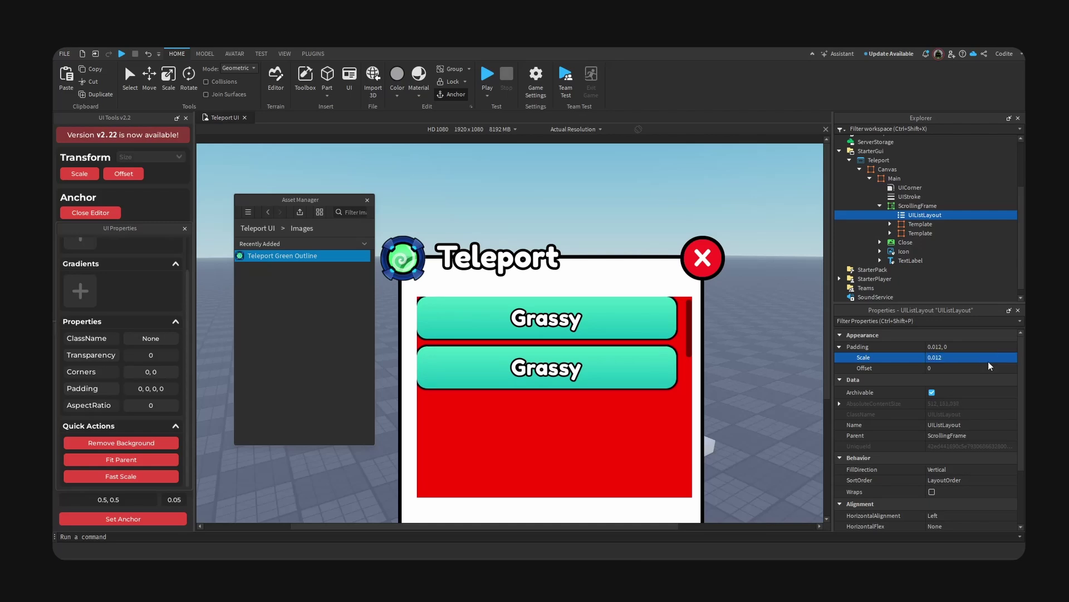
Delete the UIGradient from the second Template's Main frame and the UIStroke from its TextLabel.
{"action": "left_click", "coordinate": [541, 376]}
{"action": "scroll", "coordinate": [940, 238], "scroll_direction": "down", "scroll_amount": 3}
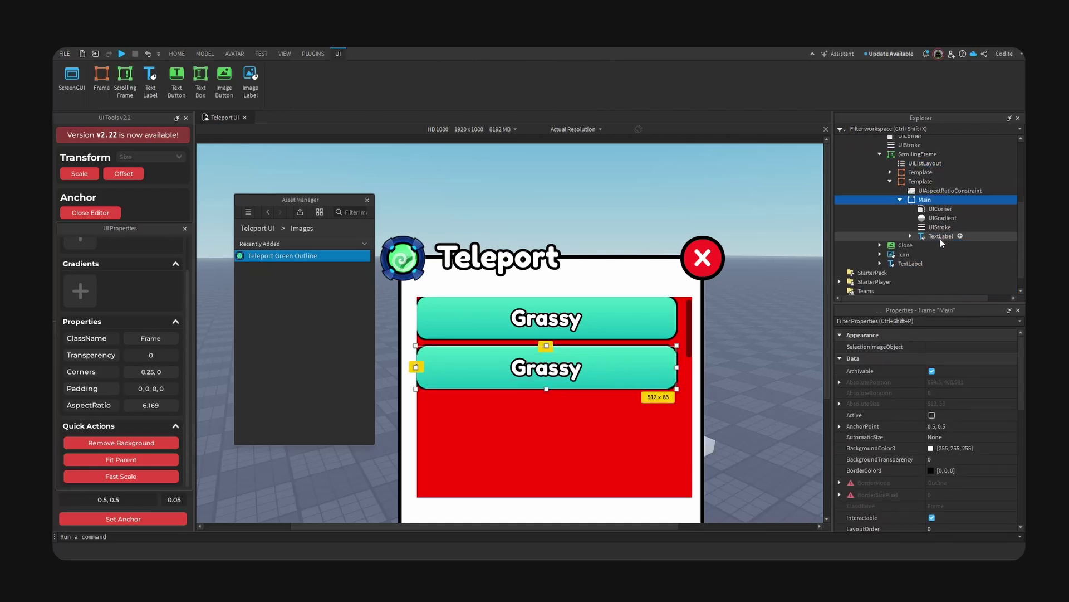
{"action": "left_click", "coordinate": [941, 217]}
{"action": "key", "text": "Delete"}
{"action": "left_click", "coordinate": [928, 200]}
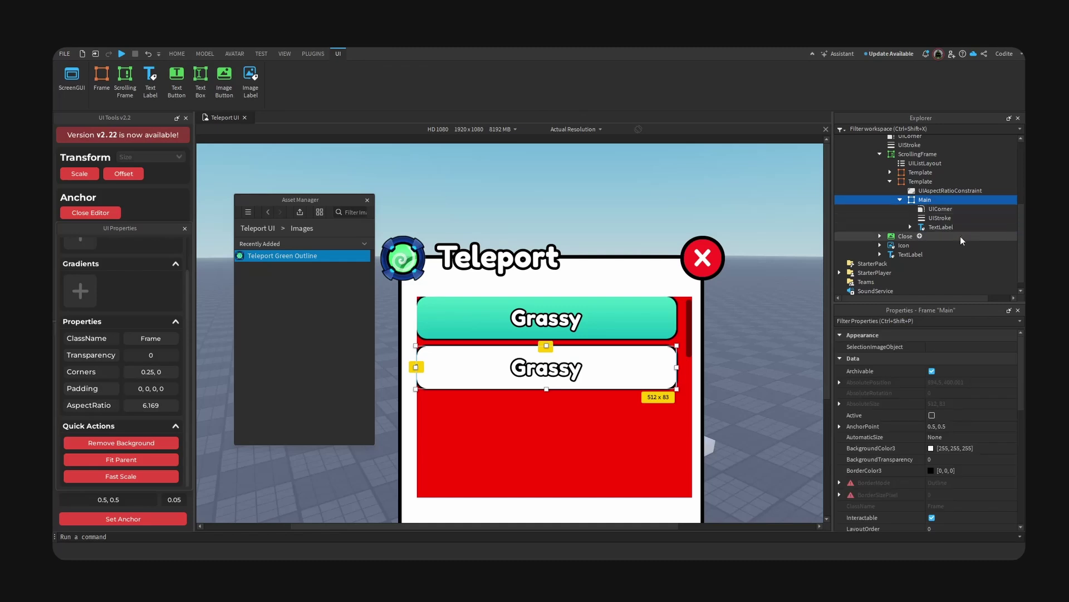
{"action": "left_click", "coordinate": [910, 227]}
{"action": "left_click", "coordinate": [936, 226]}
{"action": "left_click", "coordinate": [950, 236]}
{"action": "key", "text": "Delete"}
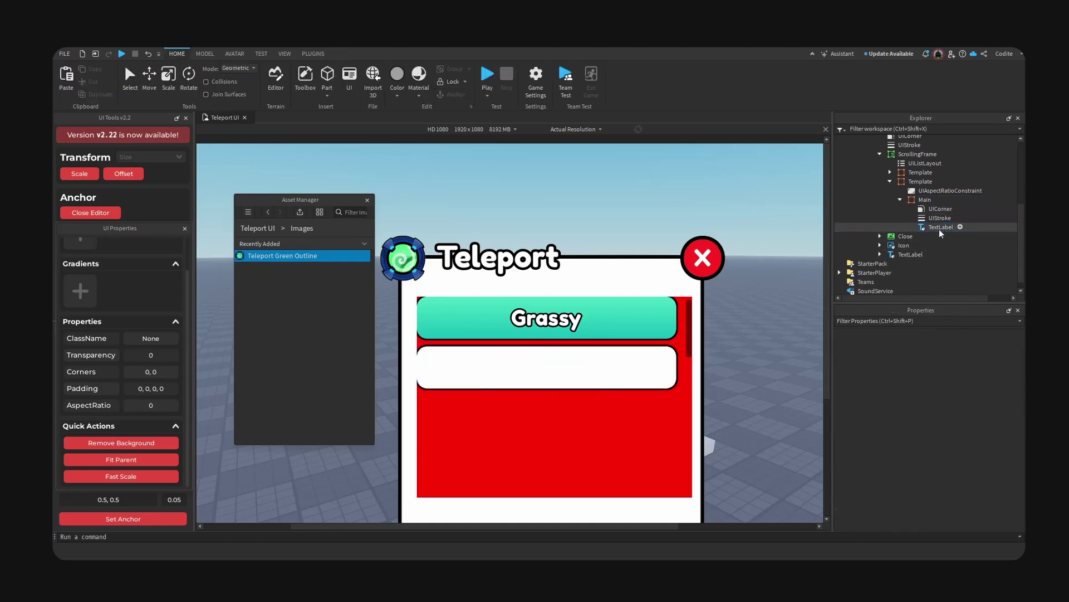
Set the second Template's Main background colour to 20, 20, 20.
{"action": "left_click", "coordinate": [924, 200]}
{"action": "left_click", "coordinate": [871, 448]}
{"action": "left_click", "coordinate": [930, 448]}
{"action": "left_click_drag", "start_coordinate": [630, 194], "coordinate": [952, 339]}
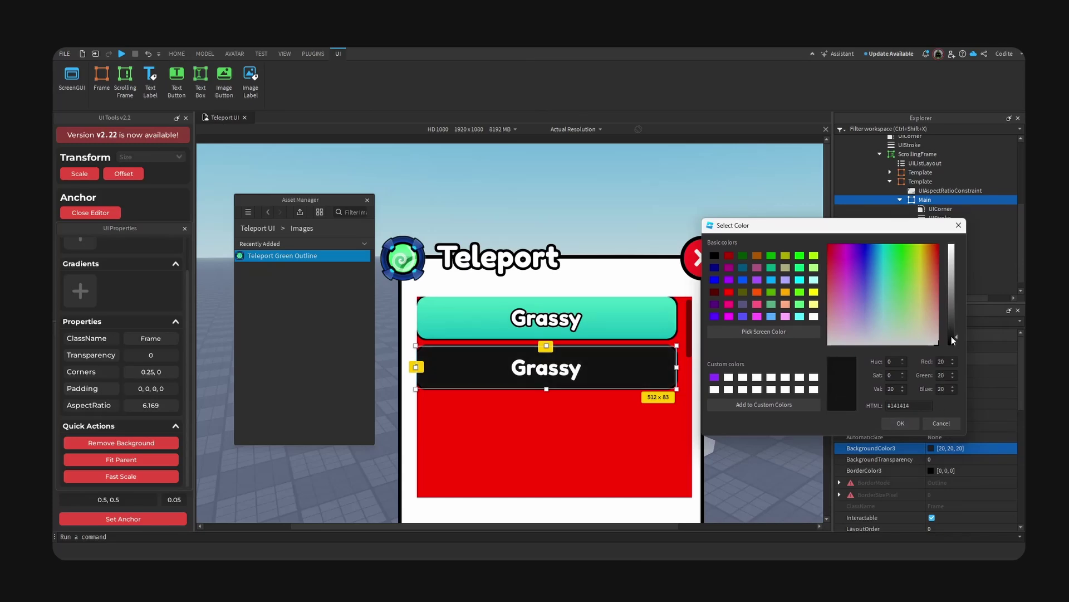
{"action": "left_click", "coordinate": [900, 423]}
Change the second entry's label text to Fire and darken its text colour to grey.
{"action": "double_click", "coordinate": [535, 370]}
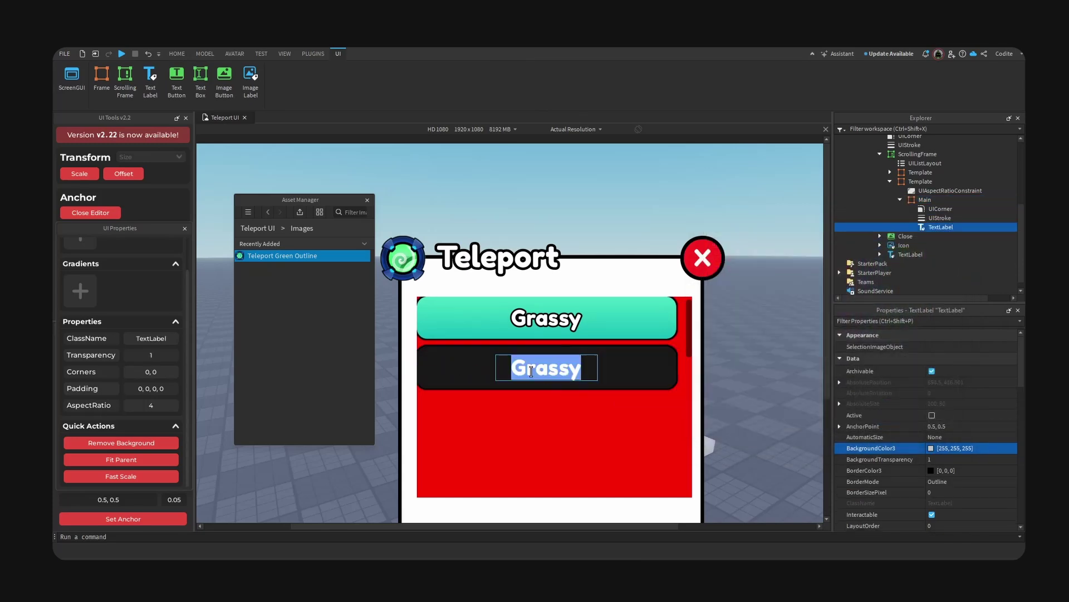
{"action": "type", "text": "Fire"}
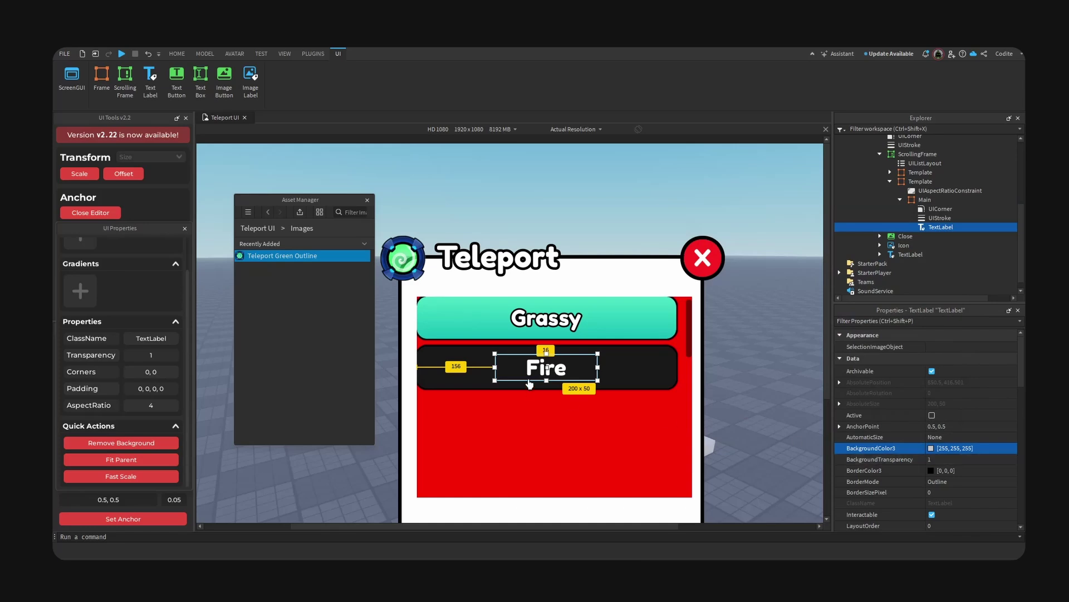
{"action": "scroll", "coordinate": [960, 463], "scroll_direction": "down", "scroll_amount": 10}
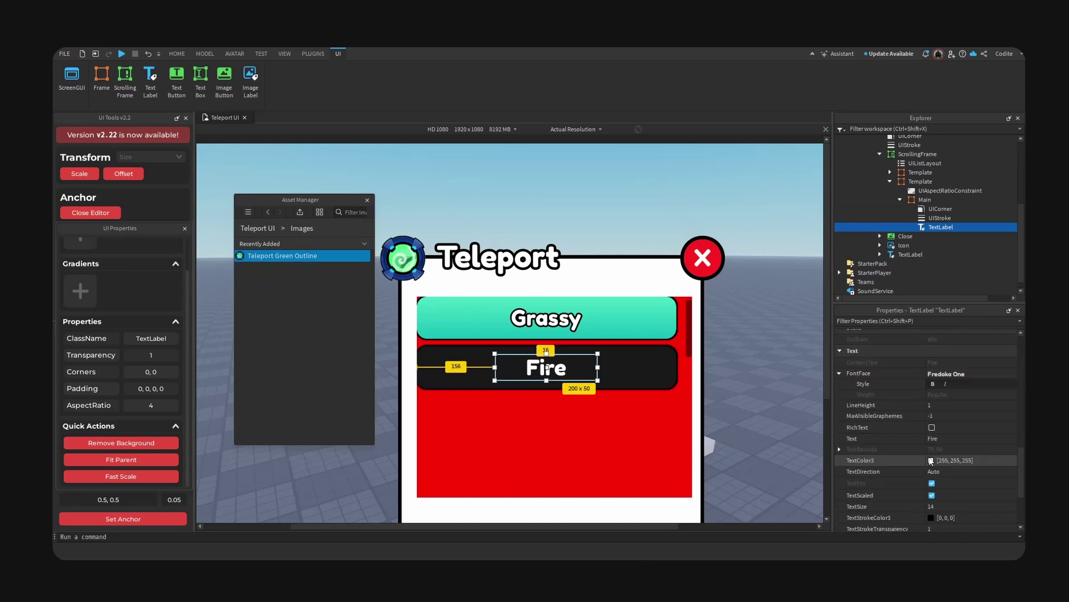
{"action": "left_click", "coordinate": [930, 460]}
{"action": "left_click_drag", "start_coordinate": [577, 201], "coordinate": [864, 241]}
{"action": "left_click_drag", "start_coordinate": [942, 256], "coordinate": [944, 310]}
{"action": "left_click", "coordinate": [892, 432]}
Remove the ScrollingFrame's background, collapse the second Template and select the Grassy Template frame.
{"action": "left_click", "coordinate": [666, 454]}
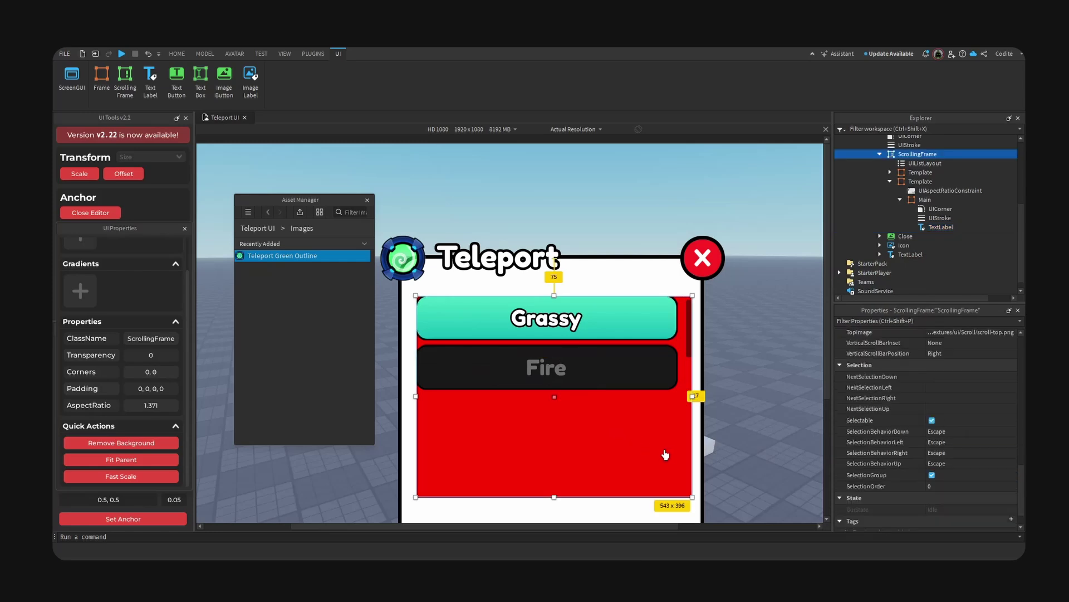
{"action": "left_click", "coordinate": [176, 443]}
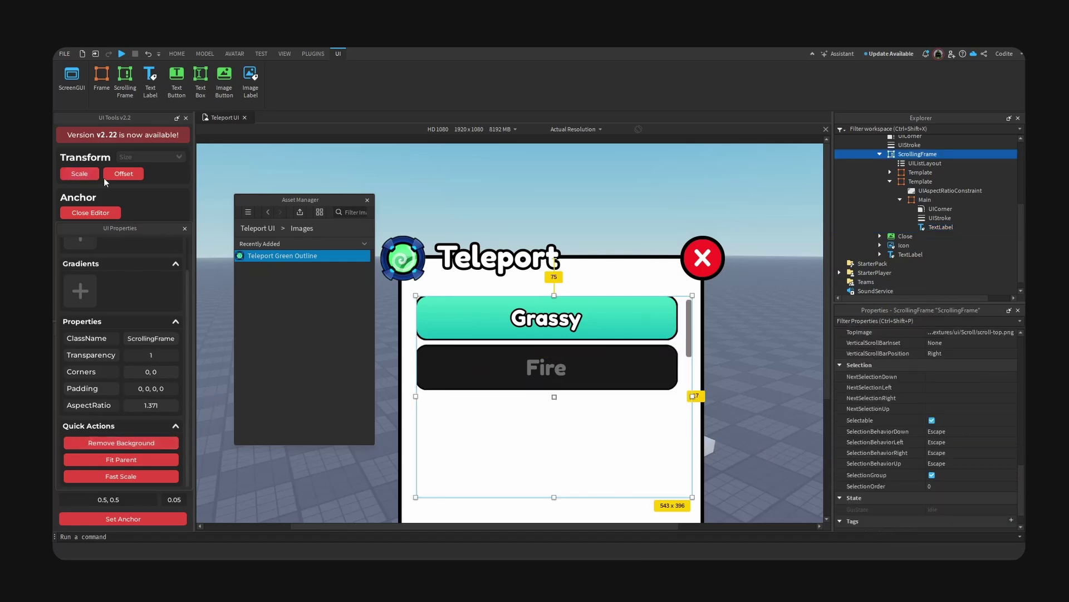
{"action": "left_click", "coordinate": [891, 182]}
{"action": "left_click", "coordinate": [914, 215]}
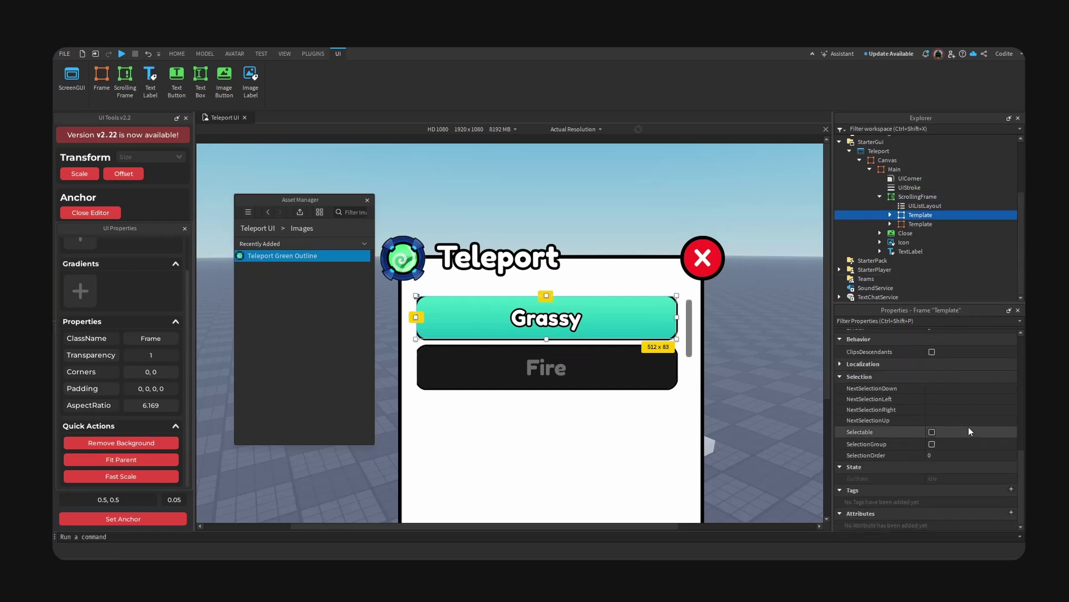
{"action": "scroll", "coordinate": [968, 427], "scroll_direction": "up", "scroll_amount": 3}
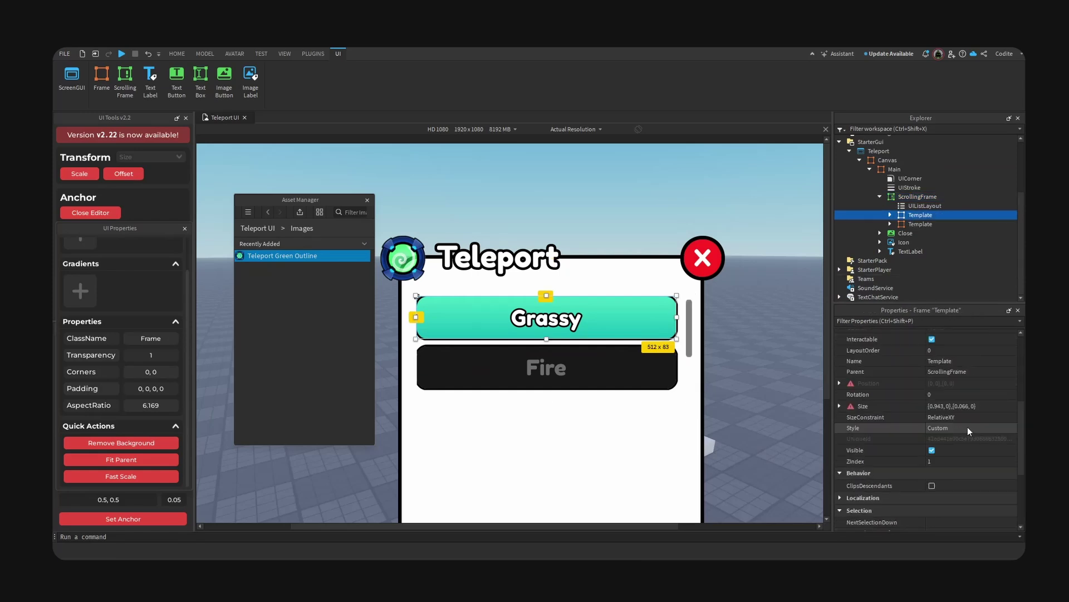
{"action": "left_click", "coordinate": [891, 224]}
{"action": "left_click", "coordinate": [918, 243]}
{"action": "left_click", "coordinate": [891, 224]}
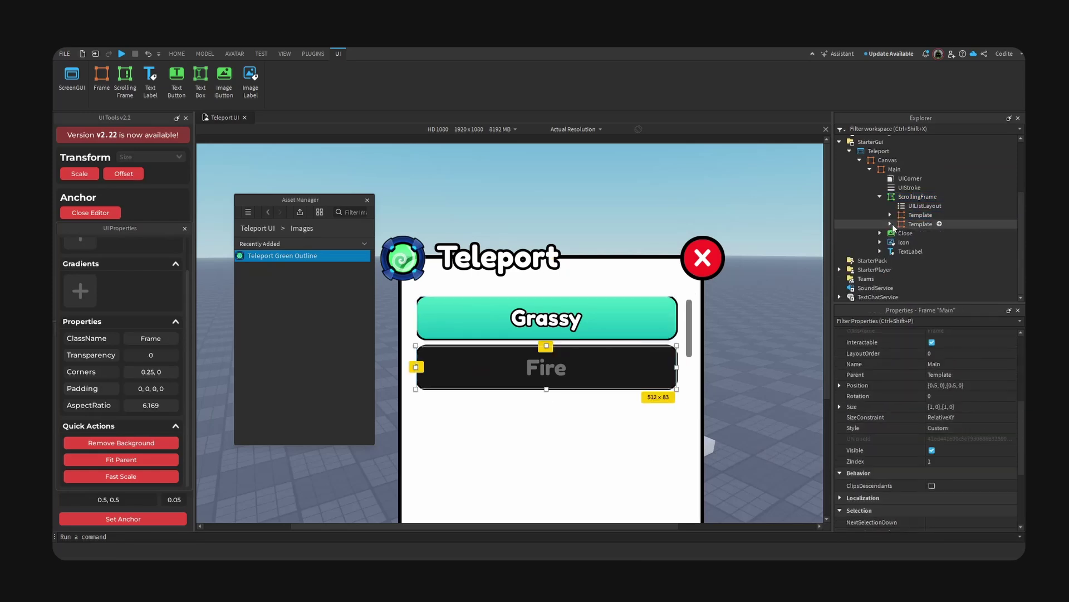
Add a UIPadding to the ScrollingFrame and select it.
{"action": "left_click", "coordinate": [917, 196]}
{"action": "left_click", "coordinate": [947, 198]}
{"action": "type", "text": "padd"}
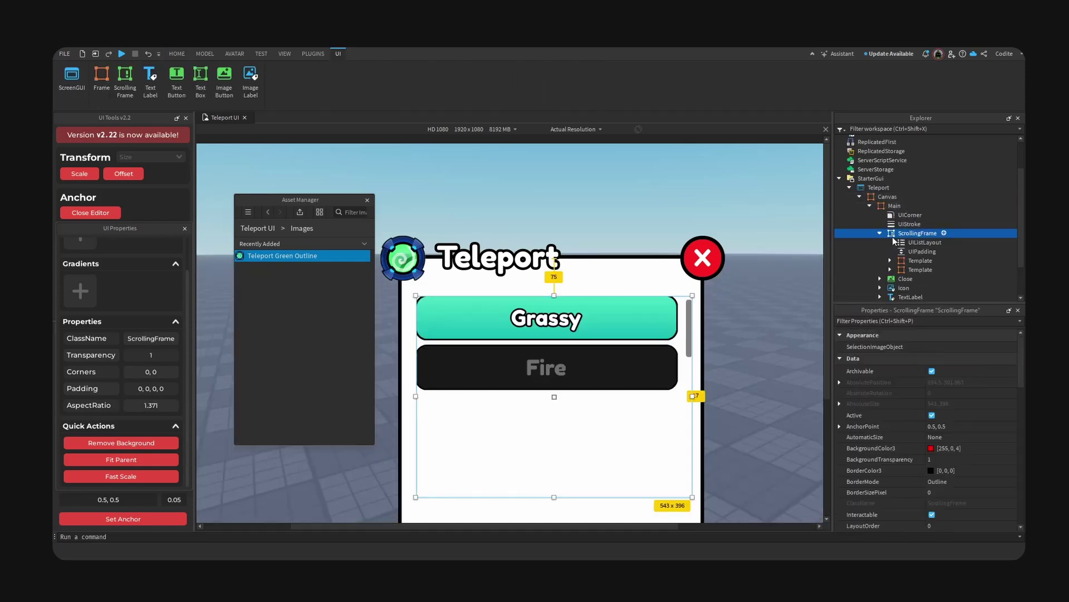
{"action": "left_click", "coordinate": [920, 251]}
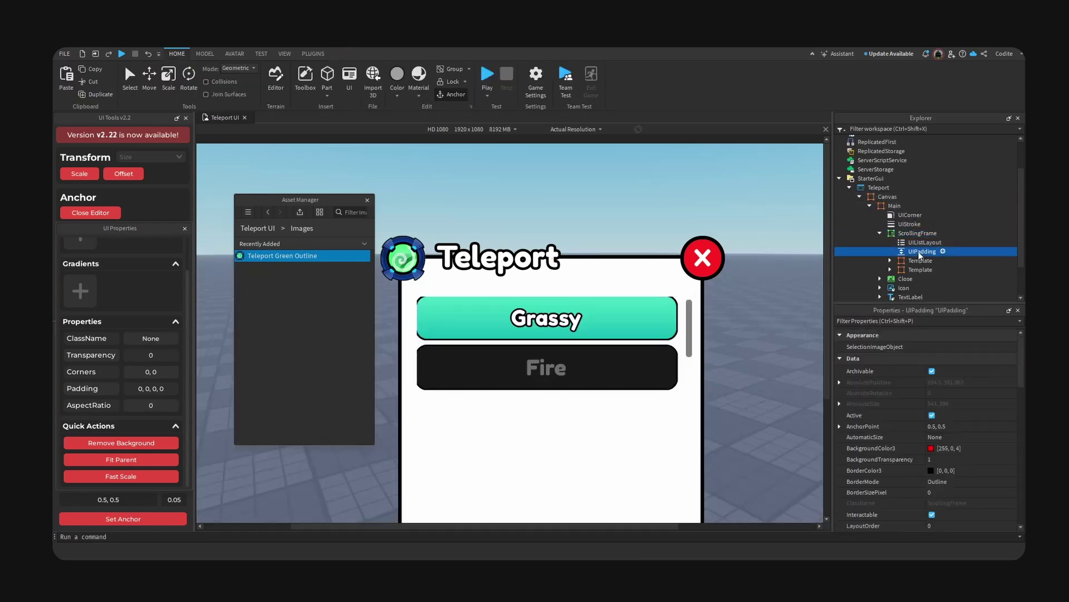
Set the UIPadding's PaddingTop scale to 0.005.
{"action": "left_click", "coordinate": [840, 446]}
{"action": "left_click", "coordinate": [977, 446]}
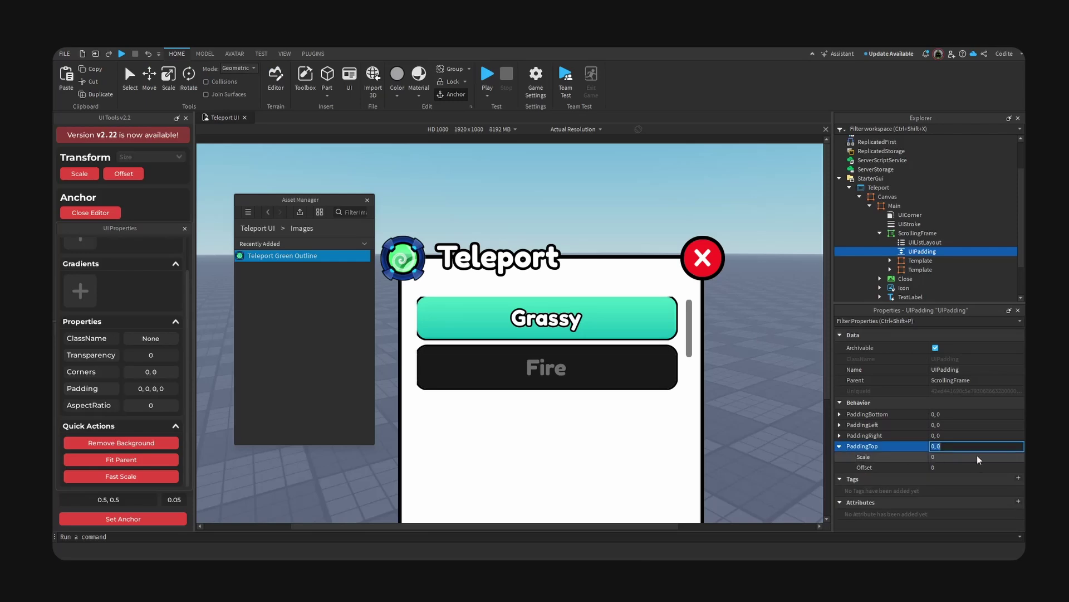
{"action": "left_click", "coordinate": [977, 456]}
{"action": "key", "text": "Return"}
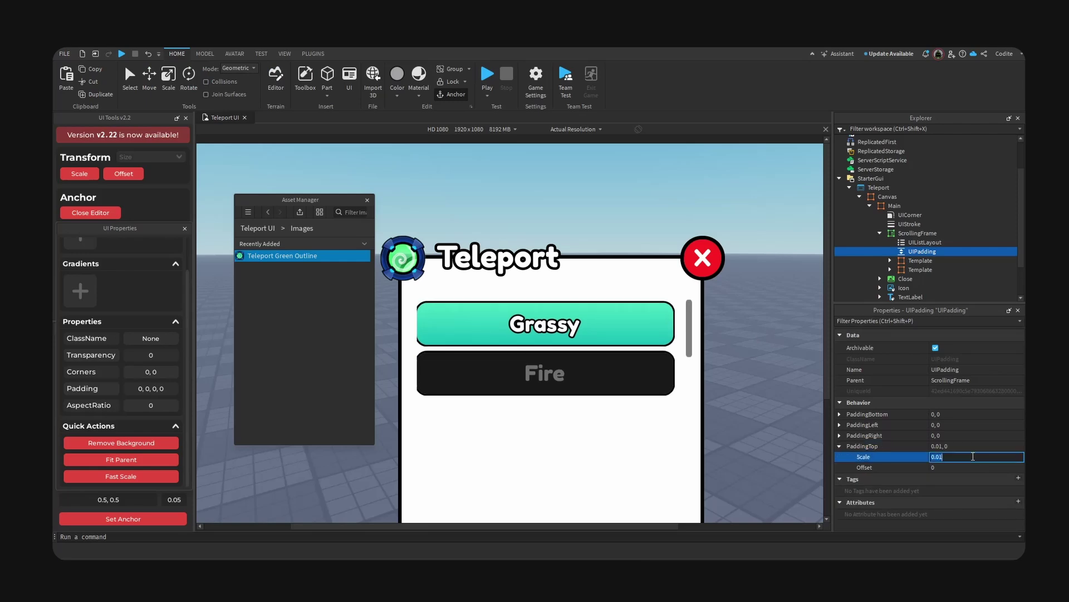
{"action": "type", "text": "0.005"}
{"action": "key", "text": "Return"}
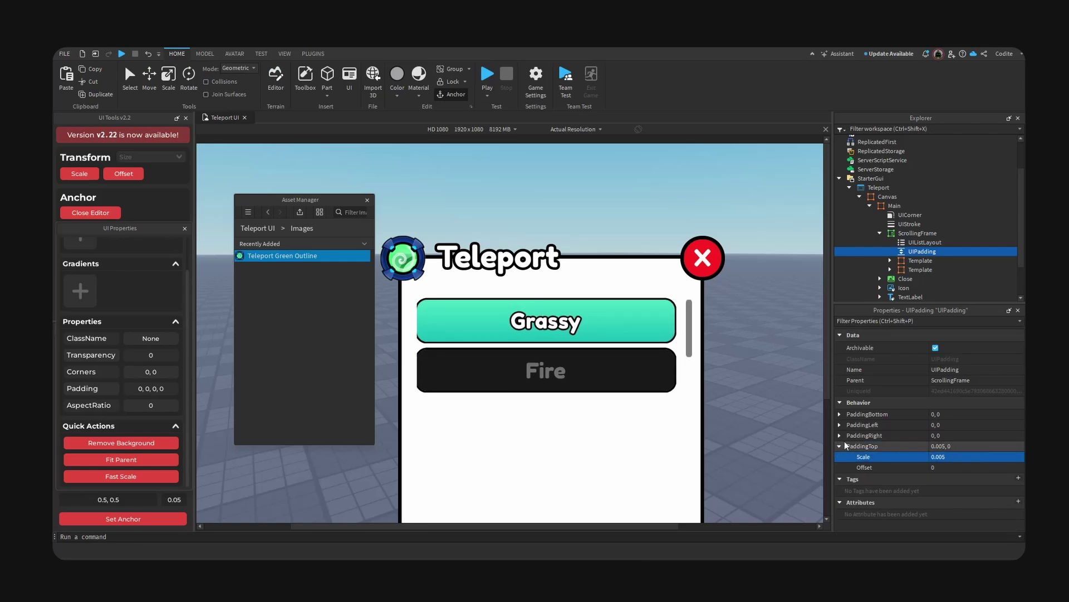
Set the UIPadding's PaddingLeft scale to 0.012.
{"action": "left_click", "coordinate": [840, 443]}
{"action": "left_click", "coordinate": [839, 425]}
{"action": "left_click", "coordinate": [966, 437]}
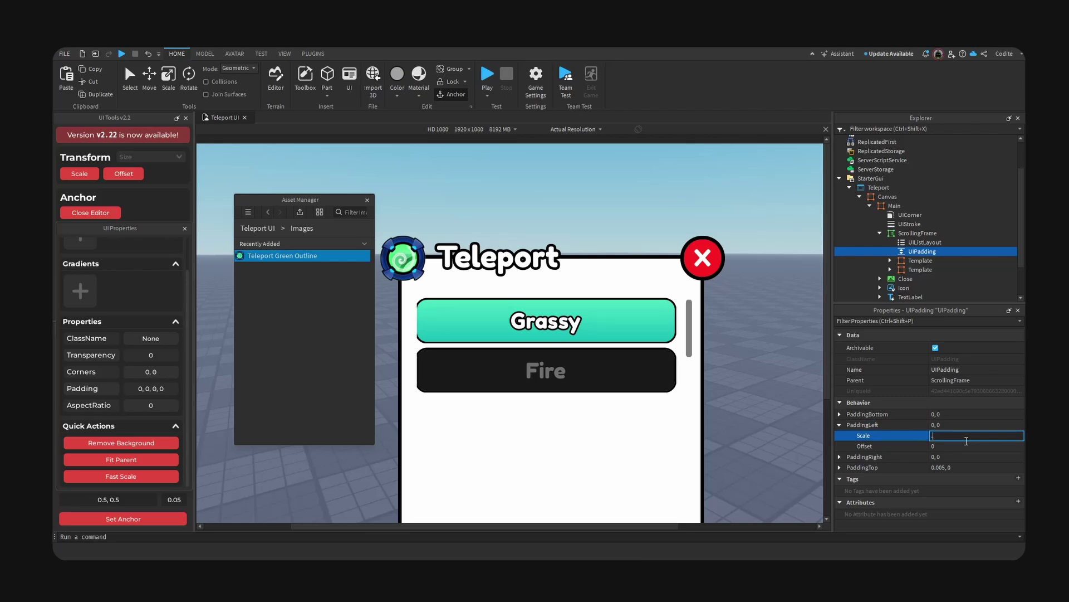
{"action": "key", "text": "Return"}
{"action": "left_click", "coordinate": [966, 437]}
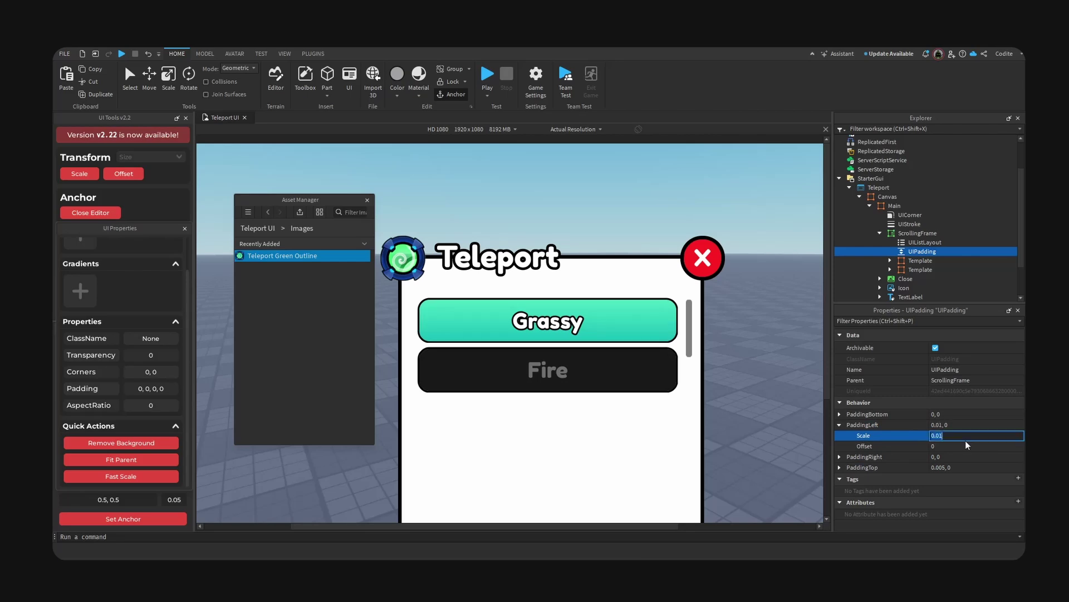
{"action": "type", "text": ".012"}
{"action": "key", "text": "Return"}
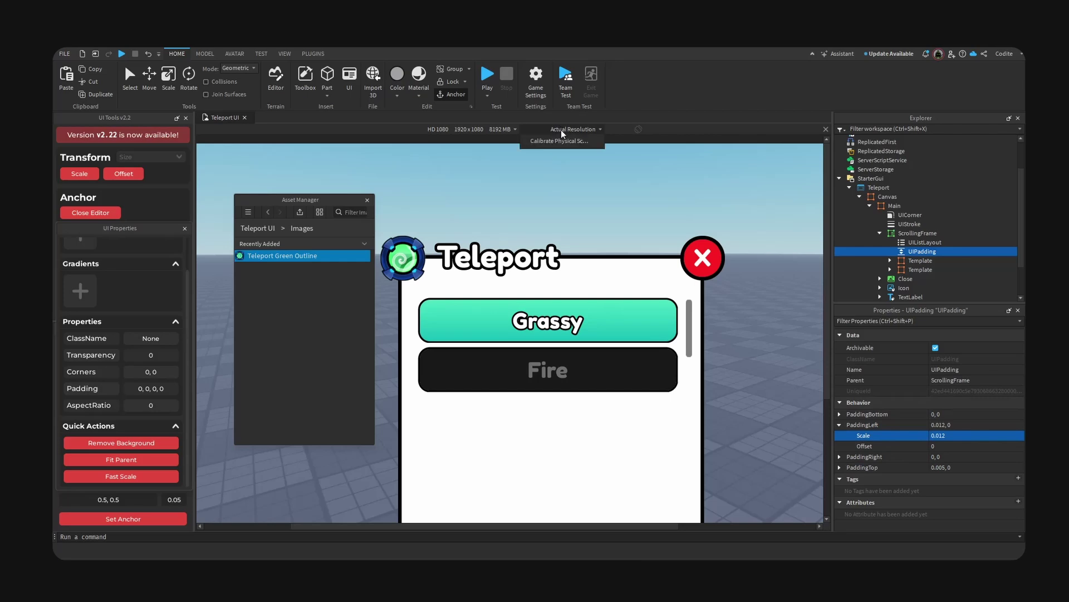
Close the Asset Manager and duplicate the Fire Template twice in the scrolling list.
{"action": "left_click", "coordinate": [560, 152]}
{"action": "left_click", "coordinate": [367, 200]}
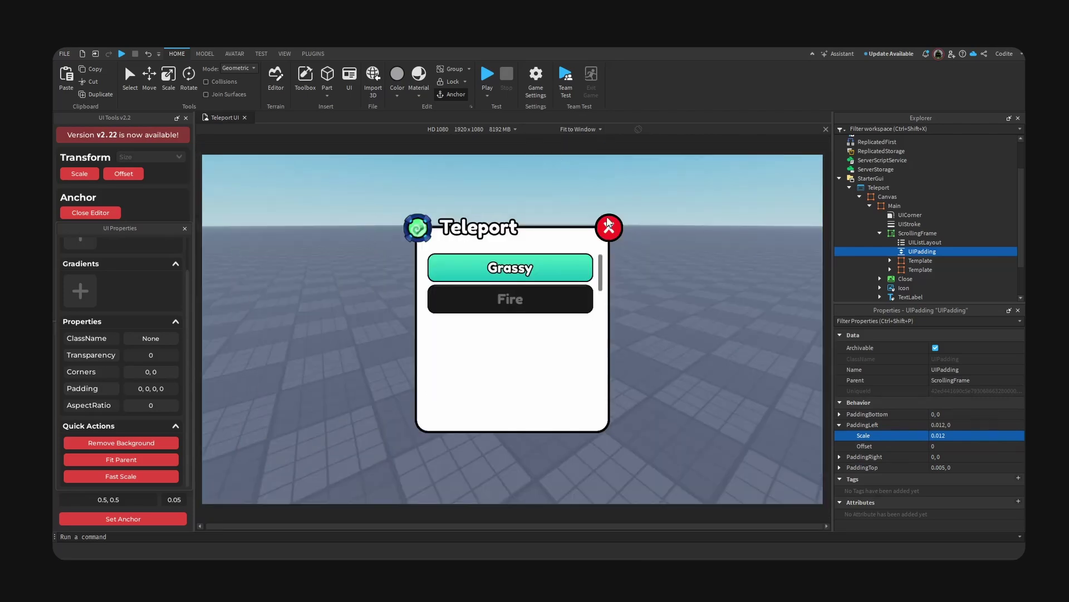
{"action": "left_click", "coordinate": [921, 269]}
{"action": "key", "text": "ctrl+d"}
{"action": "key", "text": "ctrl+d"}
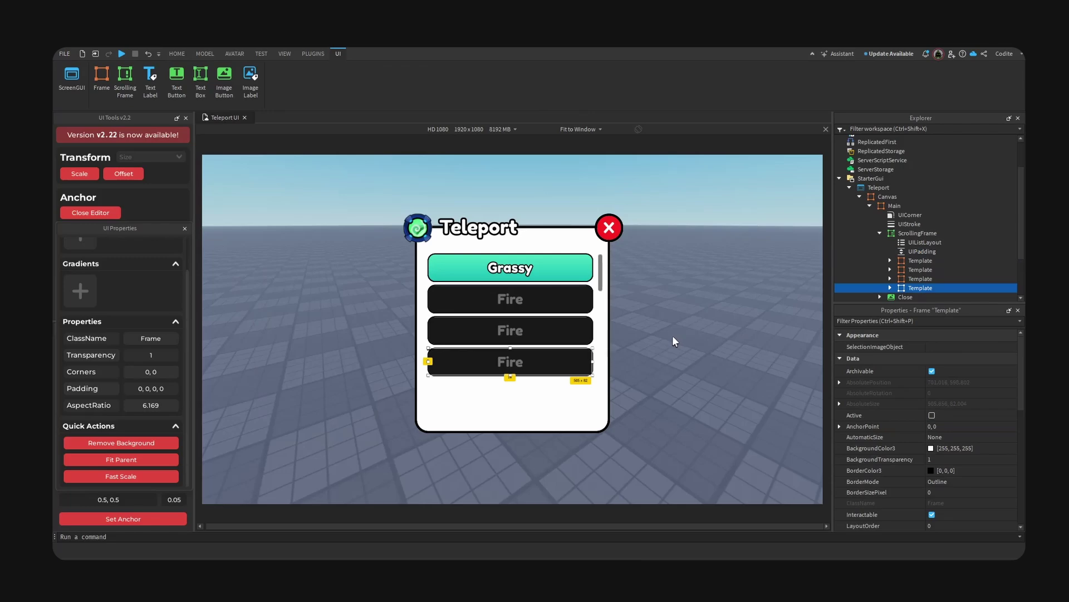
{"action": "right_click_drag", "start_coordinate": [675, 335], "coordinate": [674, 335]}
Copy the Grassy entry's Main frame and paste it into the outer Main panel beside the ScrollingFrame.
{"action": "left_click", "coordinate": [574, 272]}
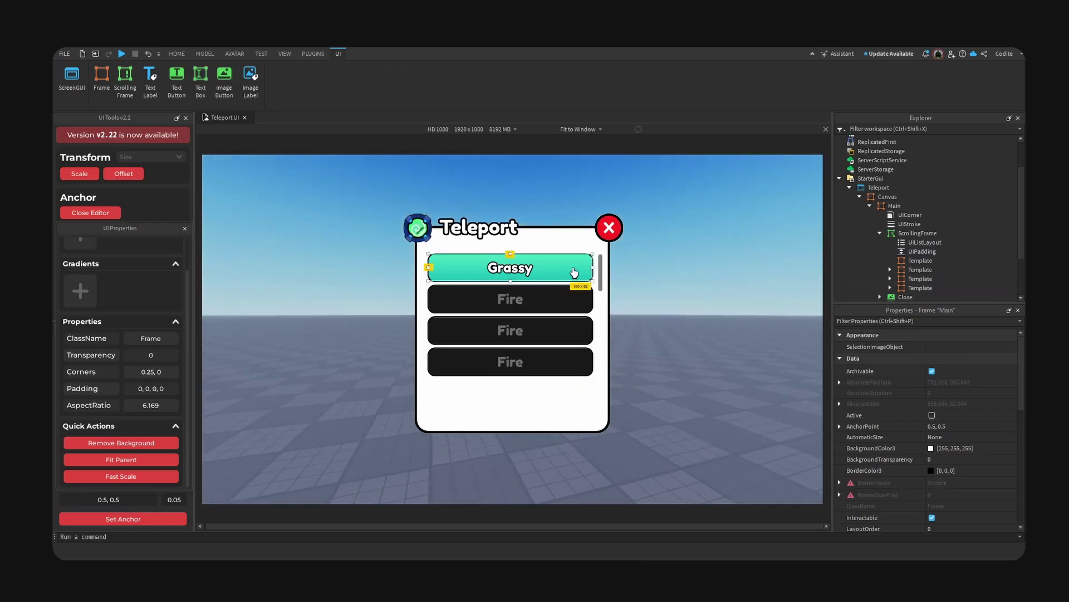
{"action": "left_click", "coordinate": [889, 260]}
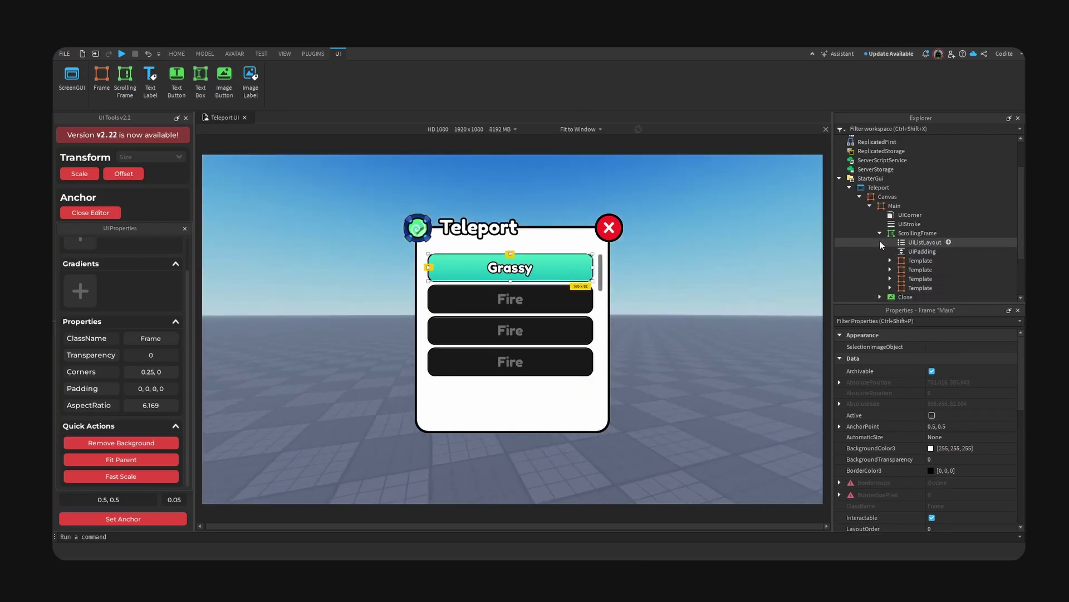
{"action": "left_click", "coordinate": [881, 233]}
{"action": "left_click", "coordinate": [910, 231]}
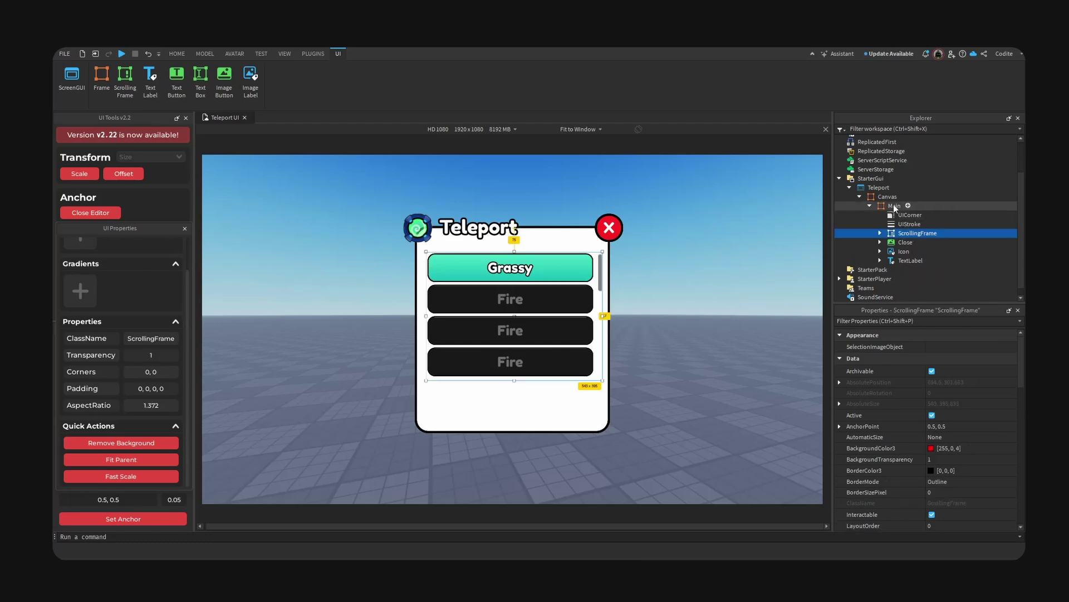
{"action": "key", "text": "ctrl+v"}
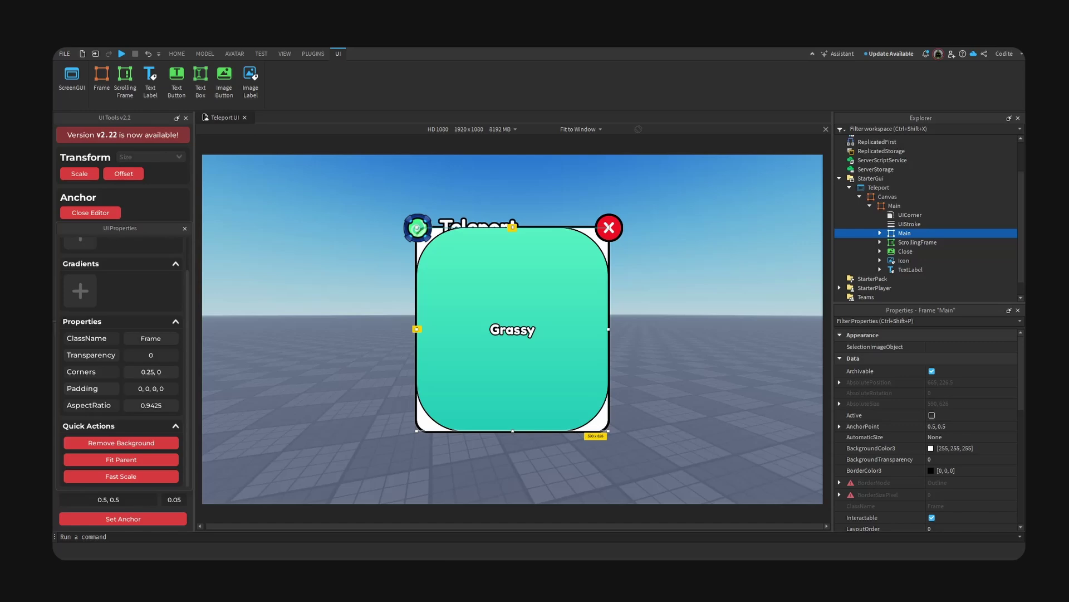
Set the pasted frame's size to offsets 162 by 69 and move it below the list at the panel's lower-right corner.
{"action": "scroll", "coordinate": [917, 435], "scroll_direction": "down", "scroll_amount": 6}
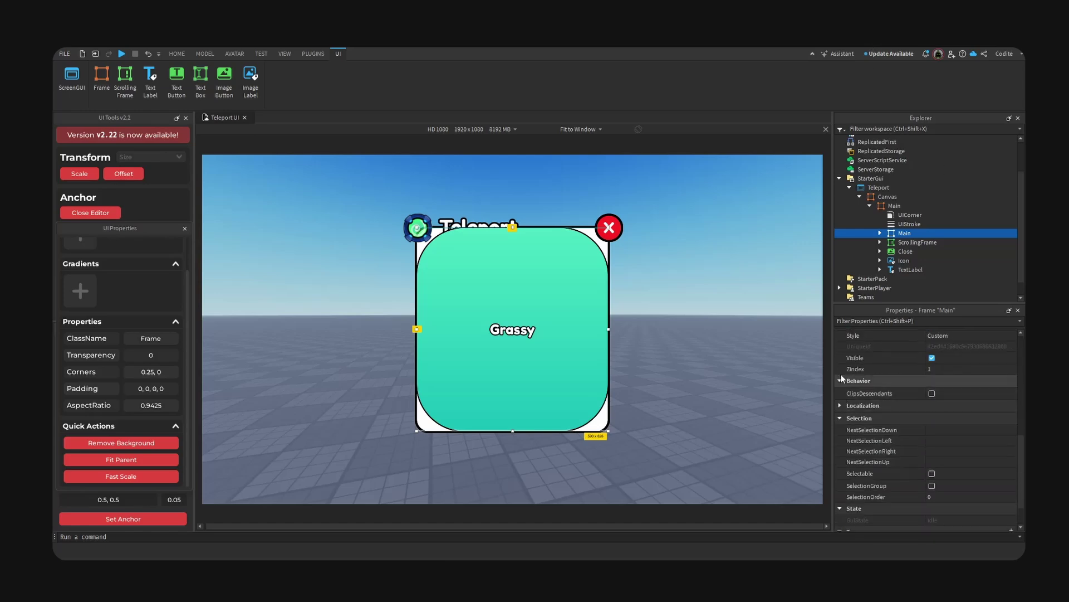
{"action": "left_click", "coordinate": [840, 415]}
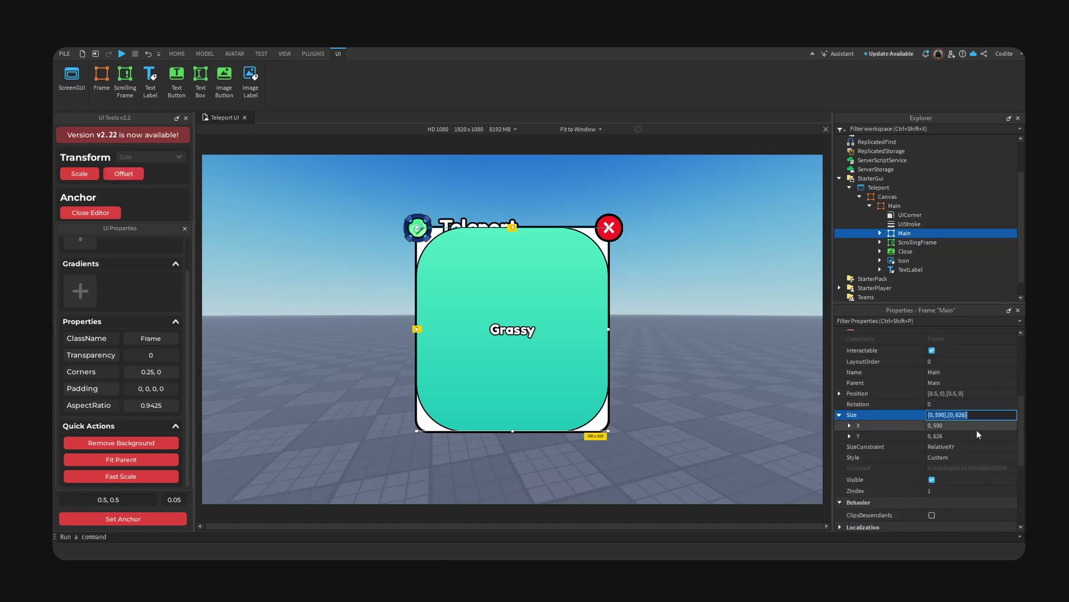
{"action": "double_click", "coordinate": [977, 427]}
{"action": "type", "text": "162"}
{"action": "double_click", "coordinate": [983, 438]}
{"action": "type", "text": "0, 69"}
{"action": "key", "text": "Return"}
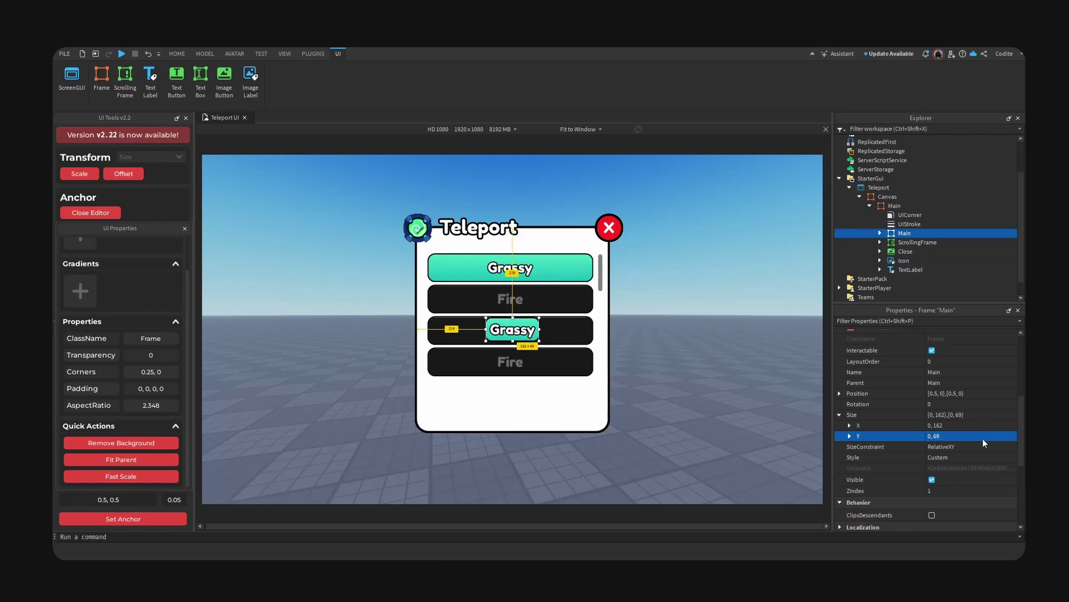
{"action": "left_click_drag", "start_coordinate": [524, 326], "coordinate": [577, 398]}
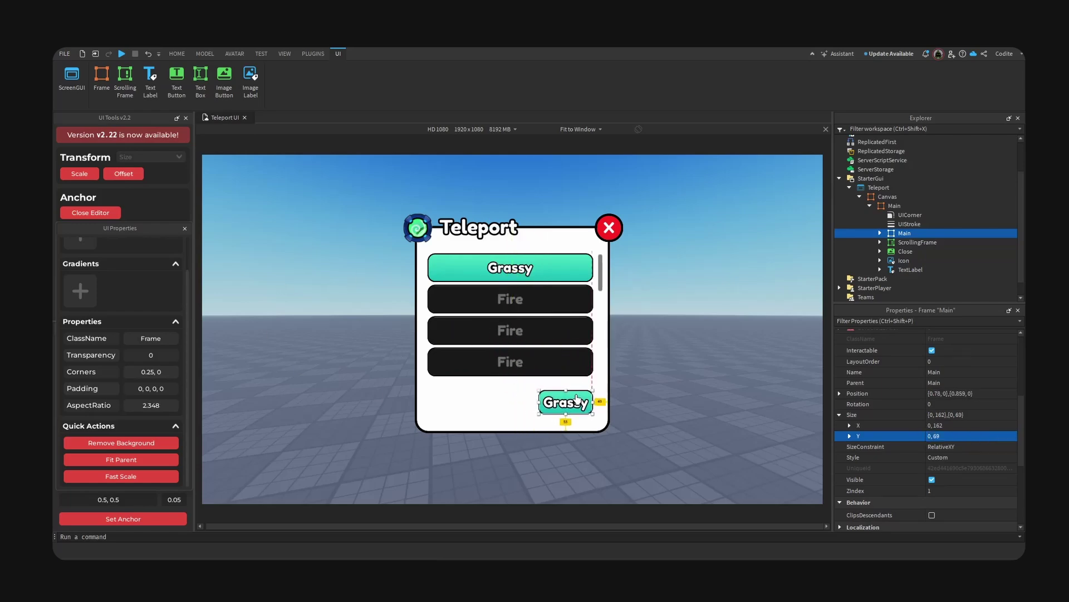
Change the small button's label text to R$200 and shrink the label to about 148 by 37 to fit inside it.
{"action": "double_click", "coordinate": [579, 401]}
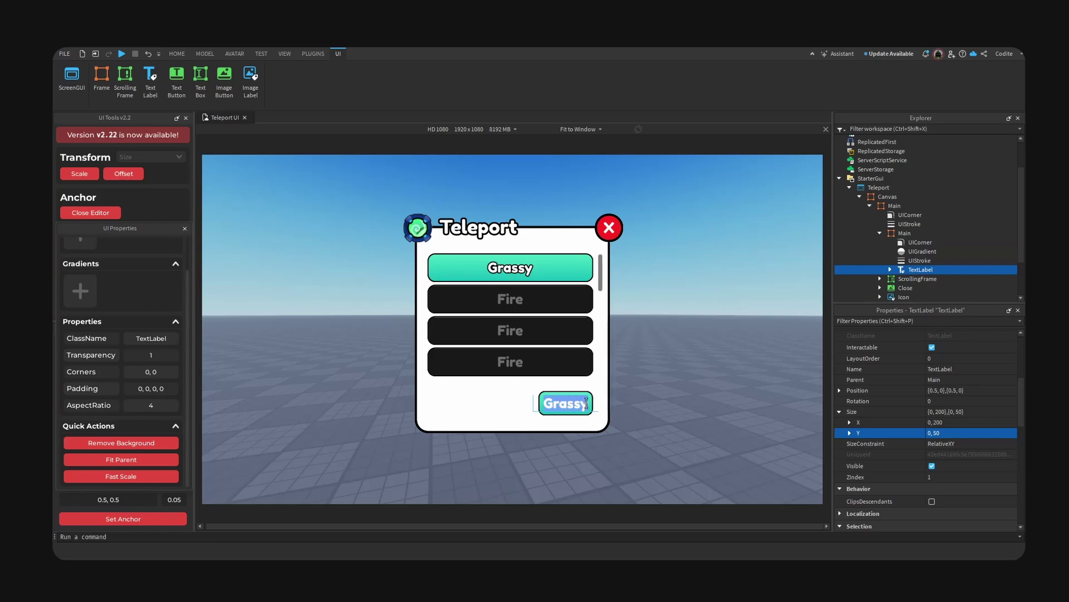
{"action": "type", "text": "R$200"}
{"action": "key", "text": "Return"}
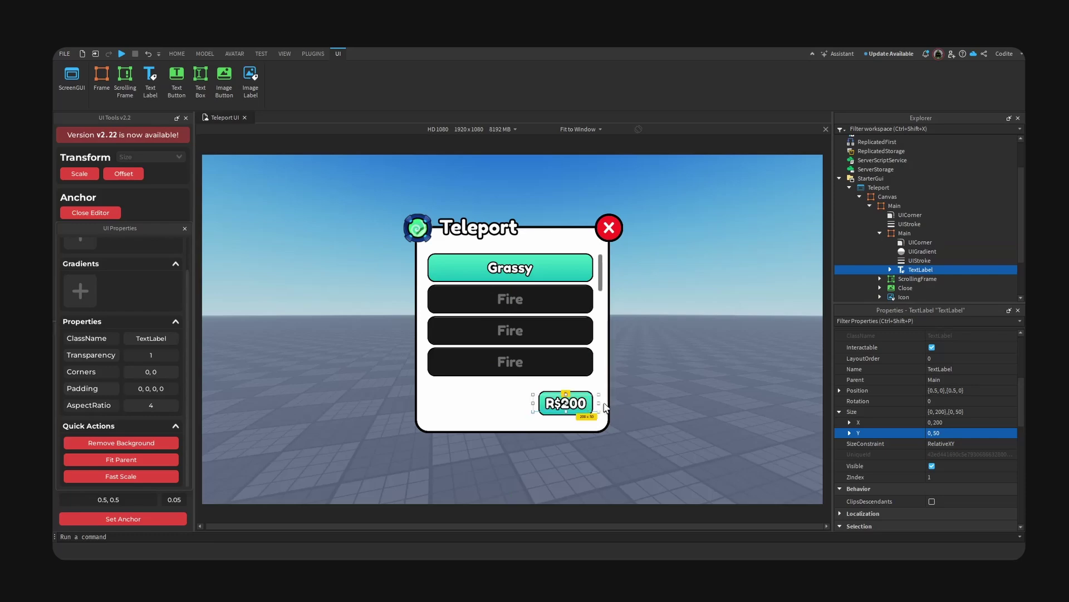
{"action": "left_click_drag", "start_coordinate": [599, 402], "coordinate": [589, 402]}
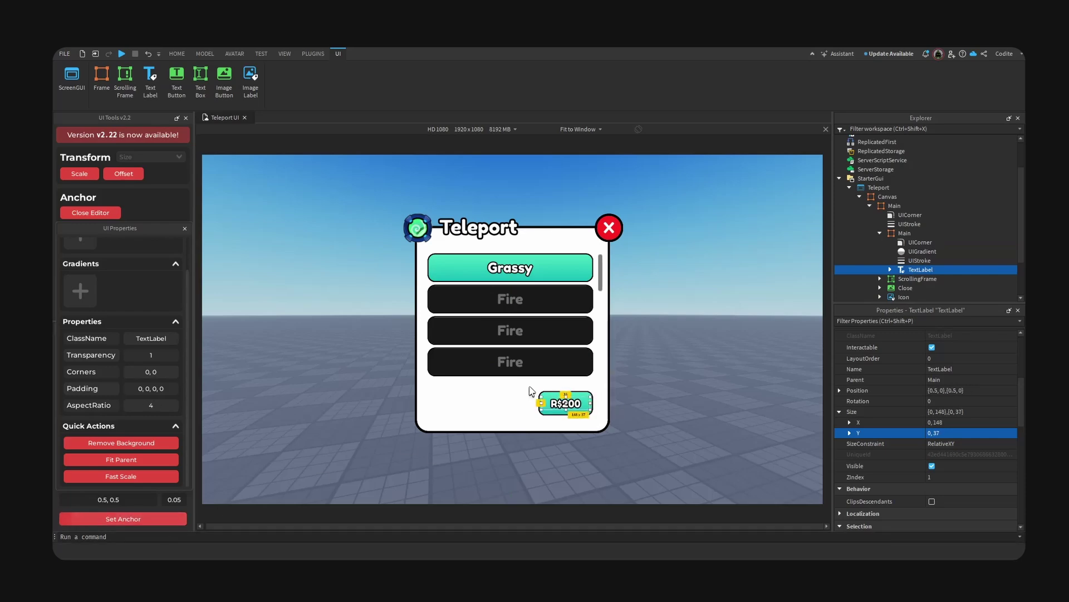
Paste a copy of the R$200 TextLabel into the outer Main panel and place it just left of the price button.
{"action": "left_click_drag", "start_coordinate": [920, 269], "coordinate": [885, 231]}
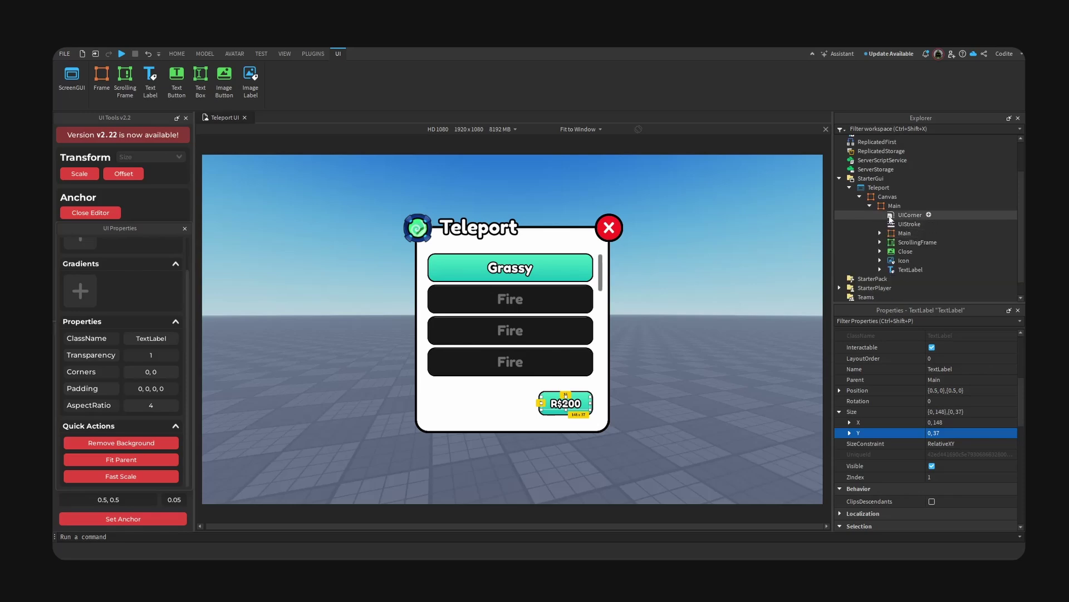
{"action": "left_click", "coordinate": [893, 214]}
{"action": "left_click", "coordinate": [894, 206]}
{"action": "key", "text": "ctrl+shift+v"}
{"action": "left_click_drag", "start_coordinate": [519, 331], "coordinate": [513, 406]}
Change the copied label's text to Unlock All.
{"action": "double_click", "coordinate": [514, 408]}
{"action": "key", "text": "BackSpace"}
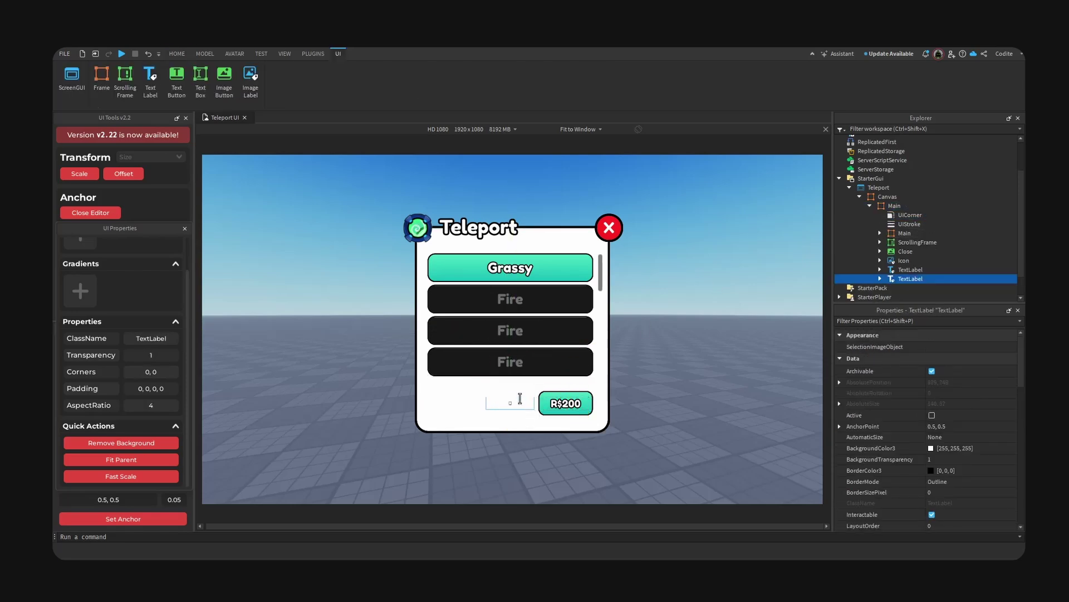
{"action": "type", "text": "Unlock All"}
{"action": "key", "text": "Return"}
Delete the UIStroke from the Unlock All TextLabel.
{"action": "left_click", "coordinate": [880, 279]}
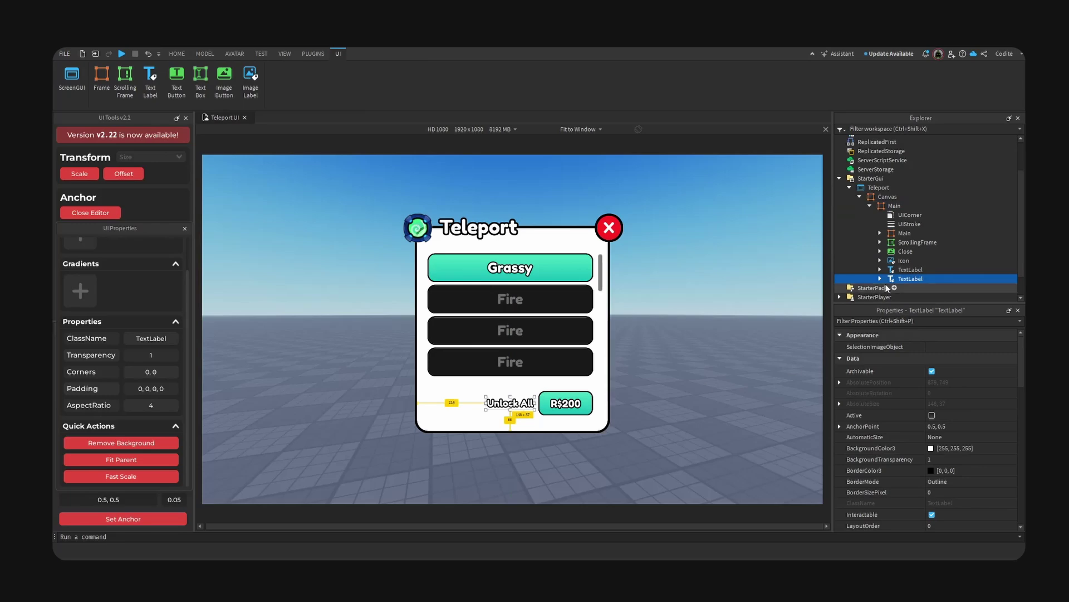
{"action": "scroll", "coordinate": [918, 273], "scroll_direction": "down", "scroll_amount": 1}
{"action": "left_click", "coordinate": [917, 261]}
{"action": "key", "text": "Delete"}
Set the Unlock All text colour to 25, 25, 25, sampled from a dark Fire entry, and enlarge the label toward the left.
{"action": "left_click", "coordinate": [912, 252]}
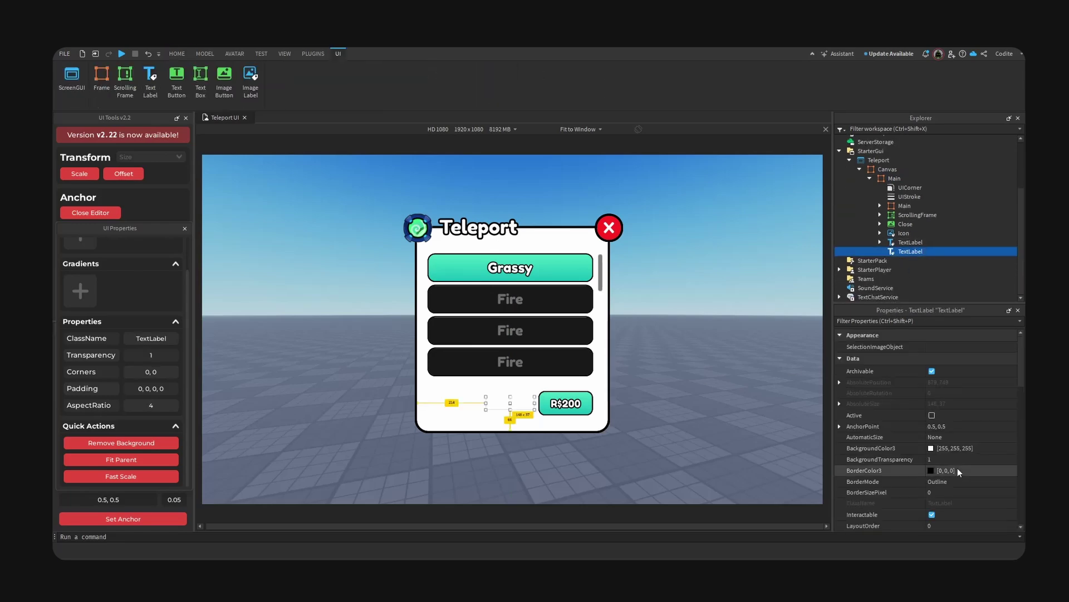
{"action": "scroll", "coordinate": [959, 467], "scroll_direction": "down", "scroll_amount": 13}
{"action": "left_click", "coordinate": [933, 393]}
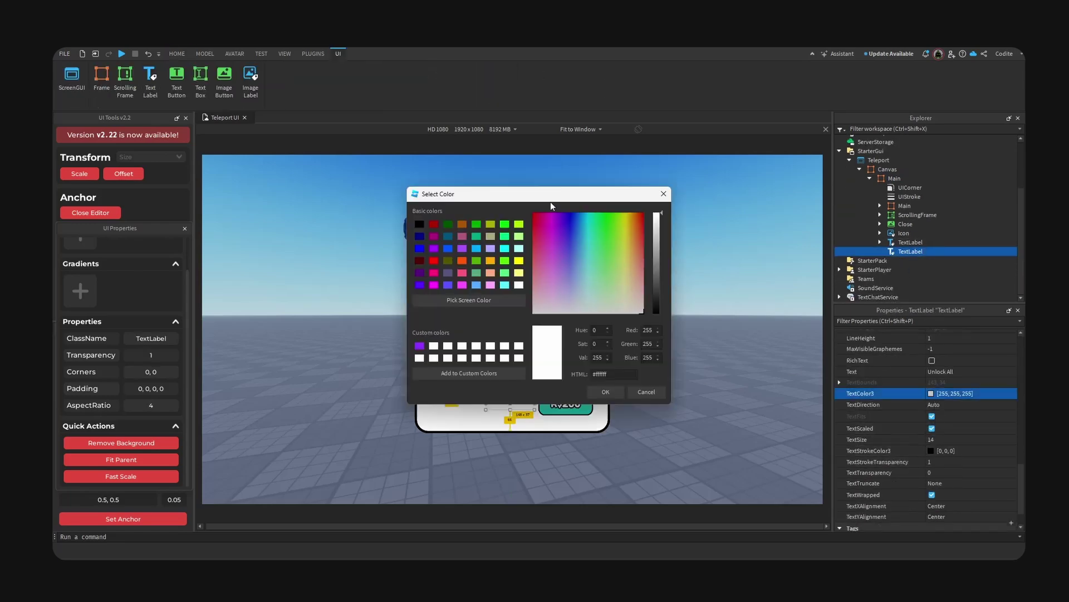
{"action": "left_click_drag", "start_coordinate": [550, 202], "coordinate": [793, 210]}
{"action": "left_click", "coordinate": [716, 316]}
{"action": "left_click", "coordinate": [590, 326]}
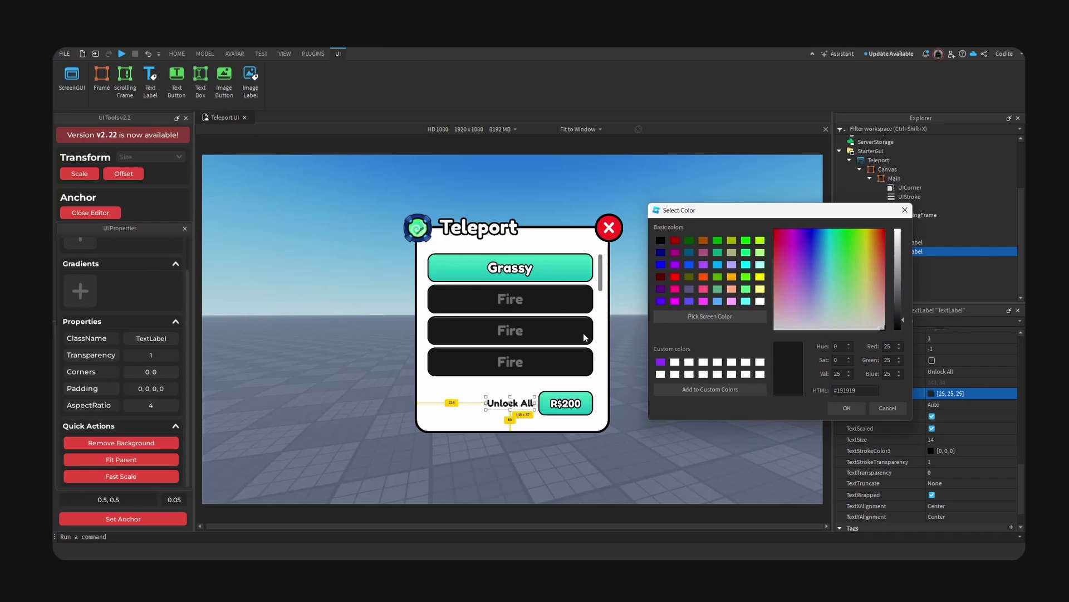
{"action": "left_click", "coordinate": [847, 407]}
{"action": "left_click_drag", "start_coordinate": [483, 403], "coordinate": [460, 411]}
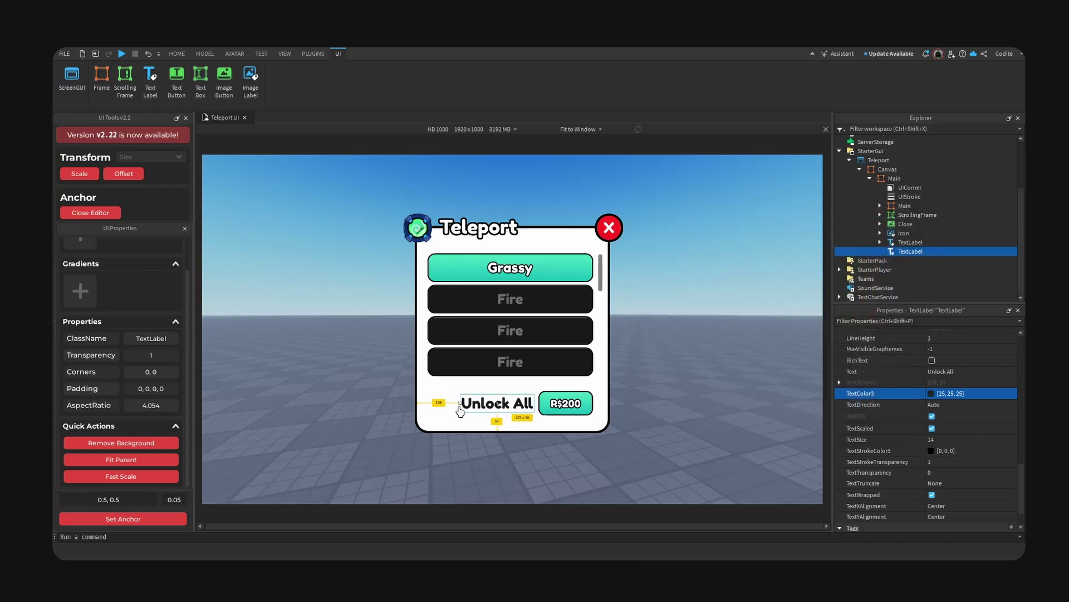
Convert all four Template frames in the ScrollingFrame to ImageButtons with the Reclass plugin.
{"action": "left_click", "coordinate": [590, 403]}
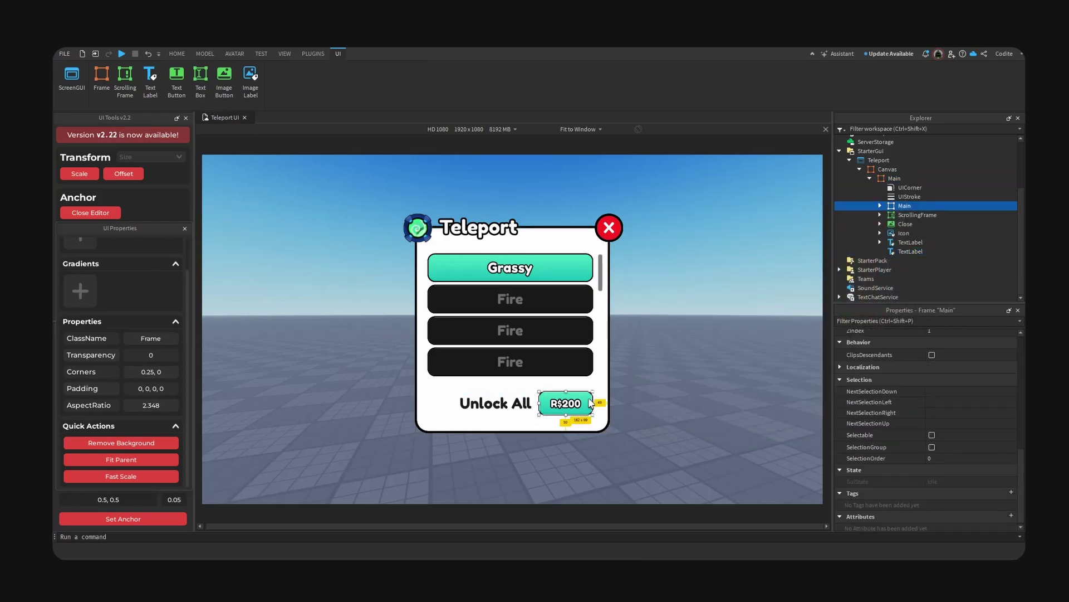
{"action": "left_click", "coordinate": [566, 274]}
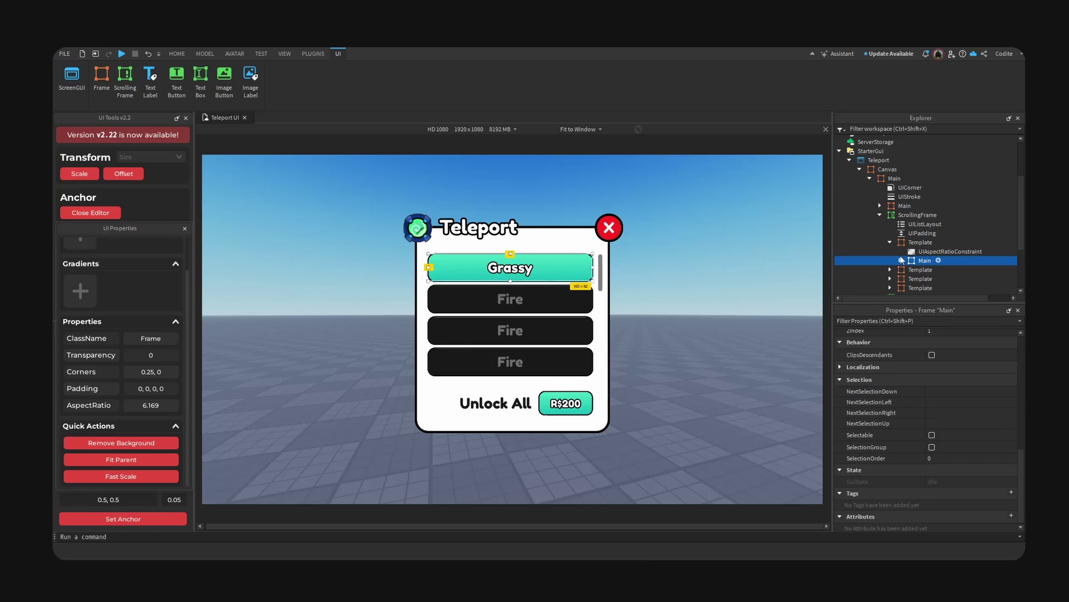
{"action": "left_click", "coordinate": [914, 270], "text": "shift"}
{"action": "left_click", "coordinate": [313, 54]}
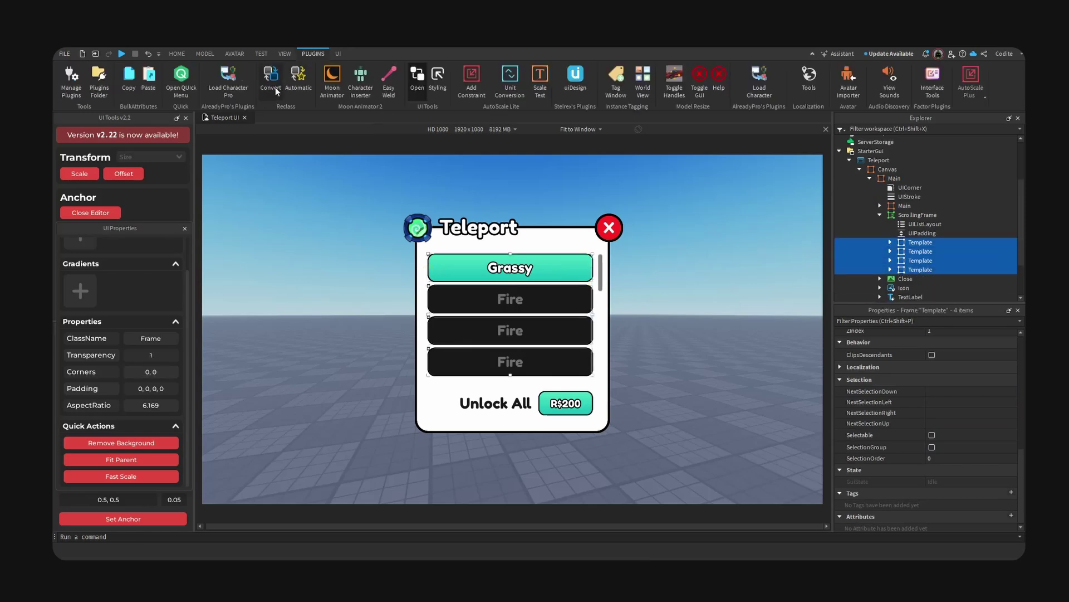
{"action": "left_click", "coordinate": [274, 85]}
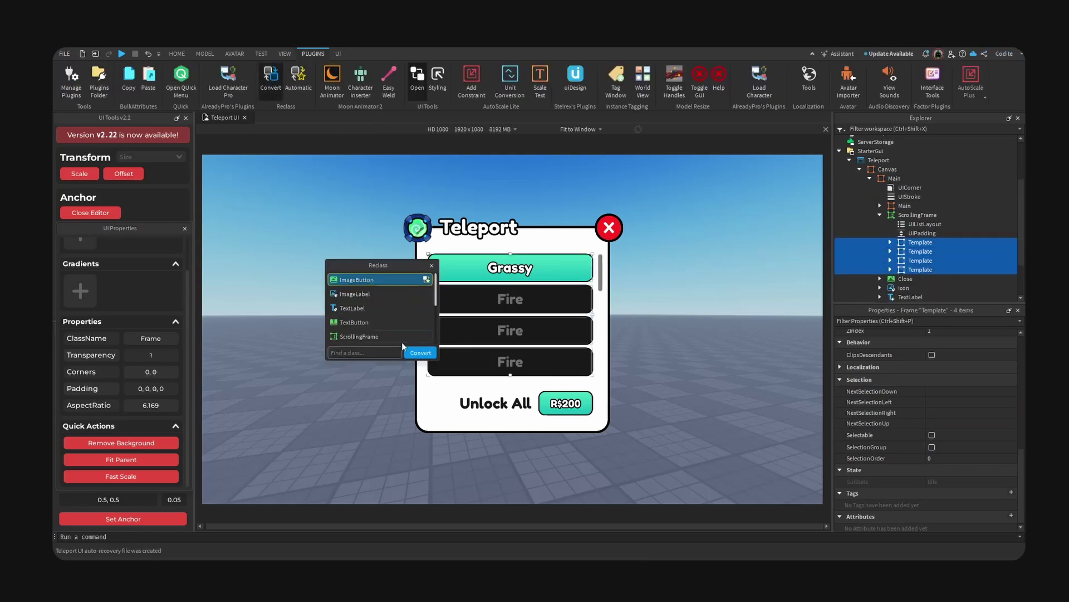
{"action": "left_click", "coordinate": [419, 353]}
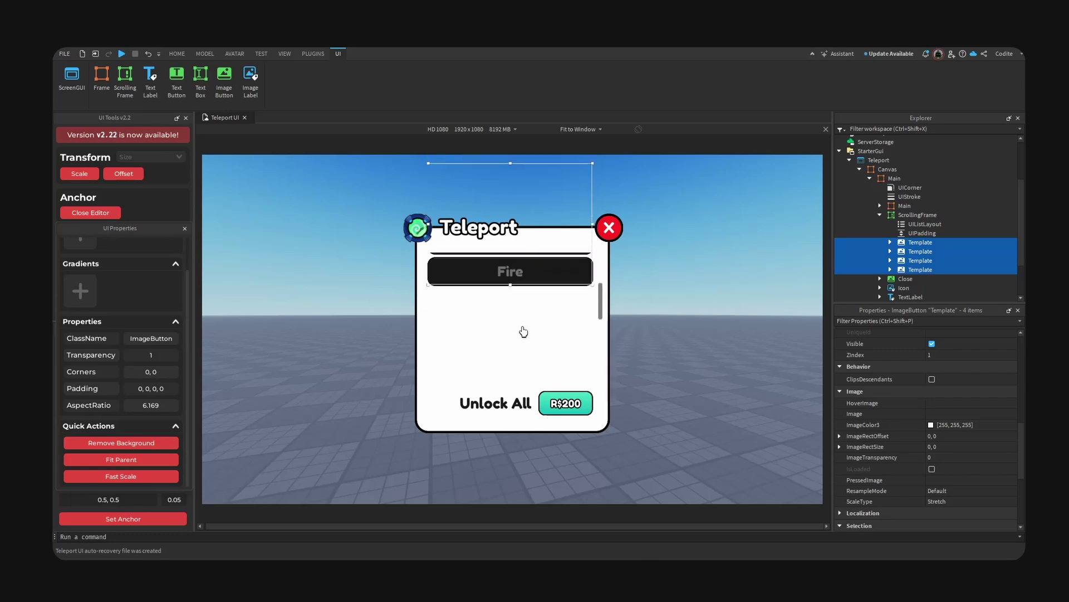
Preview the Teleport menu on the iPhone 6 screen size and return the emulated device to HD 1080.
{"action": "left_click", "coordinate": [563, 150]}
{"action": "left_click", "coordinate": [440, 129]}
{"action": "left_click", "coordinate": [495, 176]}
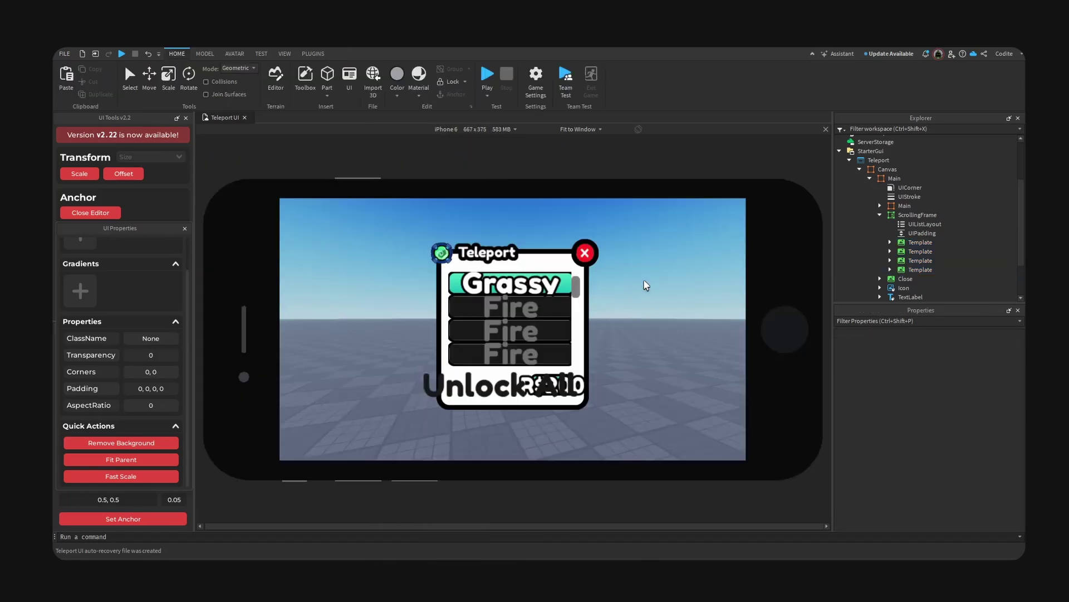
{"action": "left_click", "coordinate": [472, 132]}
{"action": "left_click", "coordinate": [457, 493]}
{"action": "left_click", "coordinate": [923, 233]}
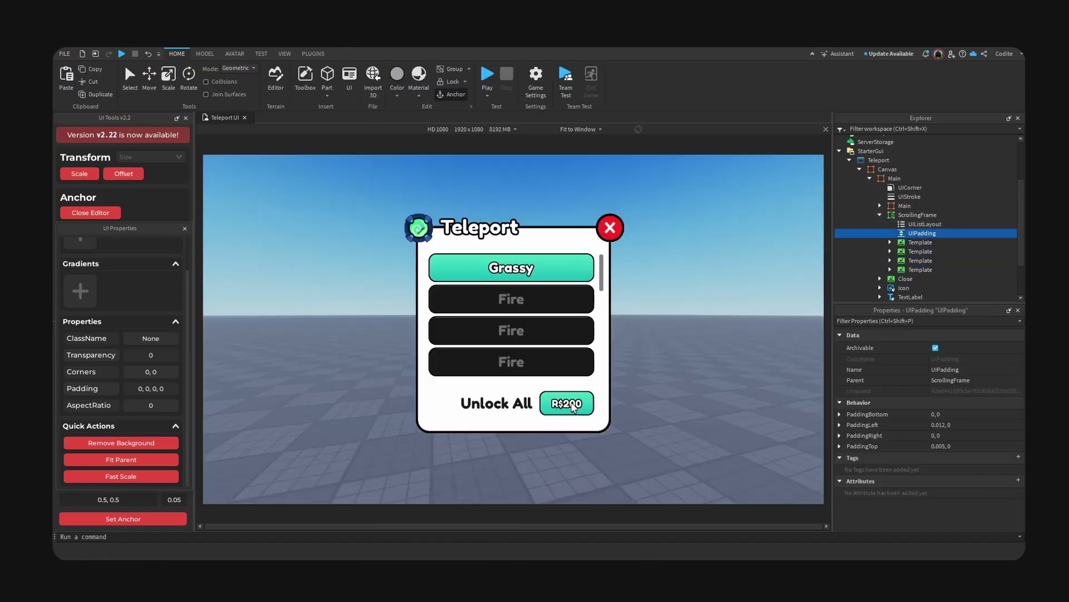
Convert the text labels for the R$200 button, Unlock All, the three Fire entries and Grassy to Scale sizing.
{"action": "left_click", "coordinate": [574, 408]}
{"action": "left_click", "coordinate": [512, 404], "text": "shift"}
{"action": "left_click", "coordinate": [513, 359], "text": "shift"}
{"action": "left_click", "coordinate": [515, 333], "text": "shift"}
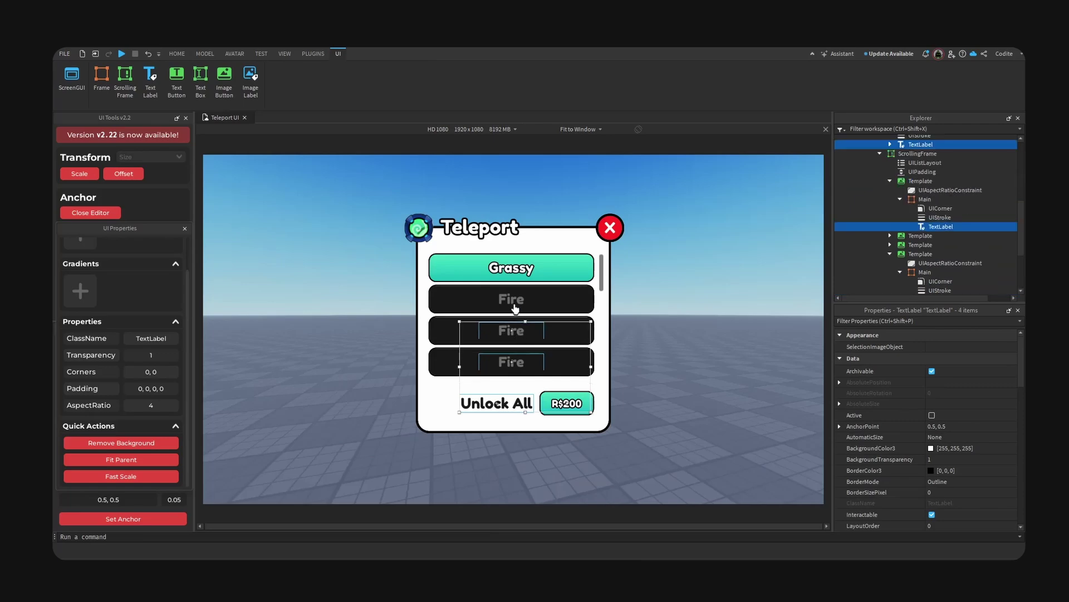
{"action": "left_click", "coordinate": [515, 308], "text": "shift"}
{"action": "left_click", "coordinate": [518, 272], "text": "shift"}
{"action": "left_click", "coordinate": [80, 174]}
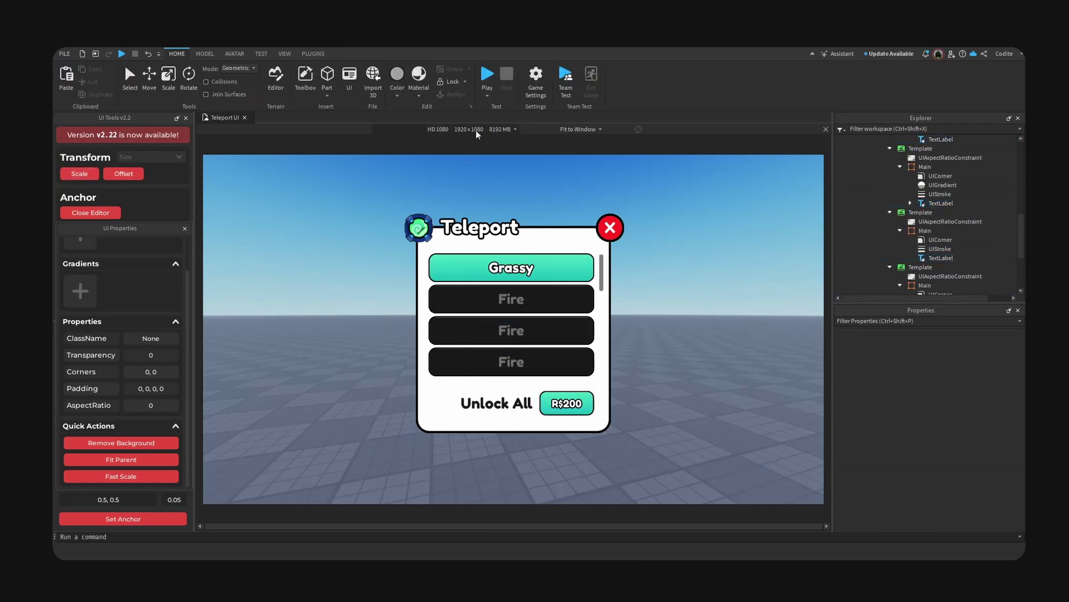
Preview the menu and its scrolling list on the iPhone 6 Plus, iPad Mini 1st Generation and Samsung Tab A (2019, 8.0) screens.
{"action": "left_click", "coordinate": [475, 130]}
{"action": "left_click", "coordinate": [407, 179]}
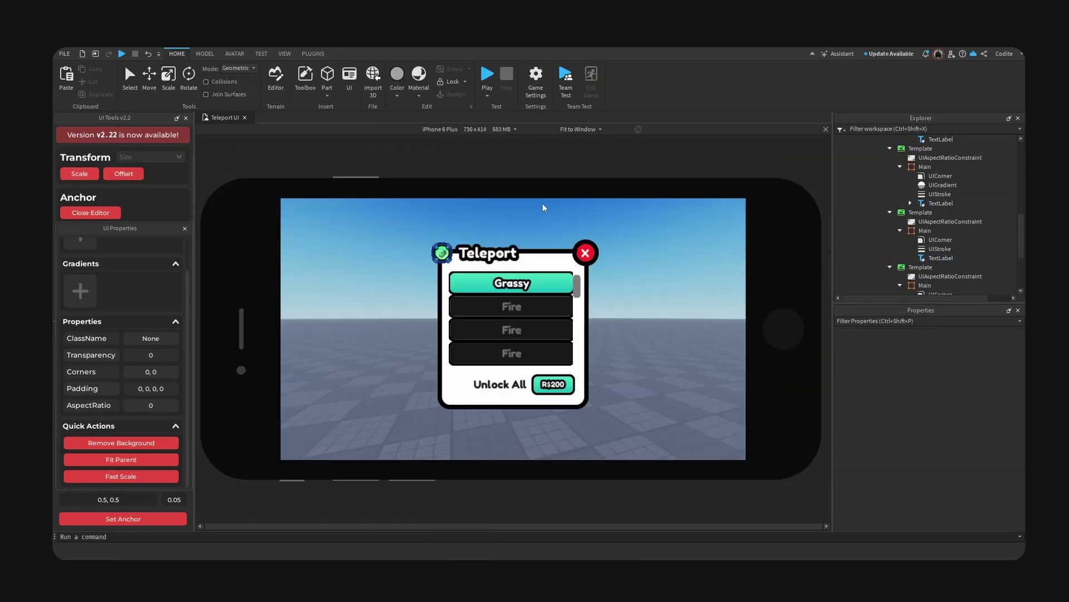
{"action": "left_click", "coordinate": [505, 130]}
{"action": "left_click", "coordinate": [487, 350]}
{"action": "scroll", "coordinate": [540, 342], "scroll_direction": "down", "scroll_amount": 5}
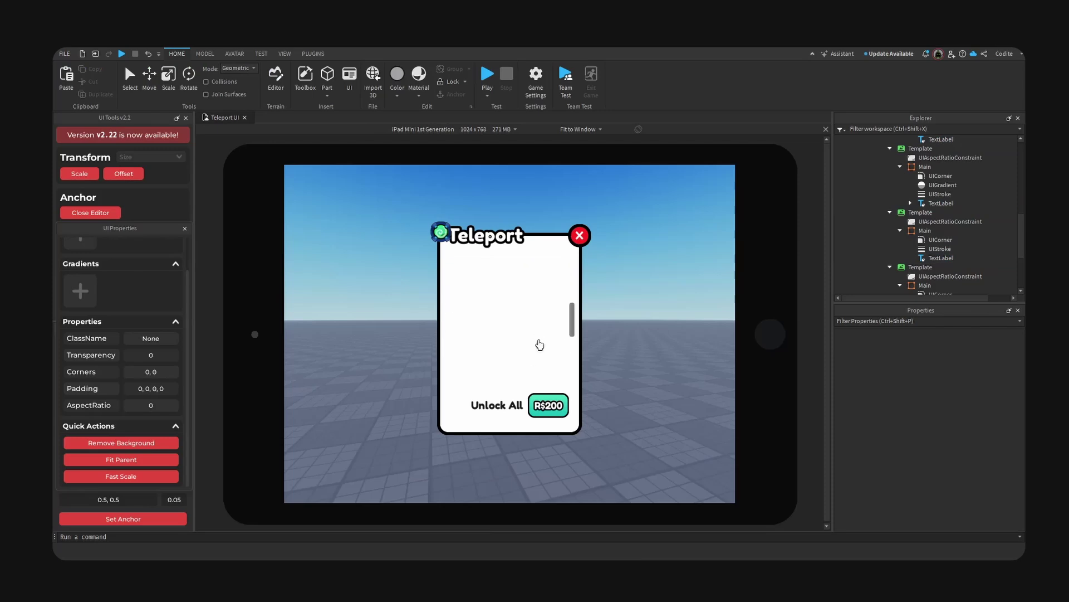
{"action": "scroll", "coordinate": [539, 343], "scroll_direction": "up", "scroll_amount": 5}
{"action": "left_click", "coordinate": [499, 130]}
{"action": "left_click", "coordinate": [463, 405]}
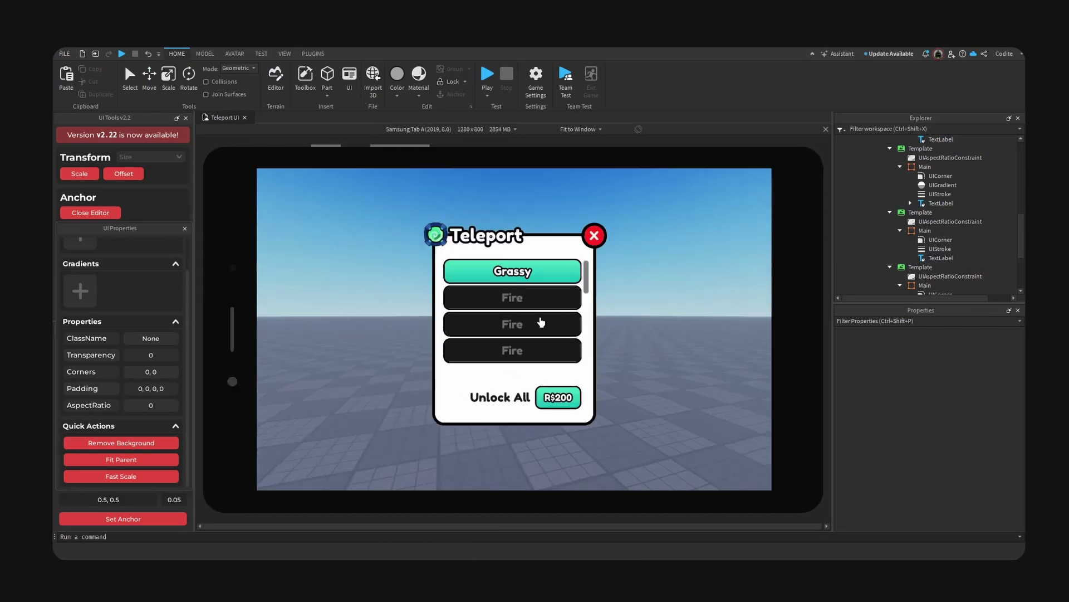
Examine the menu at Actual Resolution on the Samsung Tab A (2019, 8.0) and iPad 7th Generation screens.
{"action": "left_click", "coordinate": [581, 129]}
{"action": "left_click", "coordinate": [552, 150]}
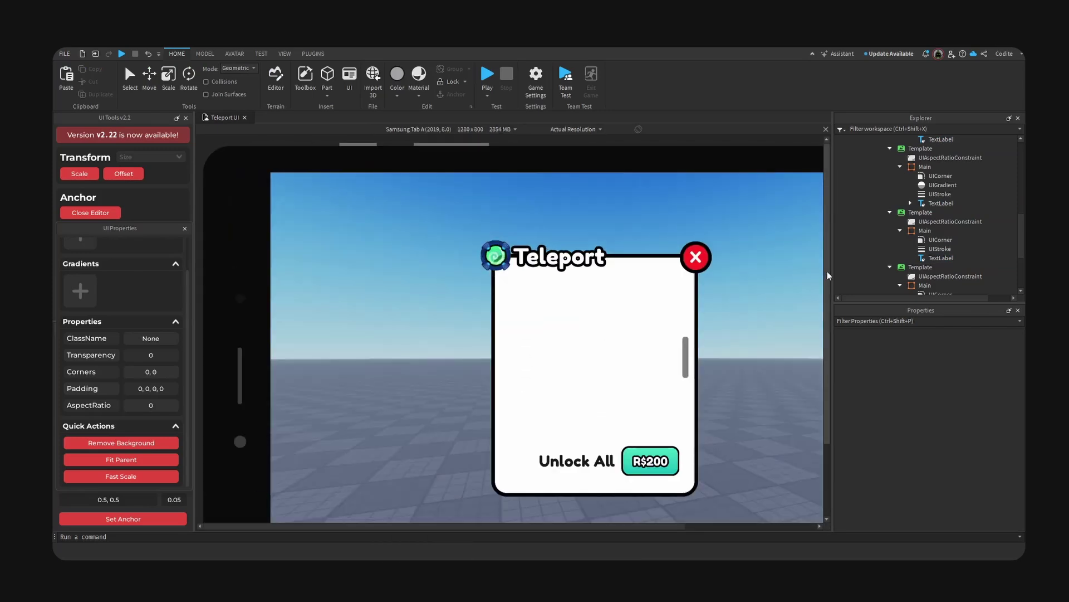
{"action": "left_click_drag", "start_coordinate": [828, 275], "coordinate": [828, 300]}
{"action": "left_click_drag", "start_coordinate": [557, 526], "coordinate": [624, 527]}
{"action": "left_click", "coordinate": [484, 129]}
{"action": "left_click", "coordinate": [446, 370]}
Return the emulated device to HD 1080 with the view set to Fit to Window.
{"action": "left_click", "coordinate": [482, 130]}
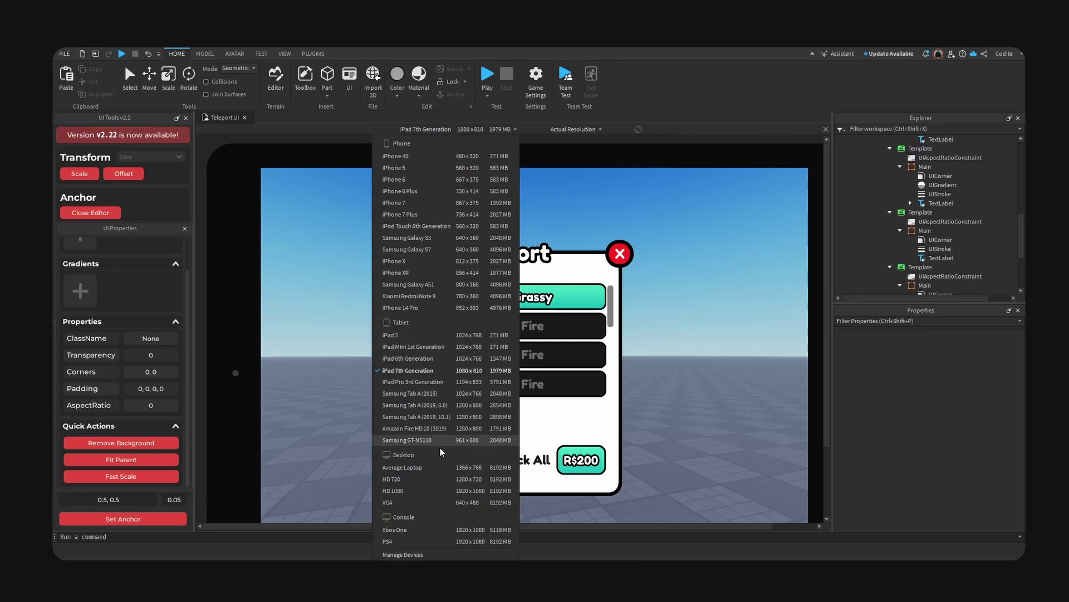
{"action": "left_click", "coordinate": [430, 491]}
{"action": "left_click", "coordinate": [576, 129]}
{"action": "left_click", "coordinate": [564, 162]}
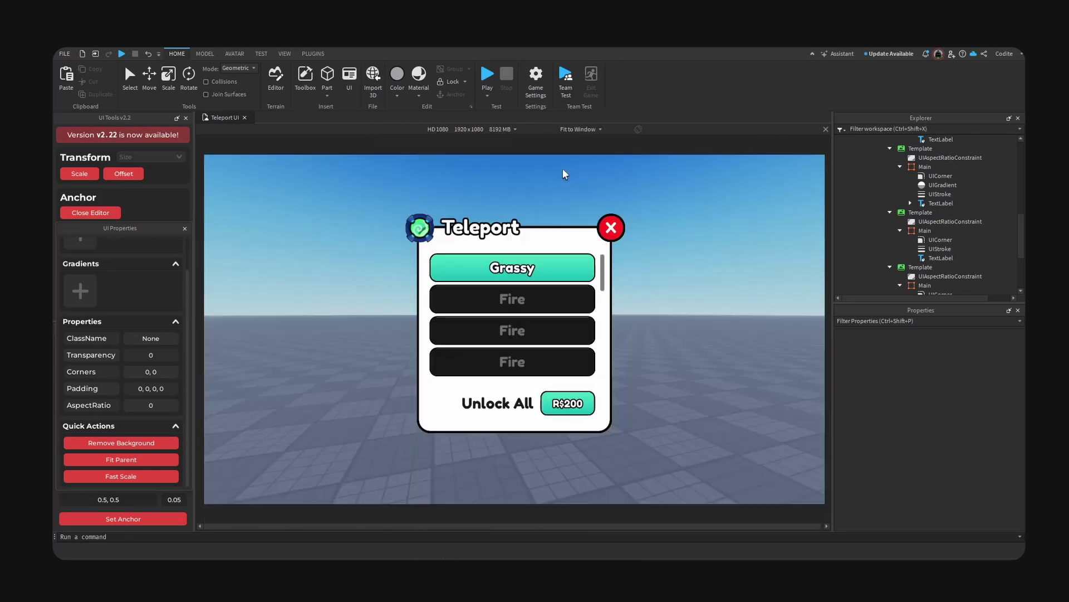